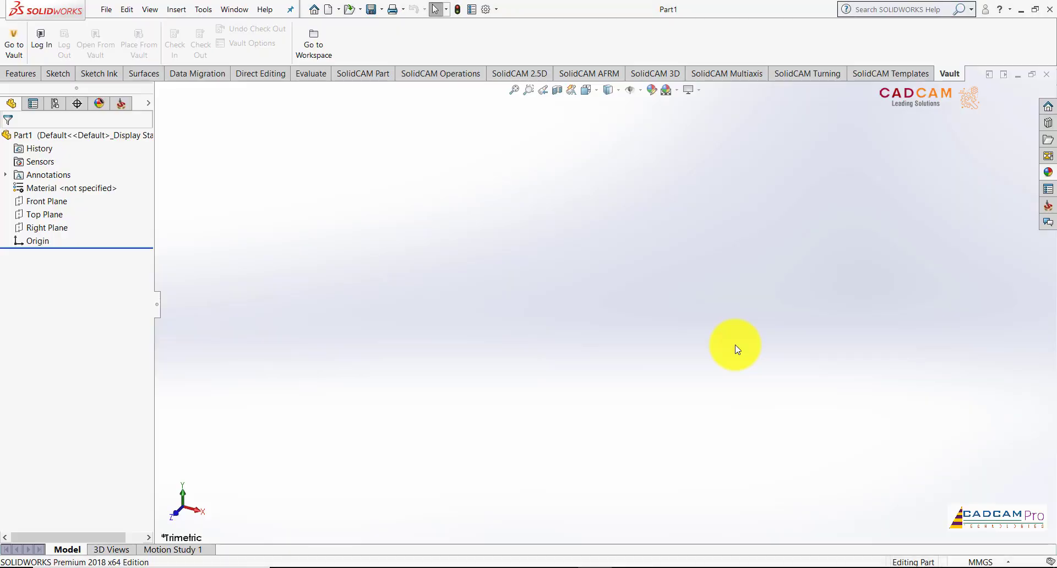
Check the reference drawing, then start a new sketch on the Front Plane
click(520, 562)
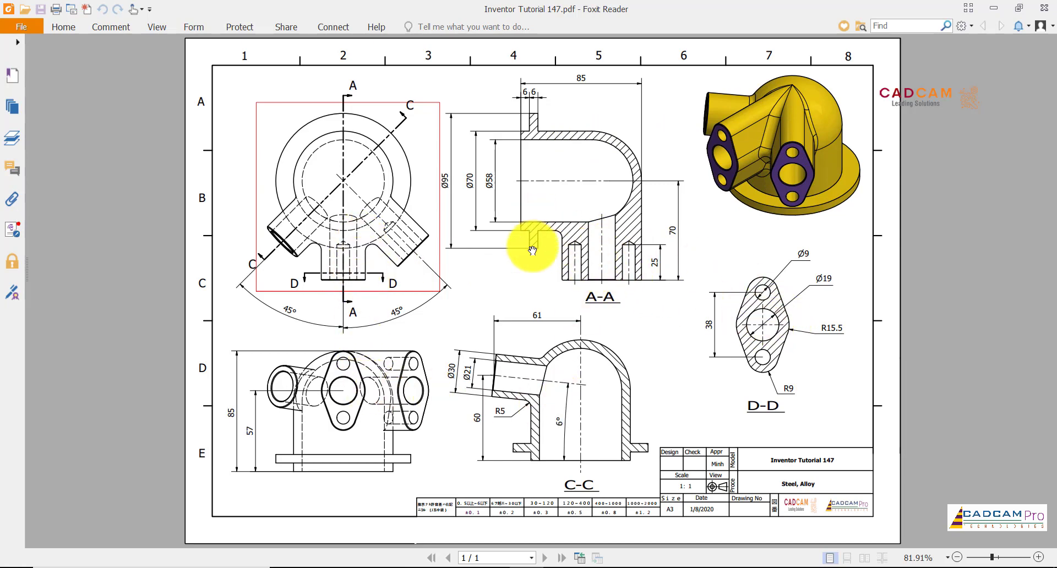
click(589, 557)
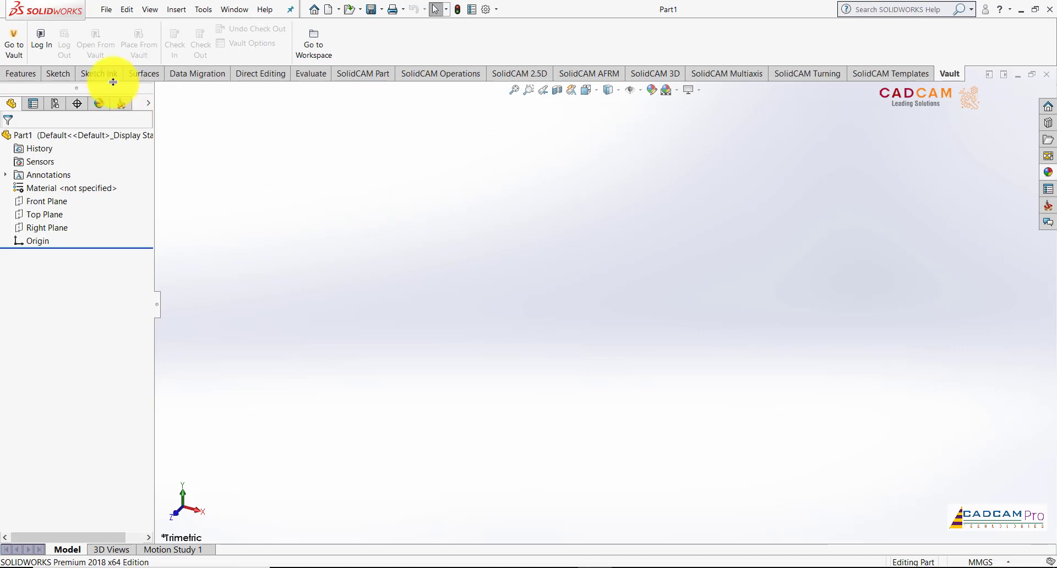
click(59, 74)
click(16, 34)
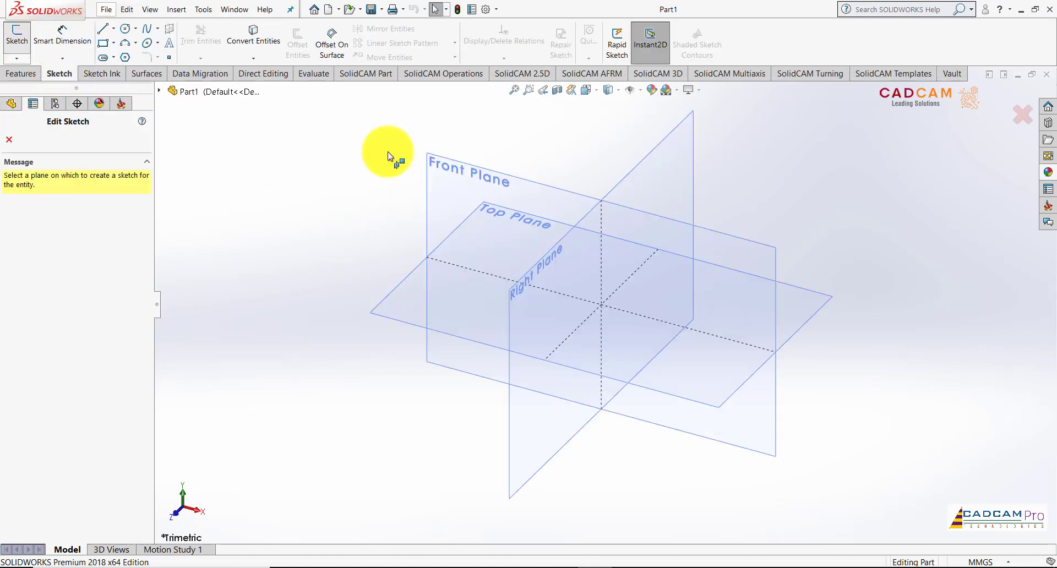
click(576, 193)
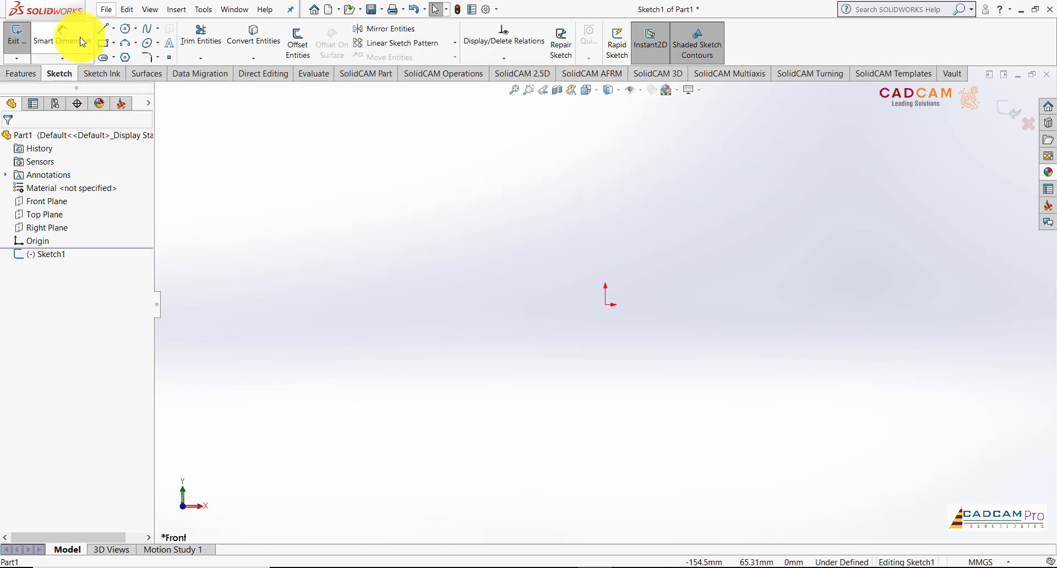
Draw a construction centerline rising upward from the origin
click(113, 28)
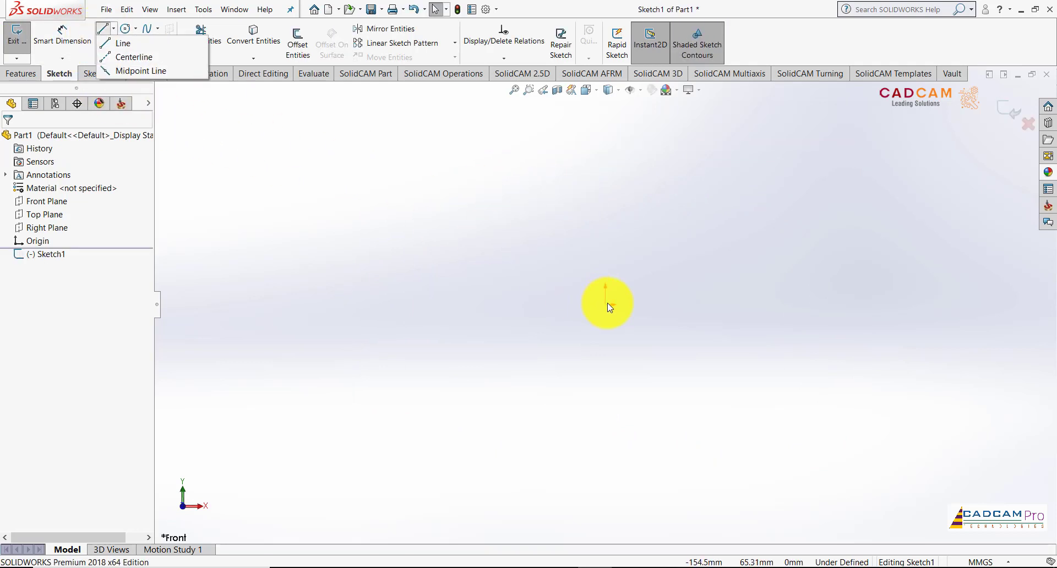
click(132, 57)
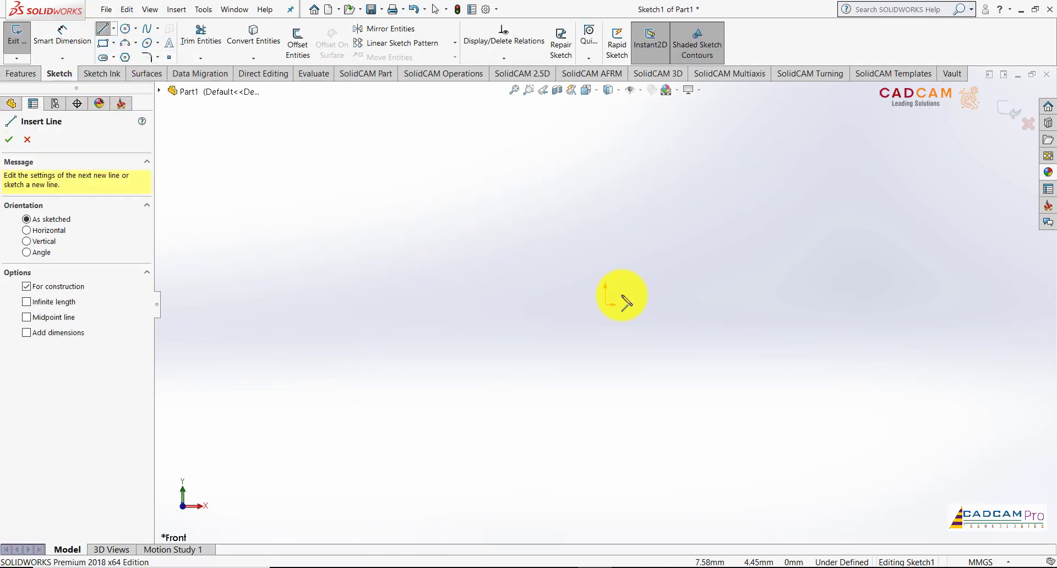
click(605, 305)
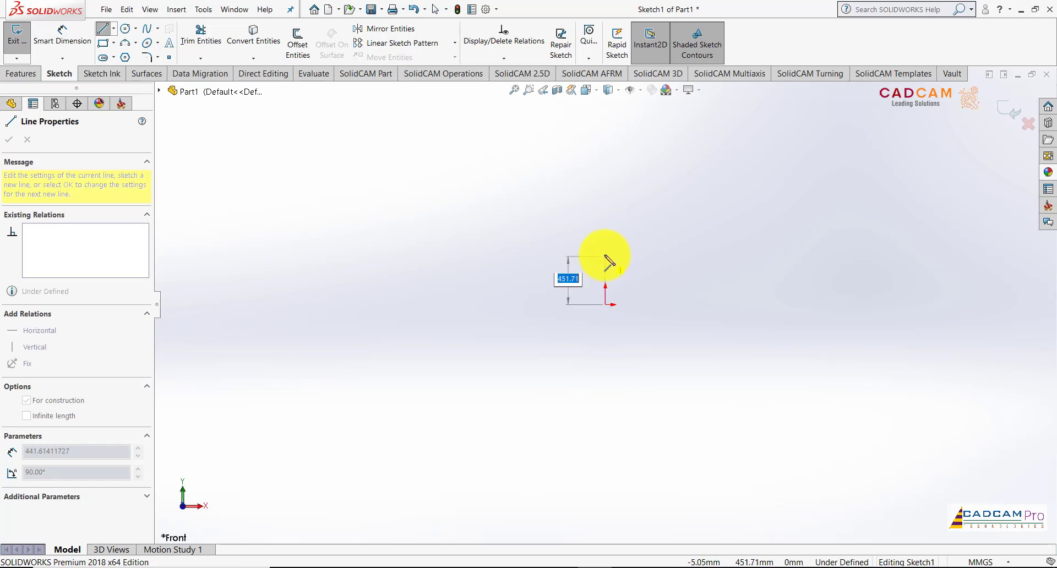
scroll(607, 261, down, 3)
scroll(608, 286, down, 2)
scroll(609, 308, down, 2)
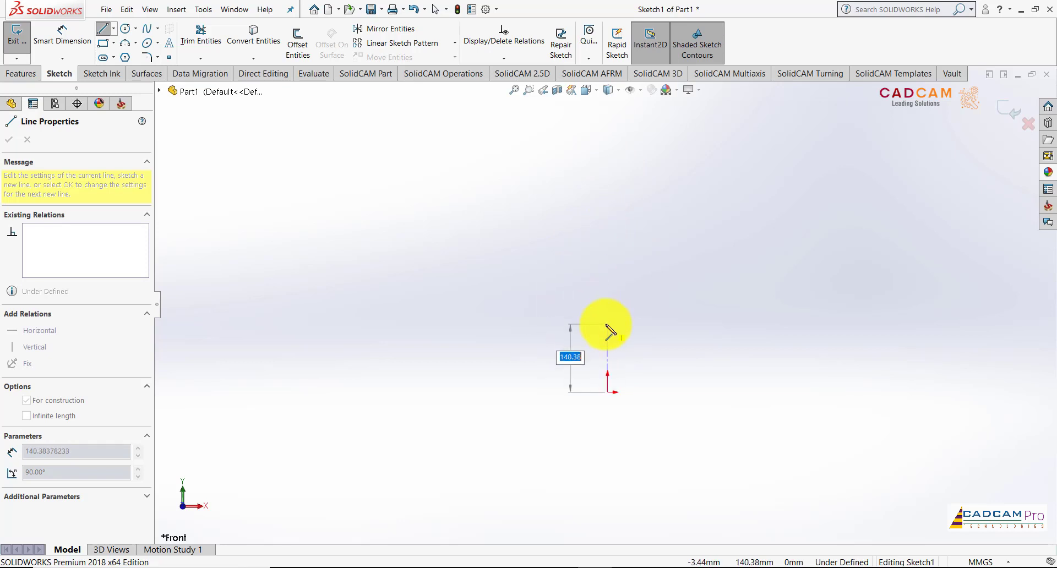
scroll(610, 325, down, 2)
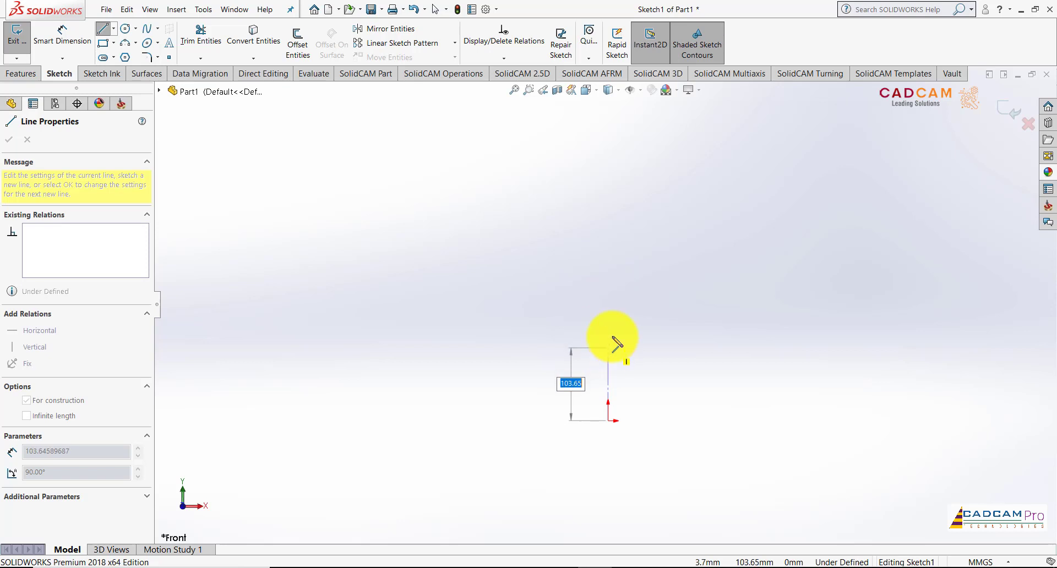
click(612, 335)
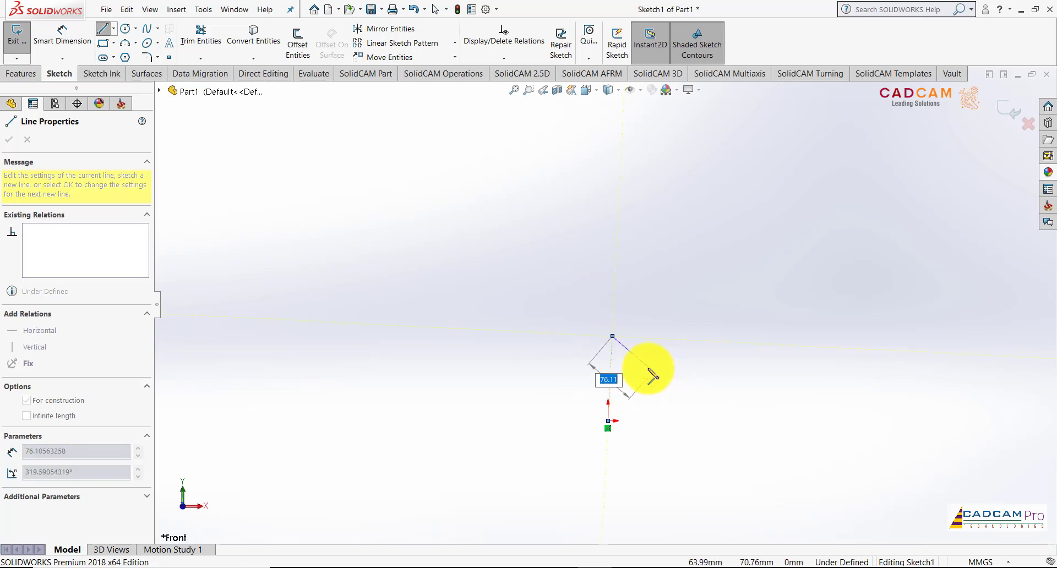
key(Escape)
scroll(630, 387, down, 2)
Add a Vertical relation to the centerline so the sketch is fully defined
click(601, 359)
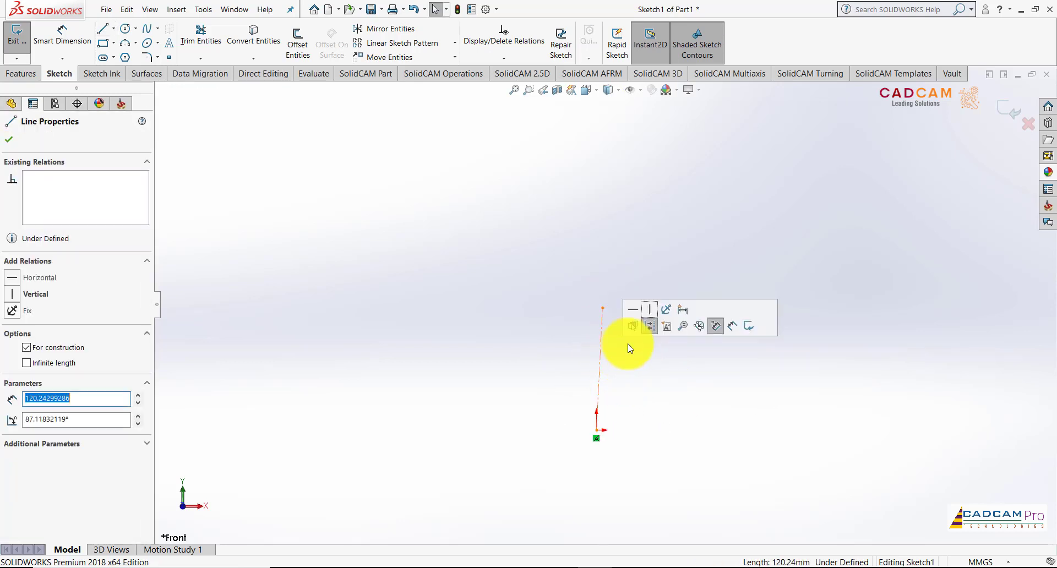
click(648, 319)
click(612, 259)
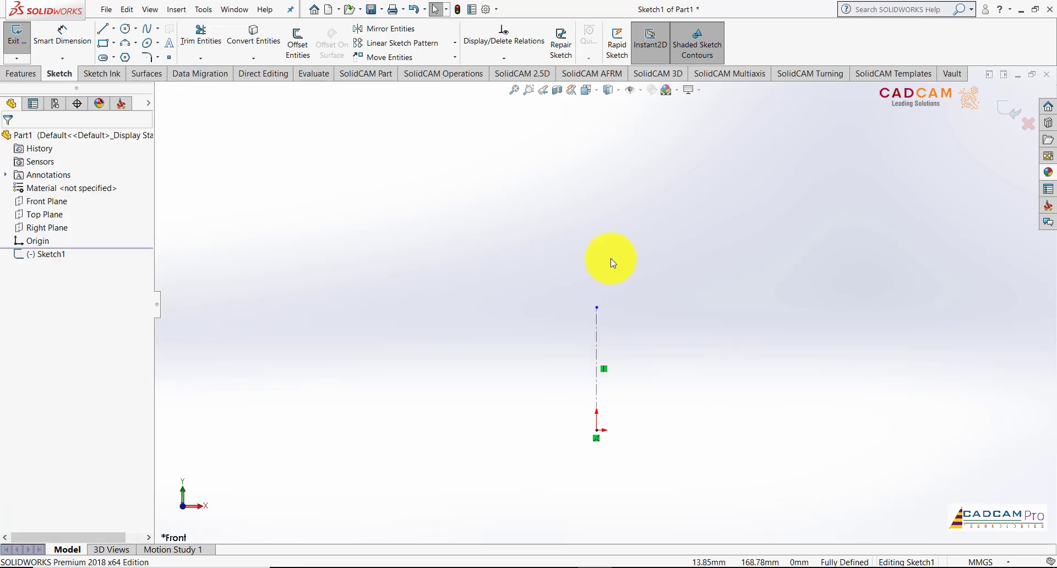
scroll(608, 309, up, 2)
scroll(626, 359, down, 1)
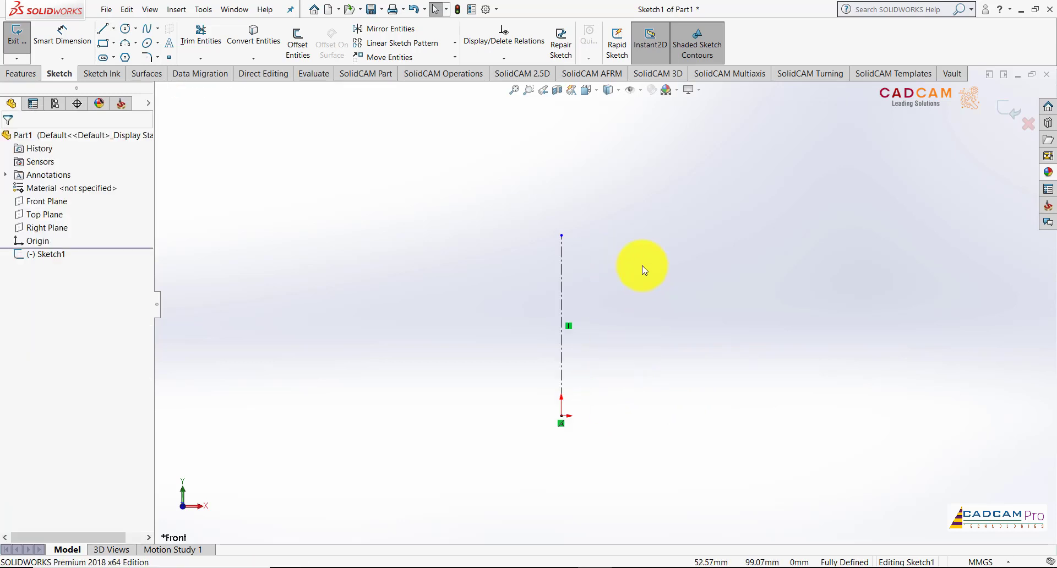
Draw a vertical side line right of the origin and a three-point arc from its top to the centerline
click(103, 28)
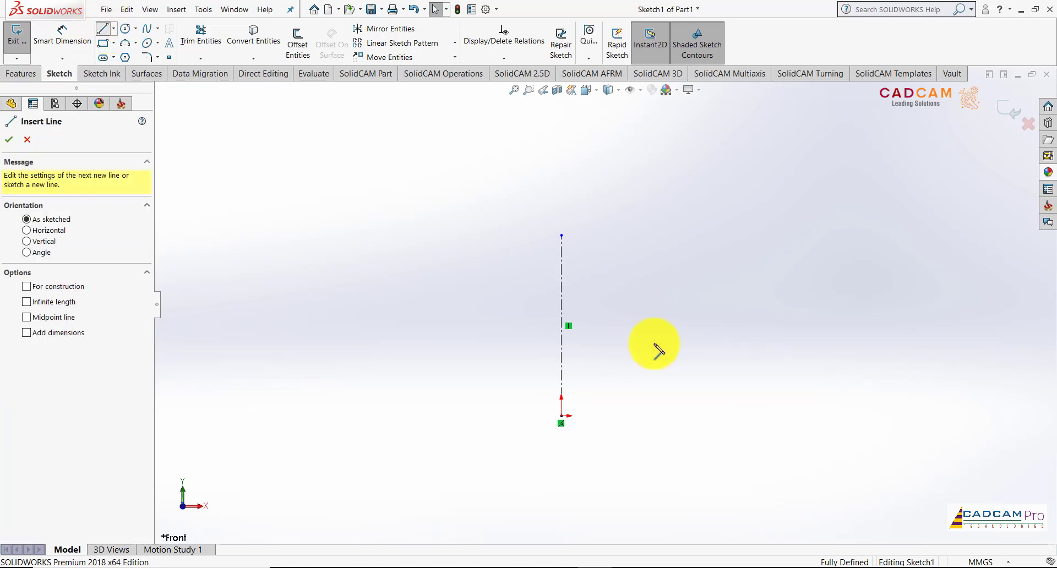
click(659, 415)
click(660, 311)
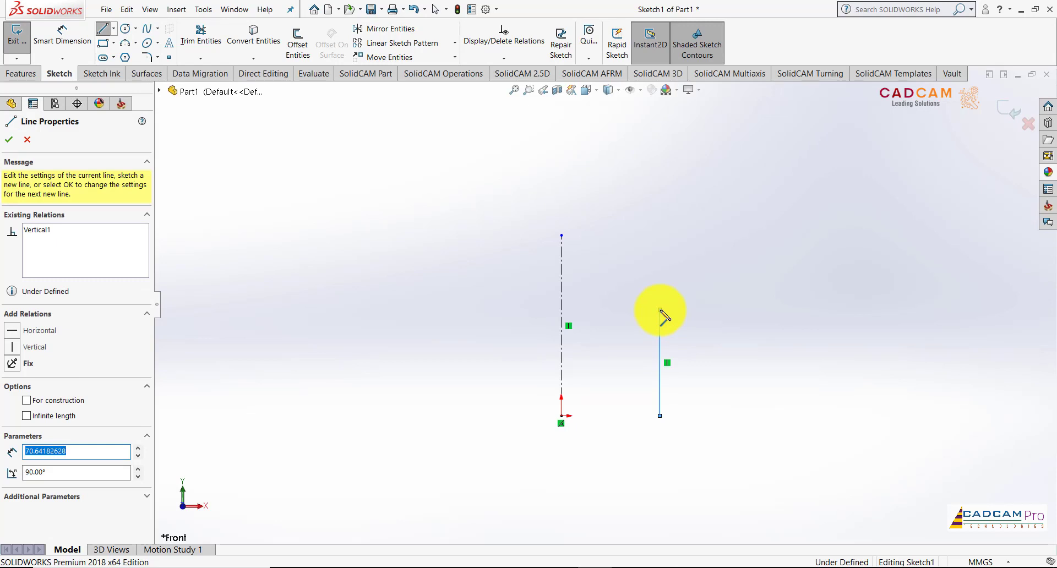
key(Escape)
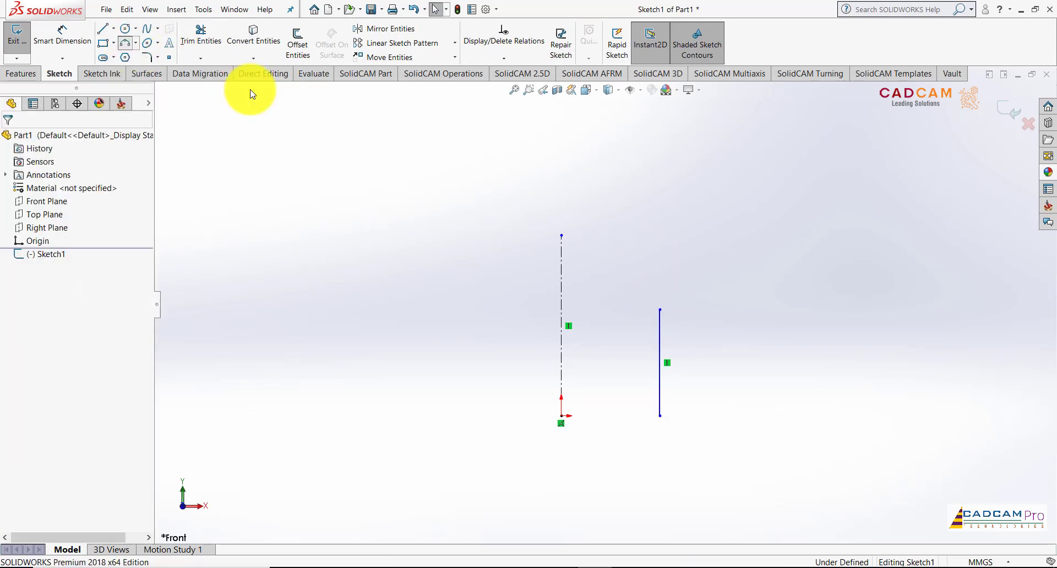
key(a)
click(660, 311)
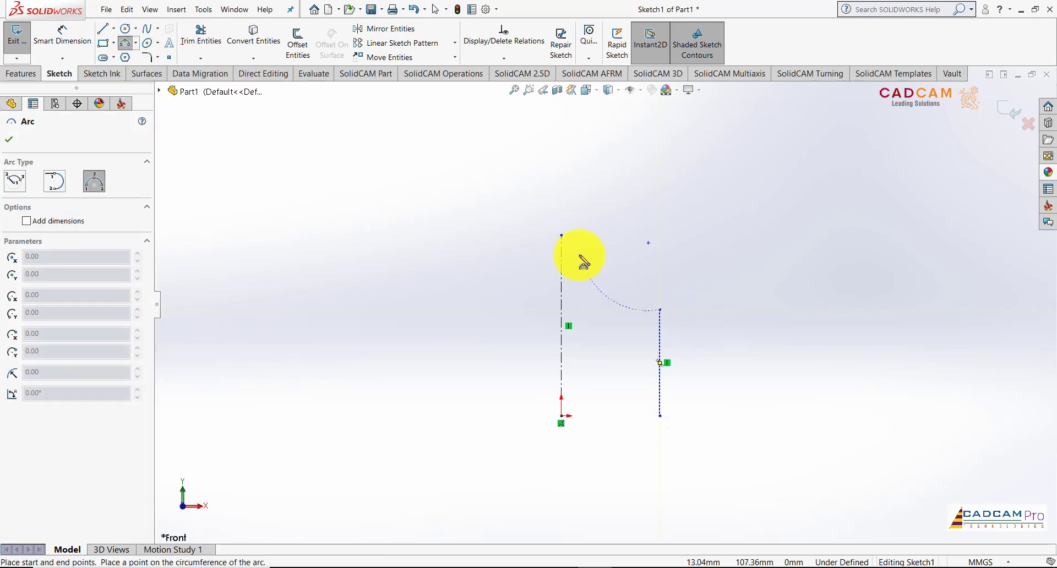
click(561, 250)
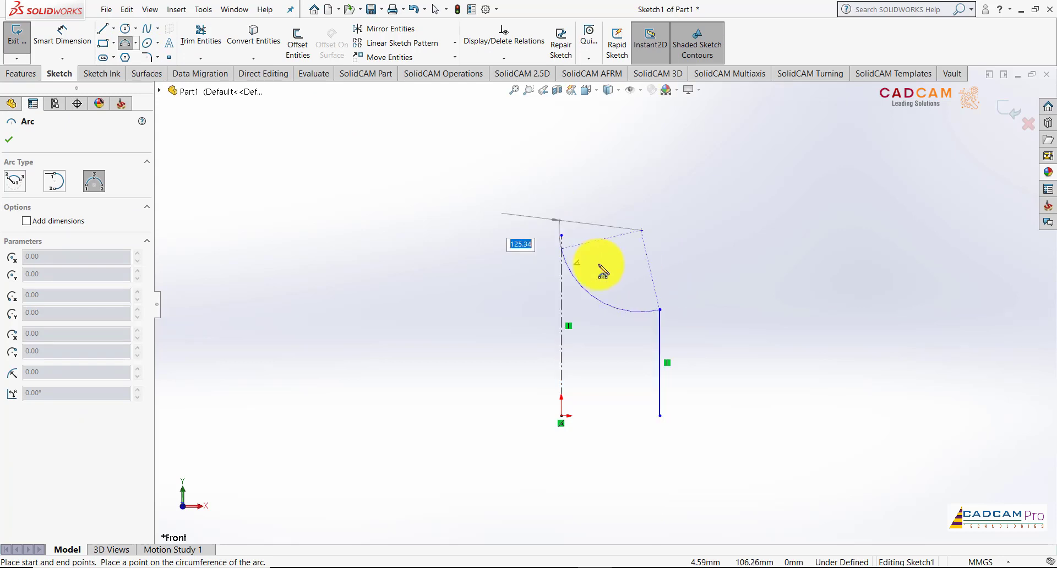
click(621, 273)
key(Escape)
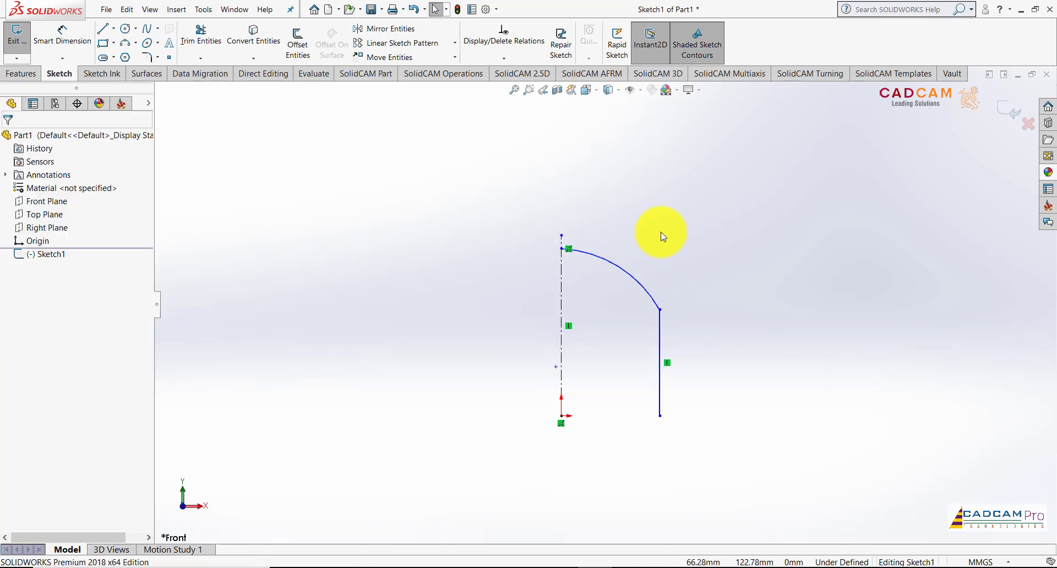
Make the side line tangent to the arc and pull their joint up and left
click(651, 299)
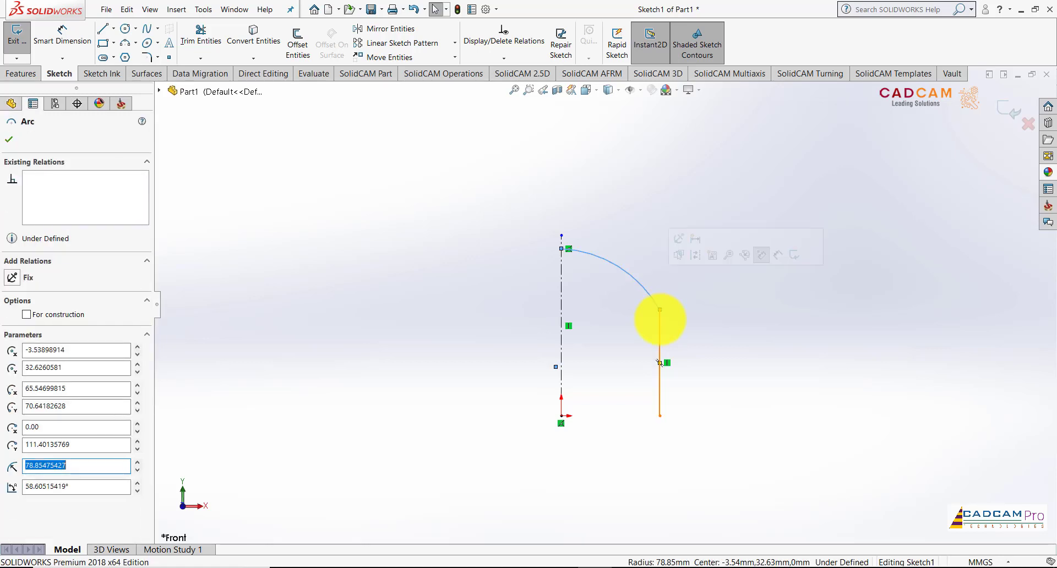
ctrl+click(659, 326)
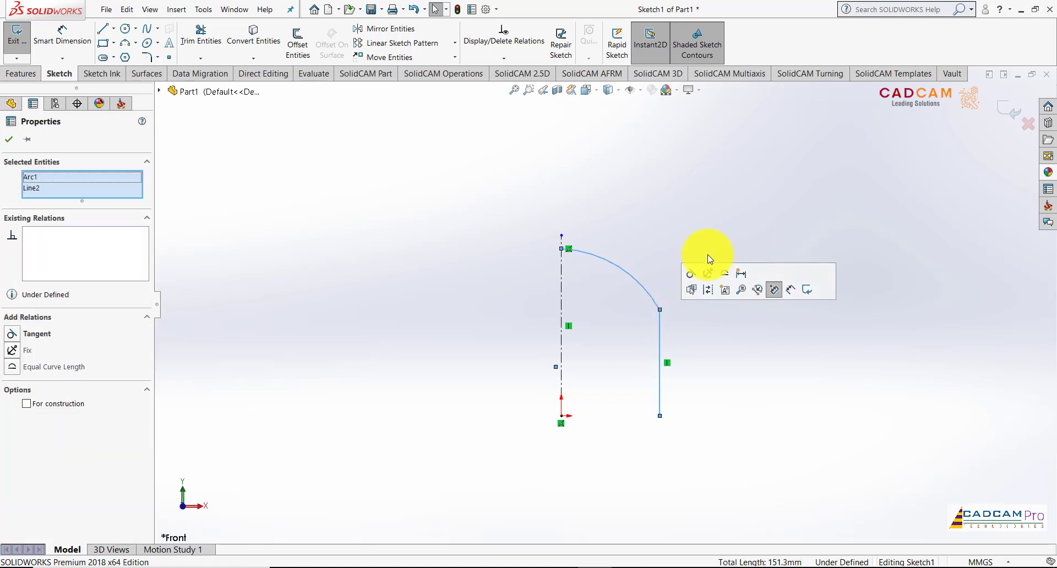
click(693, 274)
click(628, 237)
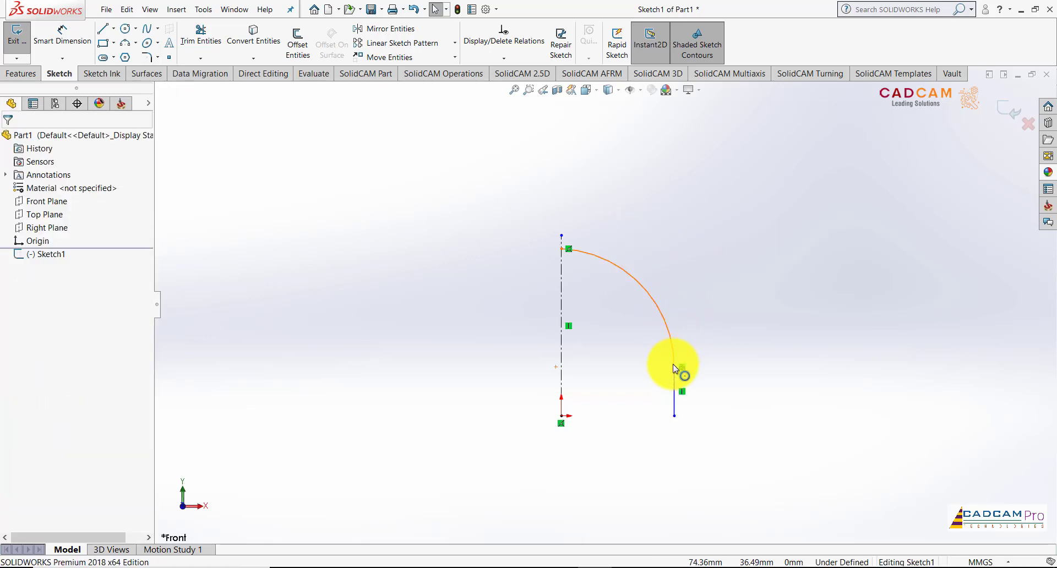
mouse_move(676, 361)
mouse_down()
mouse_move(662, 302)
mouse_move(643, 319)
mouse_up()
click(685, 215)
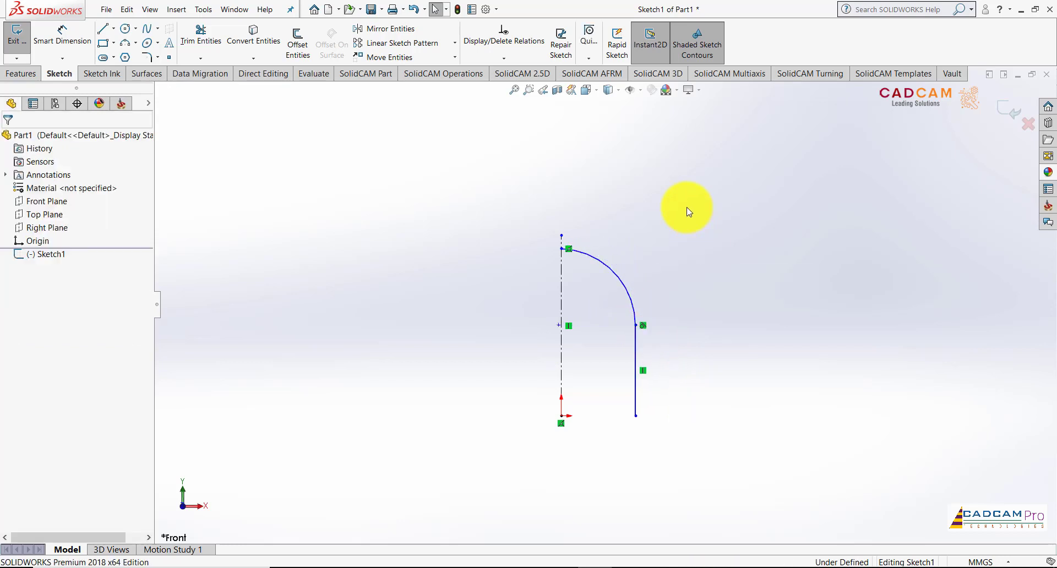
Make the arc's centre point coincident with the centerline
scroll(583, 318, down, 2)
click(552, 330)
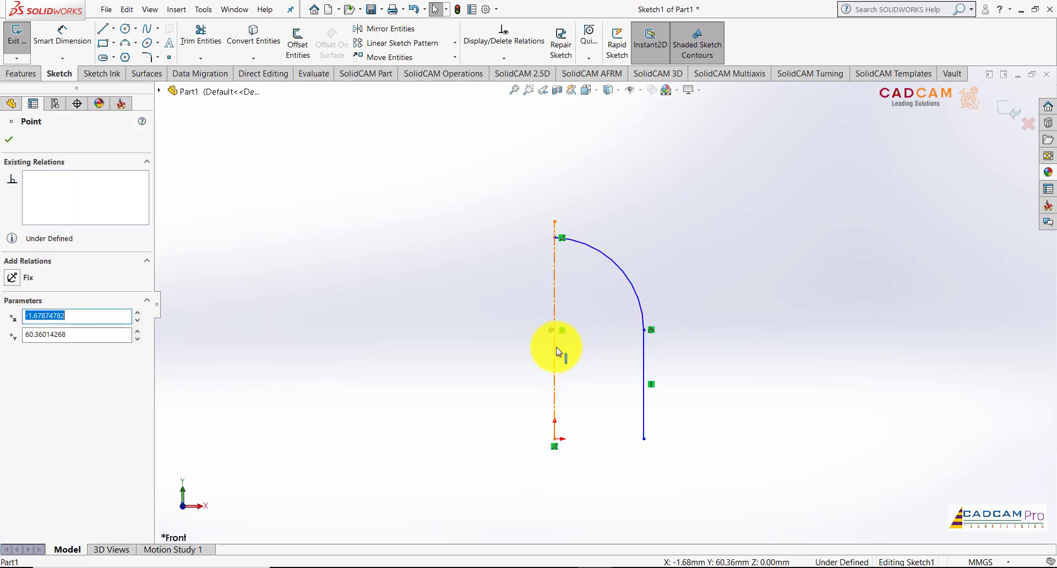
ctrl+click(554, 346)
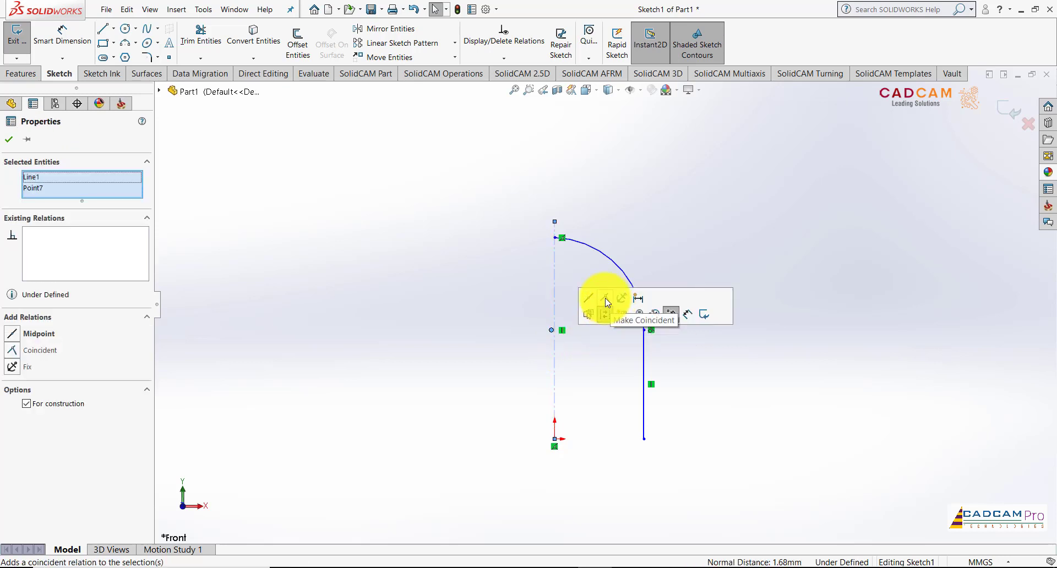
click(606, 301)
click(651, 198)
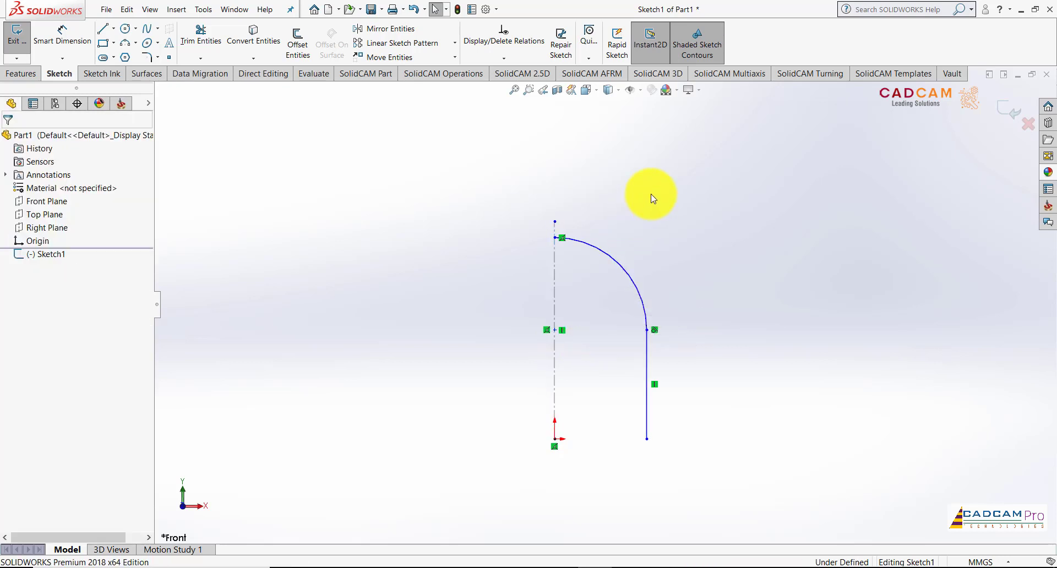
ctrl+middle_drag(691, 322, 661, 318)
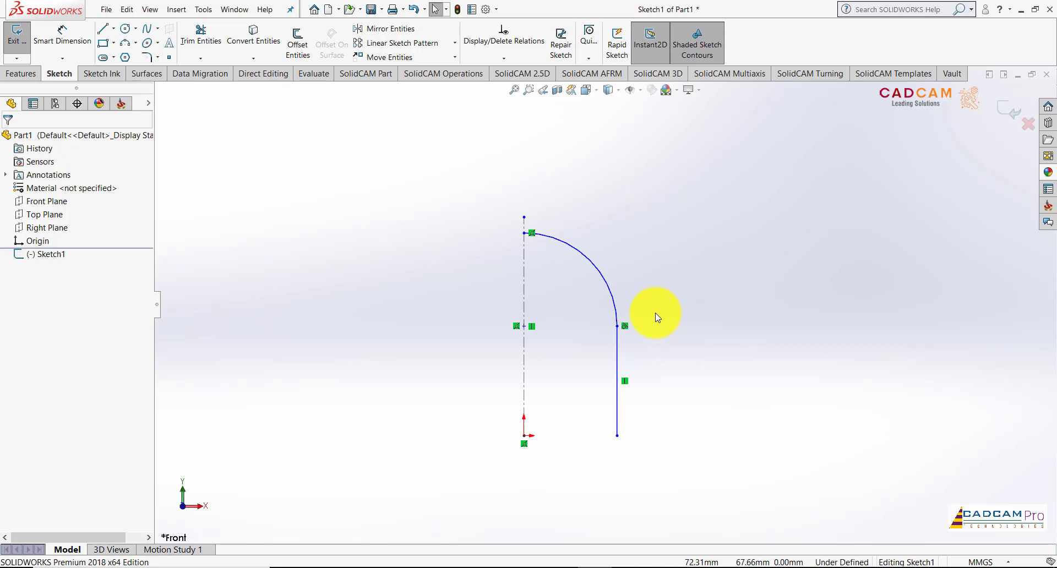
right_click(579, 418)
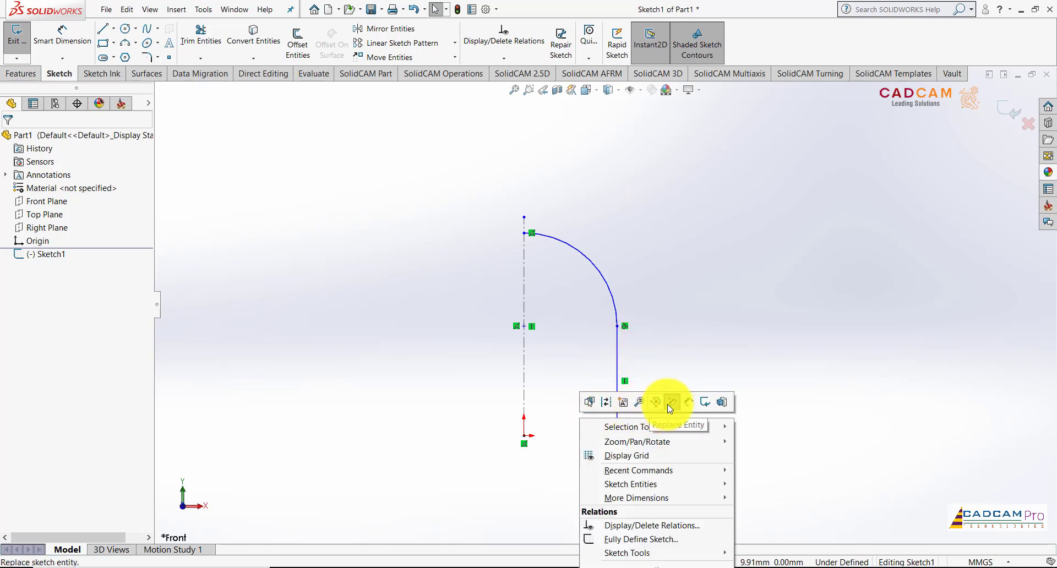
click(688, 402)
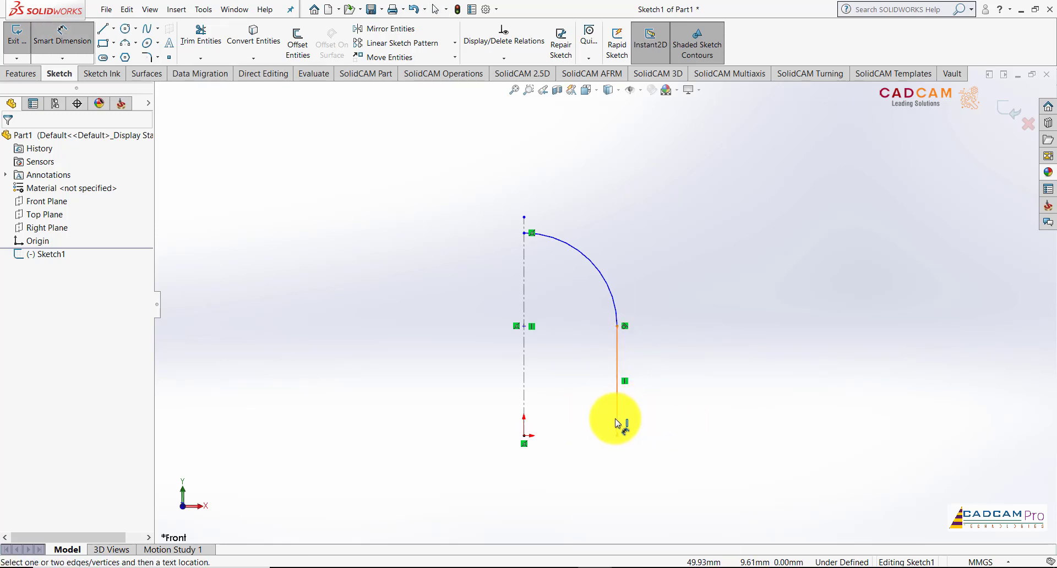
Dimension the outer side line across the centerline as a 70 mm diameter
click(616, 423)
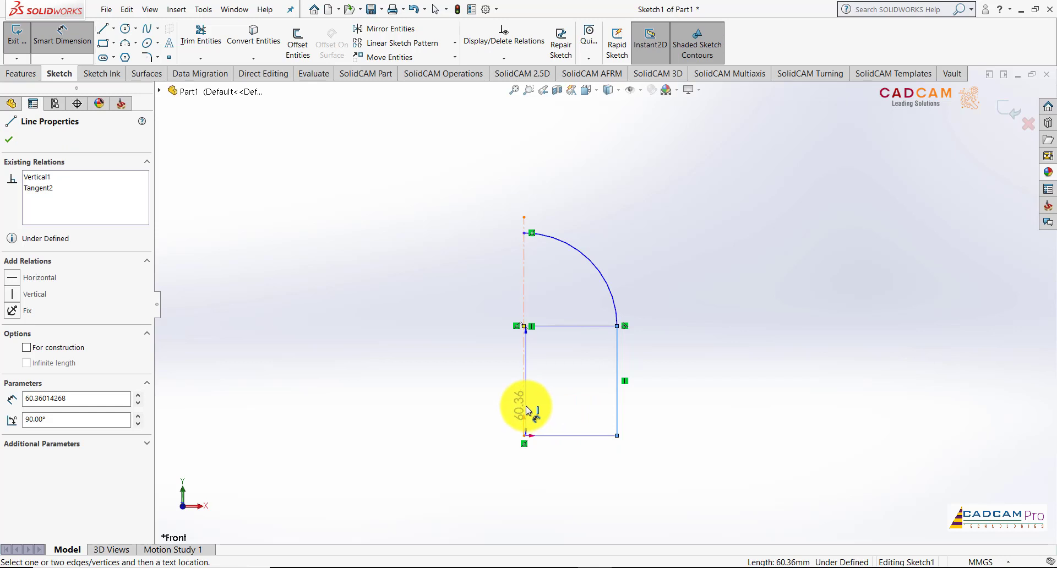
click(526, 410)
click(524, 476)
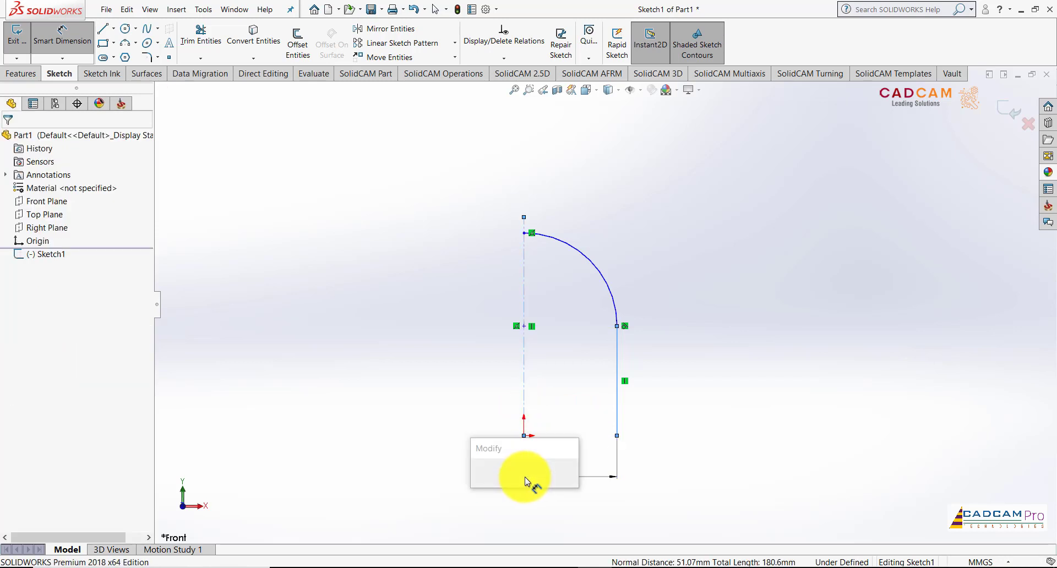
key(Return)
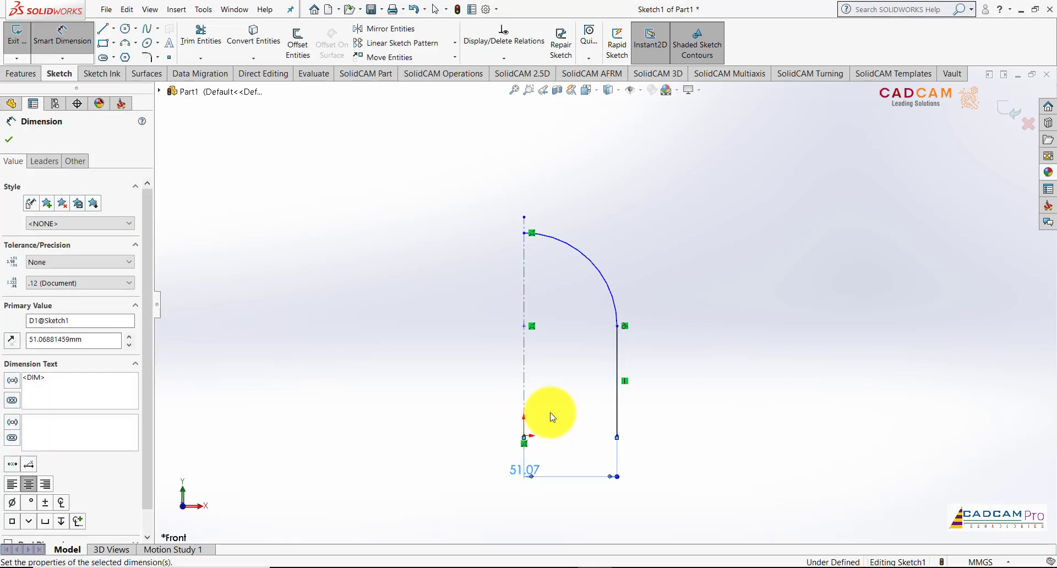
key(Escape)
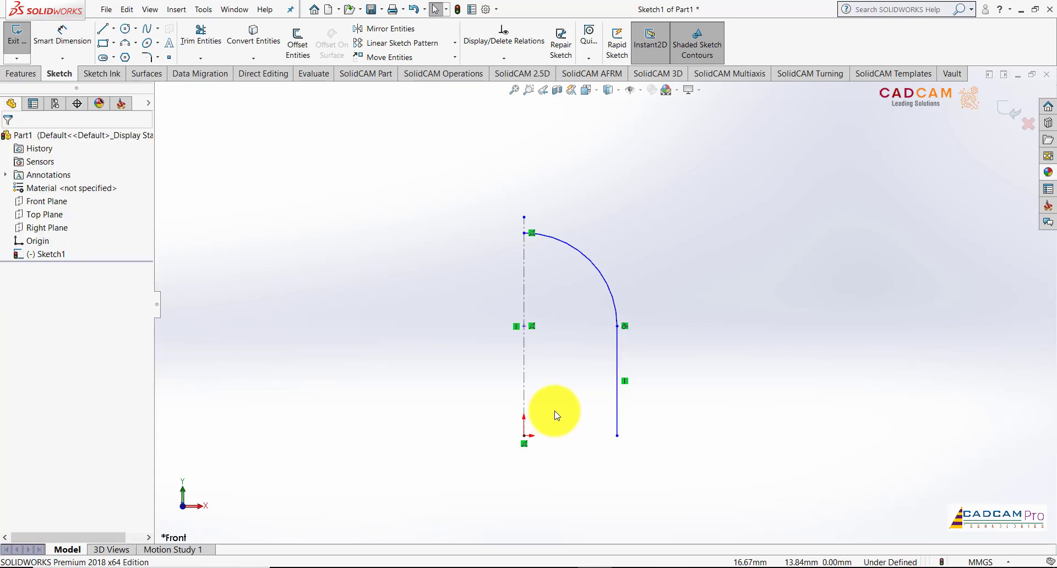
right_click(670, 397)
click(776, 378)
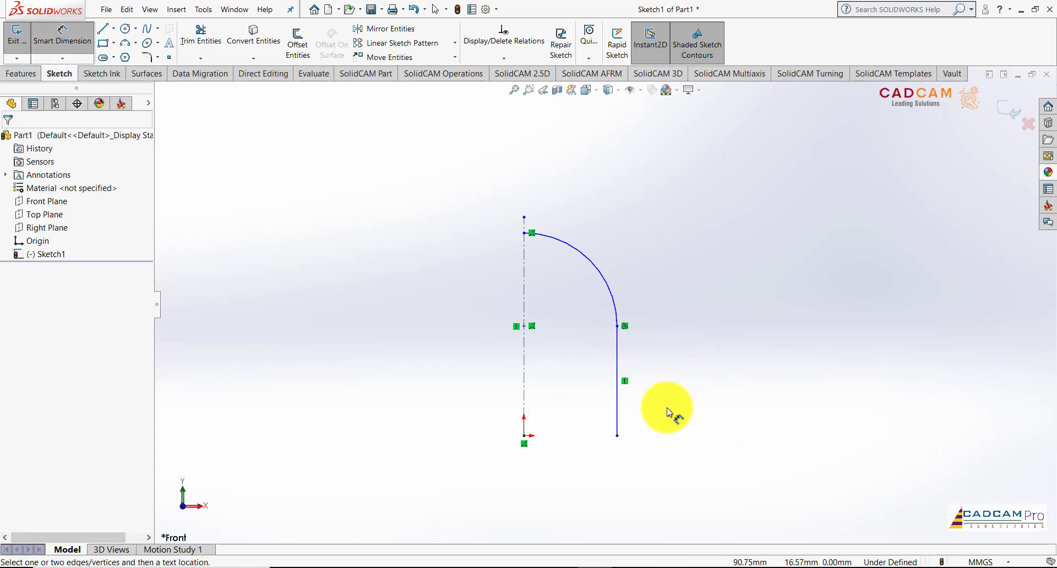
click(617, 423)
click(524, 413)
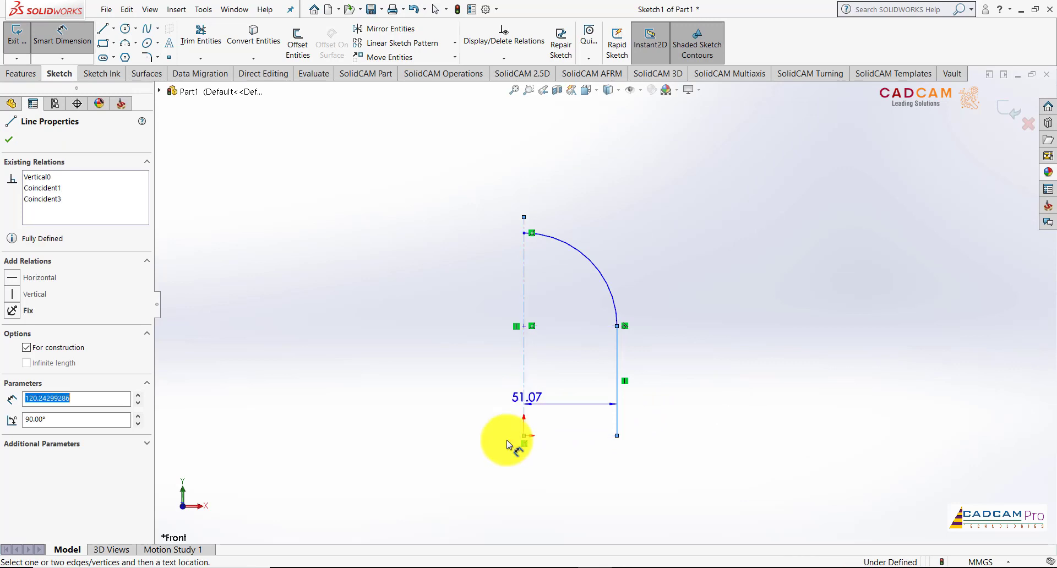
click(503, 484)
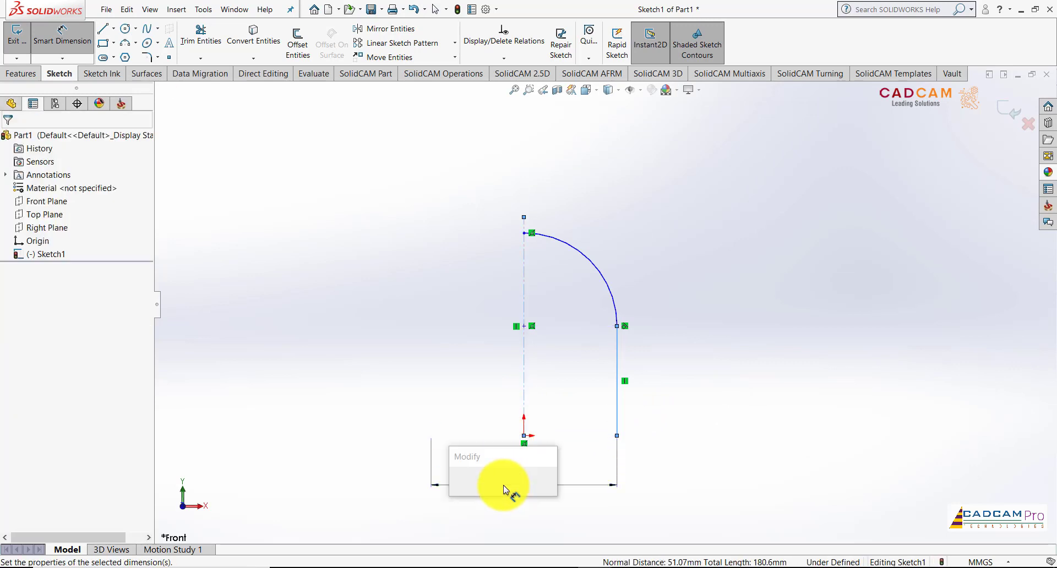
text(70)
key(Return)
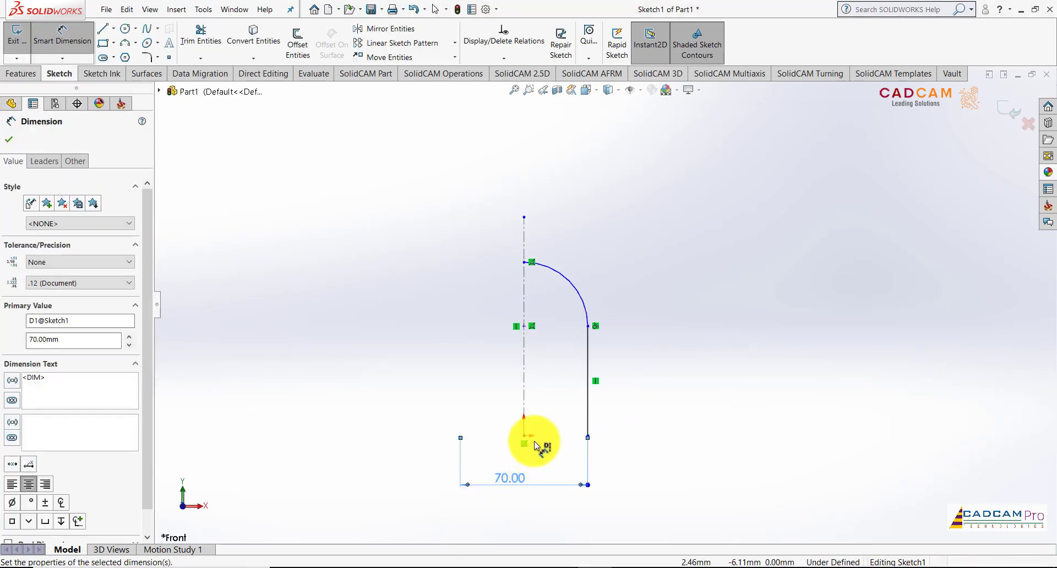
Set the height from the origin to the arc's top at 85 mm
click(552, 400)
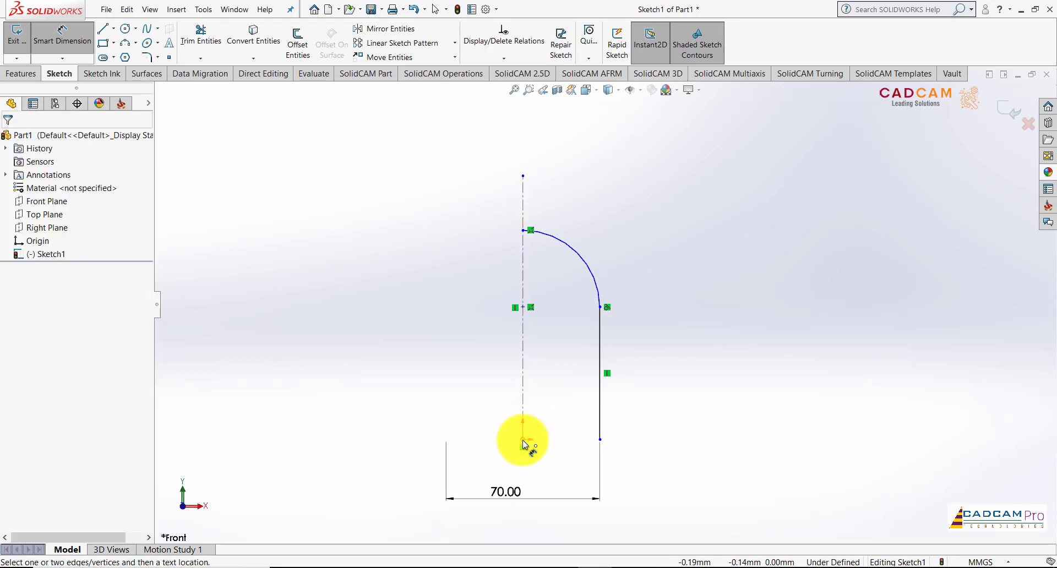
click(530, 232)
click(523, 439)
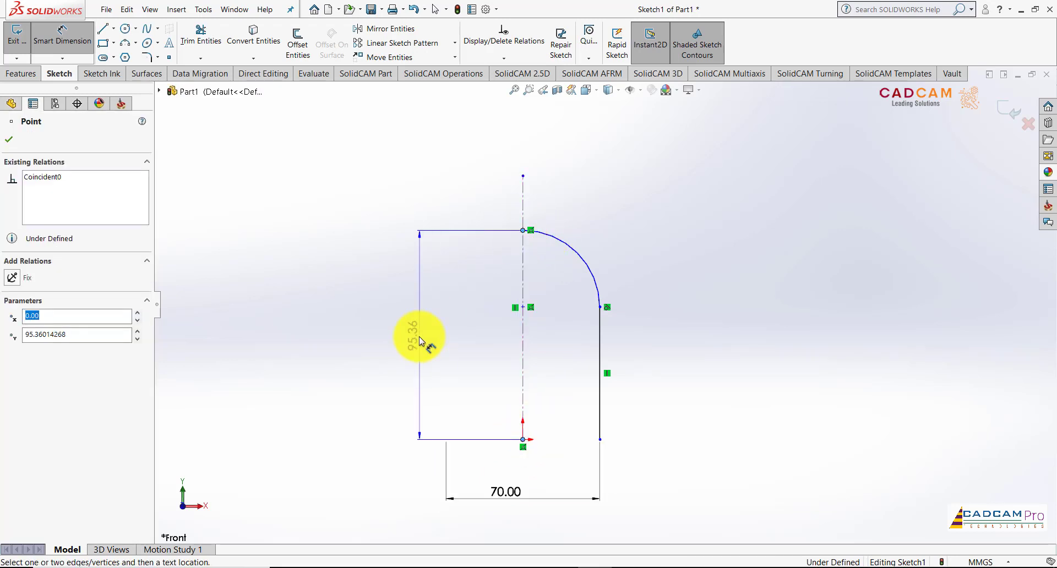
click(415, 326)
text(85)
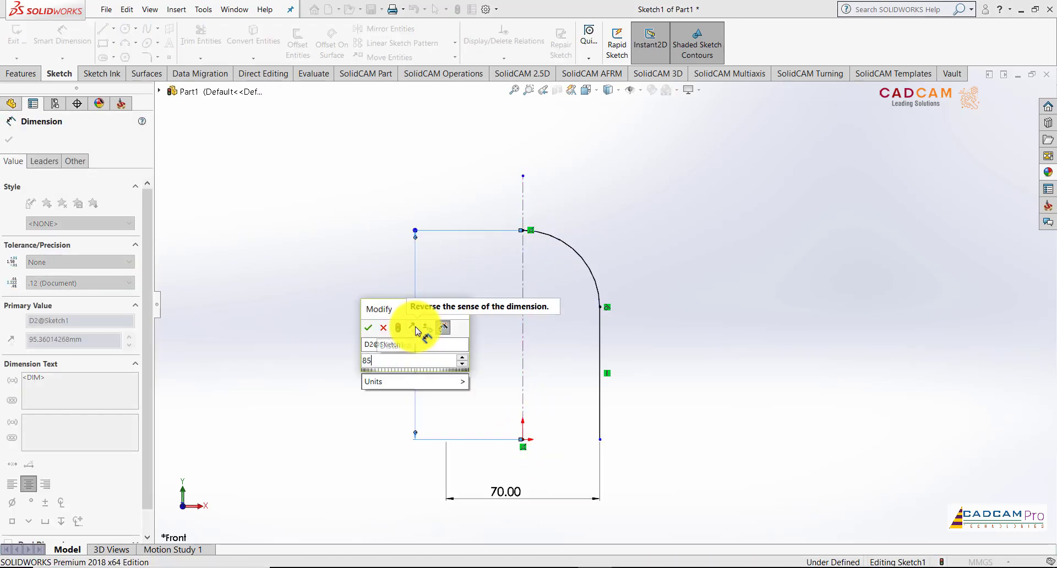
key(Return)
click(555, 319)
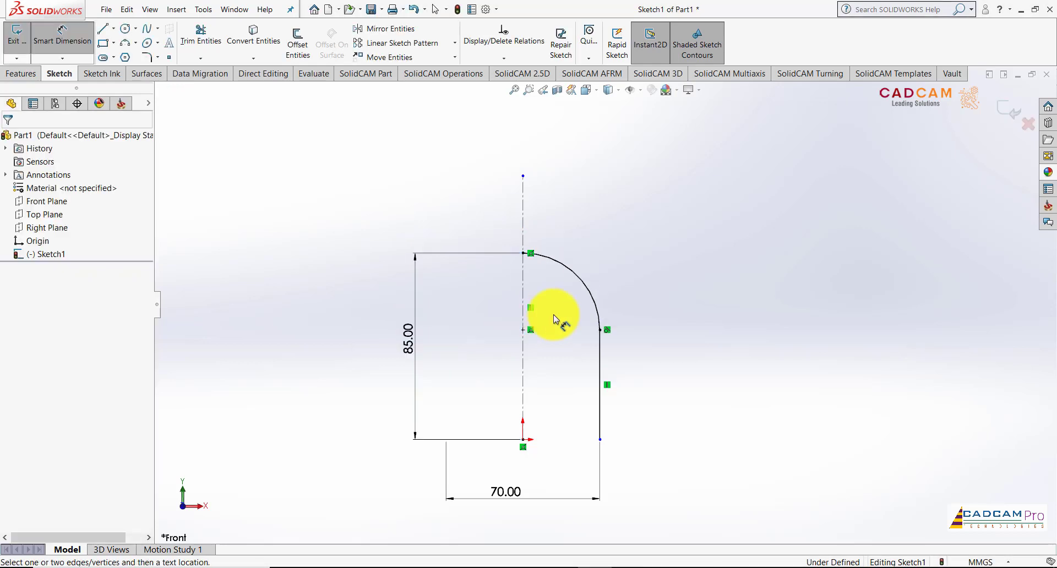
key(Escape)
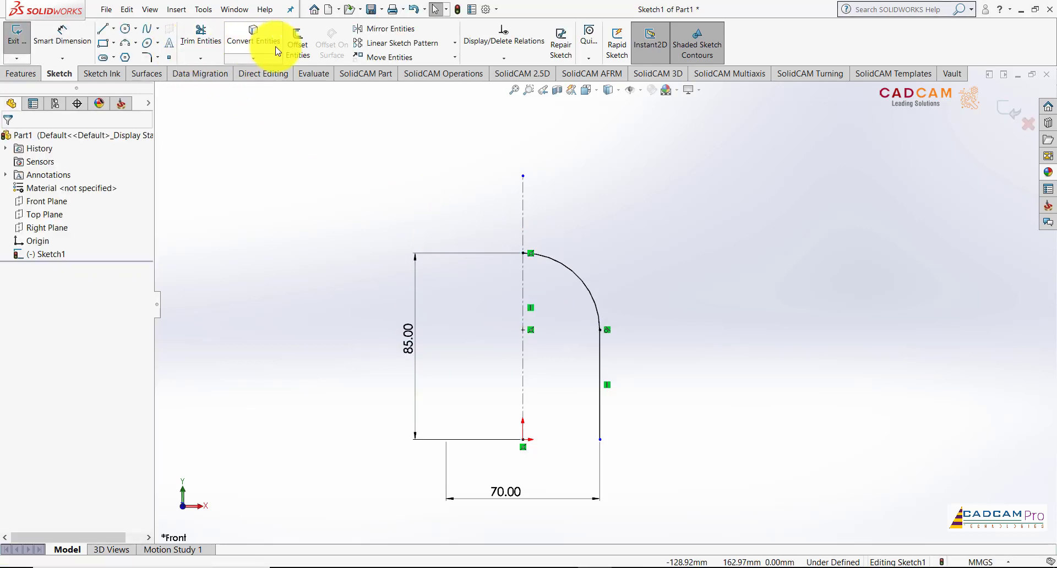
Offset the arc-and-line chain 6 mm inward and move the 6.00 dimension clear of the lines
click(296, 40)
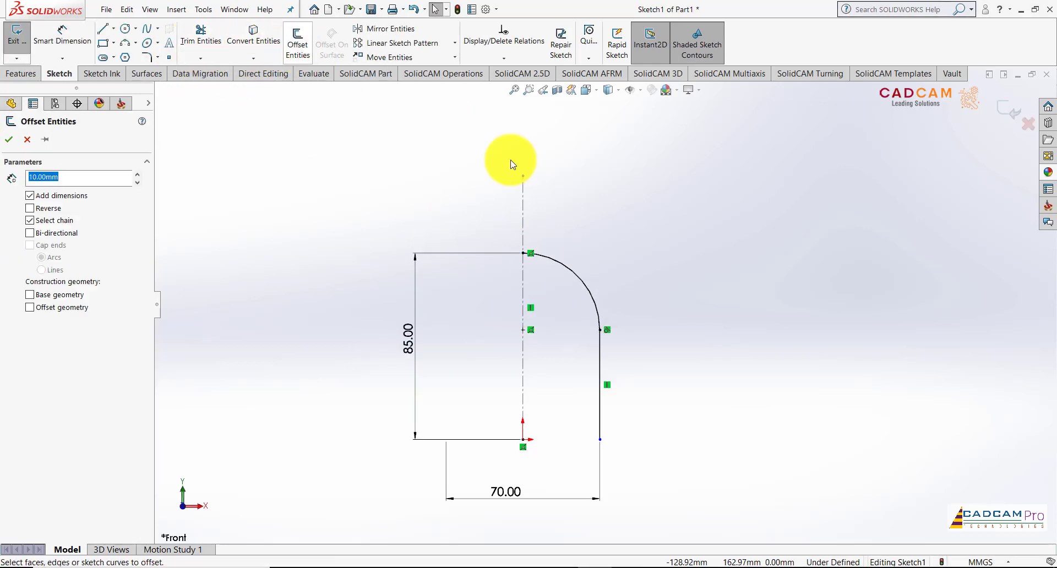
click(593, 298)
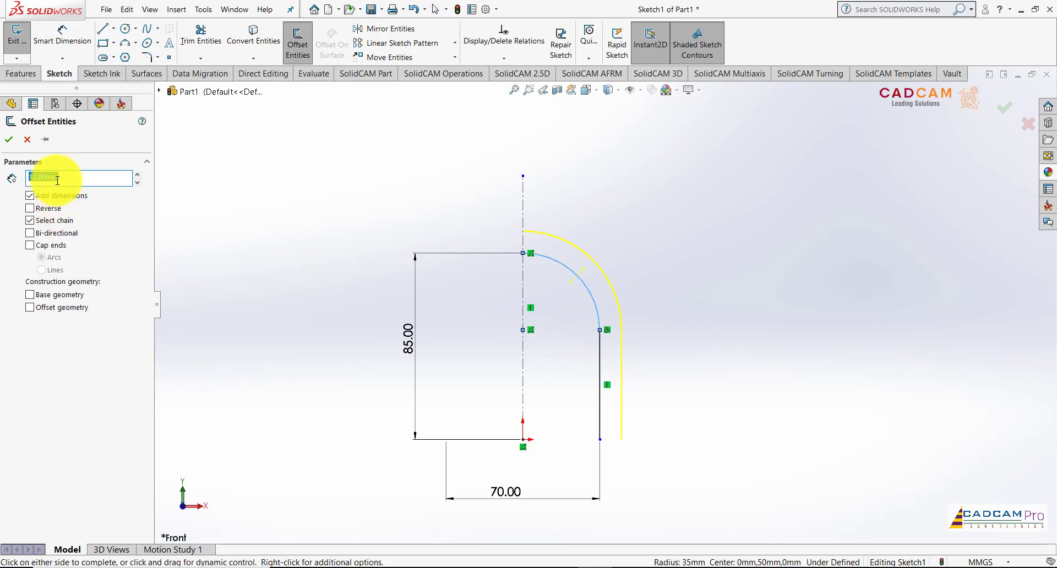
text(6)
key(Return)
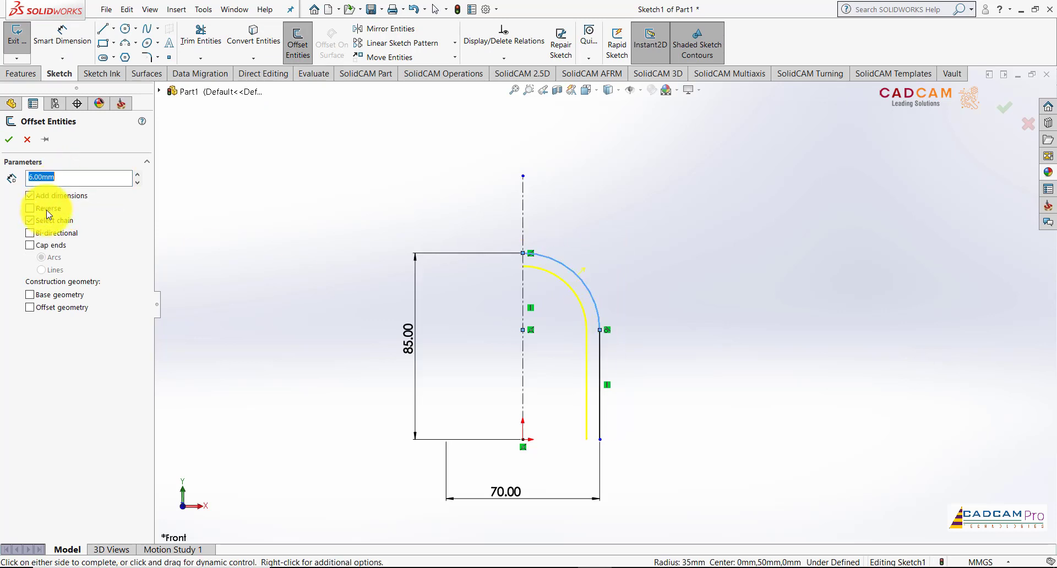
click(9, 140)
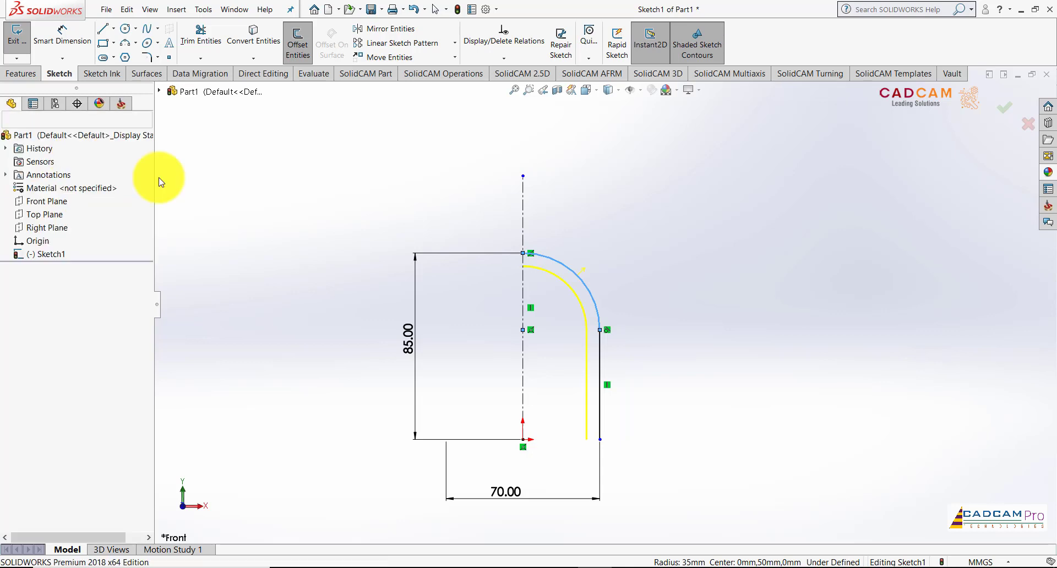
scroll(601, 371, down, 3)
scroll(550, 361, down, 2)
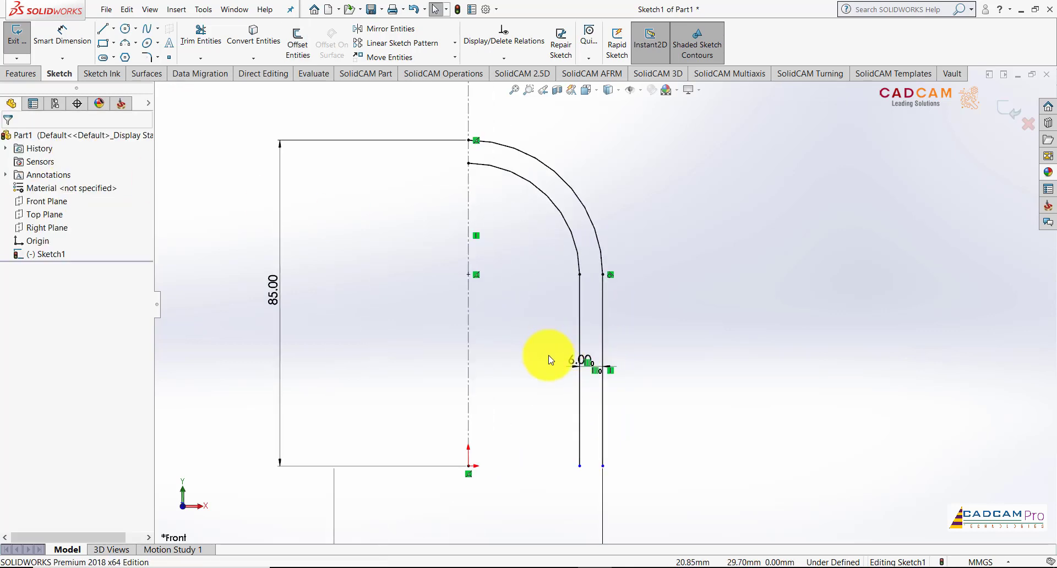
drag(568, 361, 640, 330)
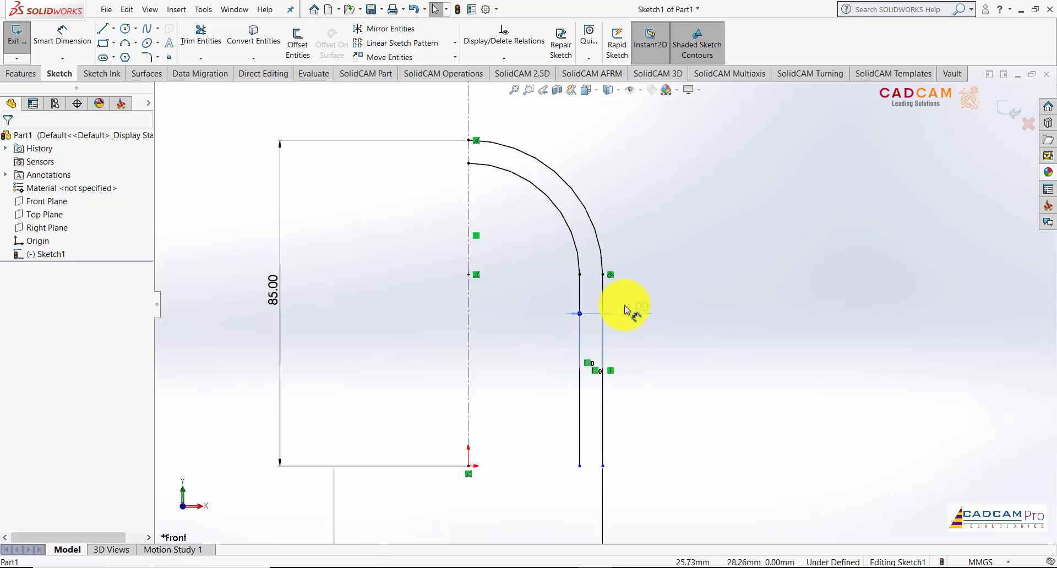
click(531, 565)
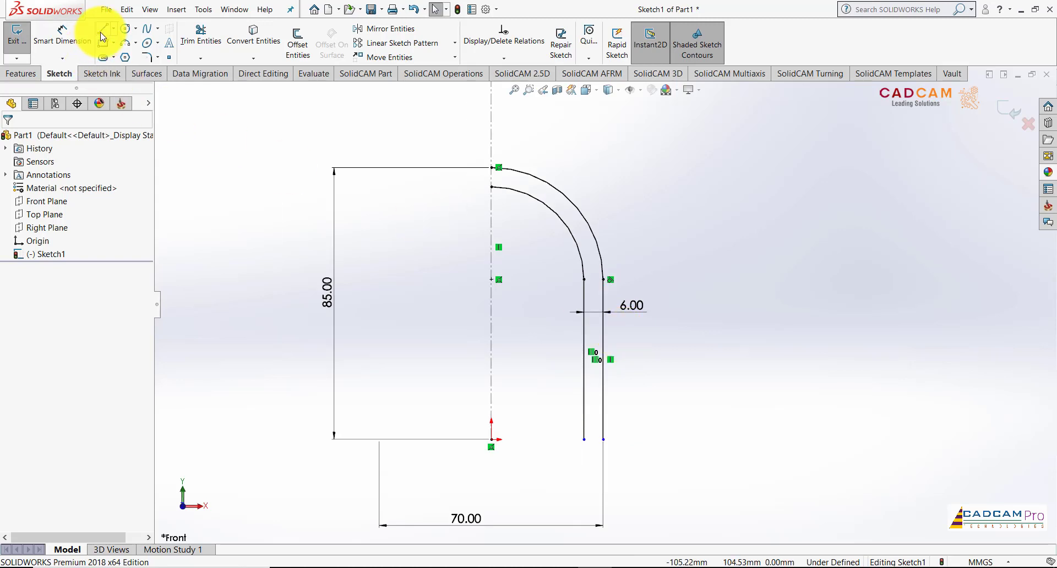
Close the top and bottom of the 6 mm wall with lines and raise the bottom corner
click(101, 34)
drag(492, 168, 492, 187)
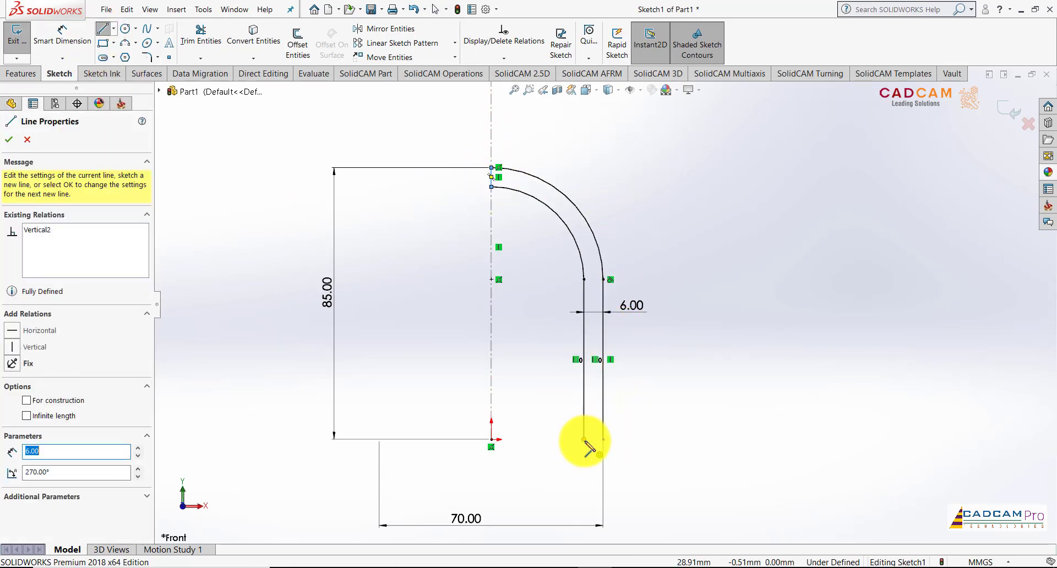
drag(583, 440, 603, 439)
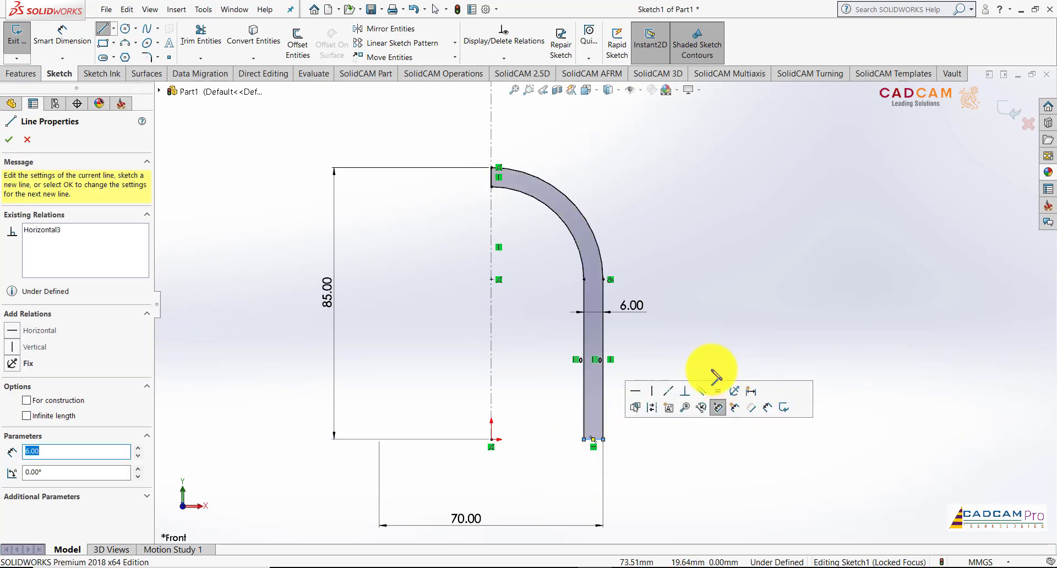
key(Escape)
drag(602, 440, 616, 393)
click(631, 401)
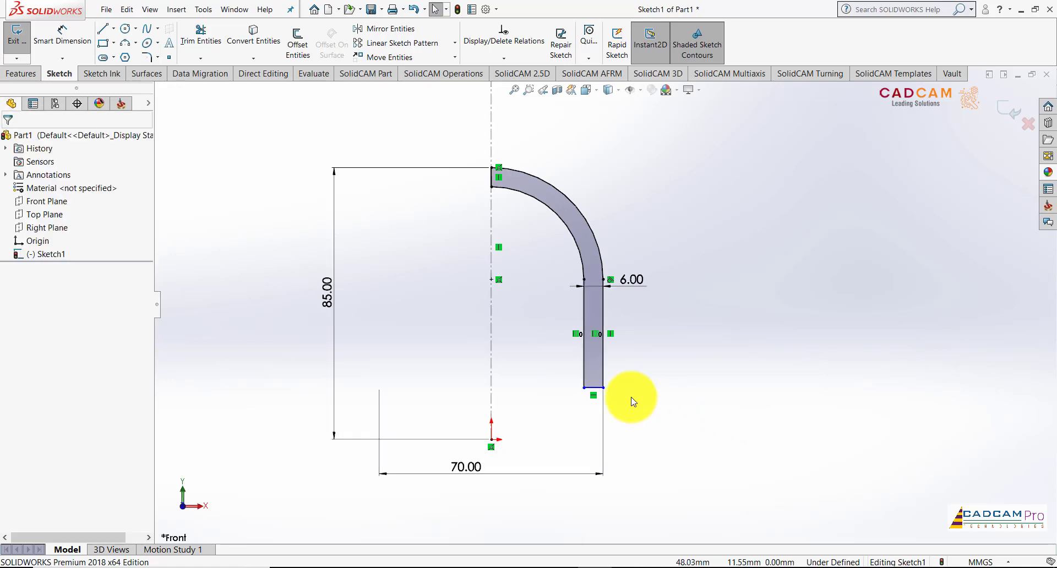
Make the wall's bottom-right endpoint horizontal with the origin, fully defining the sketch
click(592, 389)
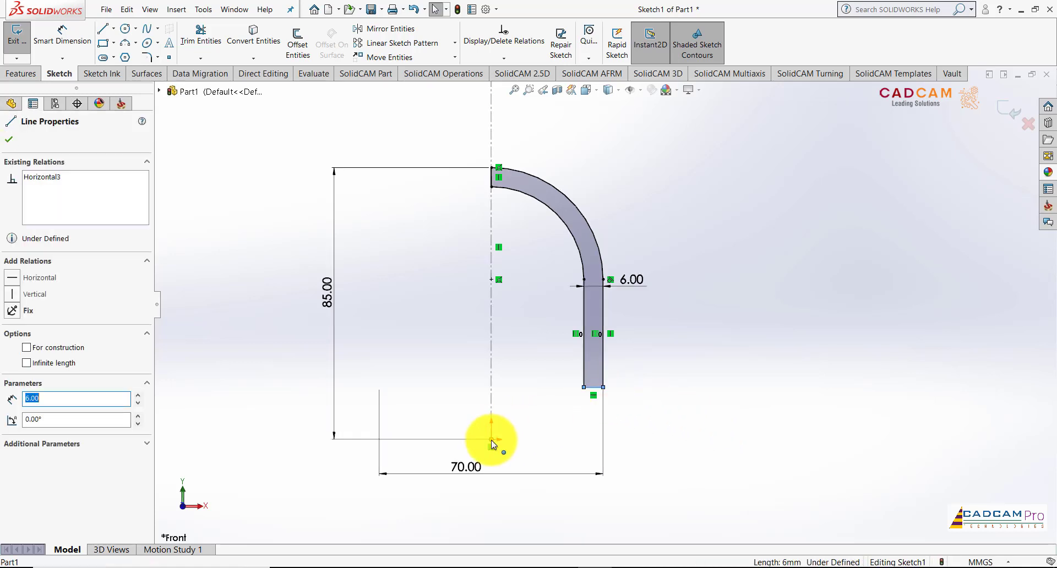
ctrl+click(491, 439)
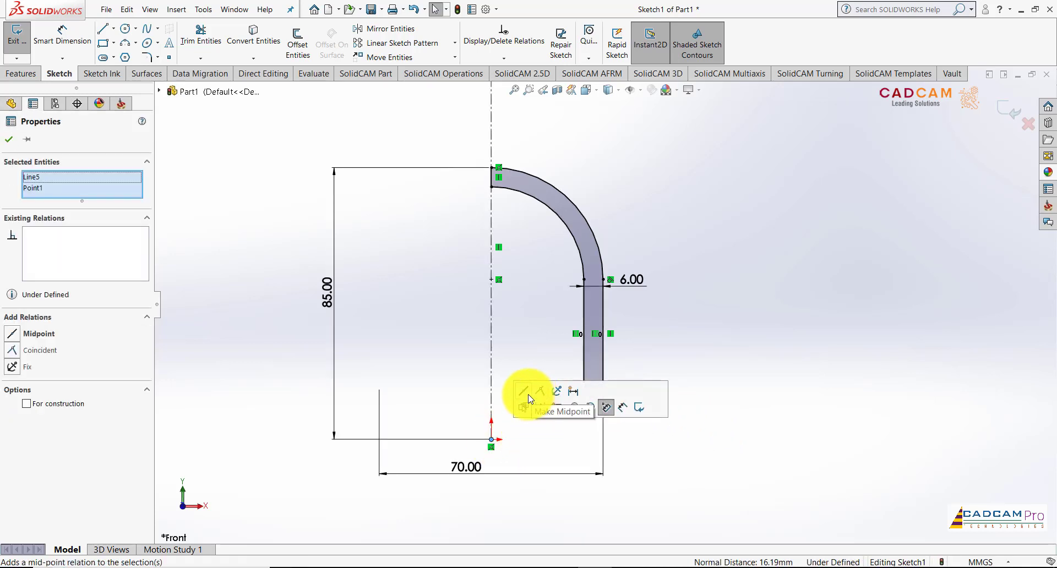
click(526, 388)
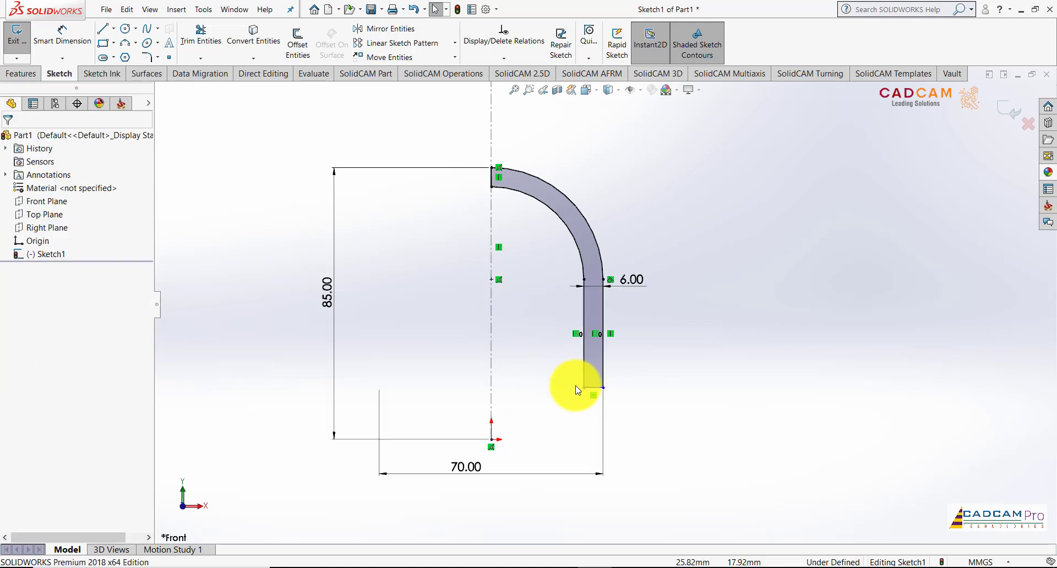
click(603, 388)
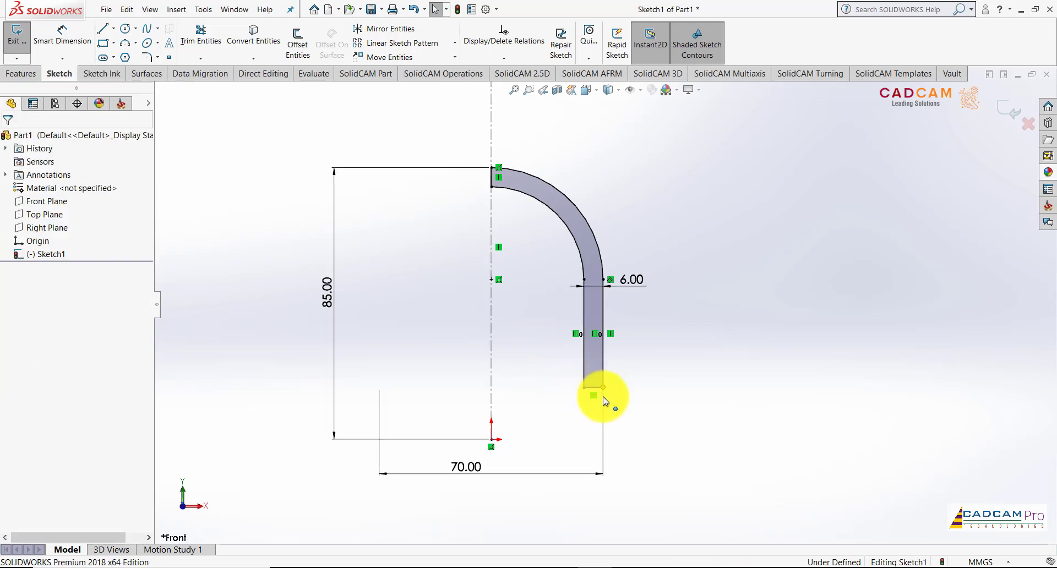
ctrl+click(491, 440)
click(524, 391)
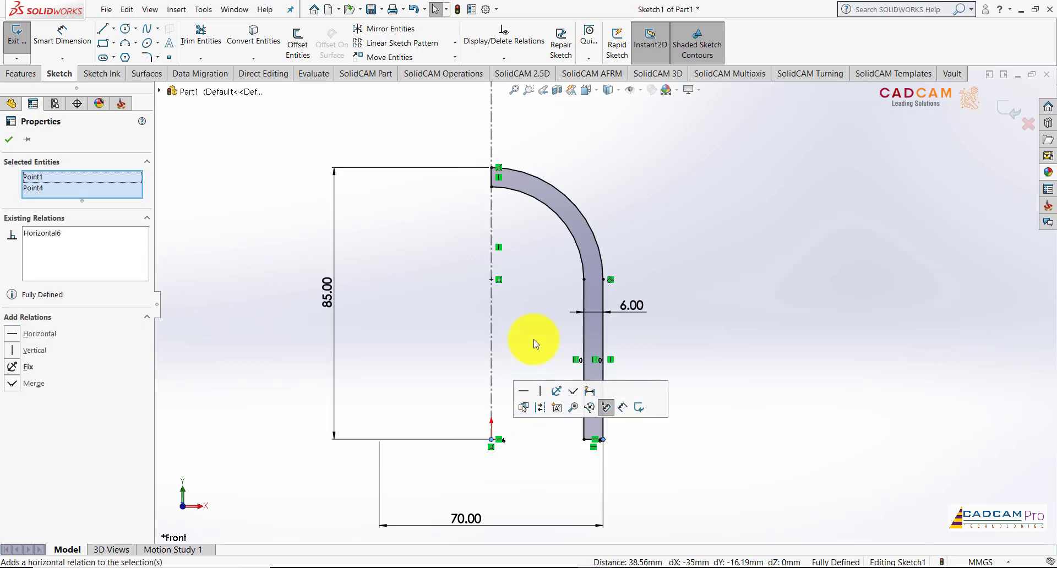
click(534, 344)
scroll(695, 280, up, 1)
scroll(441, 180, down, 1)
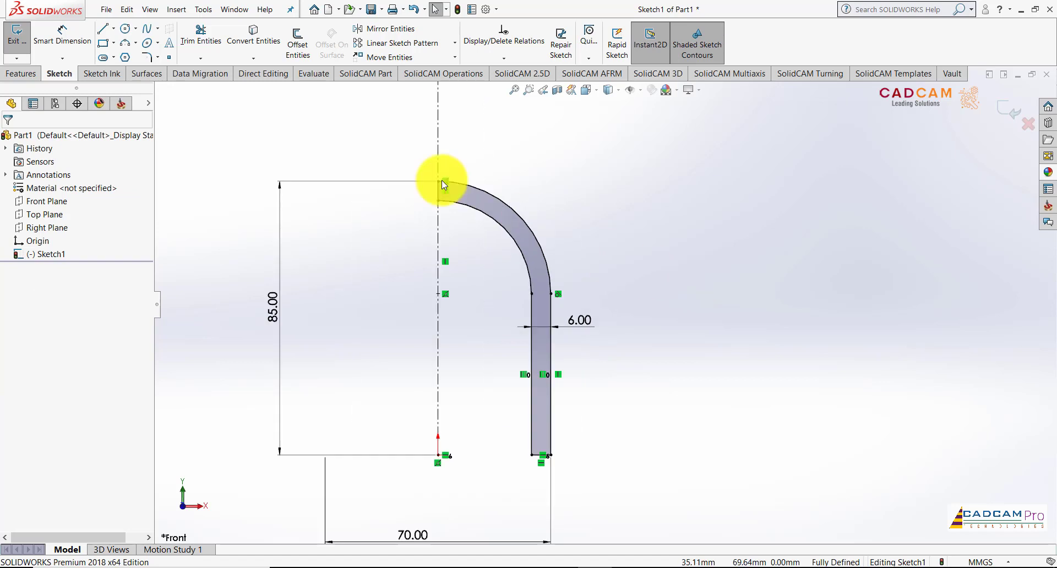
Draw a rectangular bar jutting from the wall edge, cancelling the over-defining 104.04 dimension
click(102, 44)
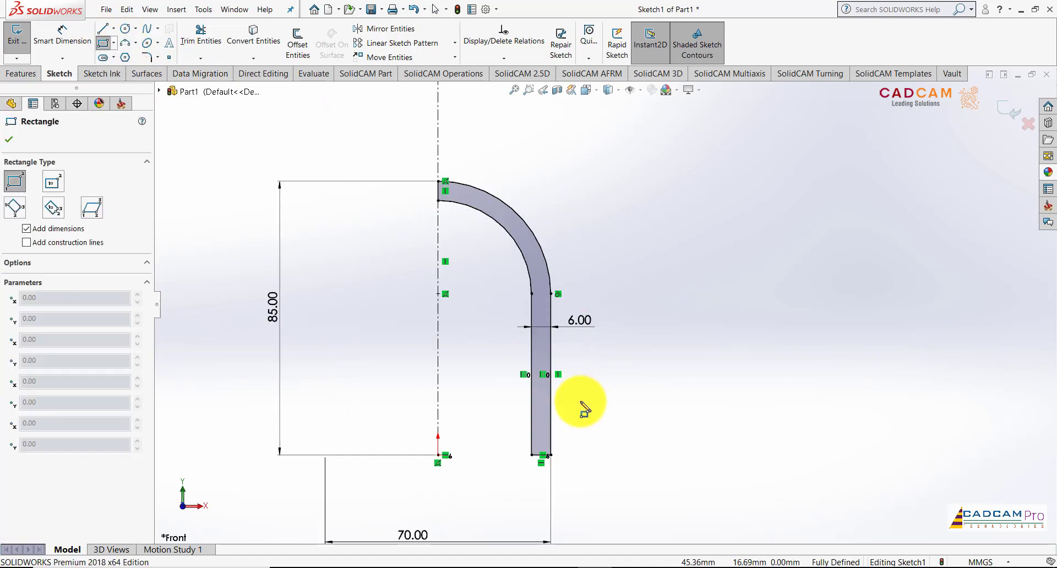
click(550, 396)
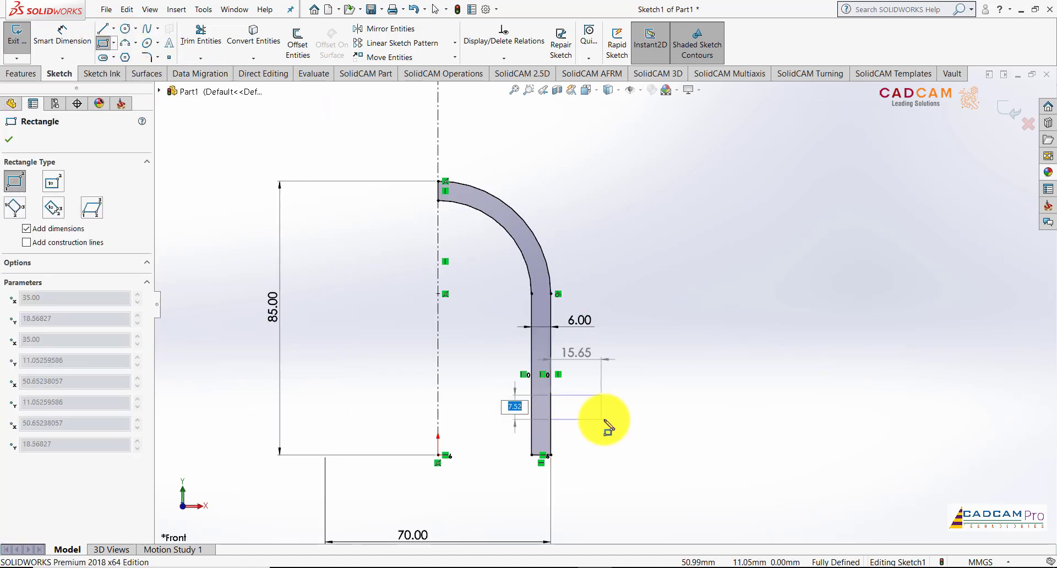
click(606, 421)
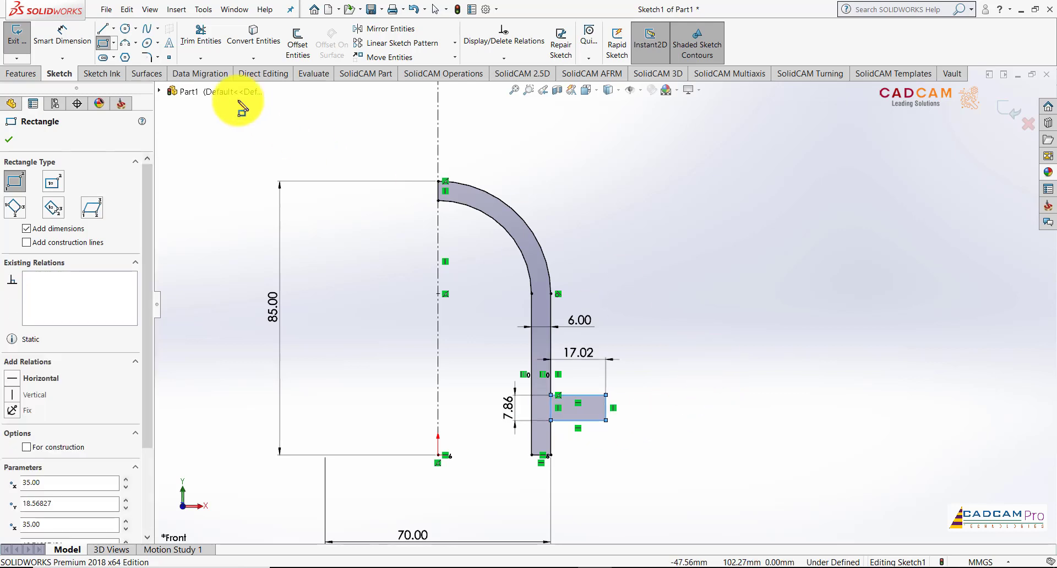
click(60, 35)
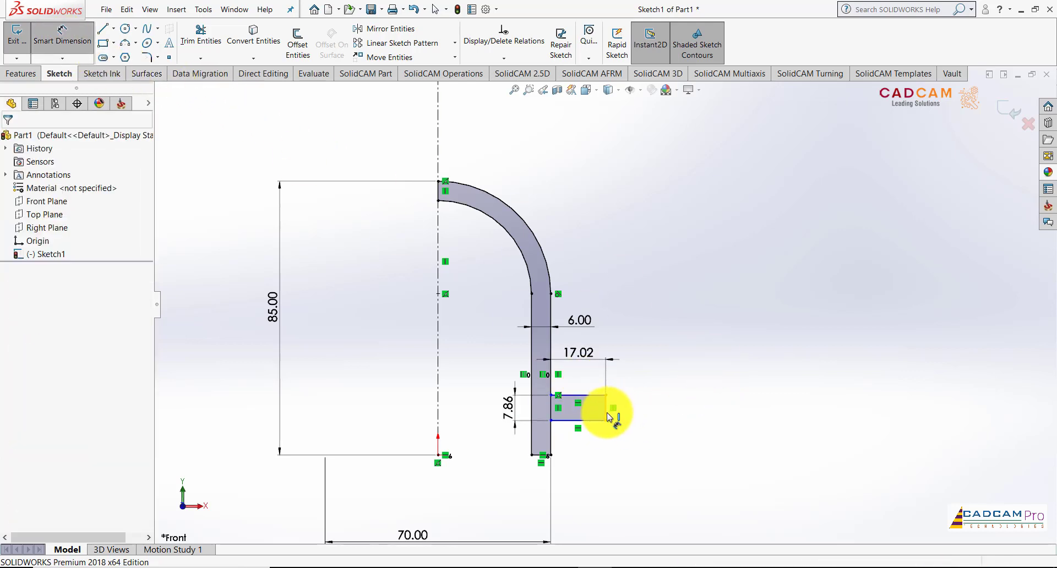
click(438, 429)
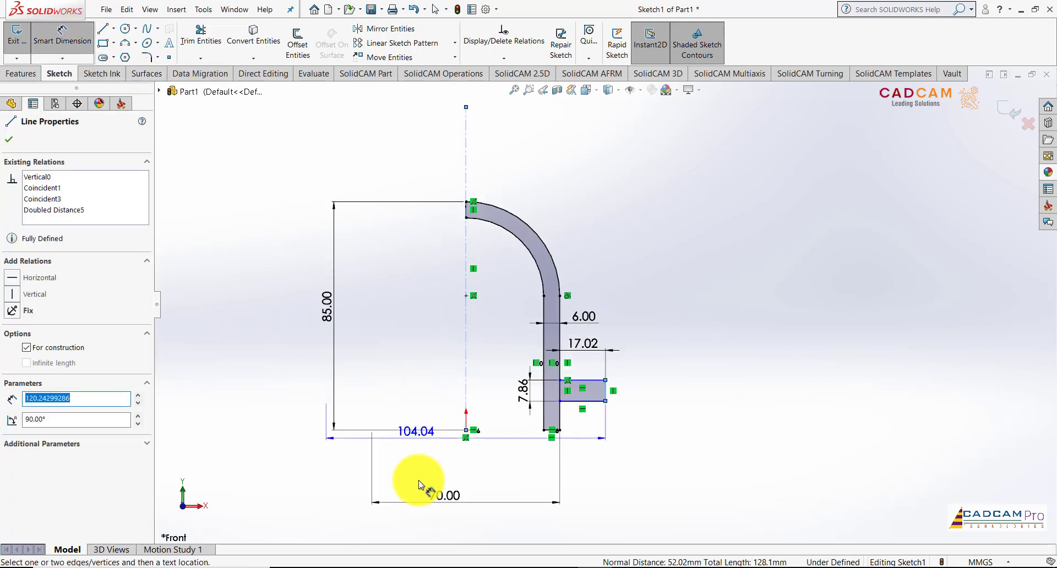
click(425, 532)
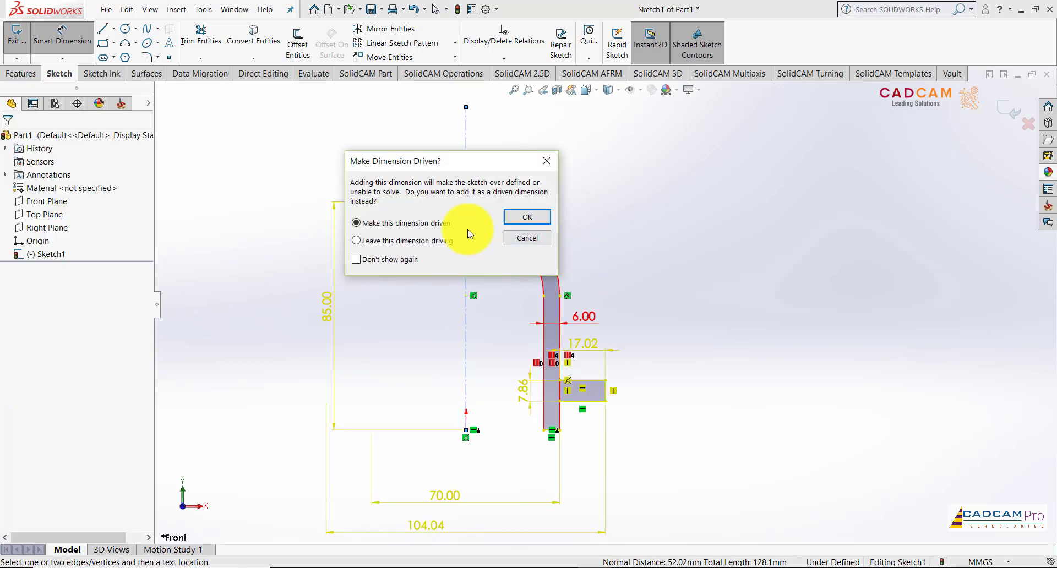
click(527, 237)
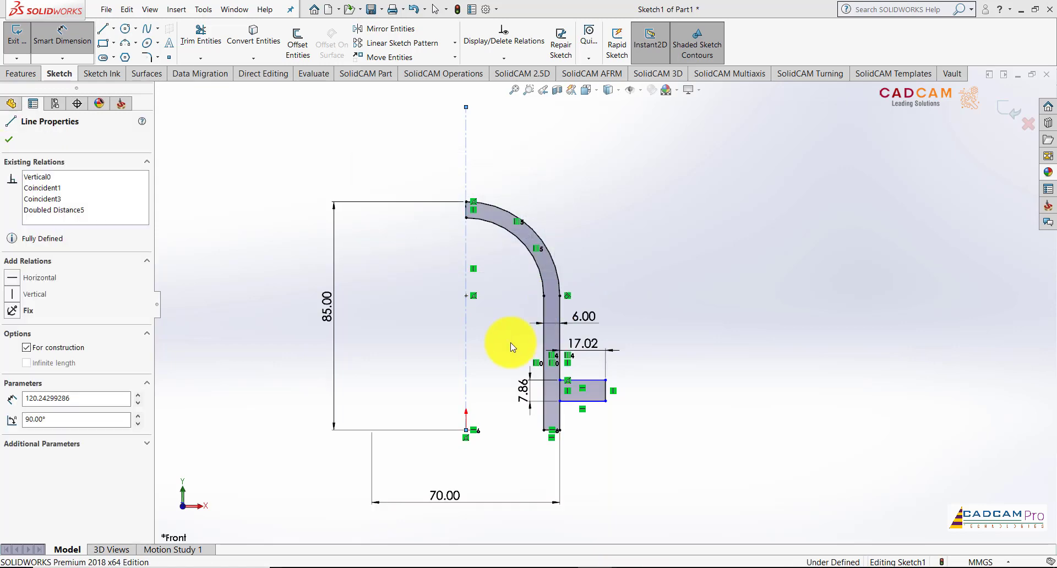
scroll(618, 389, down, 2)
scroll(622, 379, down, 1)
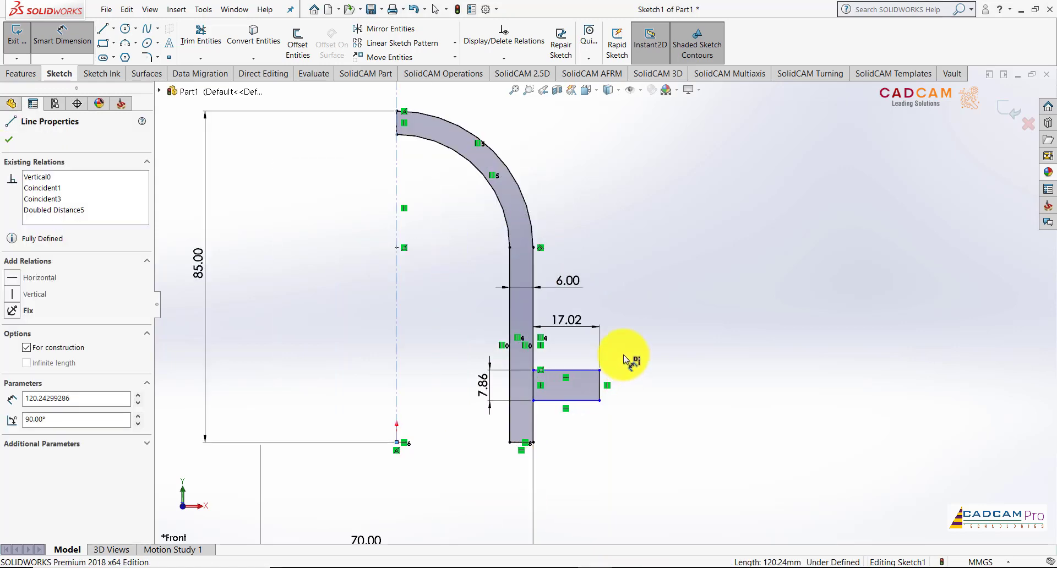
Delete the 17.02 length dimension and move the bar's height dimension to its right side
click(615, 314)
key(Escape)
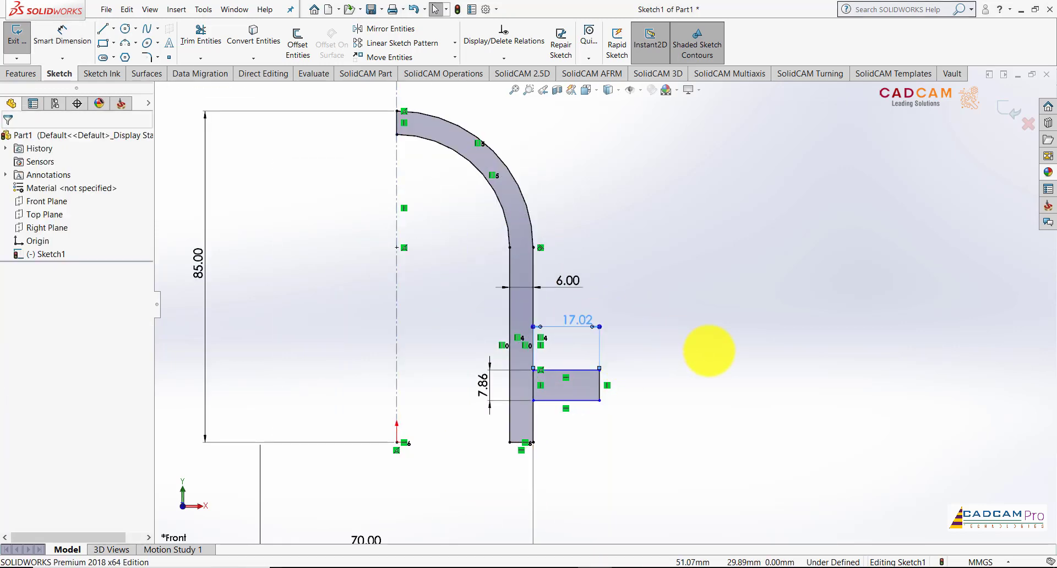
key(Delete)
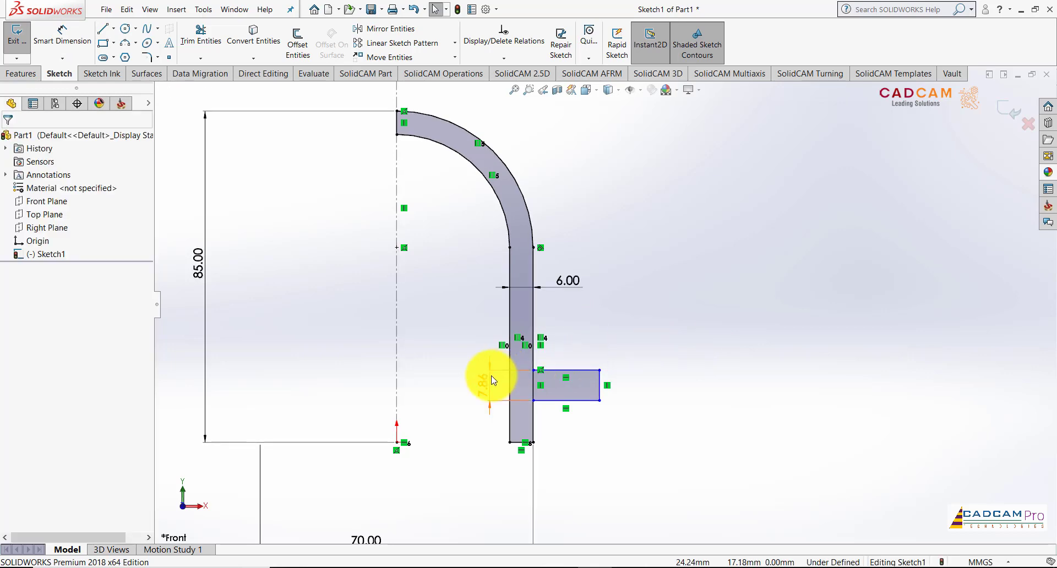
drag(487, 382, 654, 382)
Set the side bar's height to 6 mm
click(649, 384)
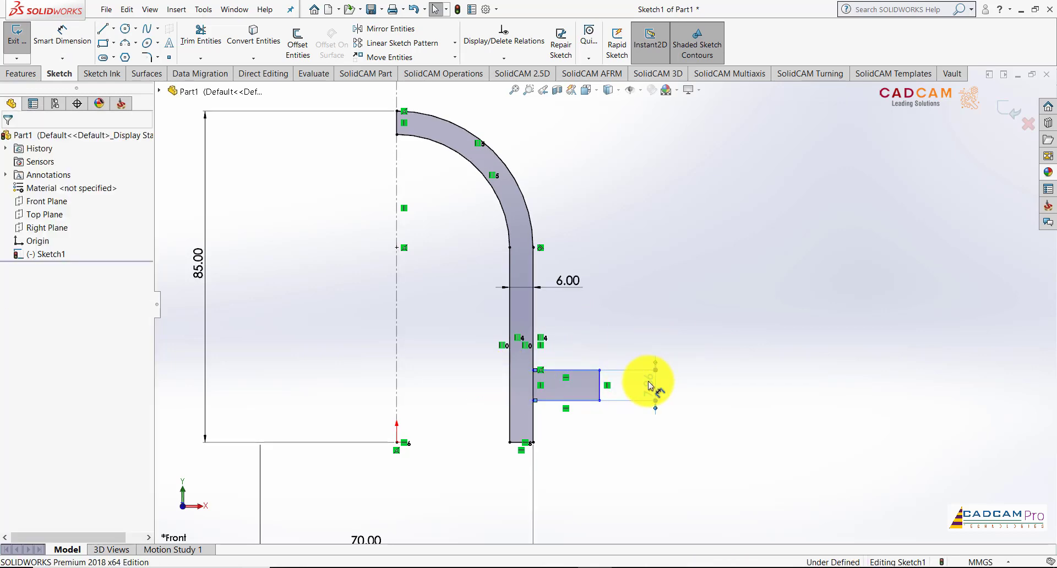
click(649, 385)
text(6)
key(Return)
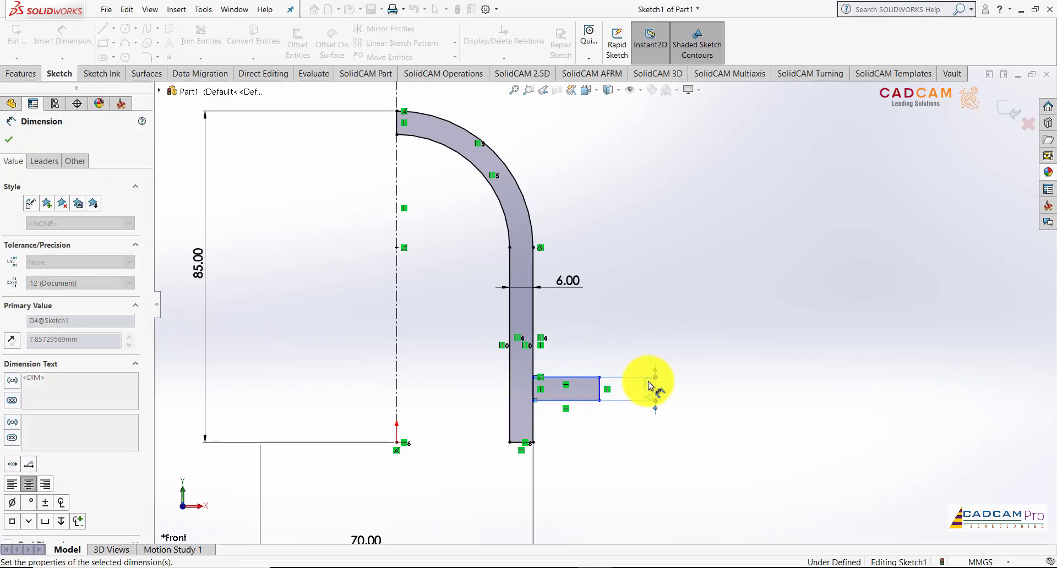
click(585, 408)
click(557, 430)
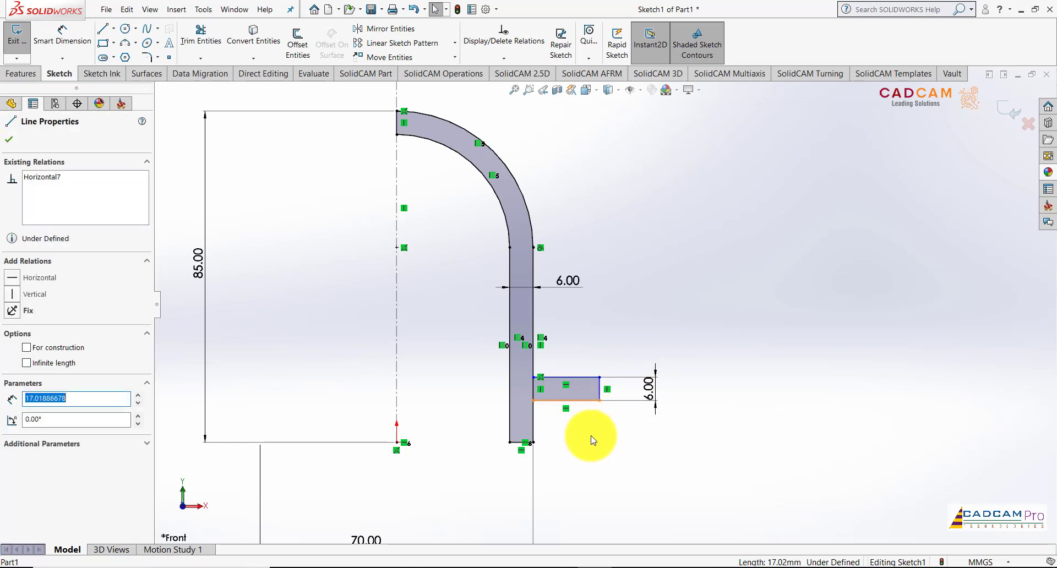
click(609, 308)
Dimension the bar 6 mm above the wall's base line
right_click(704, 312)
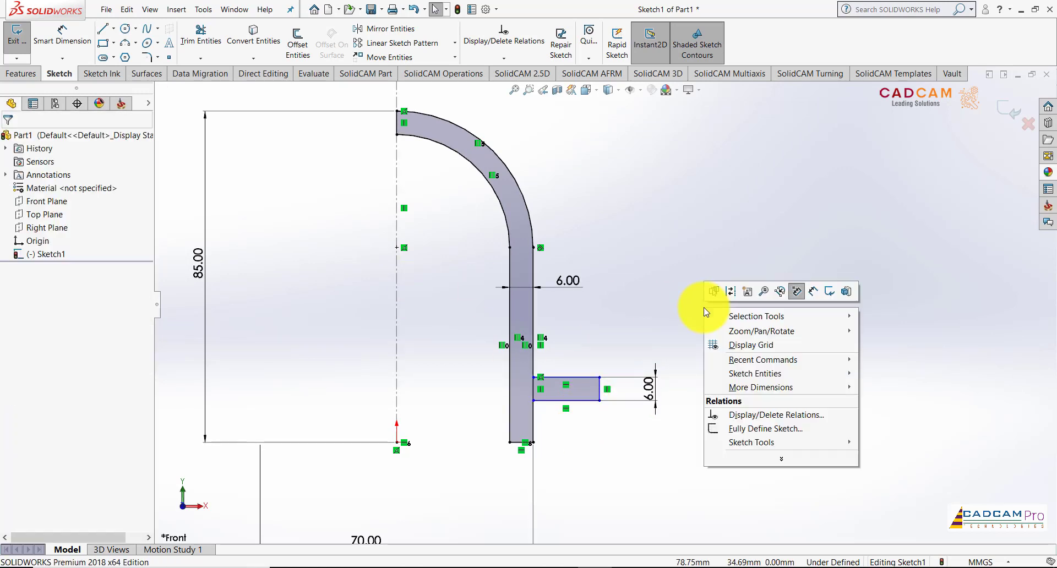
click(796, 291)
click(525, 441)
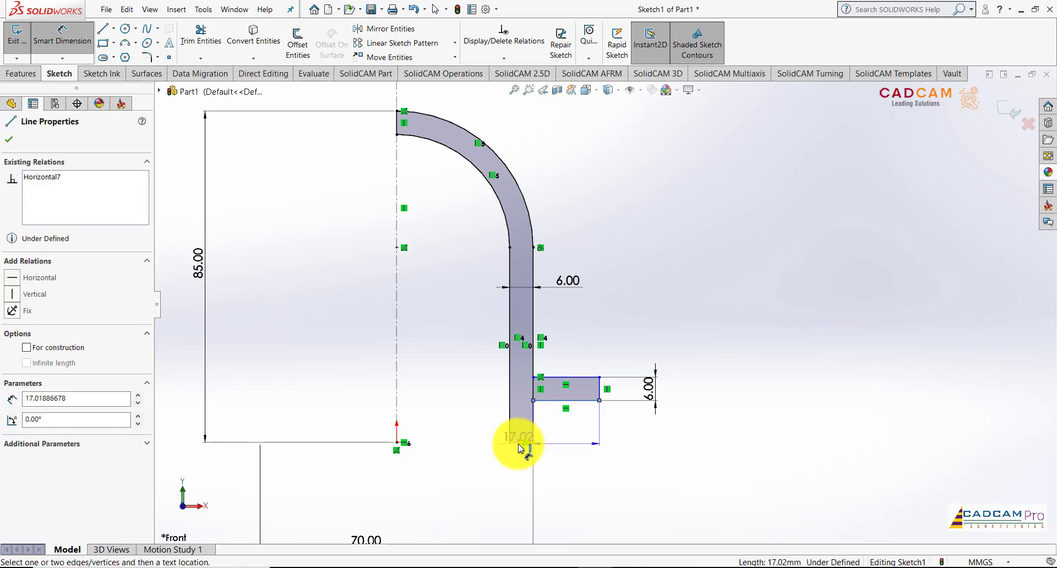
click(673, 432)
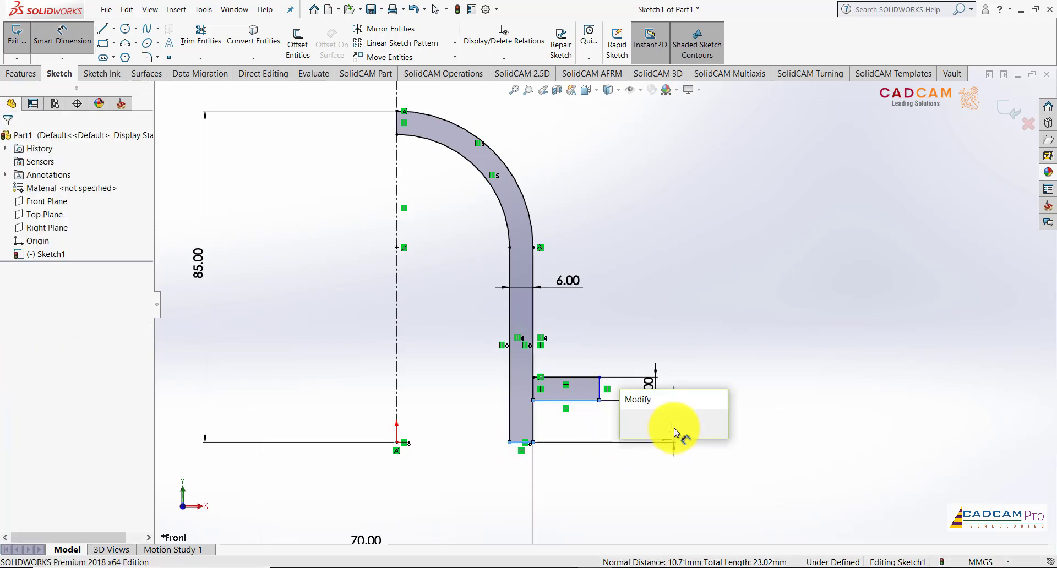
text(6)
key(Return)
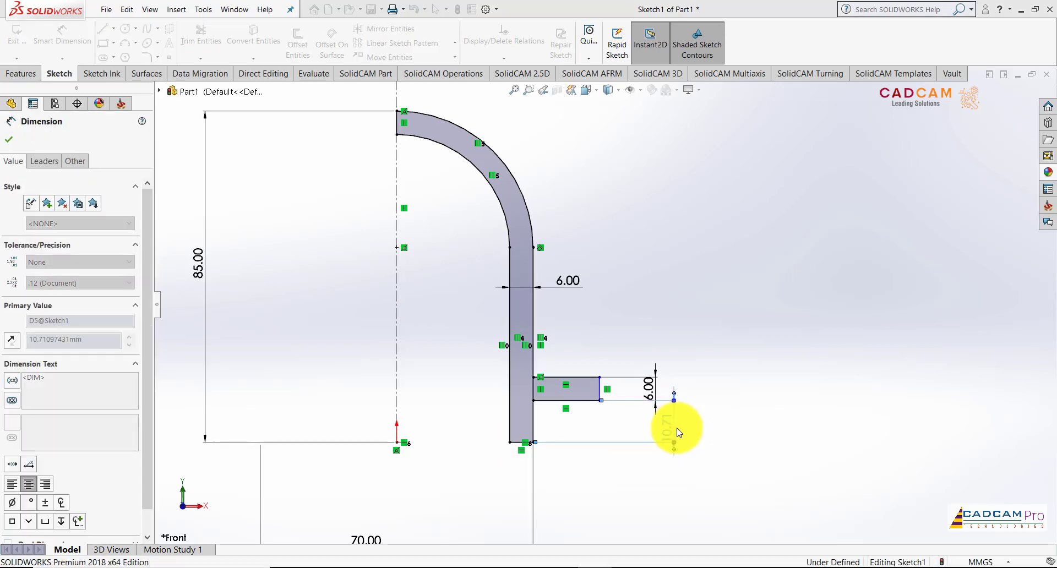
key(Escape)
key(z)
scroll(546, 376, down, 2)
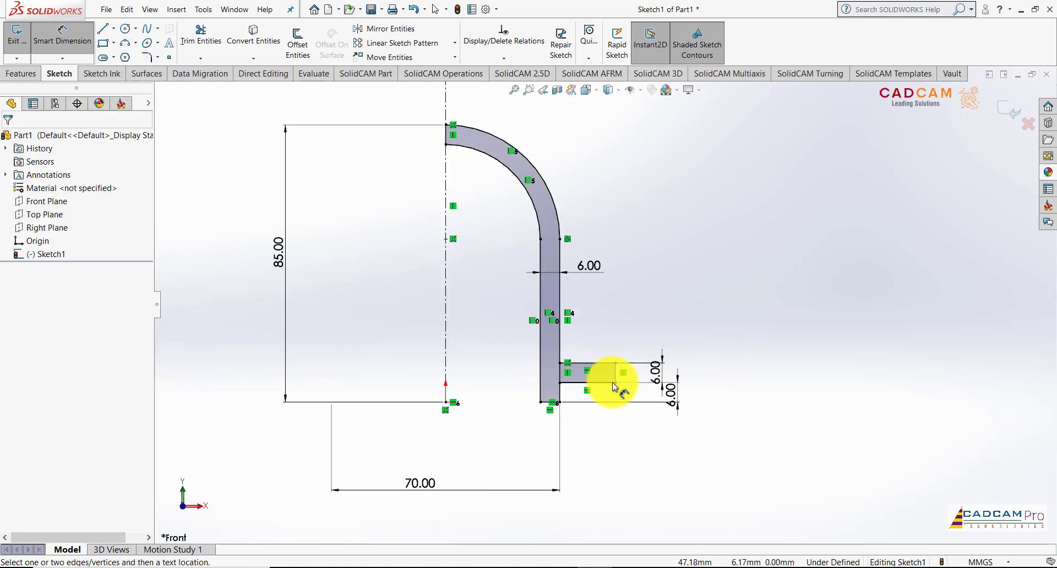
Dimension the bar's outer end 95 mm from the centerline, then exit the sketch
click(614, 372)
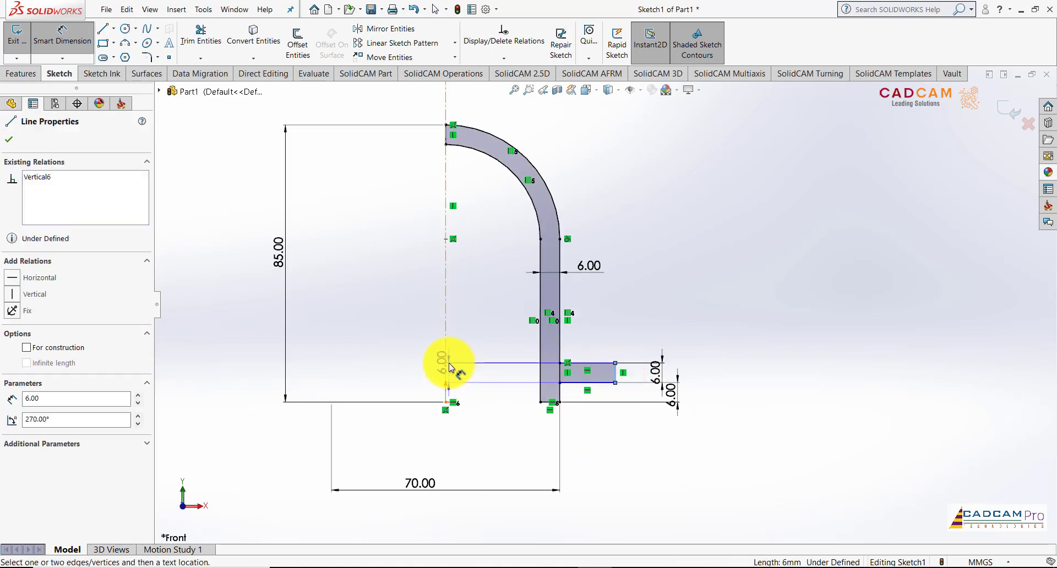
click(447, 366)
click(411, 517)
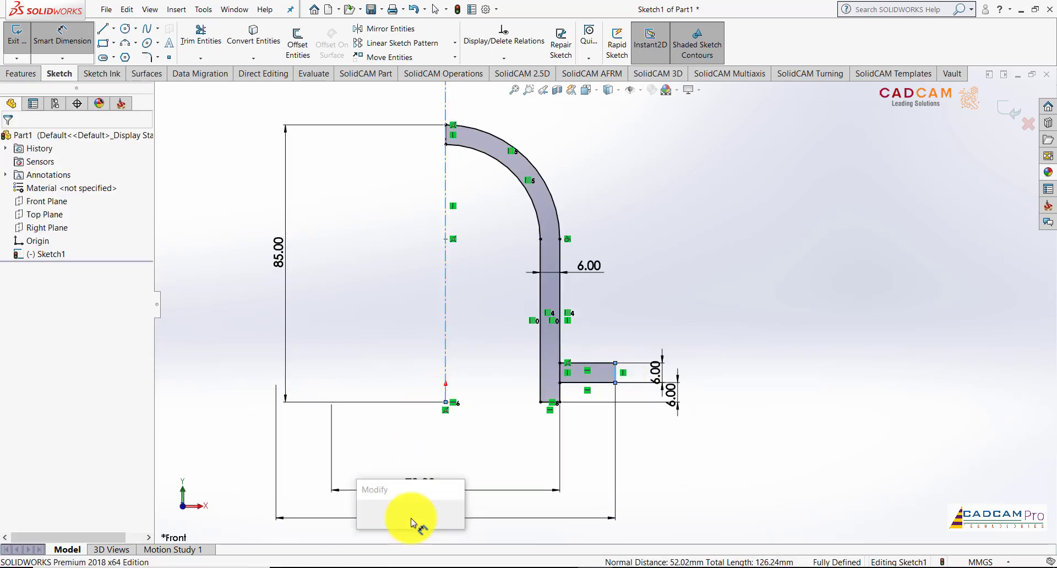
text(95)
key(Return)
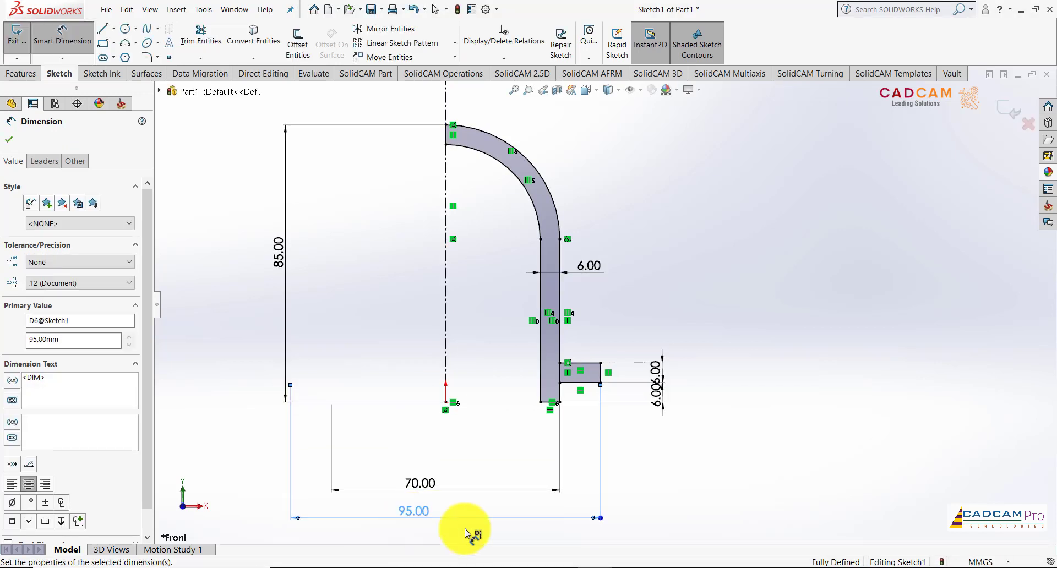
click(679, 464)
key(f)
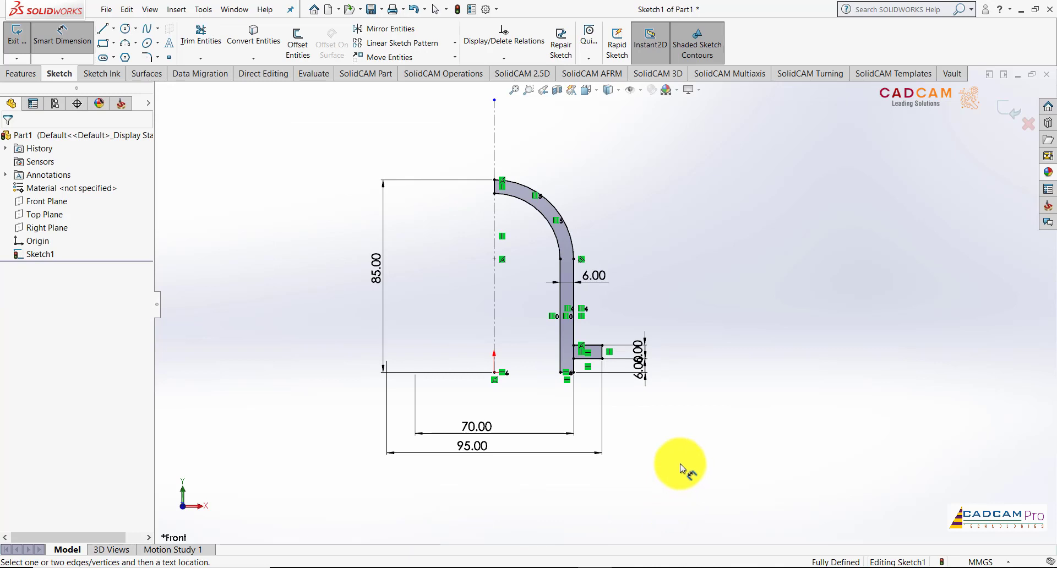
click(1004, 120)
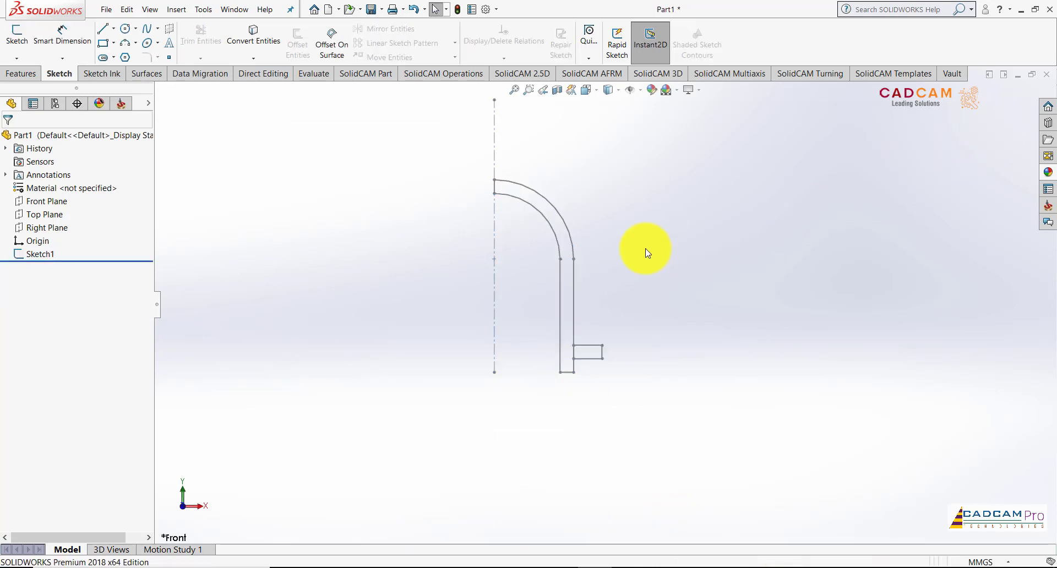
middle_drag(647, 253, 474, 220)
Revolve Sketch1's wall and bar regions a full 360° about the centerline, replacing the default axis
click(32, 74)
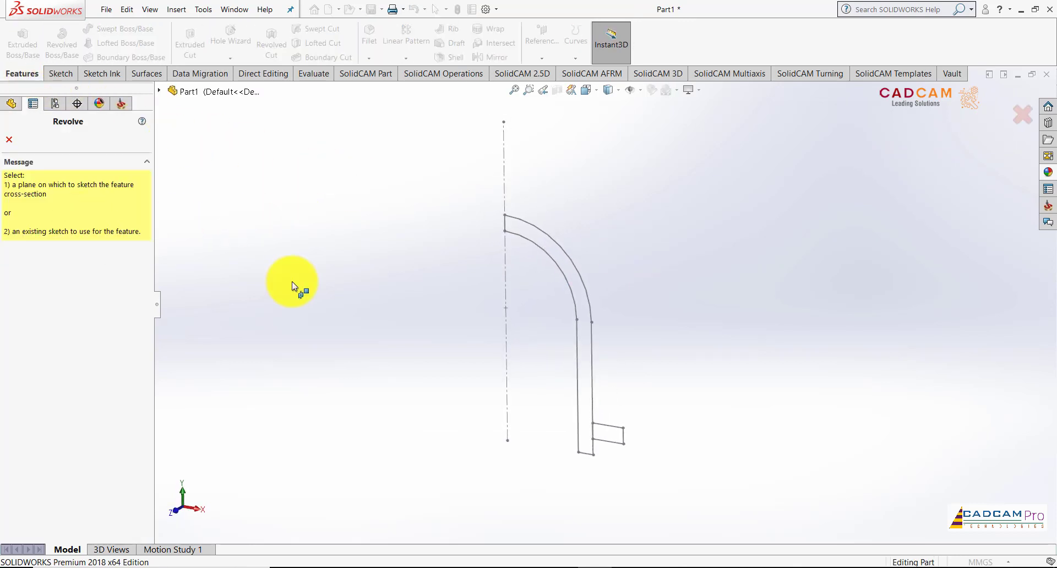
click(580, 283)
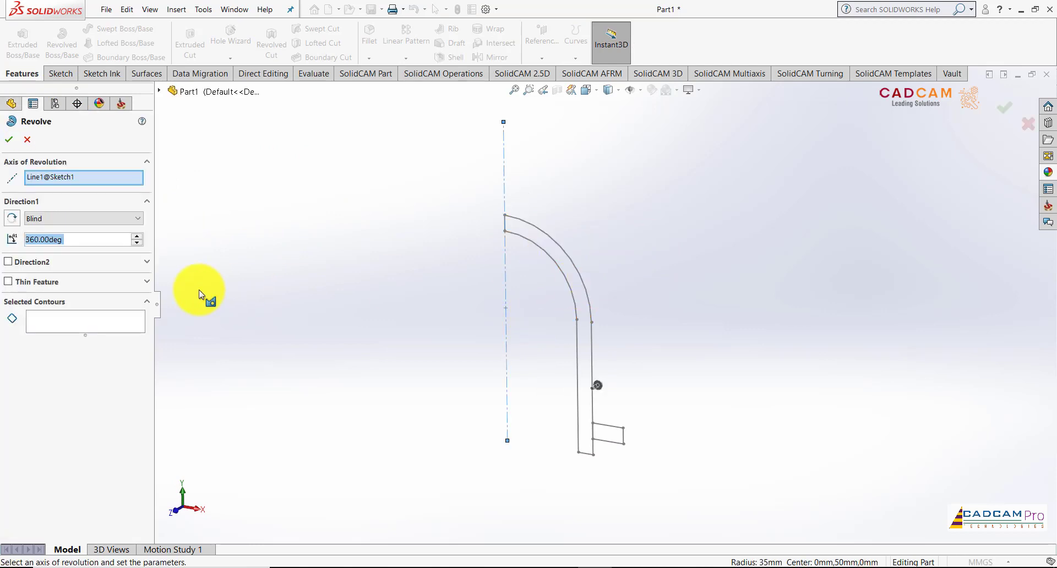
click(68, 177)
right_click(69, 177)
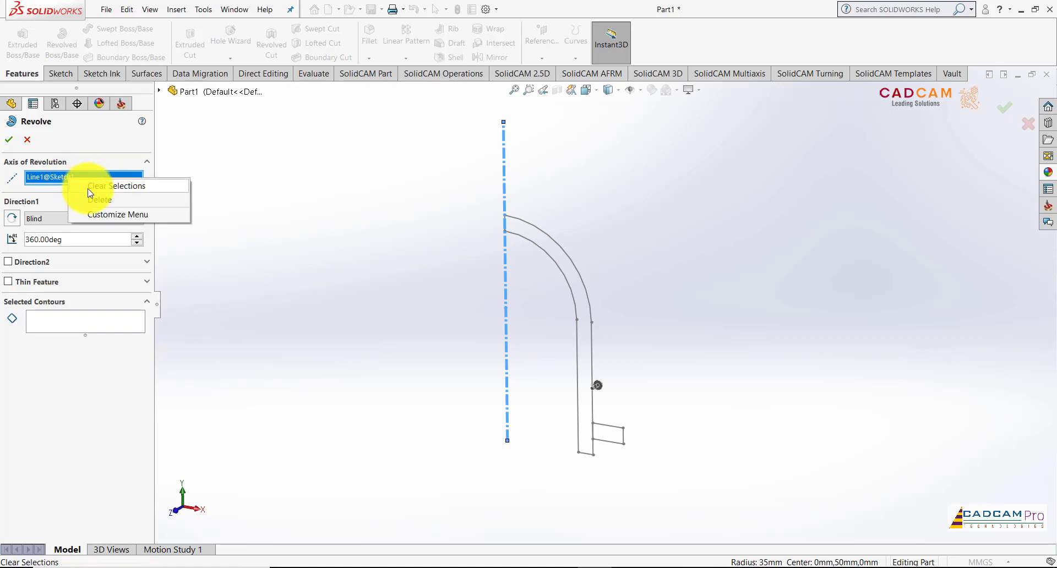
click(99, 197)
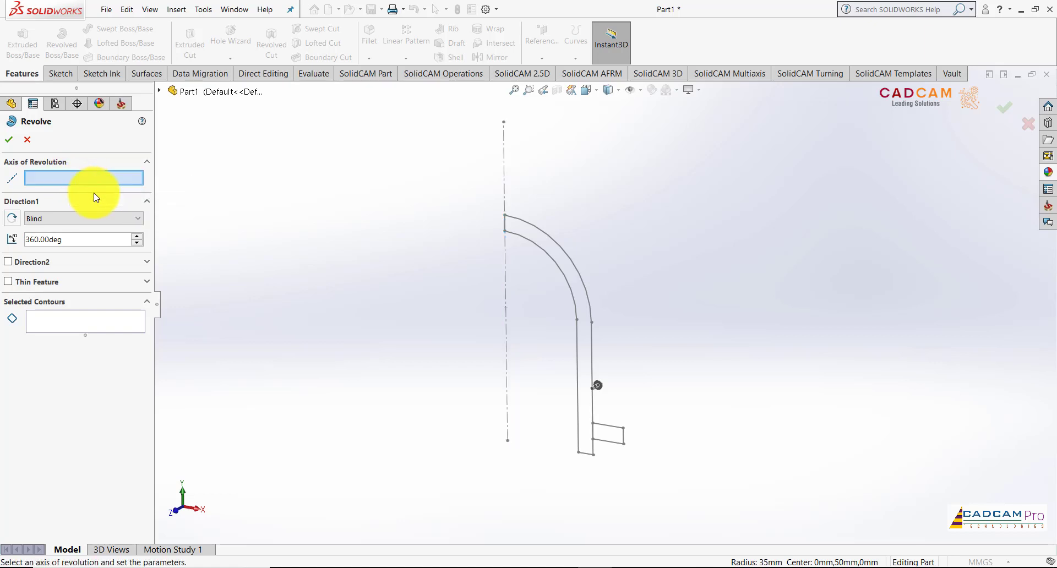
click(505, 304)
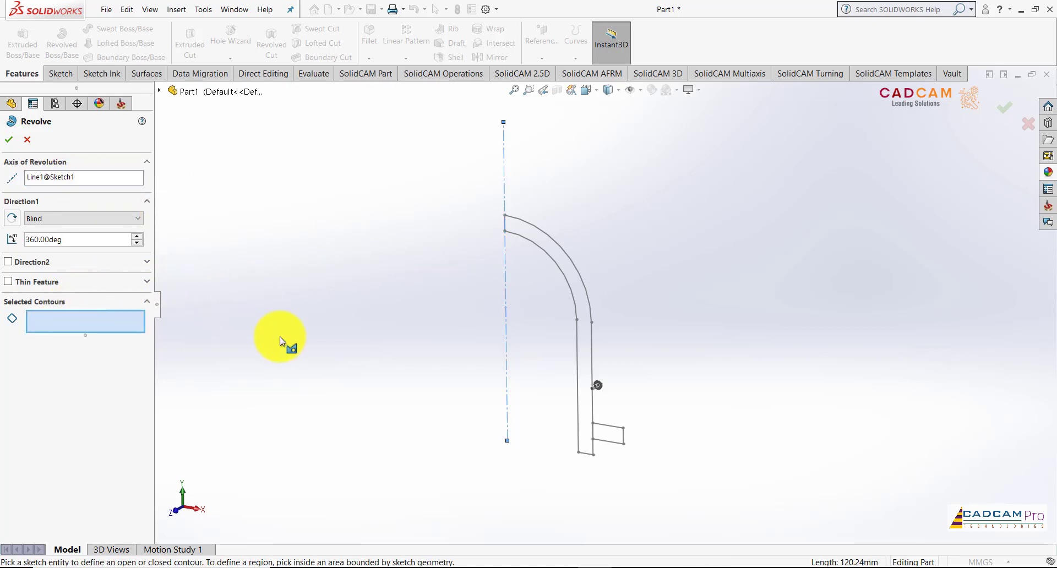
click(580, 298)
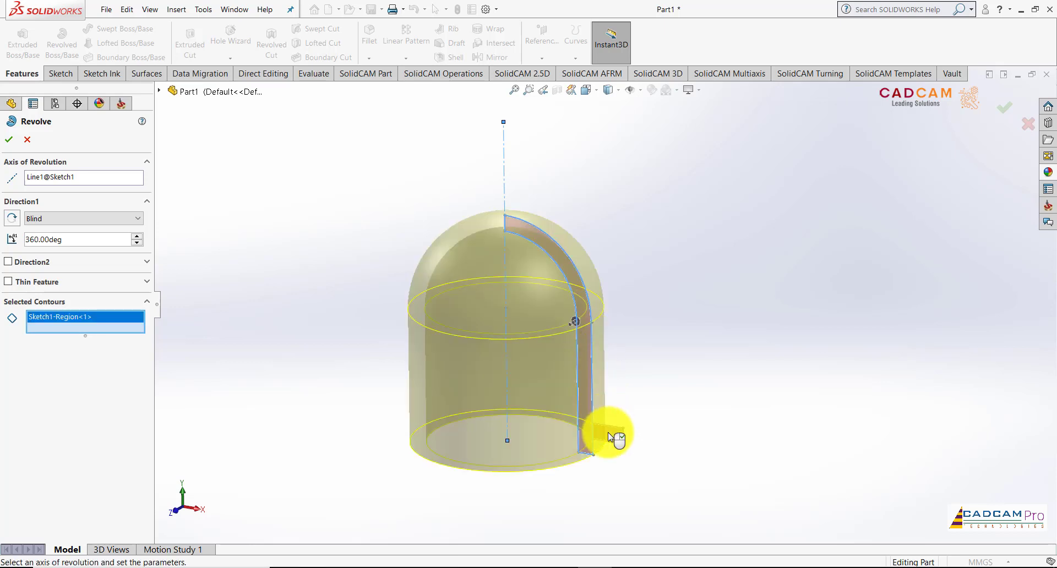
click(714, 395)
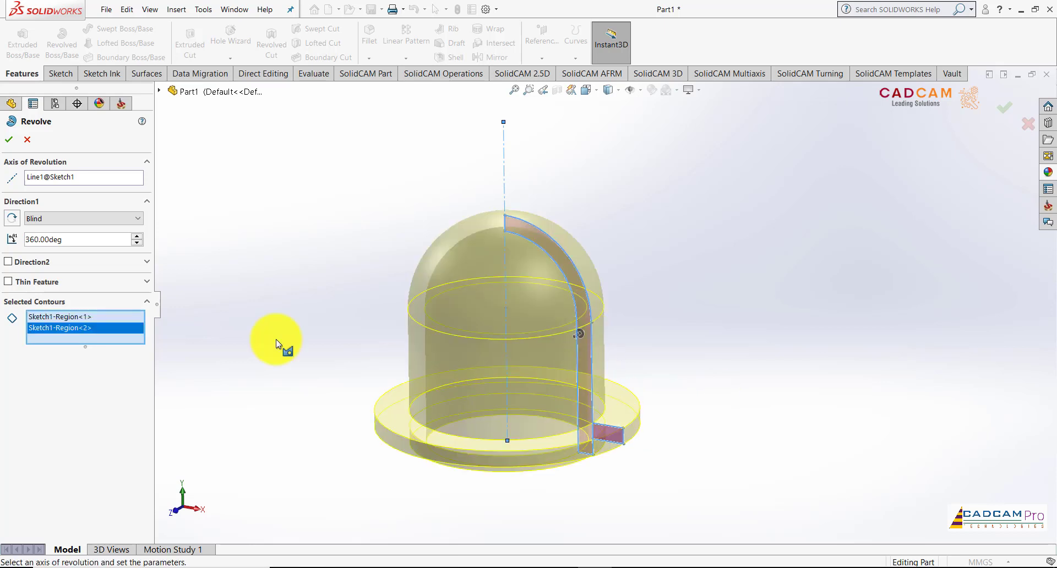
click(9, 139)
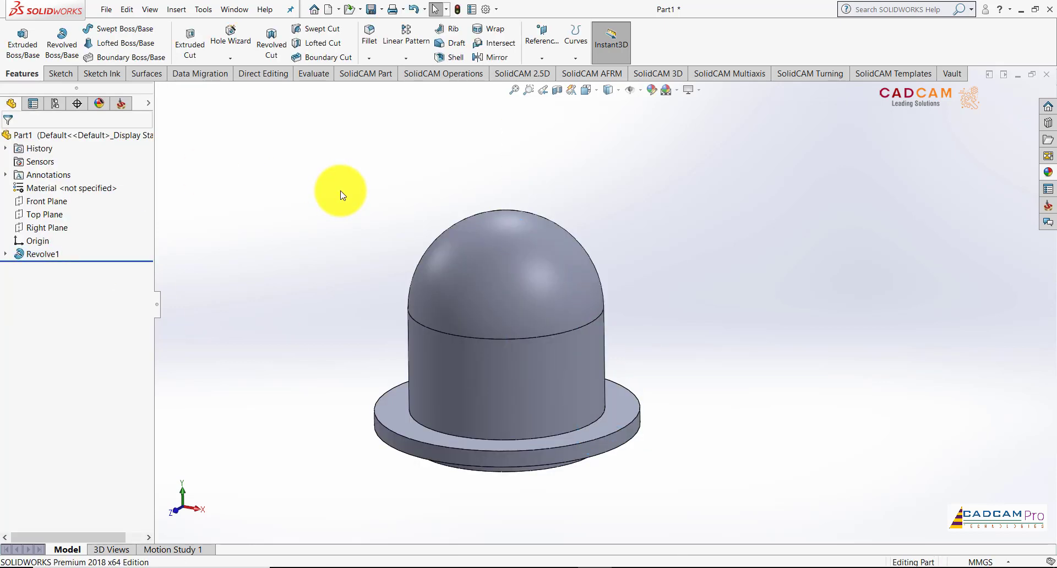
Add reference plane Plane1 parallel to the Front Plane at a 70 mm offset
key(Up)
key(Up)
key(Up)
key(Up)
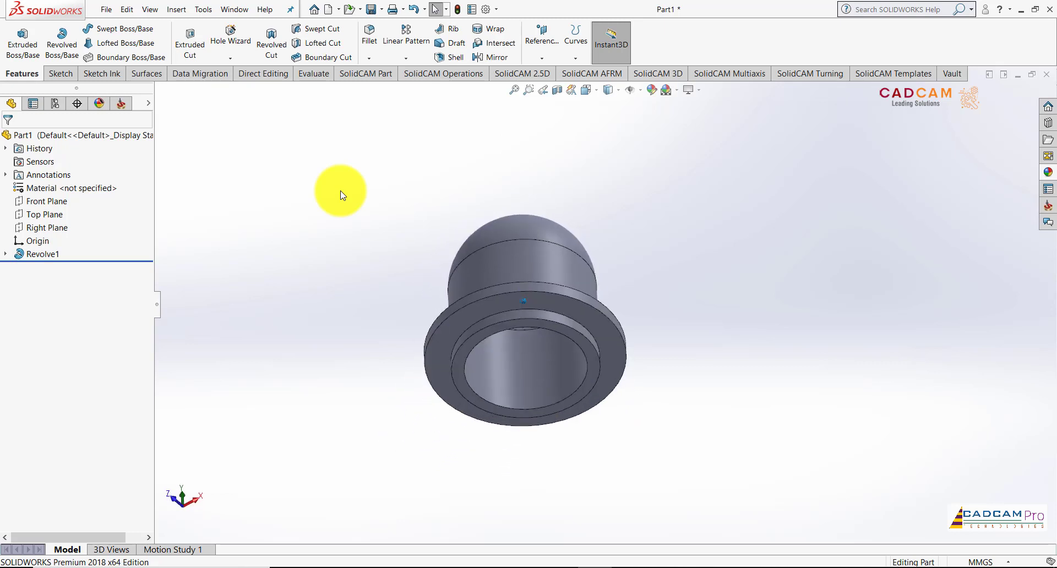
key(Up)
key(Up)
key(Up)
key(Up)
key(Up)
key(ctrl+7)
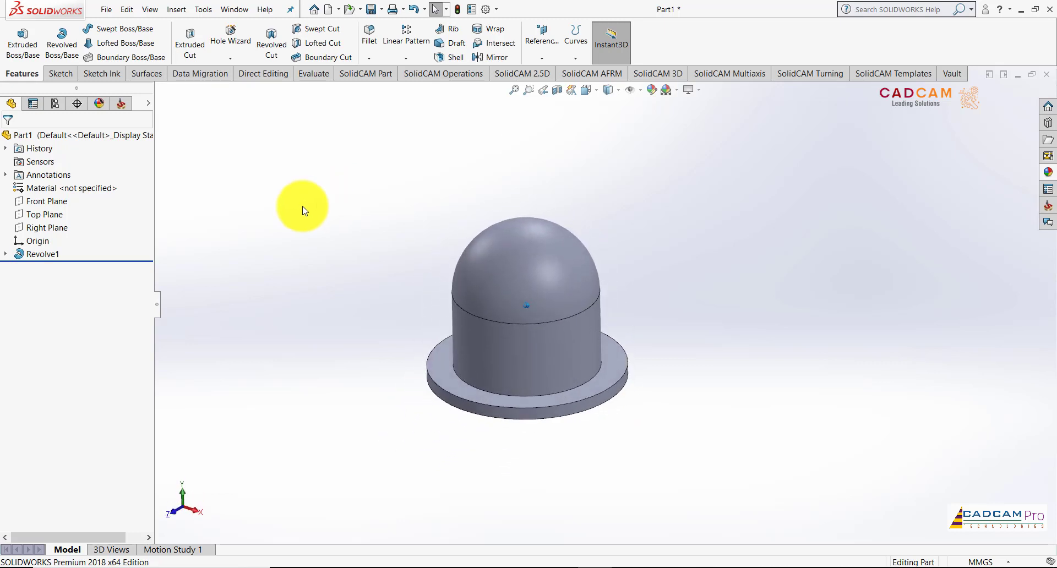
click(43, 203)
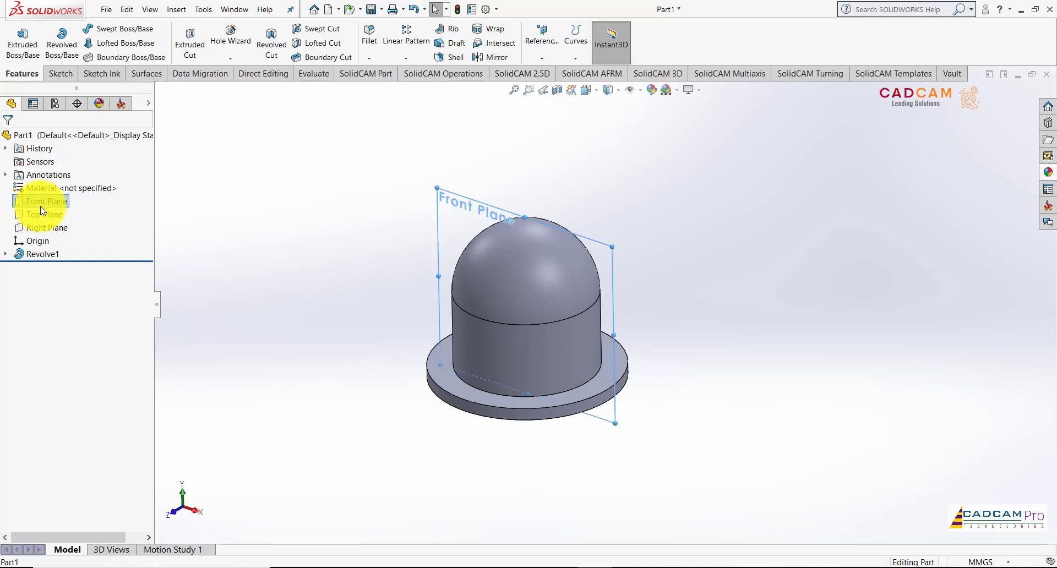
click(541, 55)
text(70)
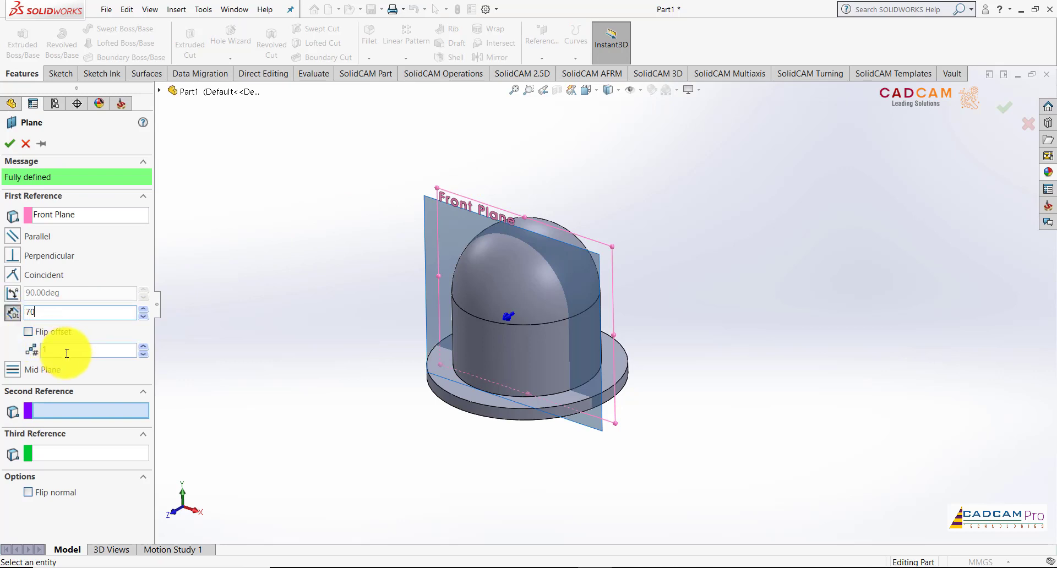
key(Return)
click(9, 143)
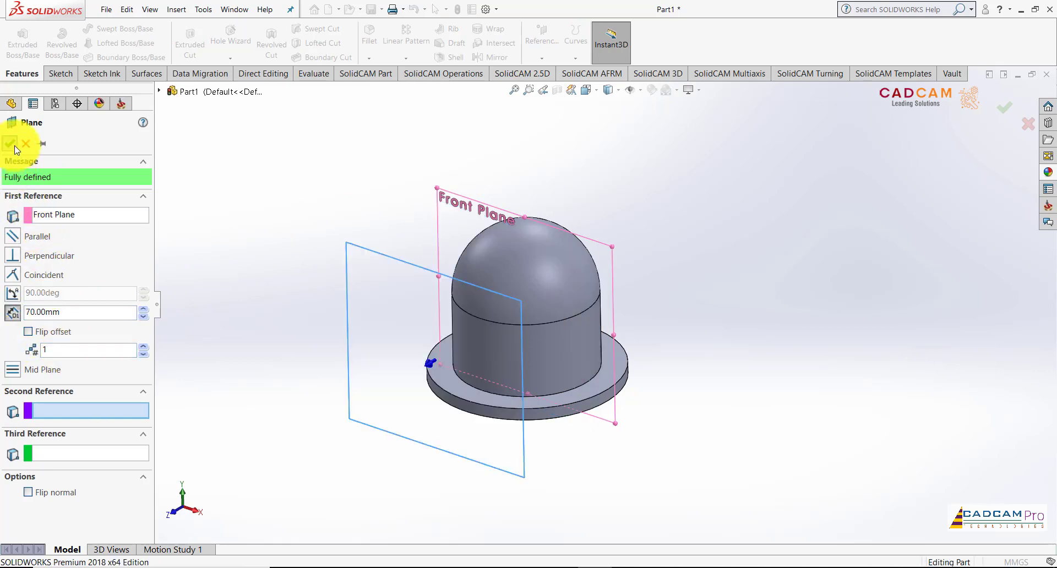
Start a new sketch on Plane1 and view it normal to the screen
click(428, 269)
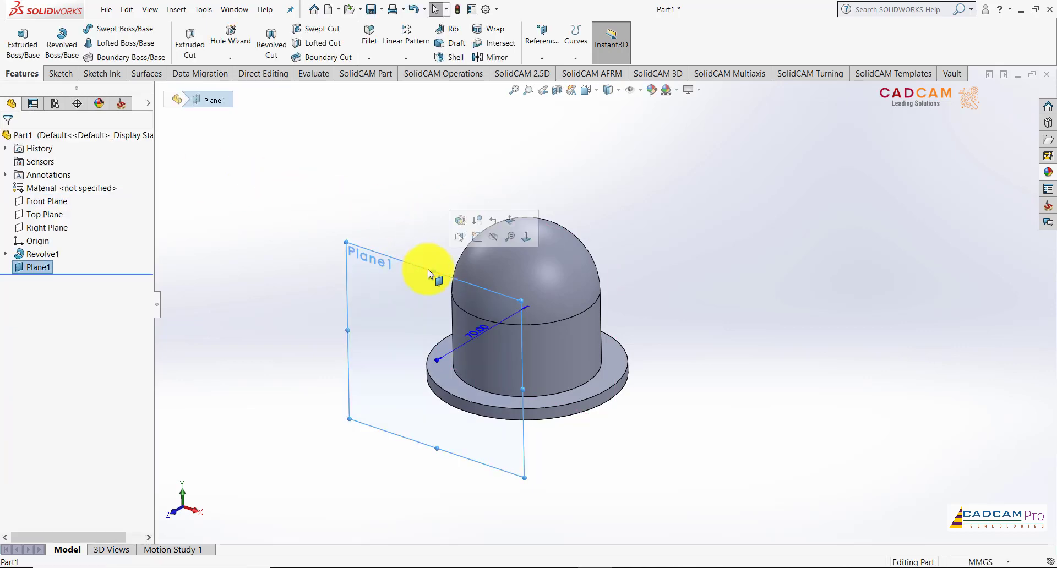
click(474, 240)
click(68, 282)
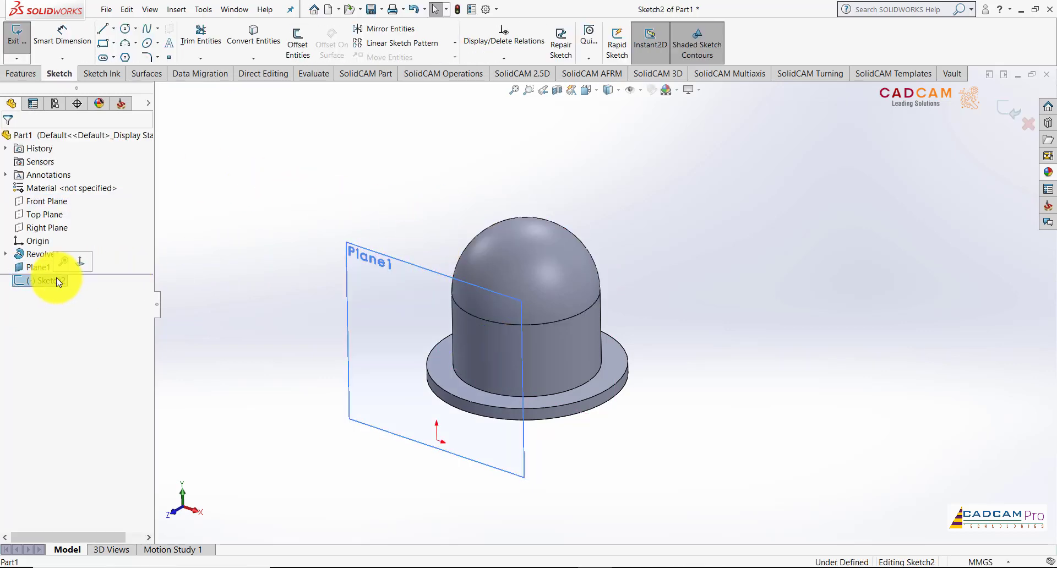
click(78, 261)
scroll(550, 295, up, 3)
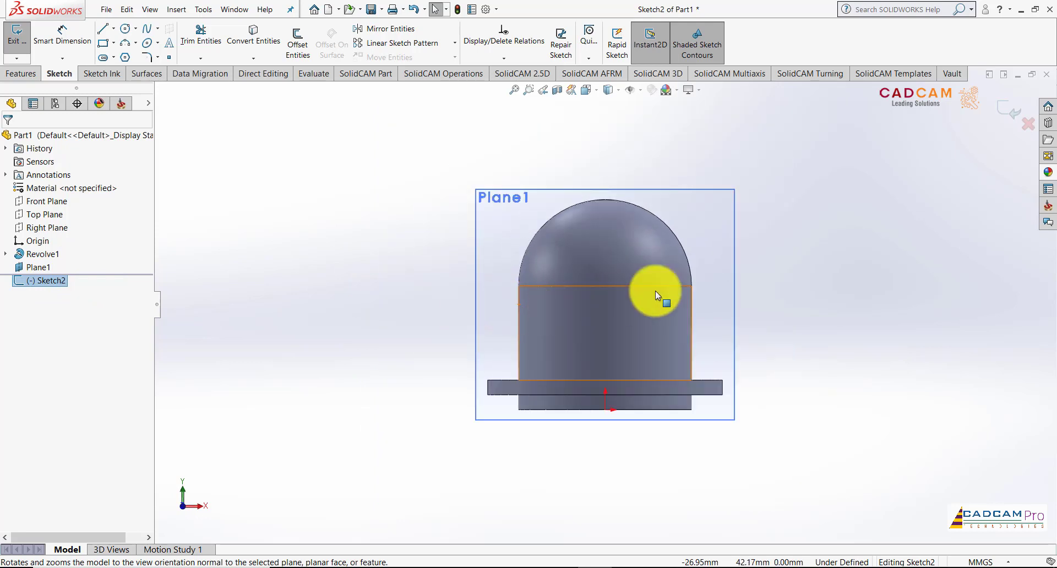
scroll(781, 278, down, 2)
scroll(633, 259, up, 1)
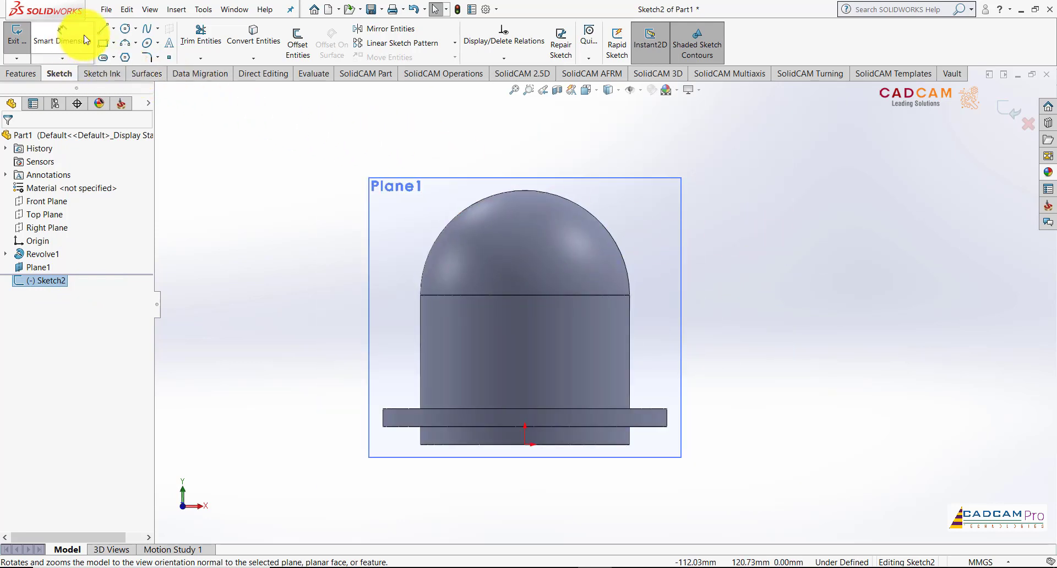
Convert the dome's outline edge and the base's bottom edge into the sketch
click(253, 34)
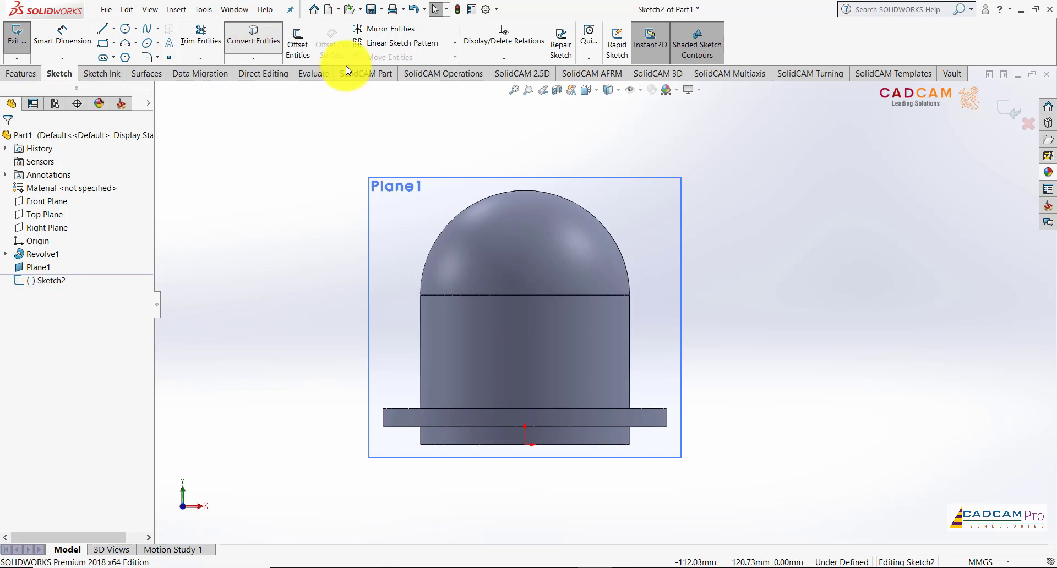
click(556, 195)
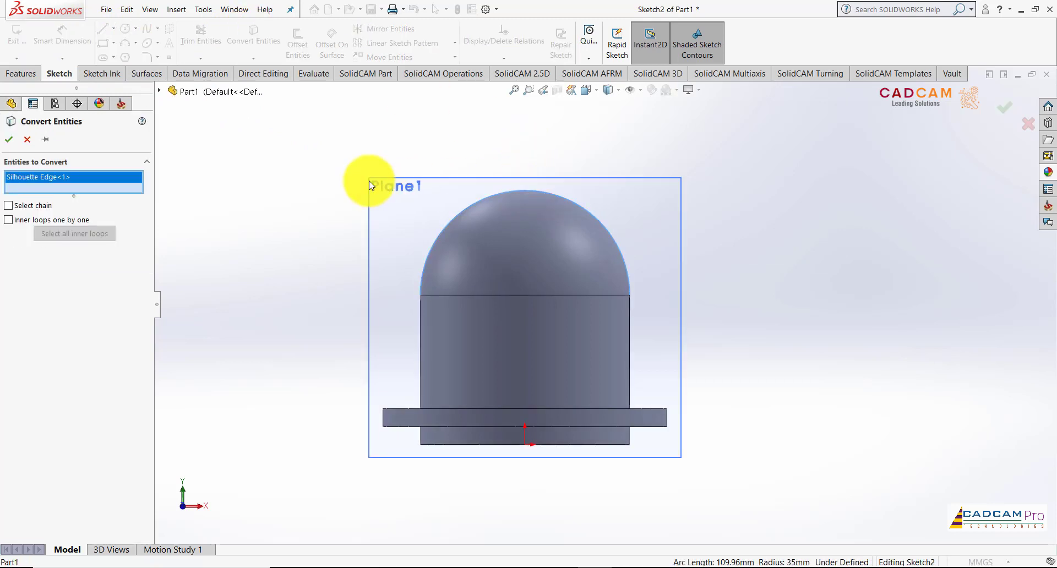
click(431, 446)
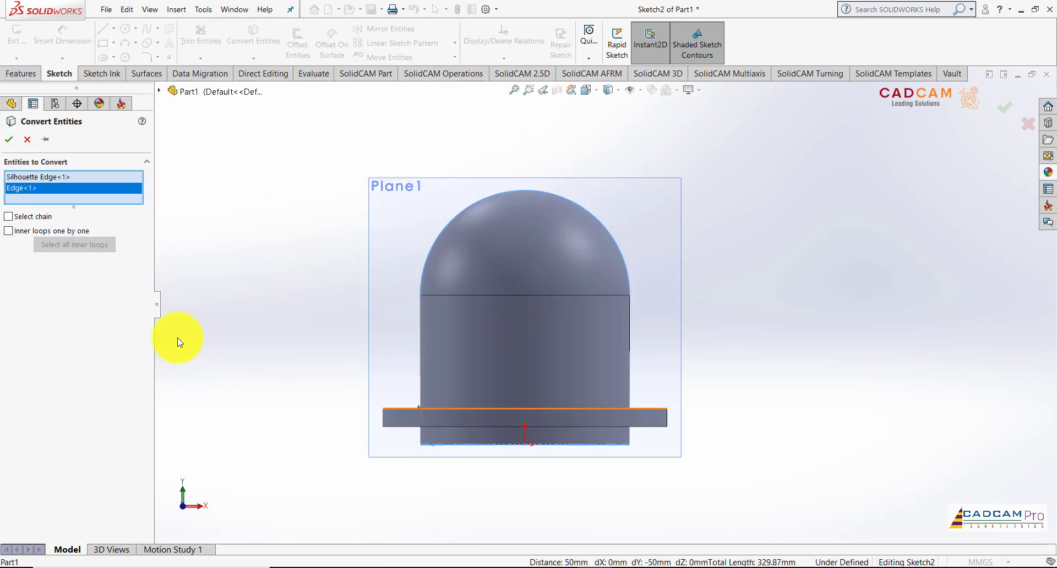
click(11, 140)
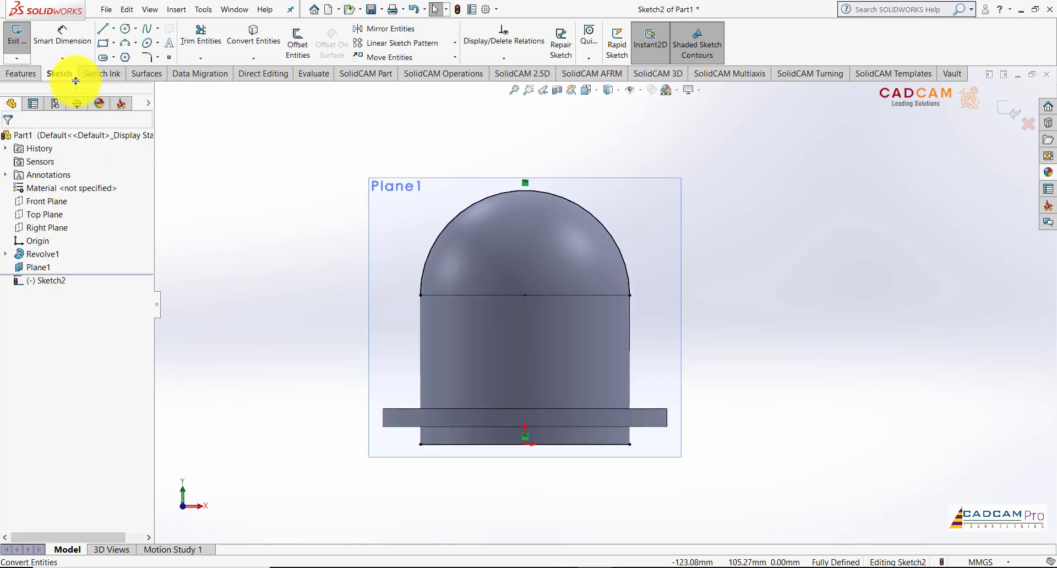
Draw a vertical line from dome top to base bottom, and make the projected arc and lines construction geometry
click(102, 30)
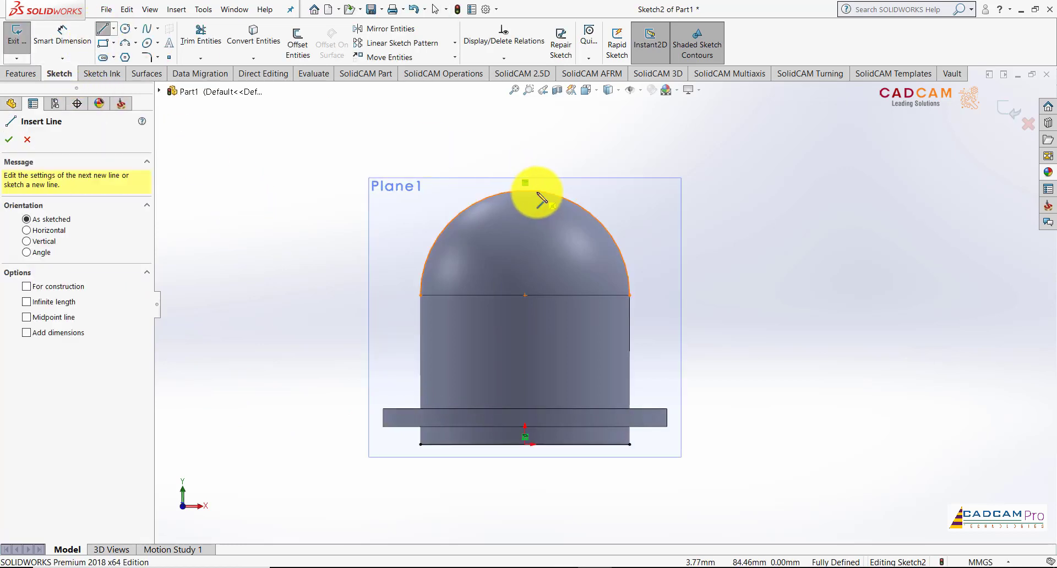
drag(524, 190, 524, 444)
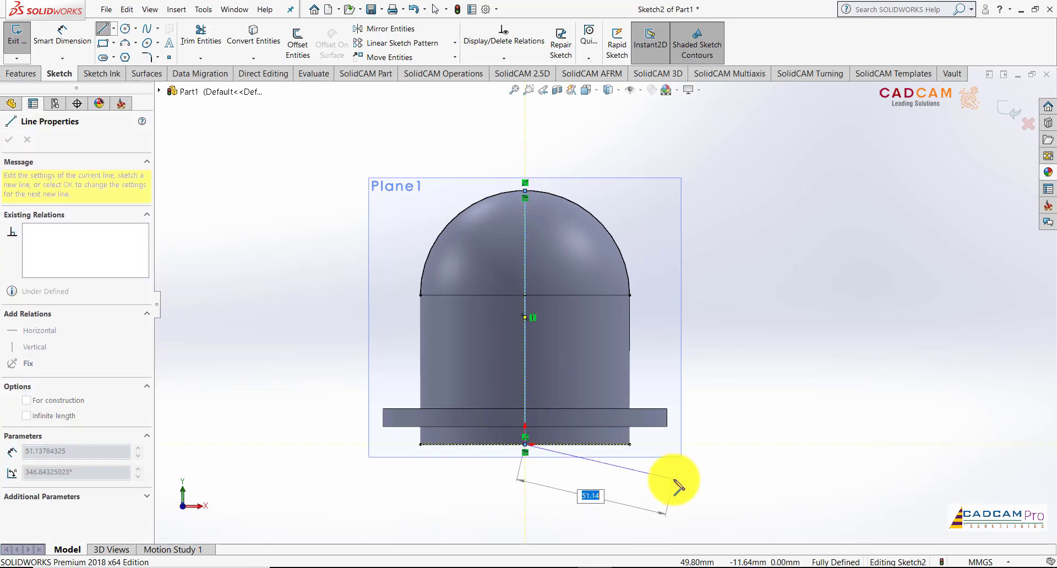
key(Escape)
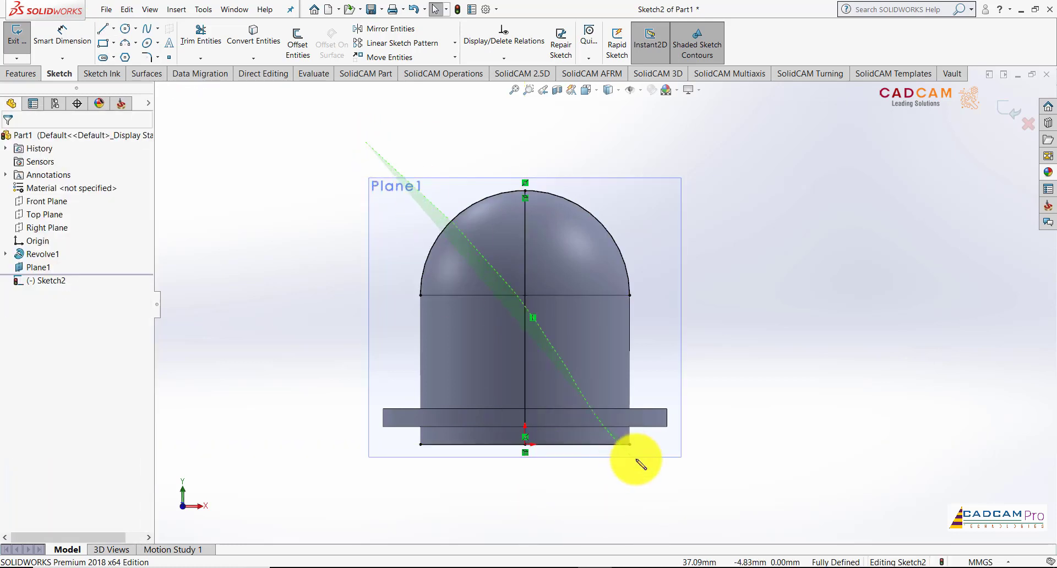
drag(640, 464, 379, 494)
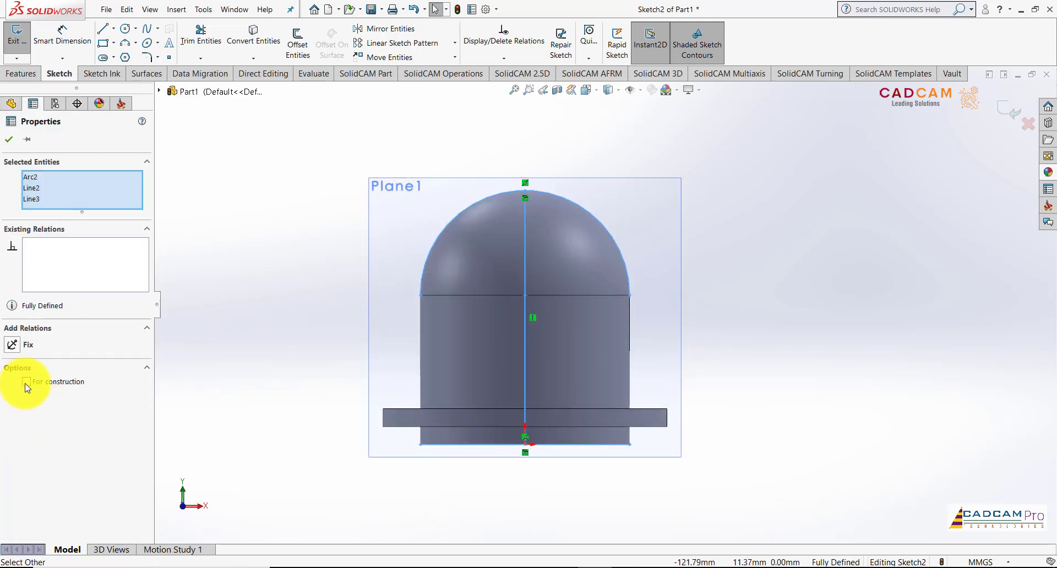
click(9, 140)
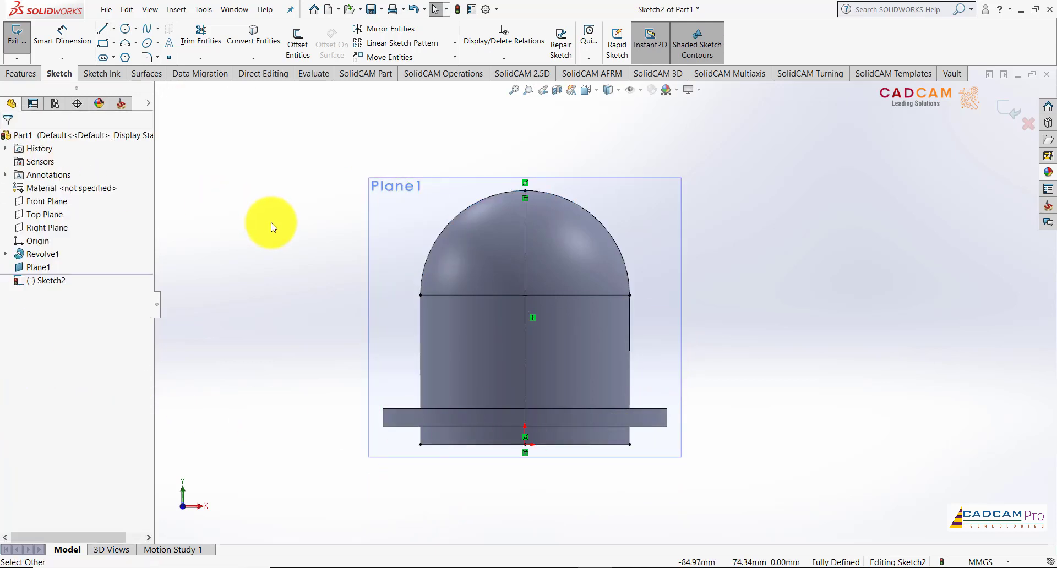
key(ctrl+1)
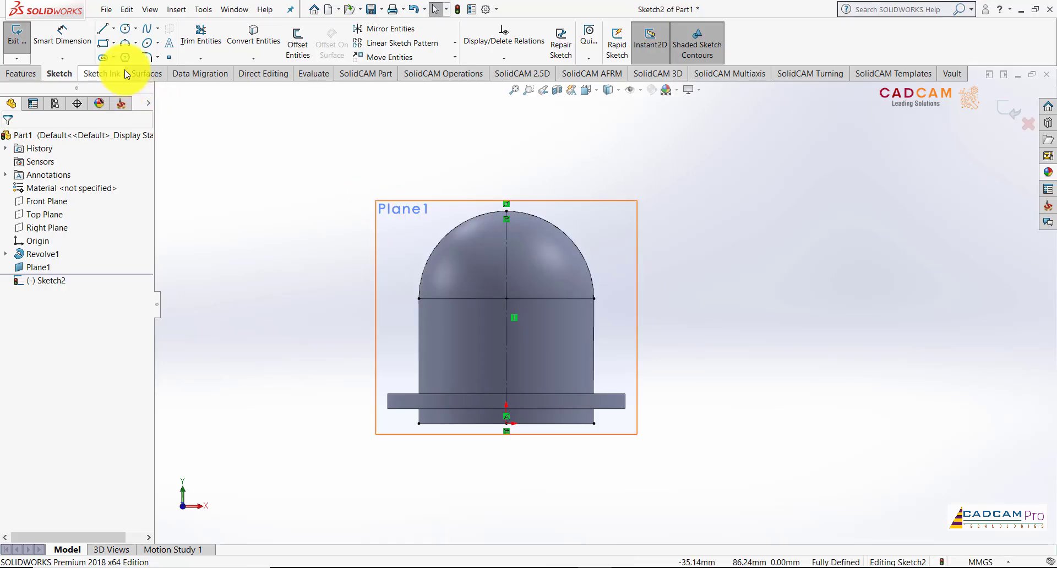
Draw two concentric circles to the right of the housing
click(125, 30)
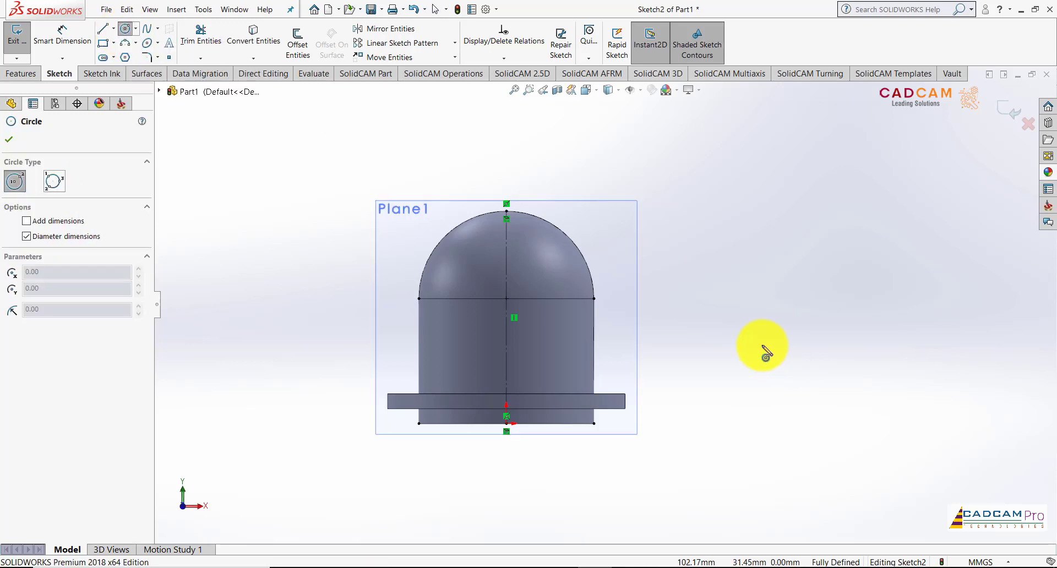
click(747, 330)
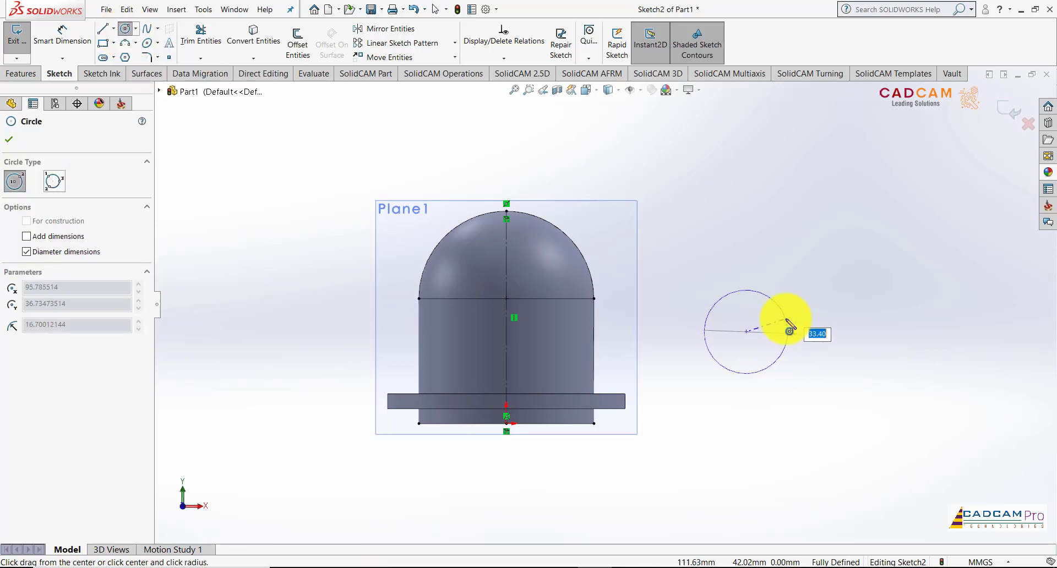
click(770, 332)
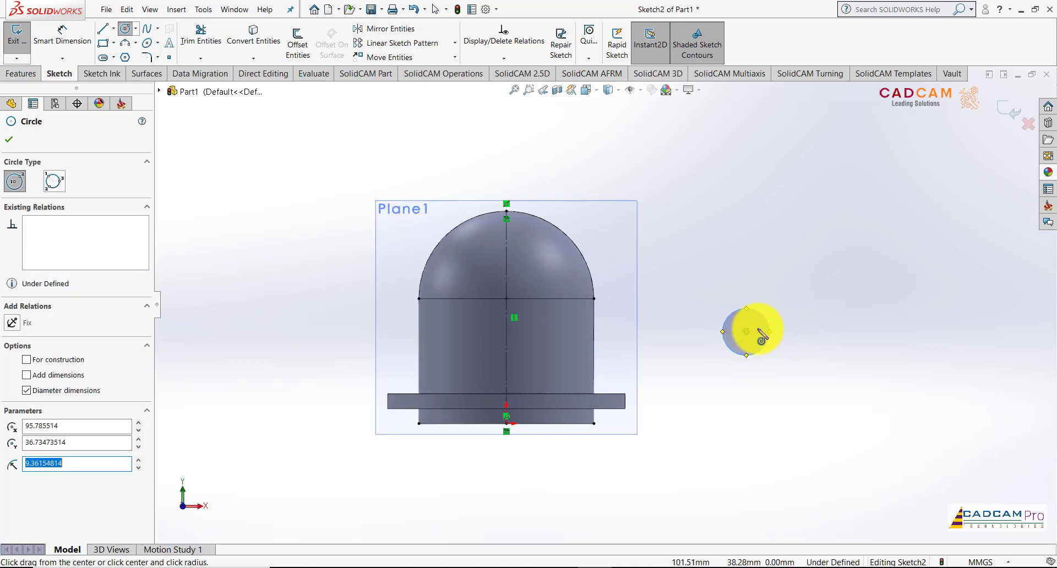
click(746, 332)
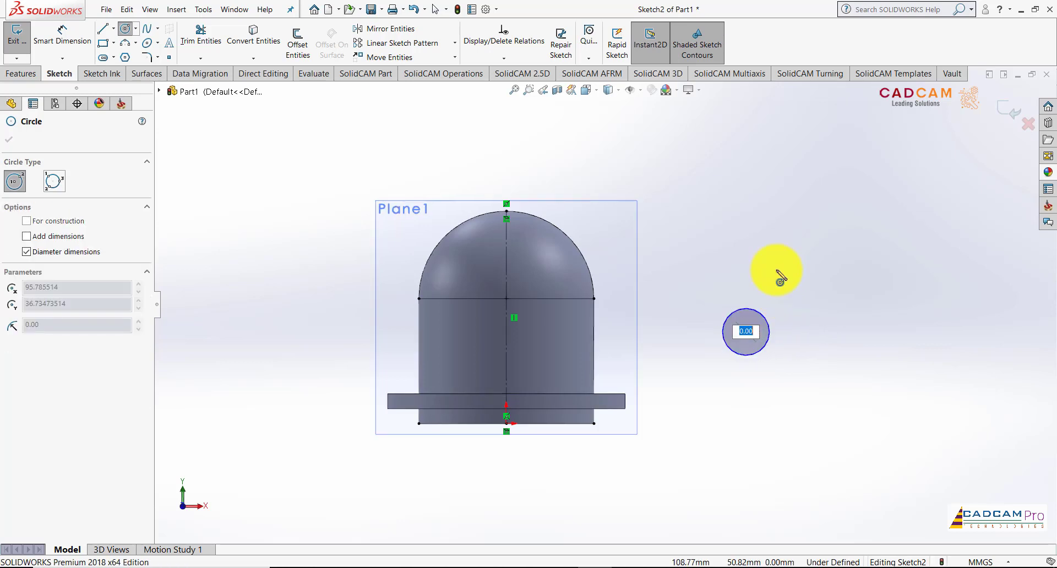
key(Escape)
key(space)
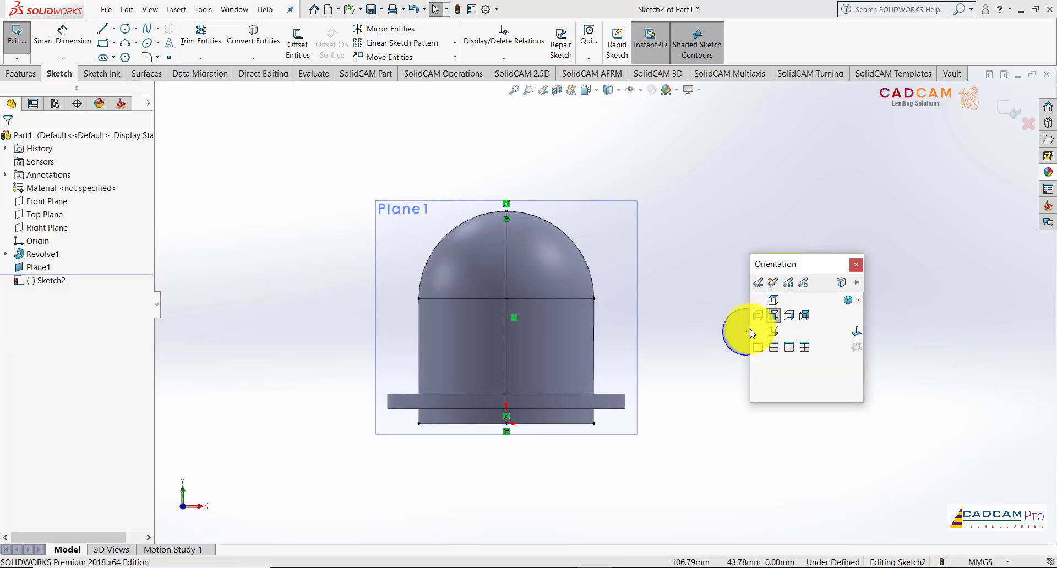
click(784, 221)
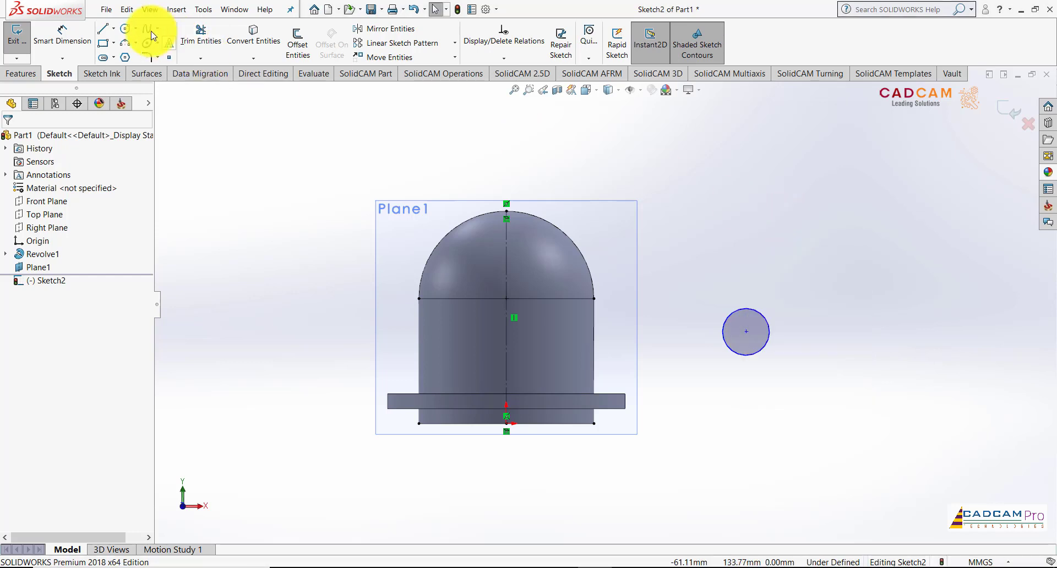
click(125, 28)
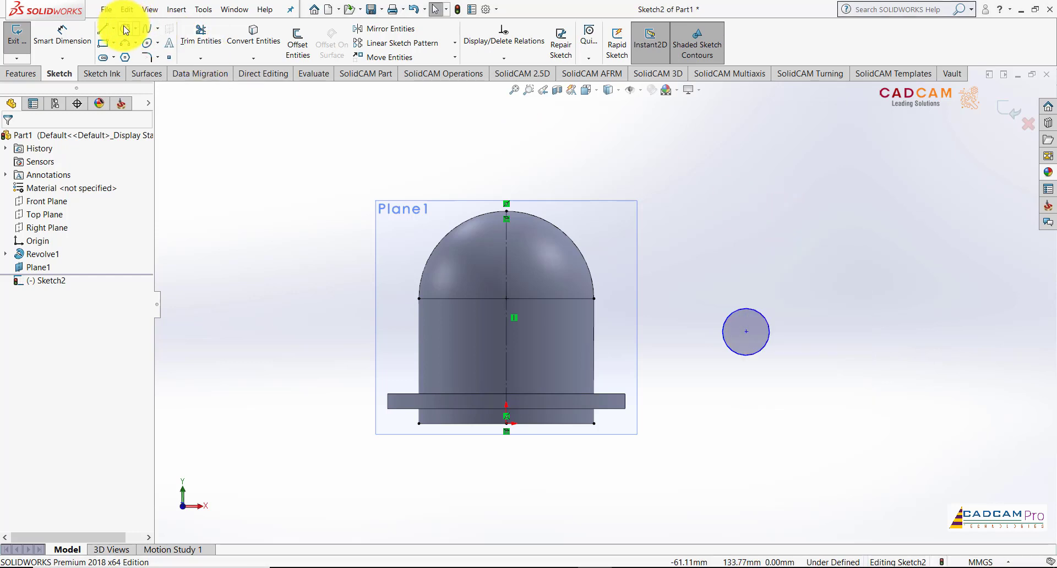
click(746, 331)
click(773, 295)
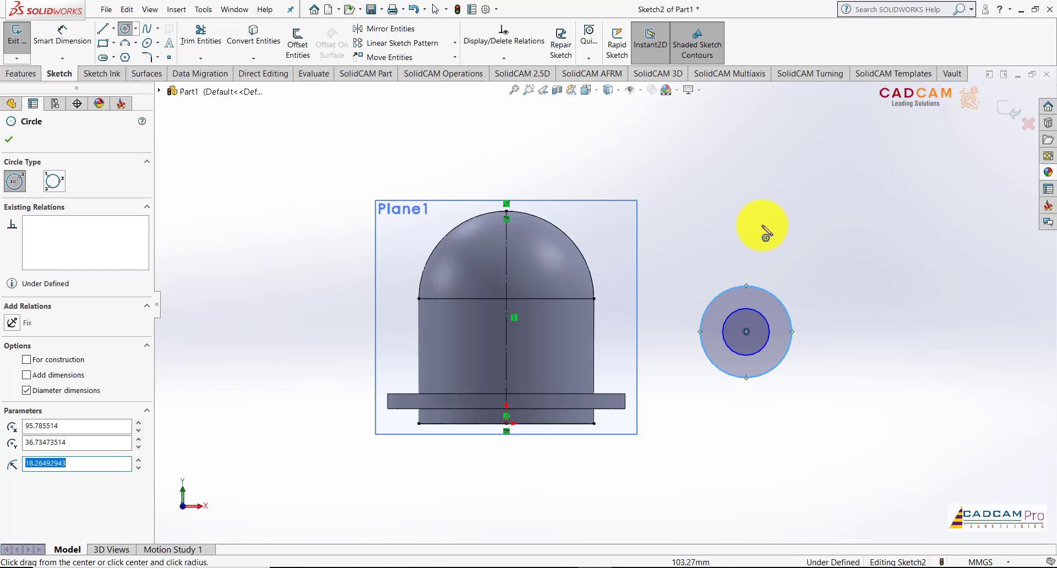
Draw a smaller concentric pair of circles above the first pair
click(746, 232)
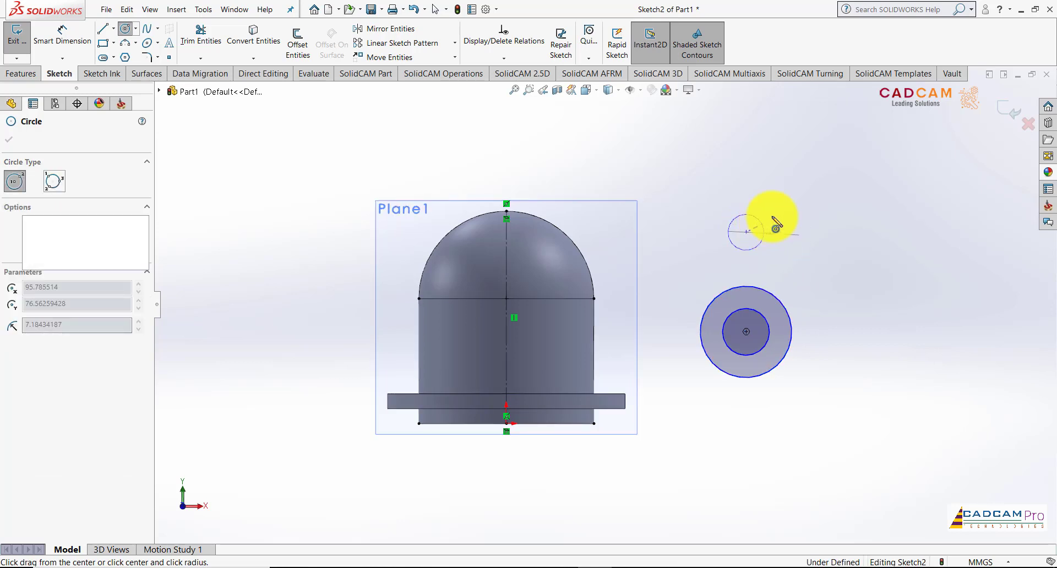
click(764, 231)
click(745, 232)
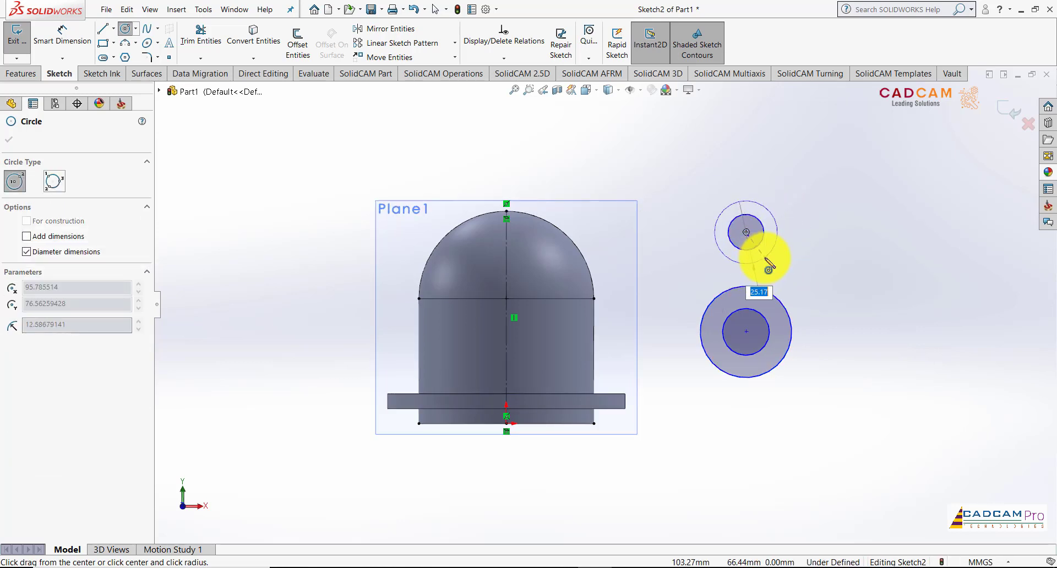
click(765, 258)
key(Escape)
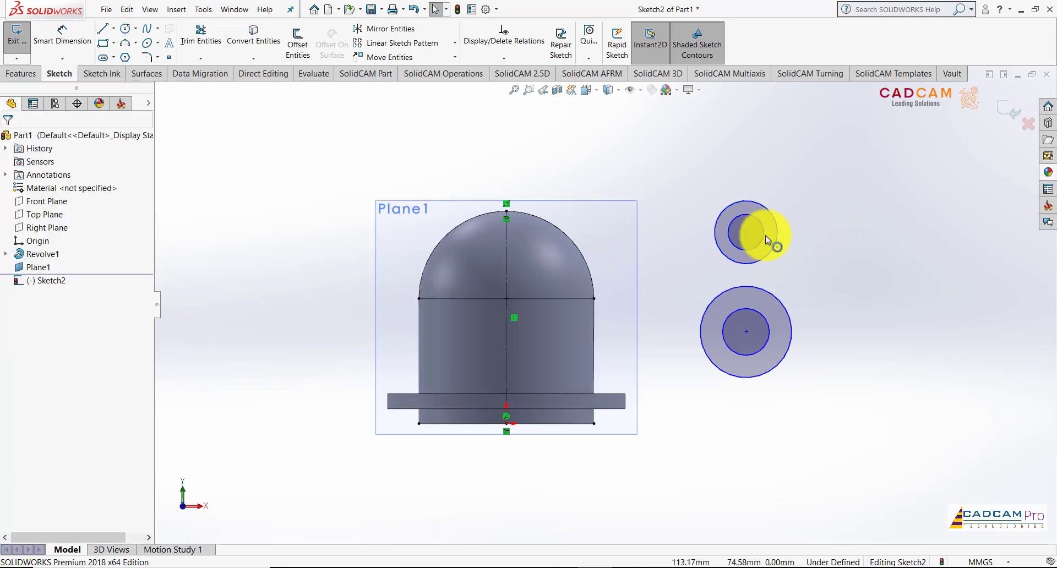
Add a Vertical relation between the two circle pairs' centre points
click(746, 233)
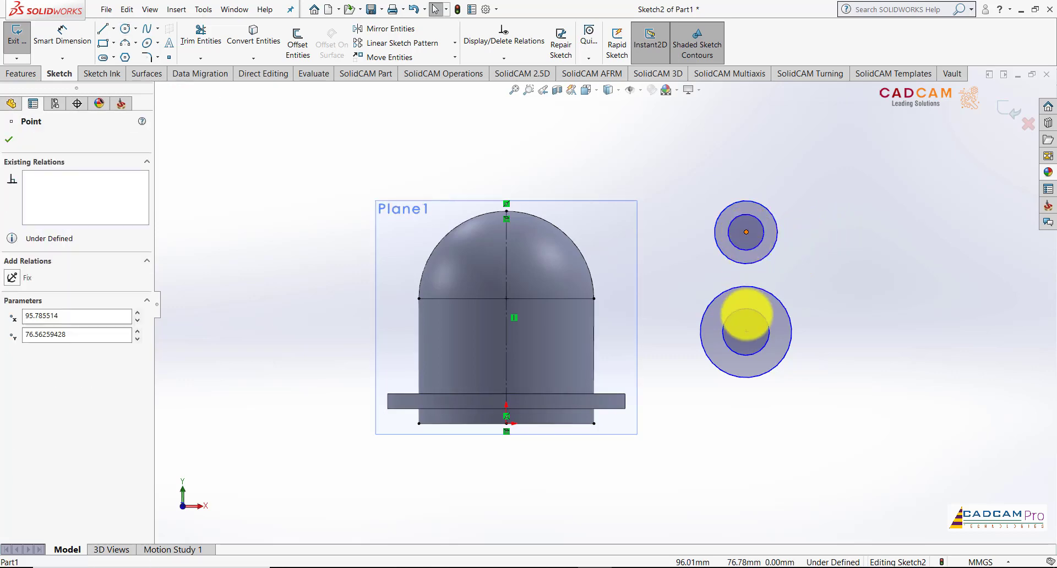
ctrl+click(746, 332)
click(795, 282)
click(825, 230)
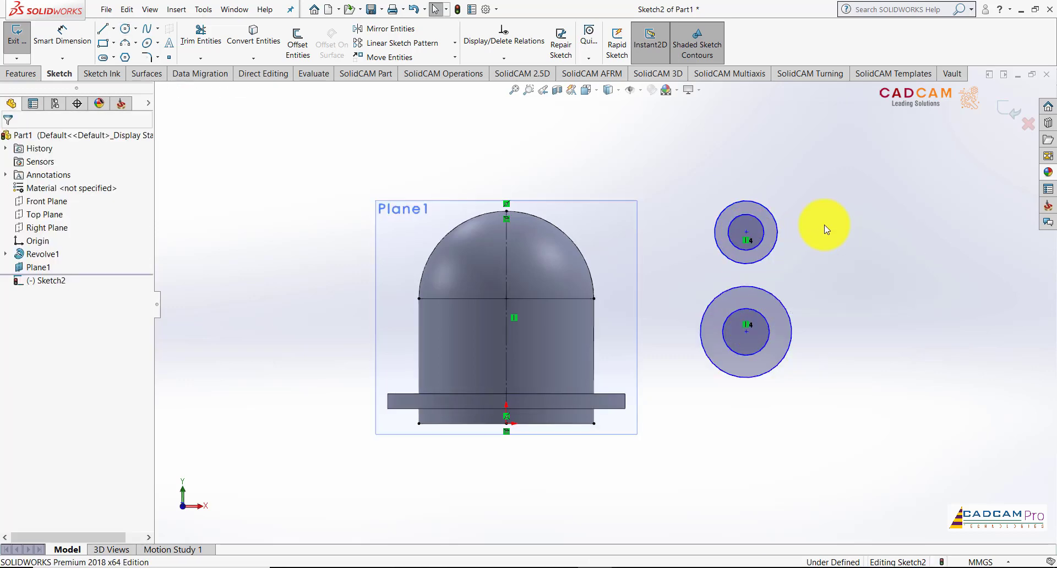
Start a diameter dimension on the lower inner circle
click(62, 36)
click(761, 345)
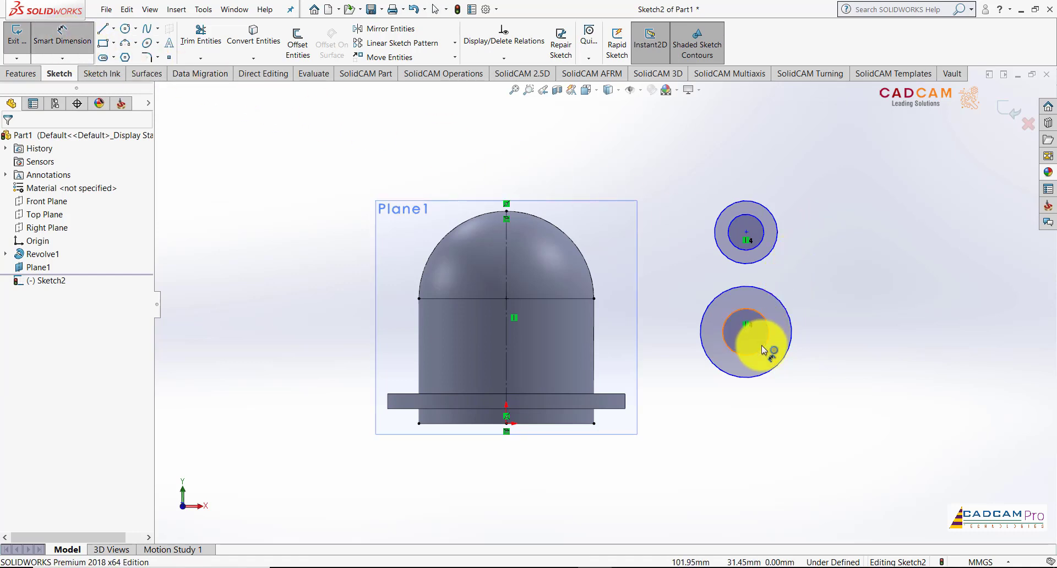
click(828, 410)
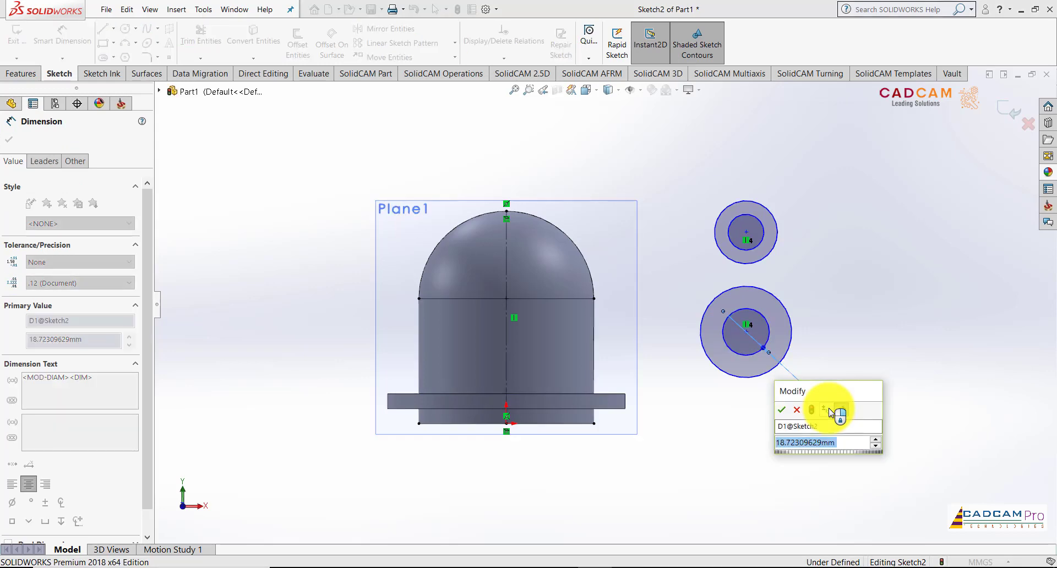
Give the lower circles diameters of 19 mm and 31 mm
text(19)
key(Return)
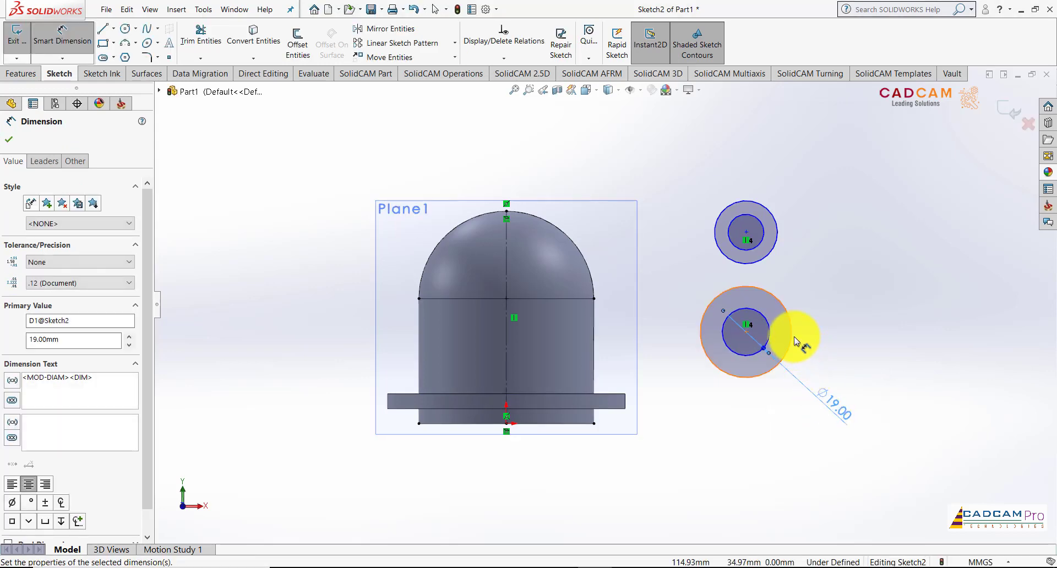
click(794, 335)
click(882, 291)
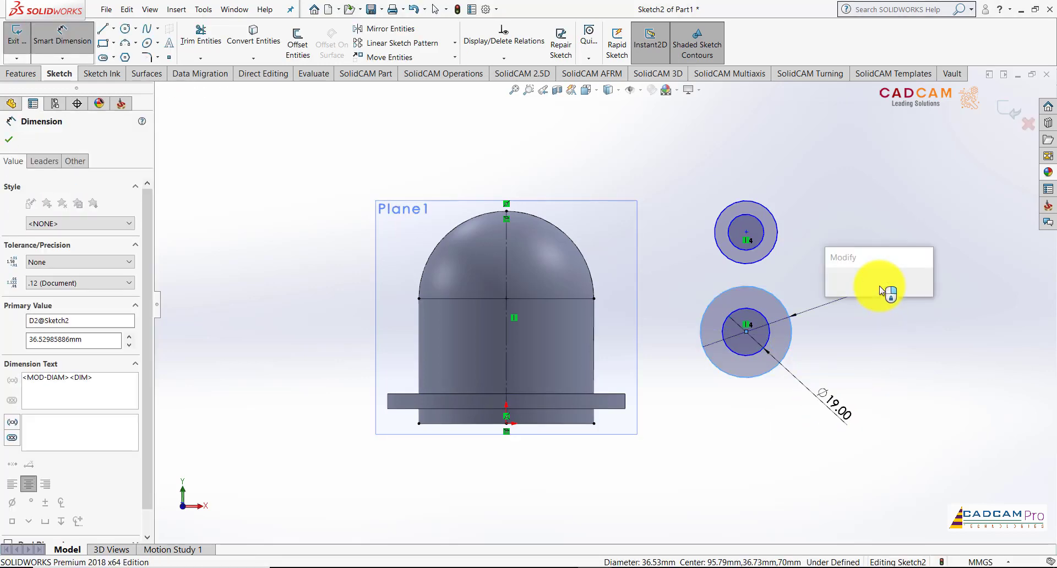
text(31)
key(Return)
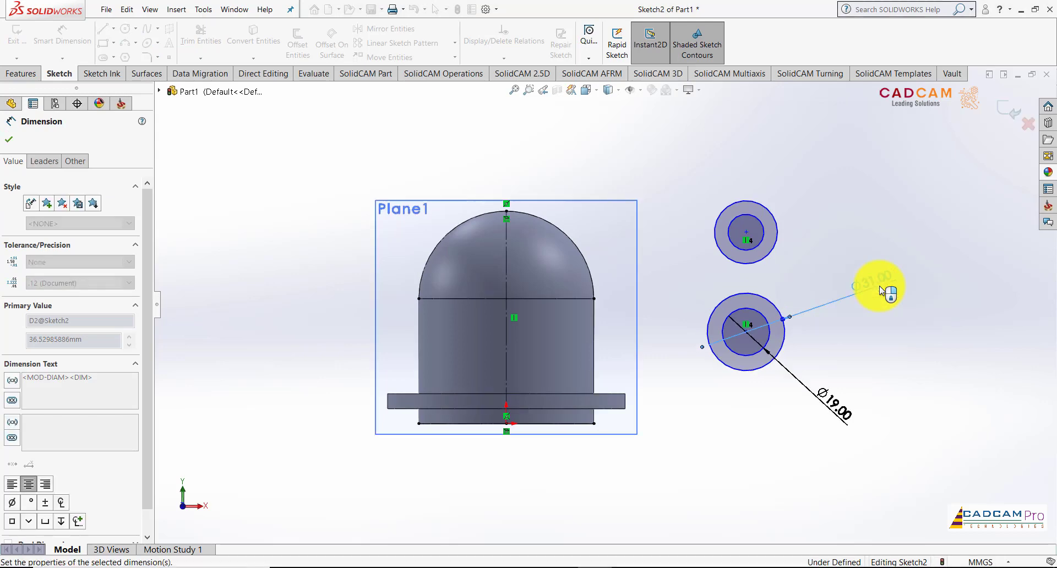
Dimension the upper circles at 9 mm and 18 mm diameter
click(761, 242)
click(818, 160)
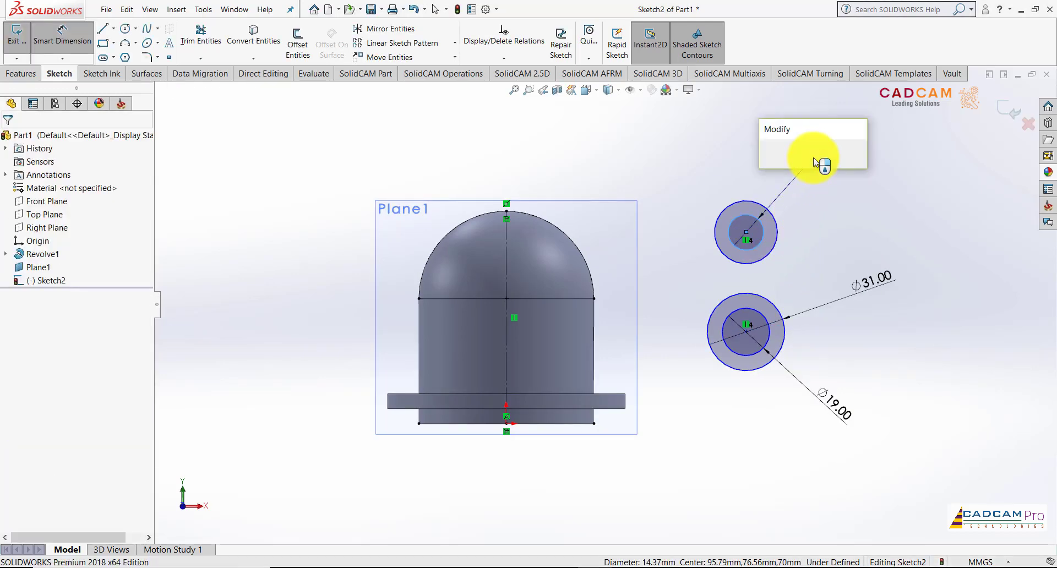
text(9)
key(Return)
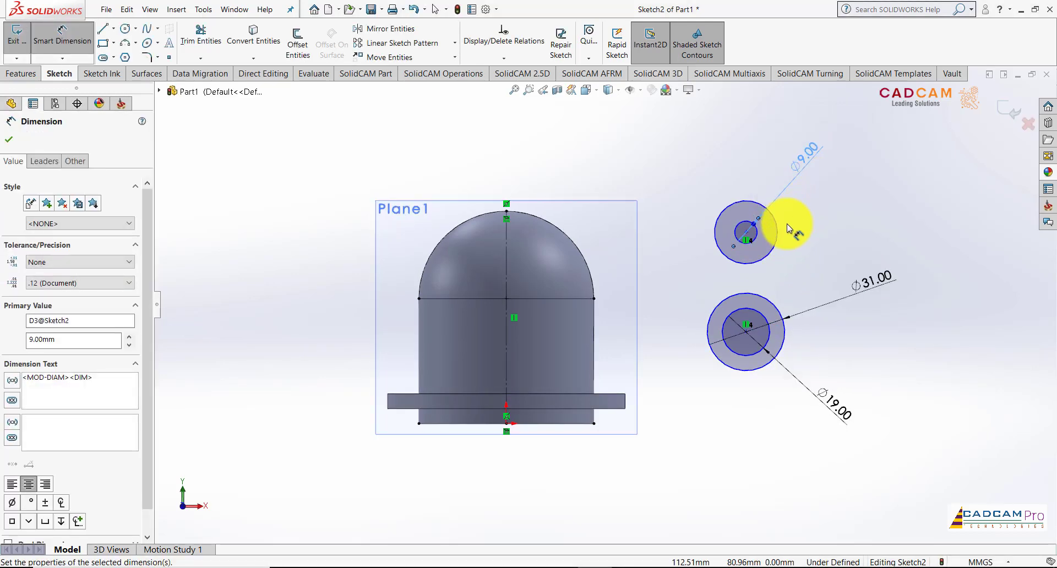
click(778, 233)
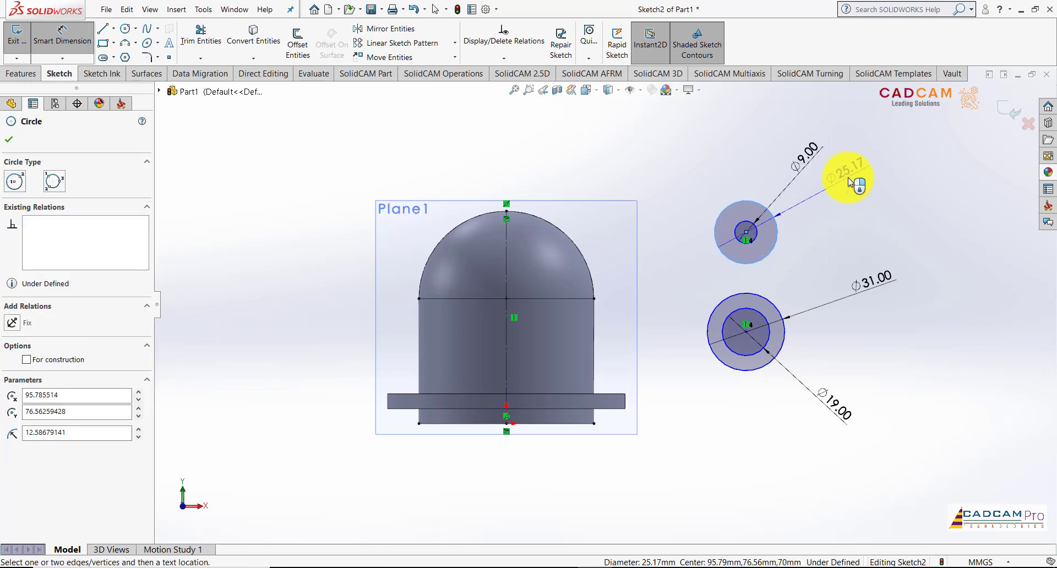
click(849, 182)
text(18)
key(Return)
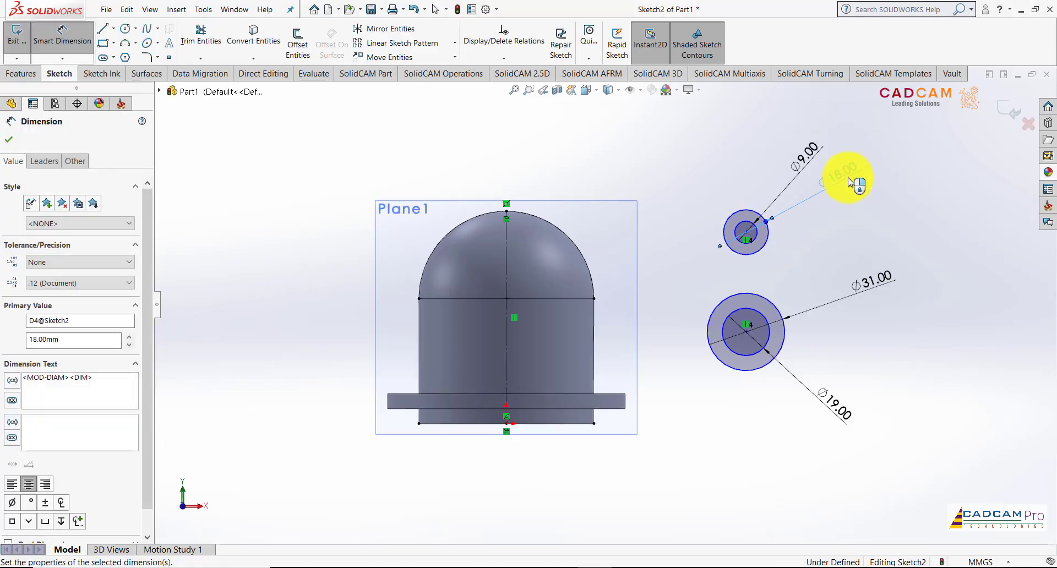
scroll(797, 269, down, 1)
key(Escape)
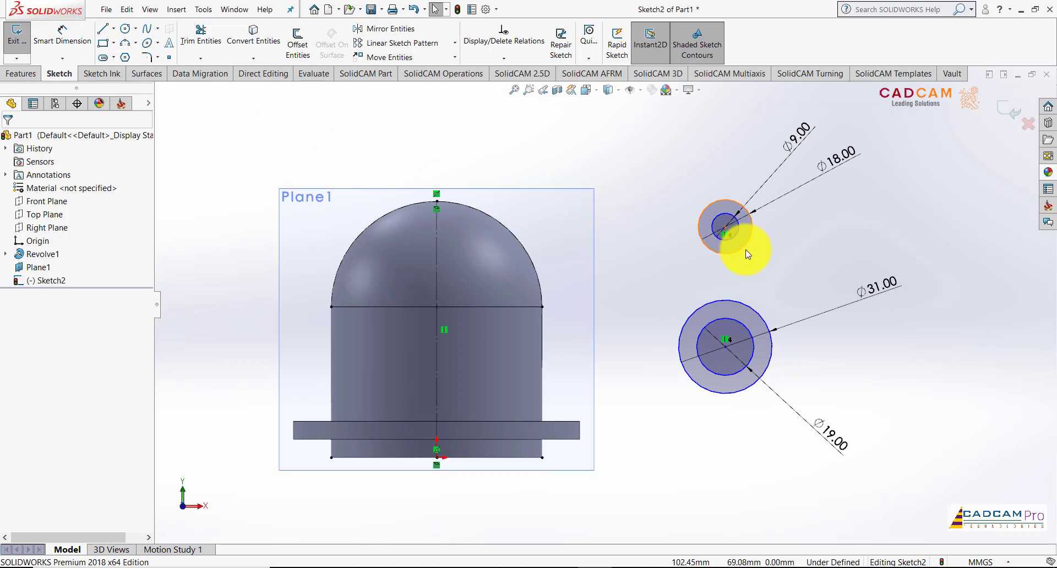
Set the vertical distance between the circle centres to 38/2 (19 mm)
click(760, 315)
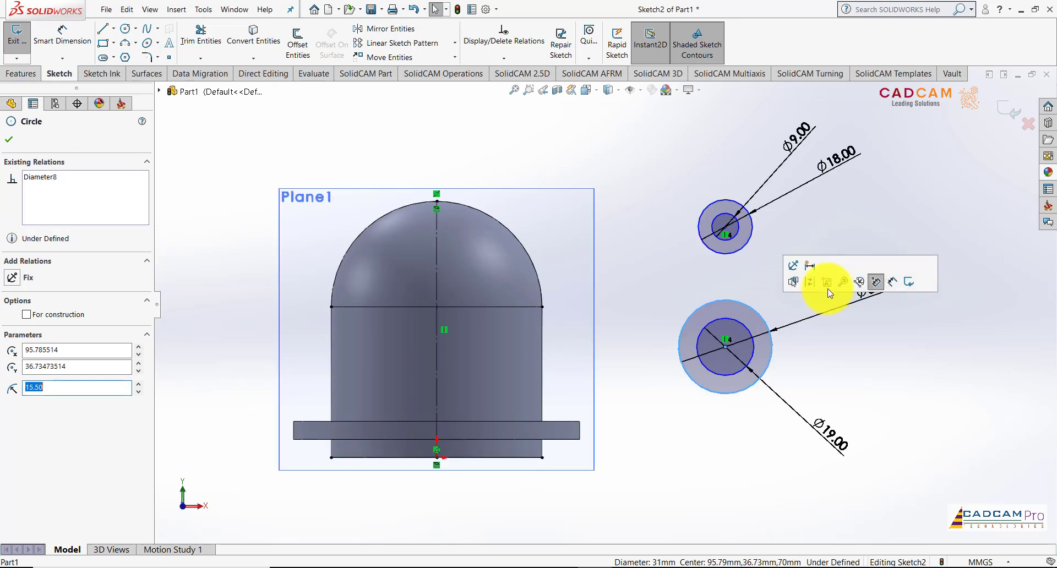
click(891, 286)
click(749, 244)
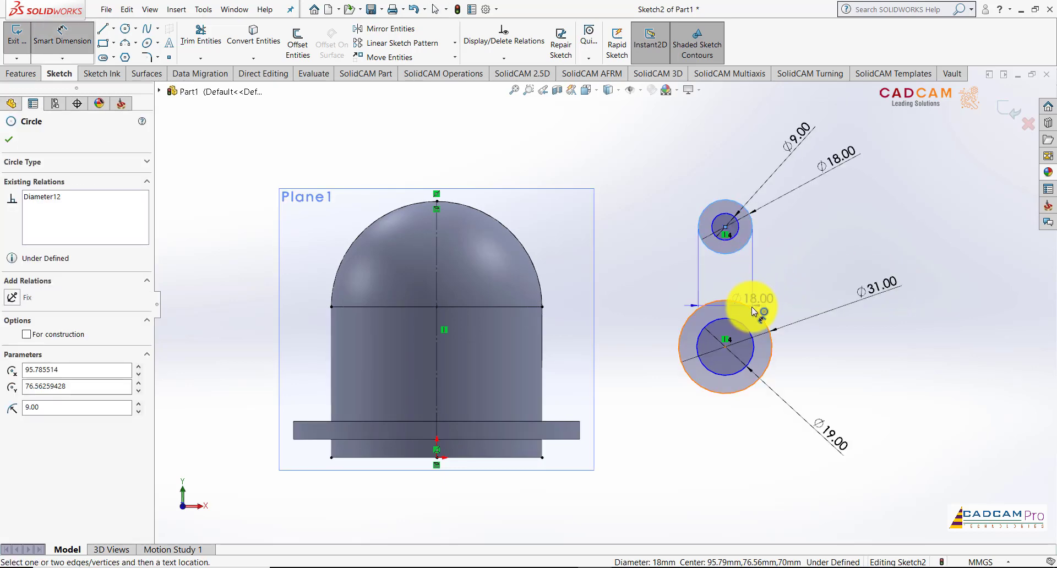
click(765, 324)
click(653, 284)
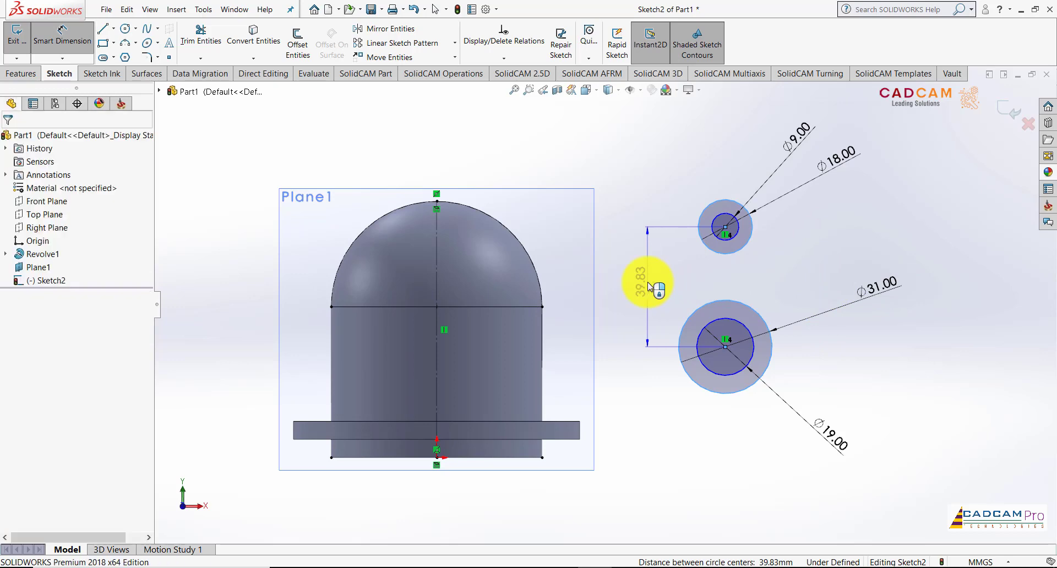
text(38)
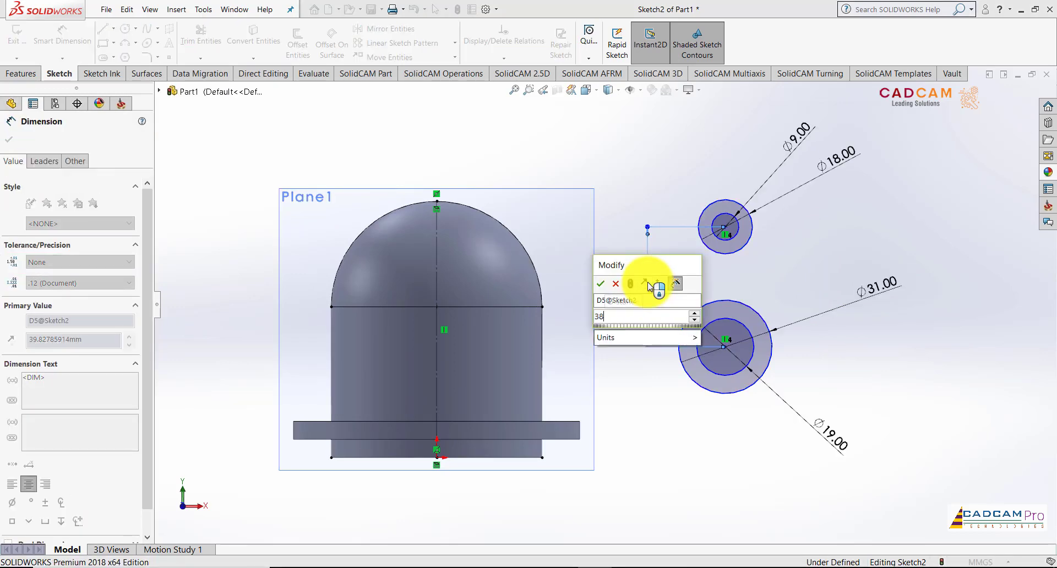
text(/2)
key(Return)
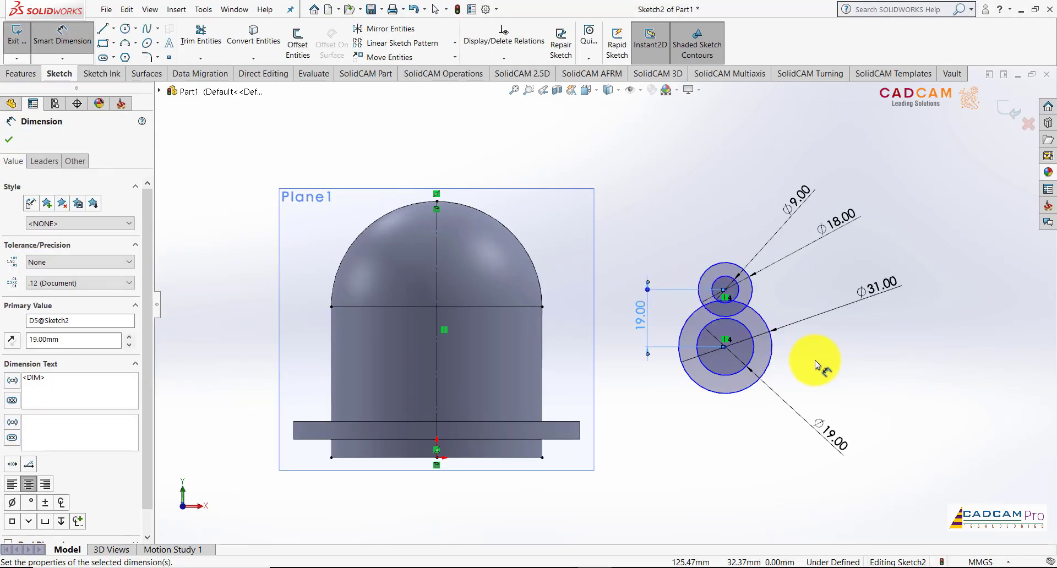
key(Escape)
scroll(758, 295, down, 2)
key(Escape)
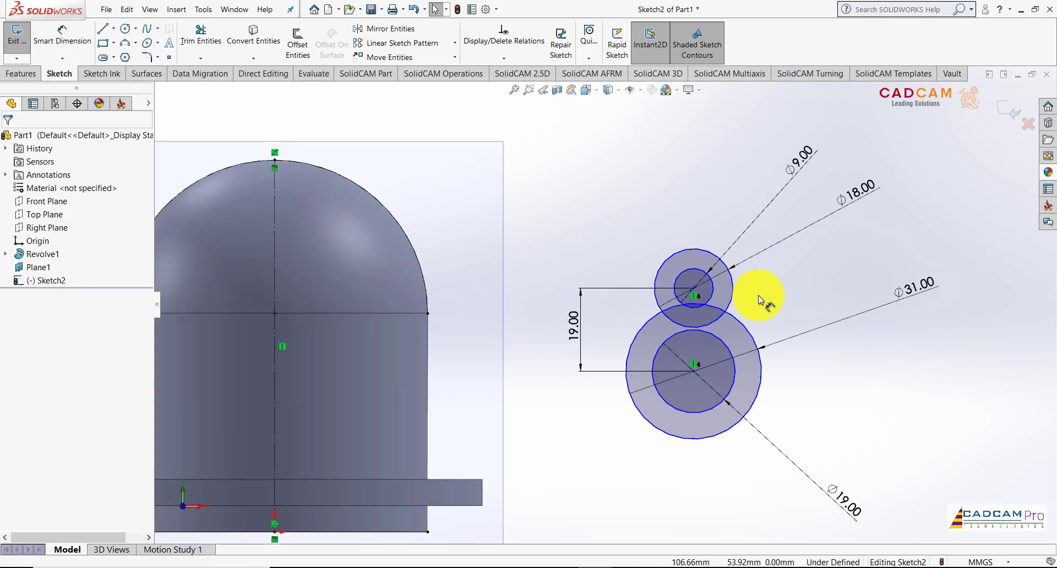
Draw left and right lines from the Ø18 circle's edge down to the Ø31 circle's edge
click(103, 36)
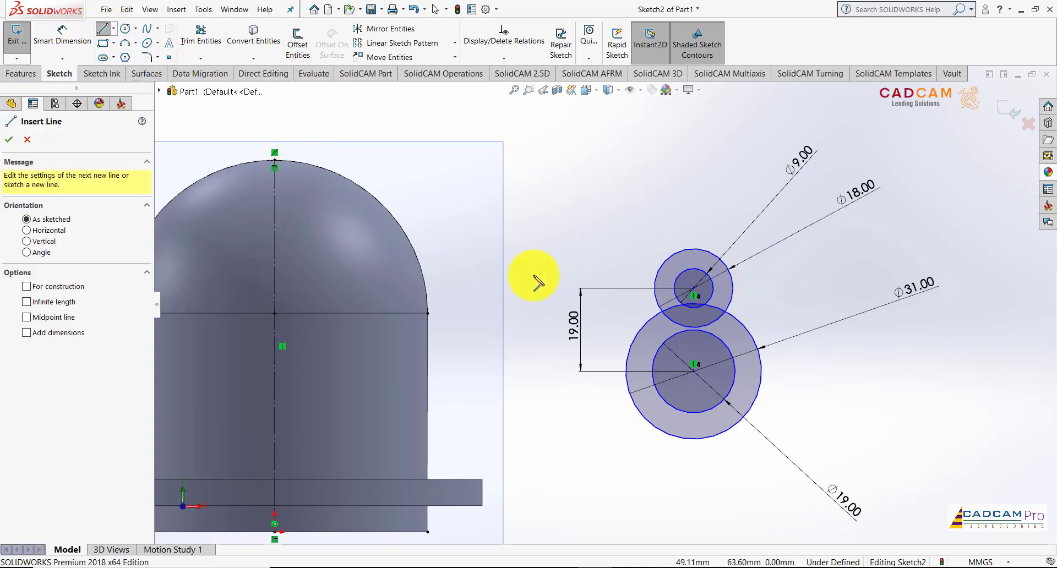
scroll(691, 341, down, 1)
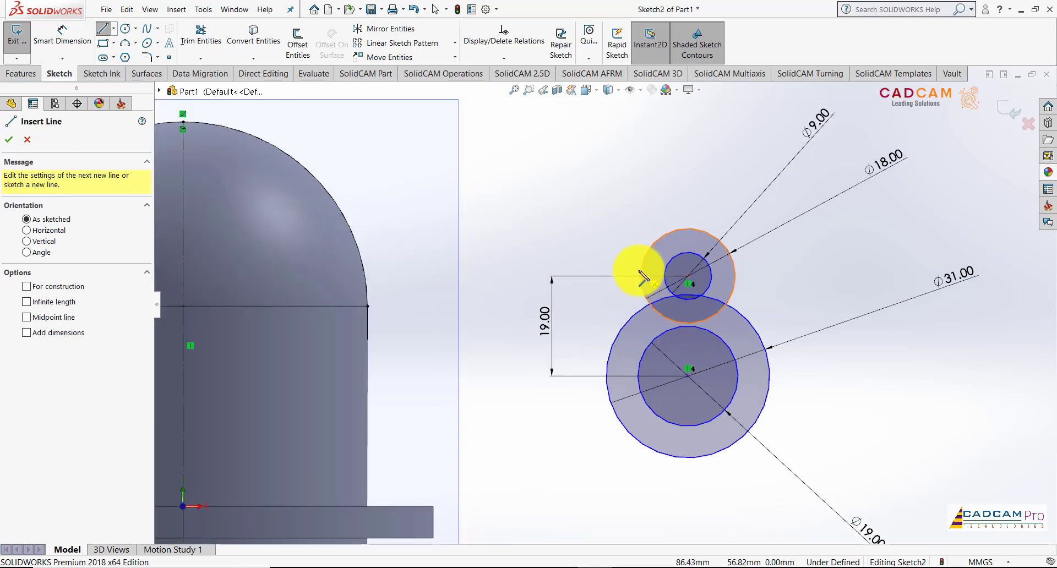
click(640, 275)
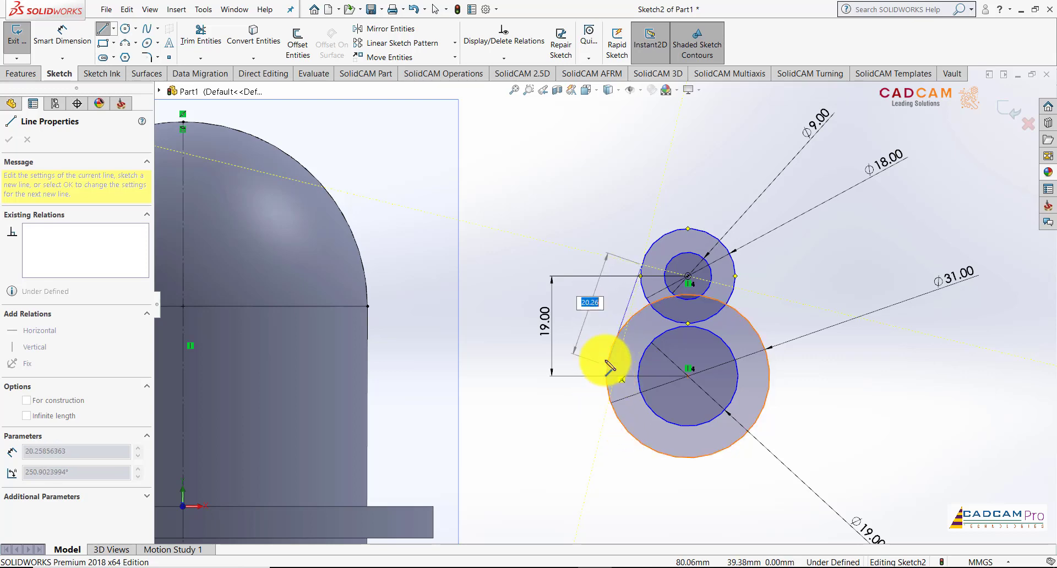
click(608, 359)
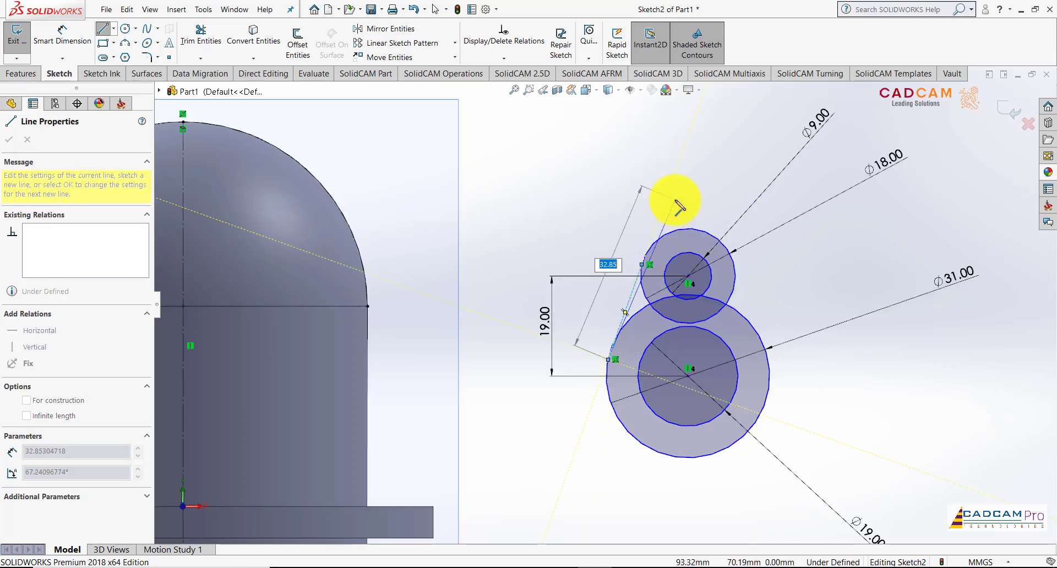
key(Escape)
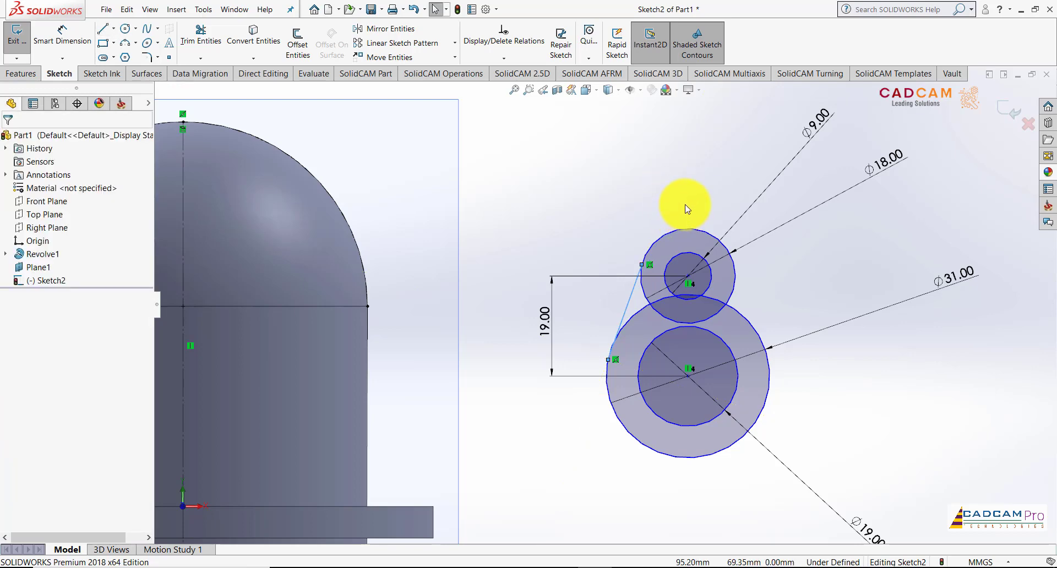
click(103, 28)
click(735, 268)
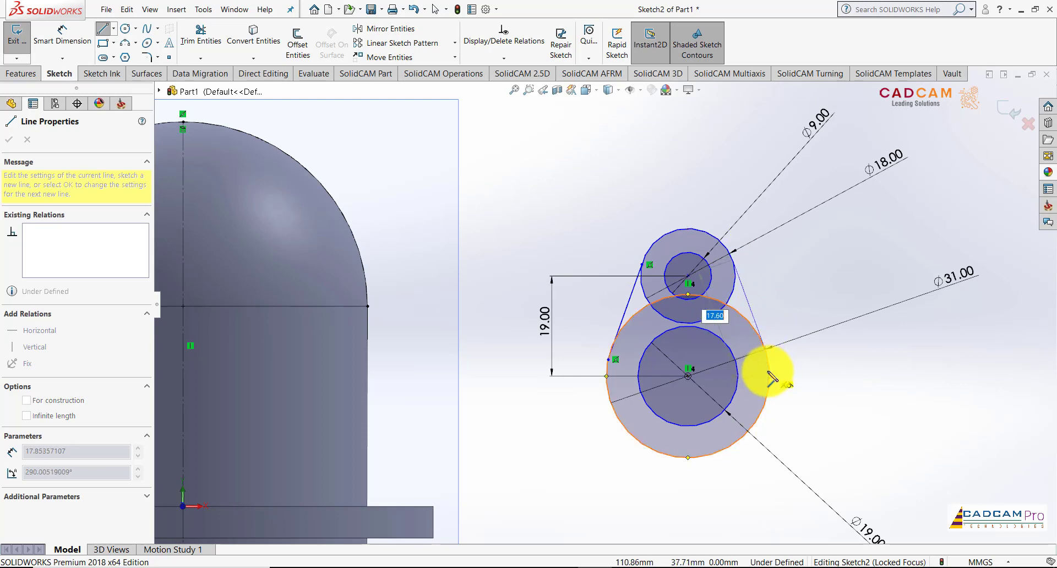
click(770, 370)
key(Escape)
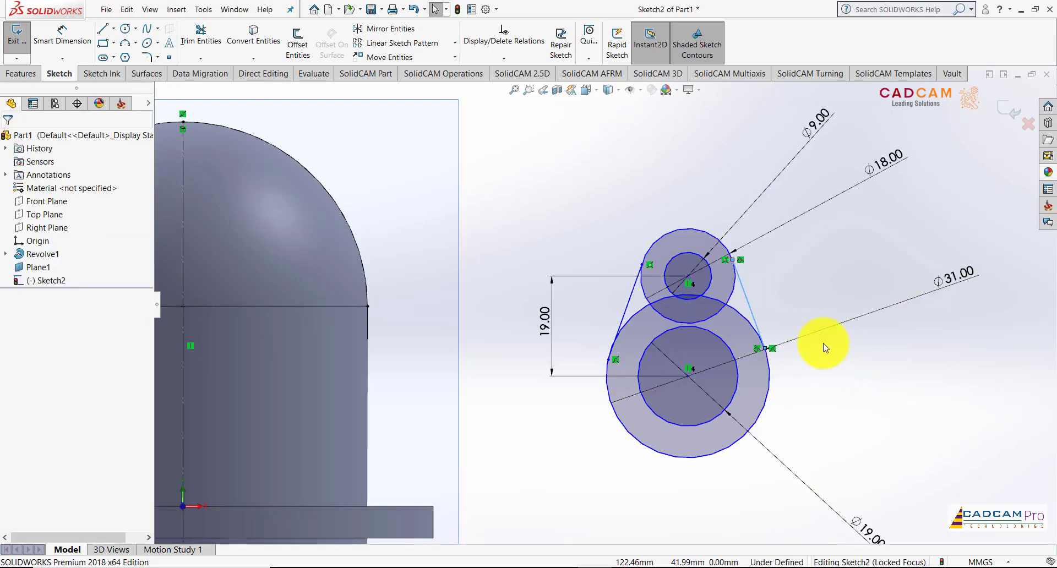
scroll(792, 299, down, 2)
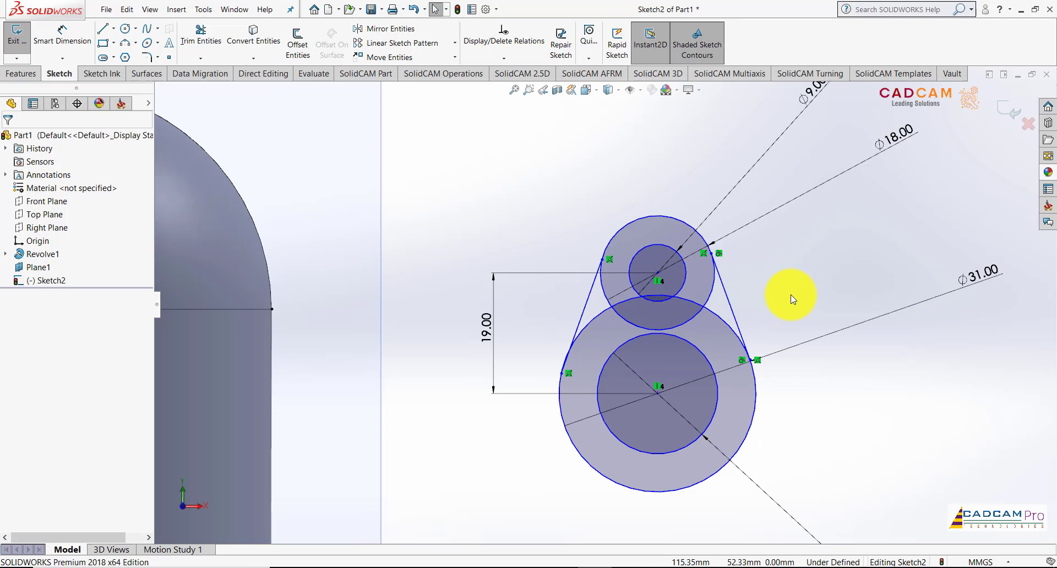
Make the right connecting line tangent to both the upper and the large circle
click(729, 302)
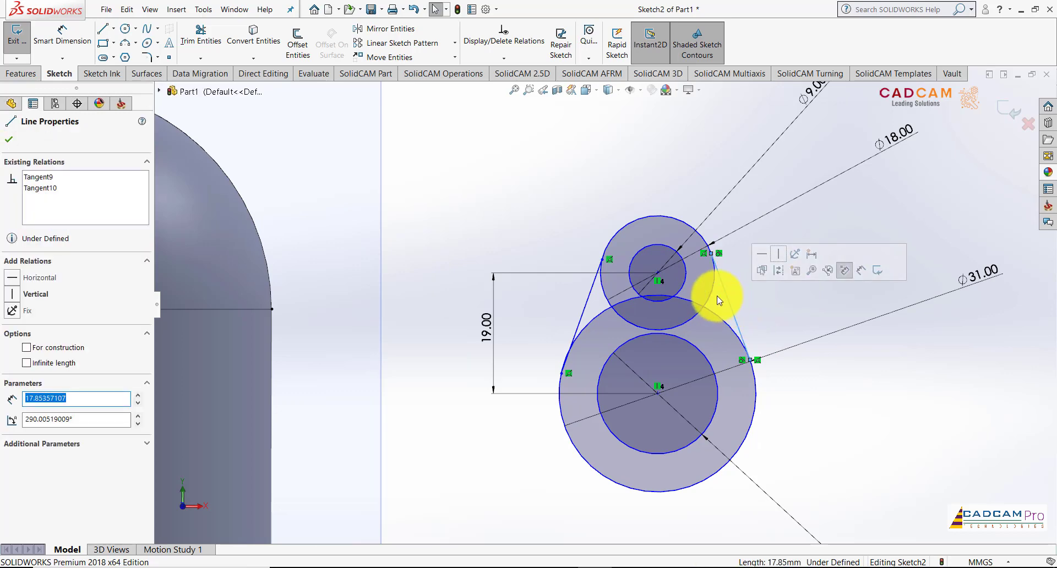
ctrl+click(711, 288)
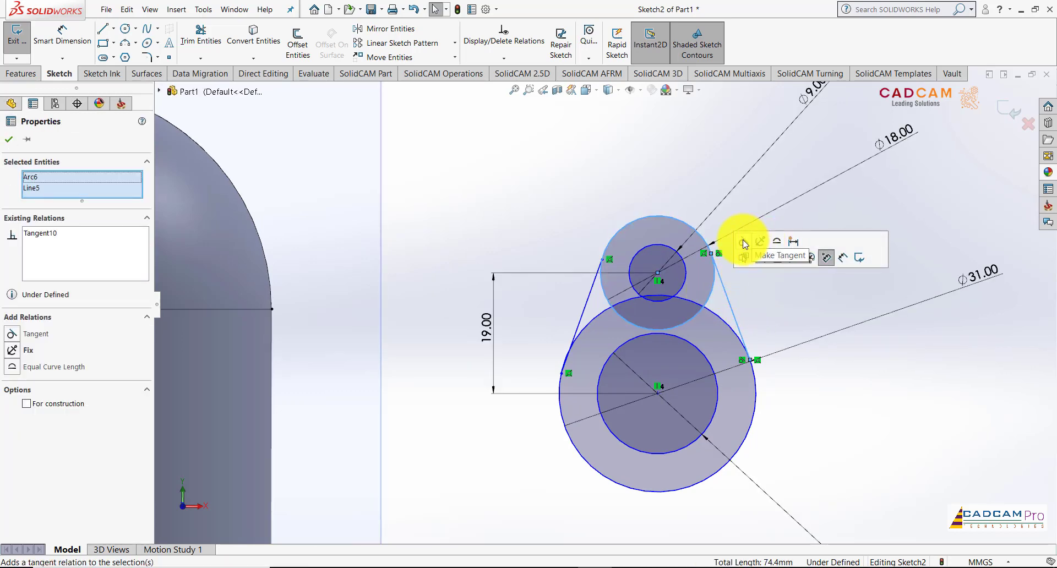
click(743, 242)
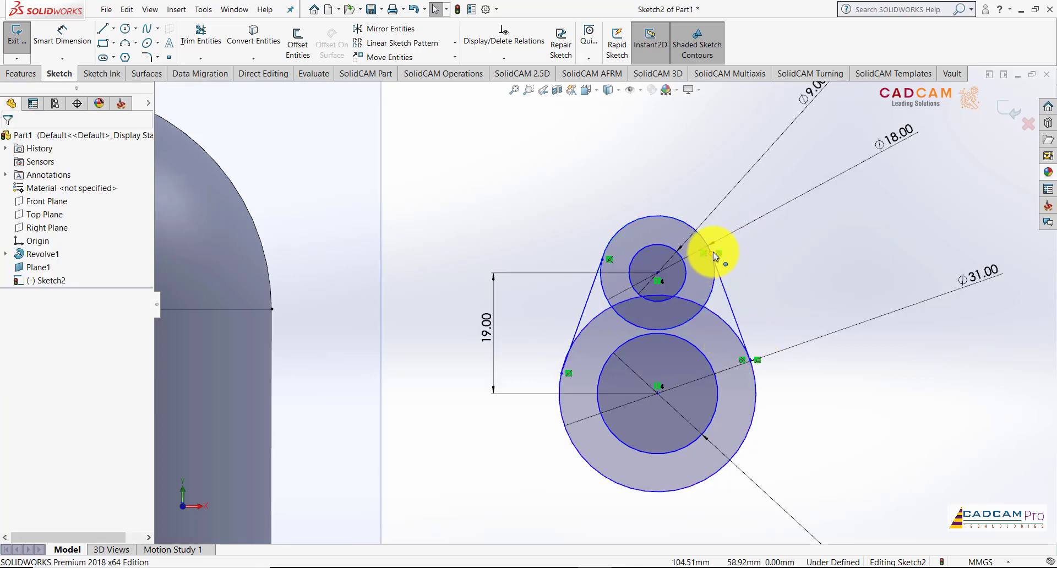
click(735, 320)
ctrl+click(733, 329)
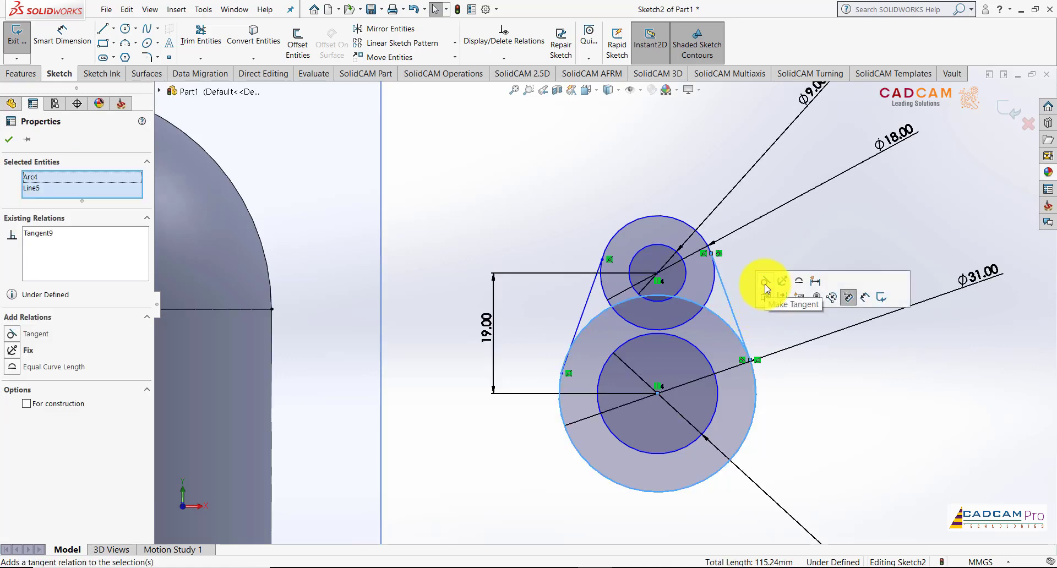
click(759, 334)
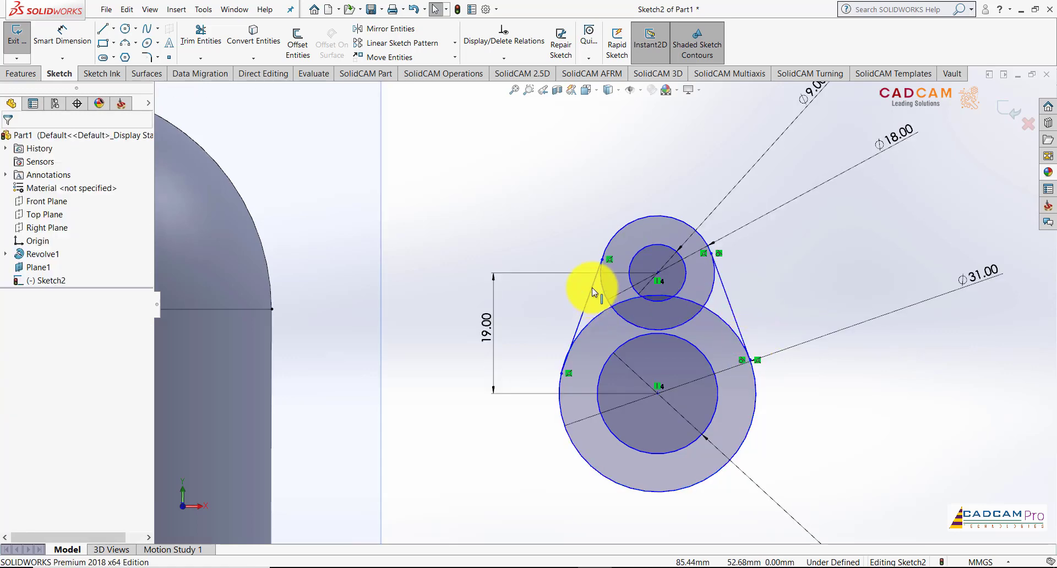
Make the left connecting line tangent to both the large and the upper circle
click(583, 320)
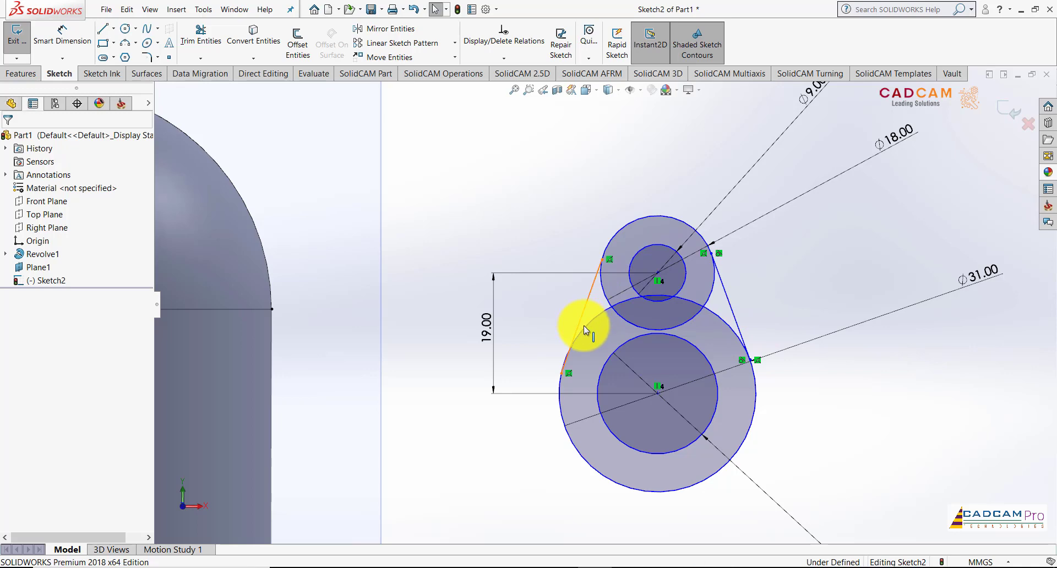
ctrl+click(587, 327)
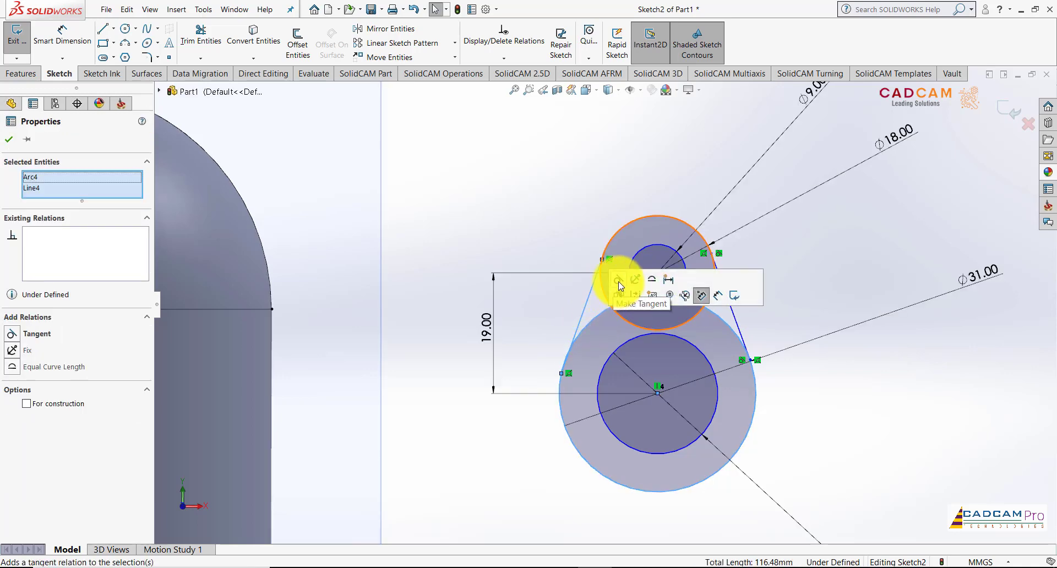
click(617, 291)
click(574, 237)
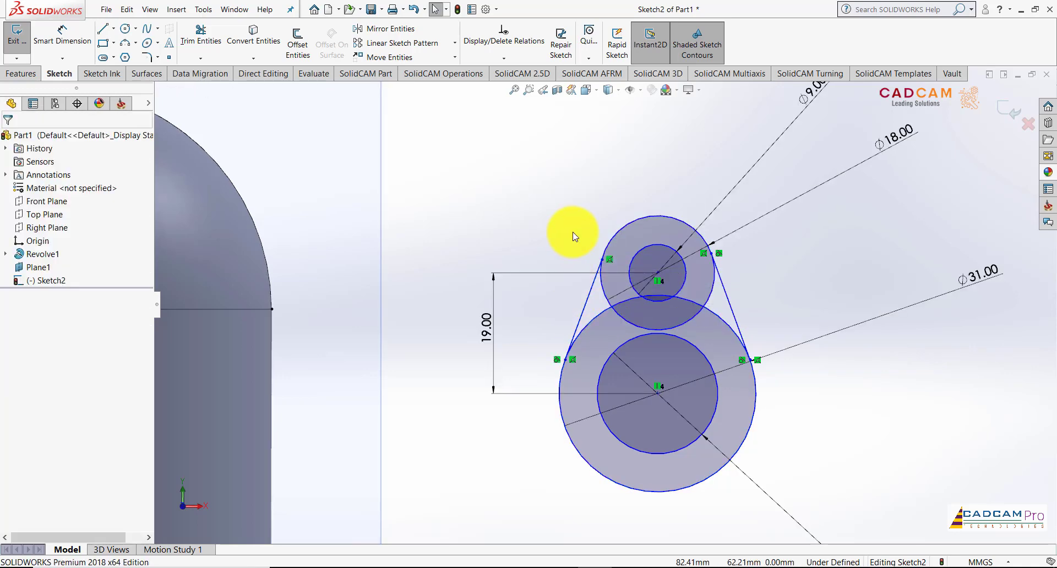
click(595, 282)
ctrl+click(605, 290)
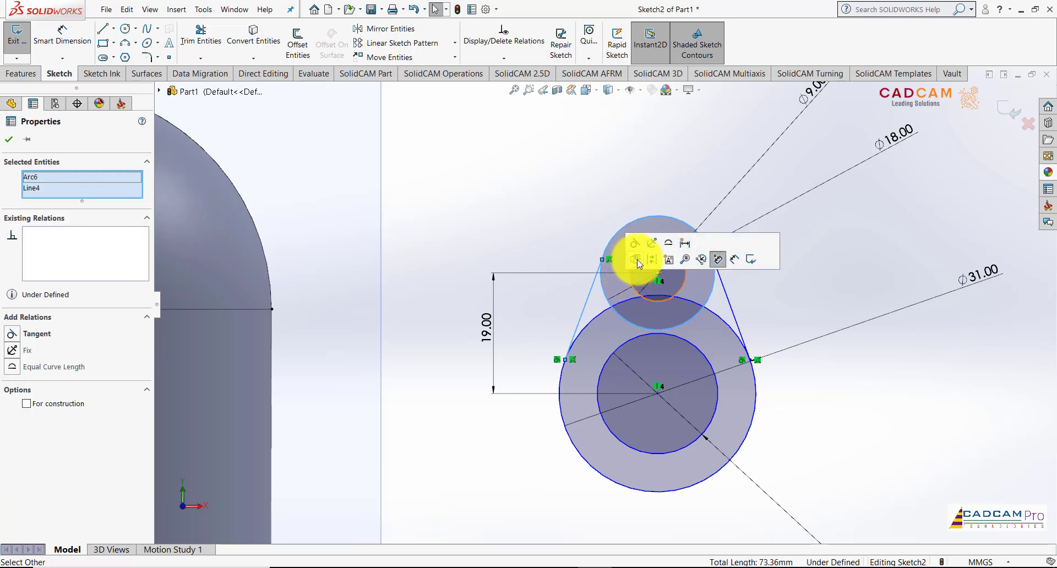
click(638, 247)
click(589, 217)
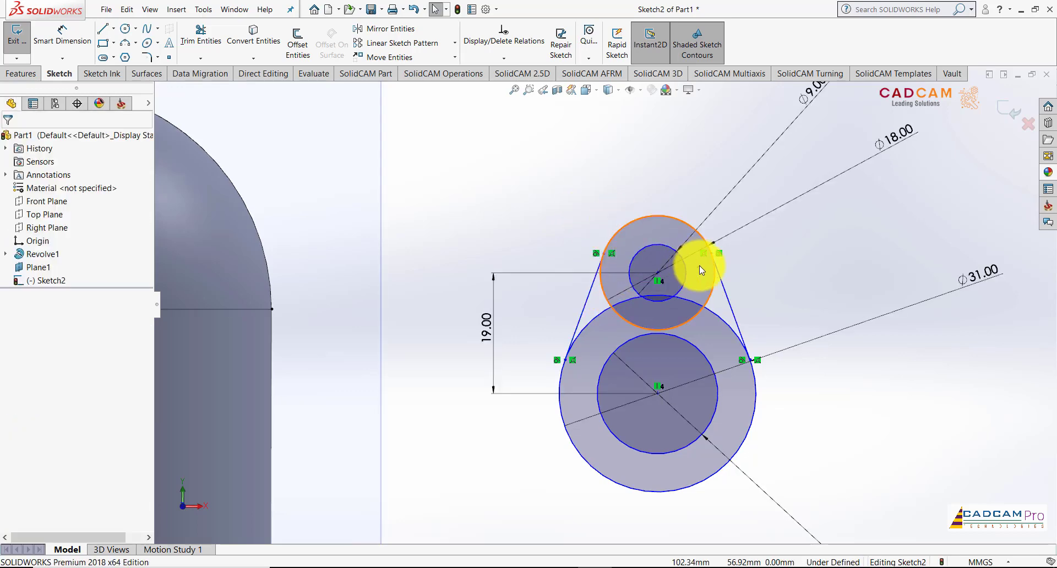
scroll(699, 265, down, 1)
scroll(609, 365, up, 3)
scroll(587, 328, down, 1)
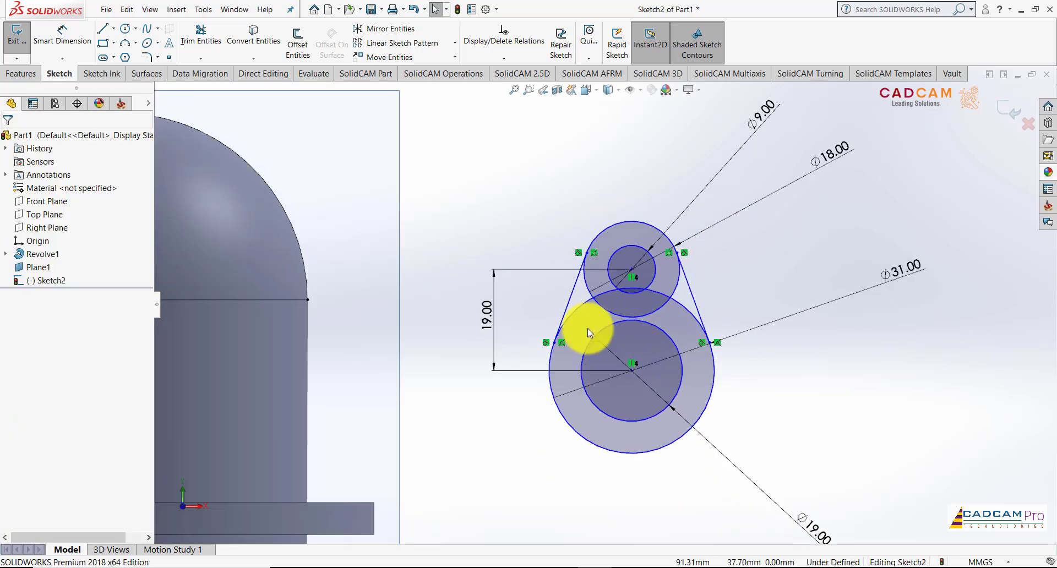
Draw a horizontal construction line across the Ø31 circle from its left to right quadrant
click(101, 30)
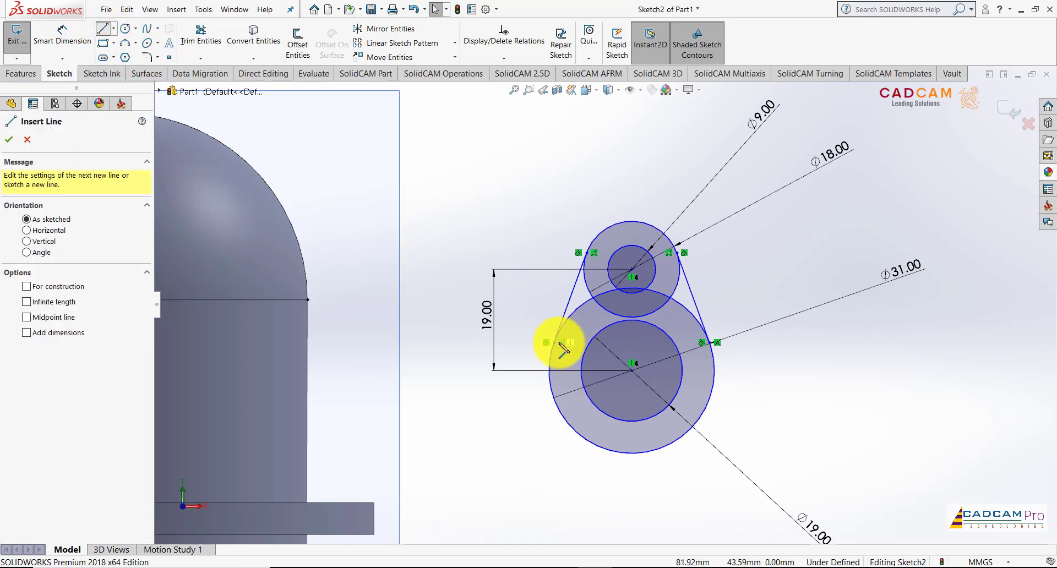
click(549, 371)
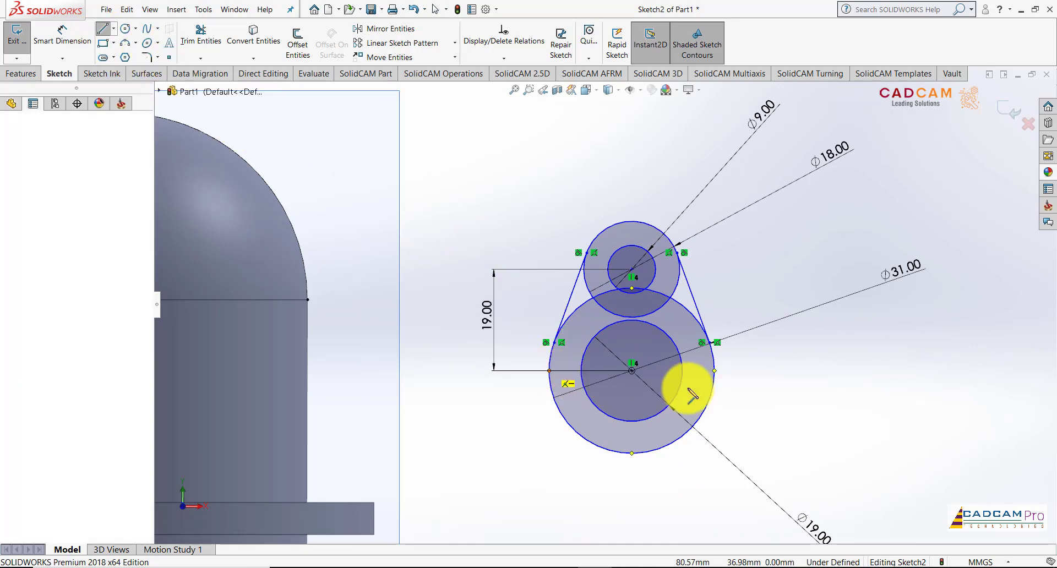
click(715, 371)
key(Escape)
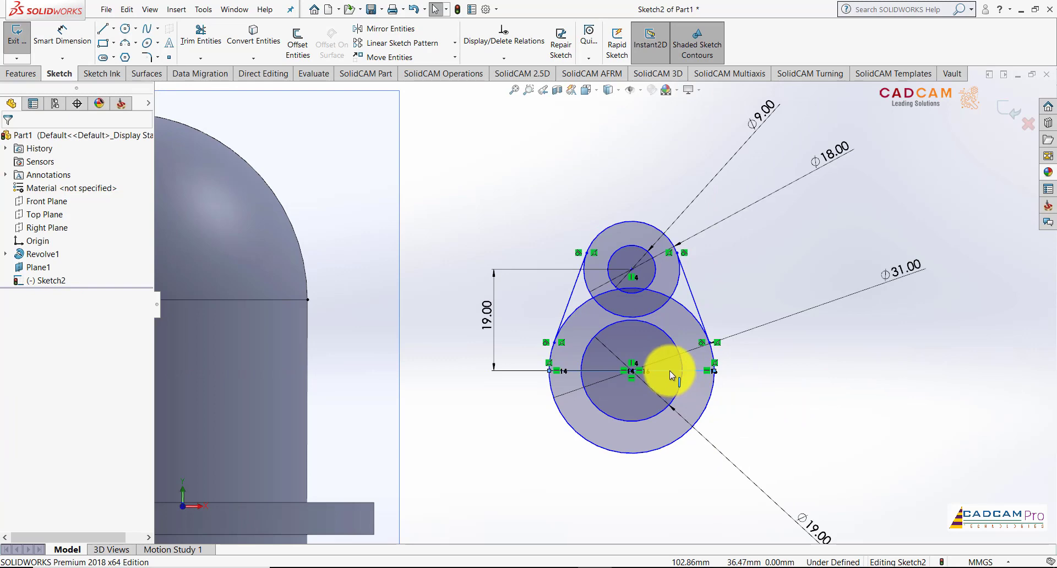
click(674, 375)
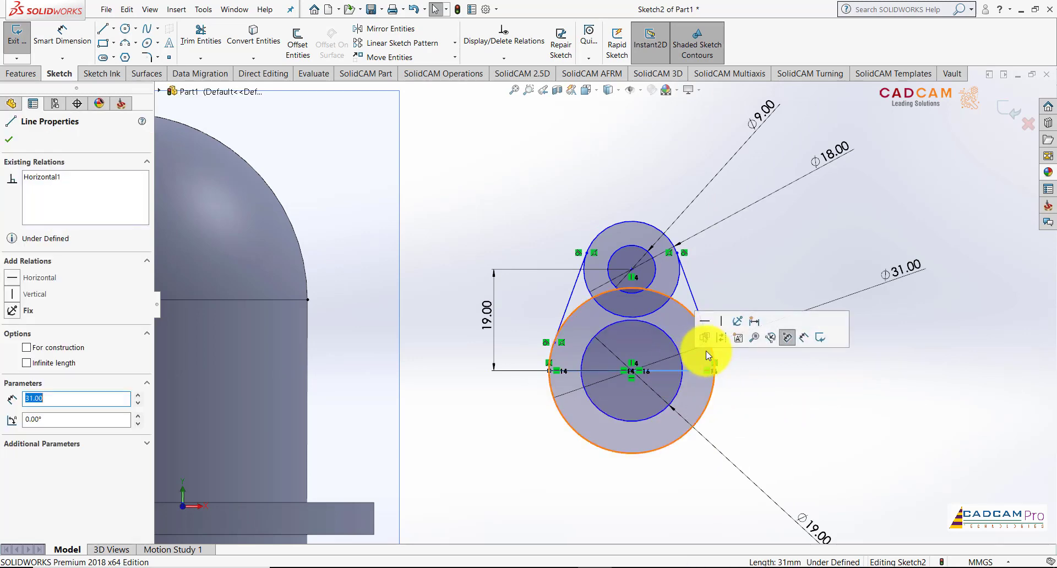
click(737, 339)
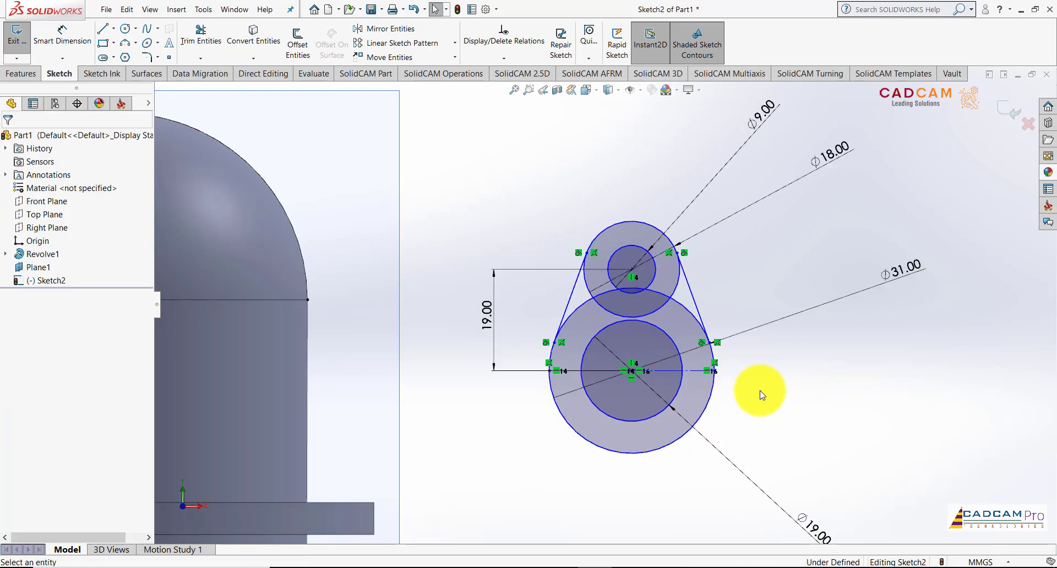
Power-trim the upper circle's side arcs beside the tangent lines
click(200, 34)
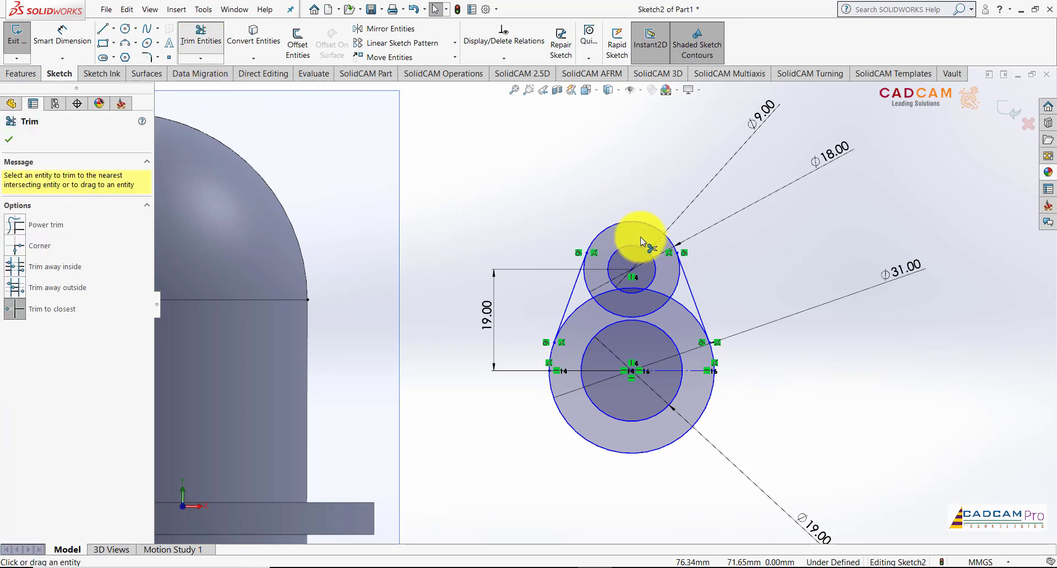
scroll(677, 273, down, 2)
mouse_move(675, 284)
mouse_down()
mouse_move(564, 286)
mouse_move(692, 331)
mouse_move(675, 292)
mouse_up()
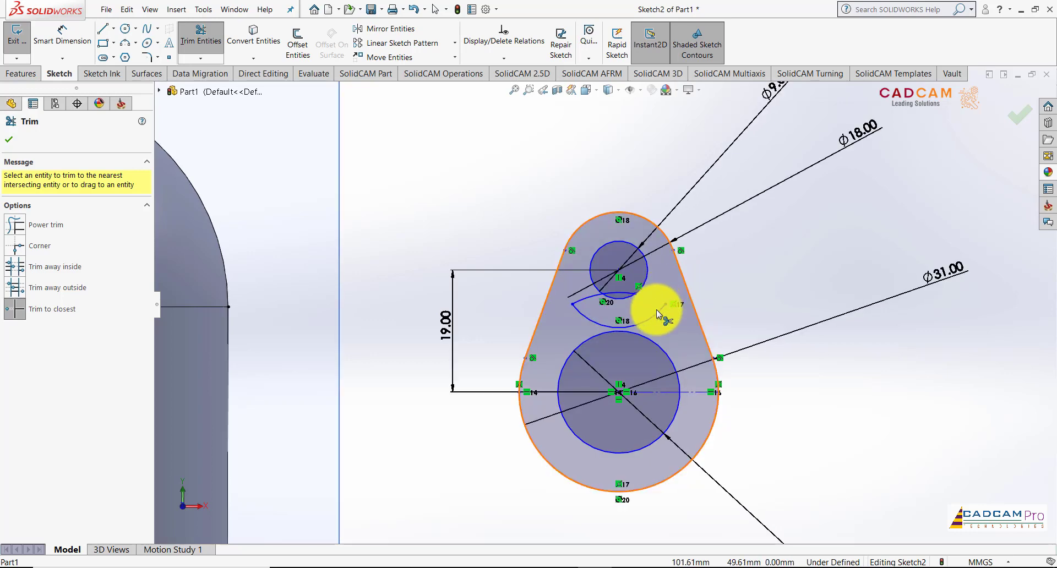
key(Escape)
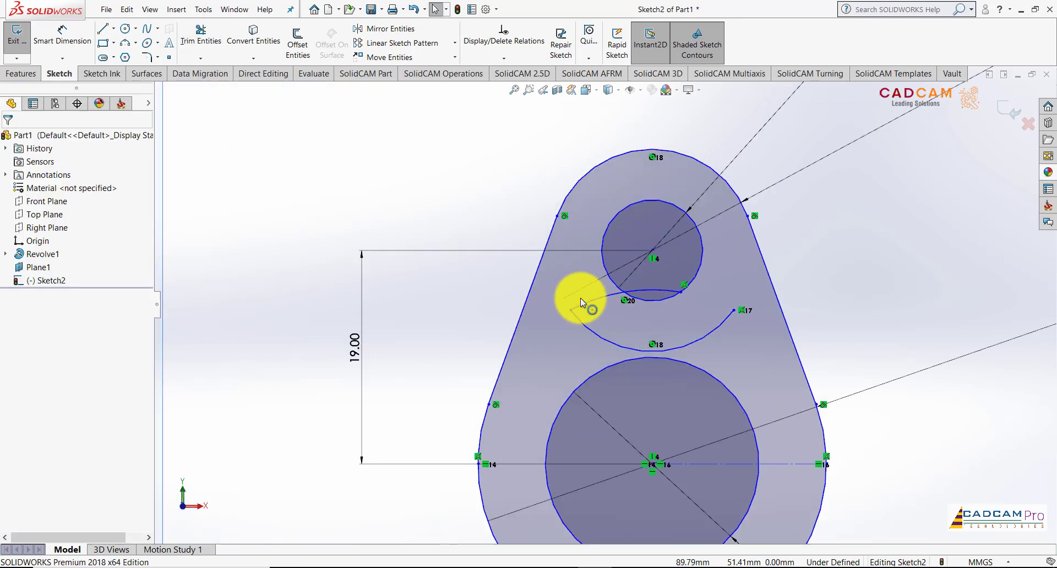
scroll(580, 298, down, 3)
scroll(557, 311, down, 1)
click(557, 312)
scroll(557, 311, down, 2)
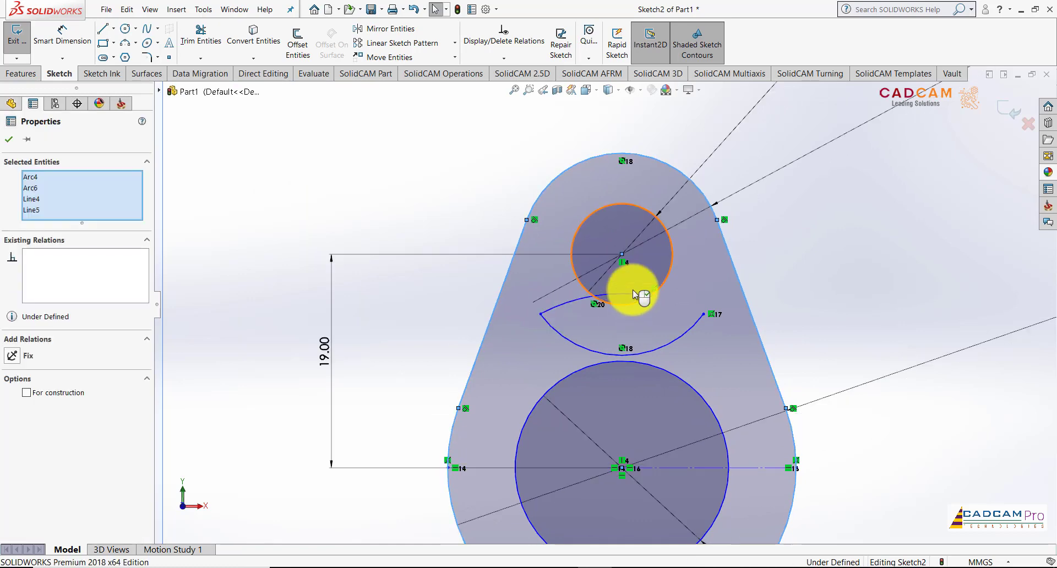
scroll(632, 290, up, 3)
scroll(588, 313, down, 3)
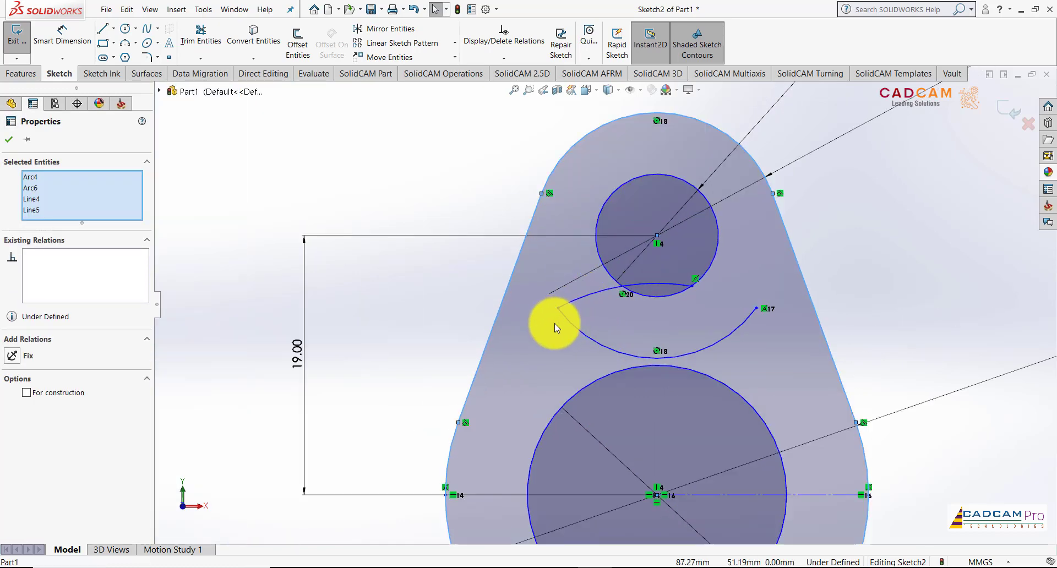
scroll(554, 323, up, 1)
scroll(565, 322, down, 1)
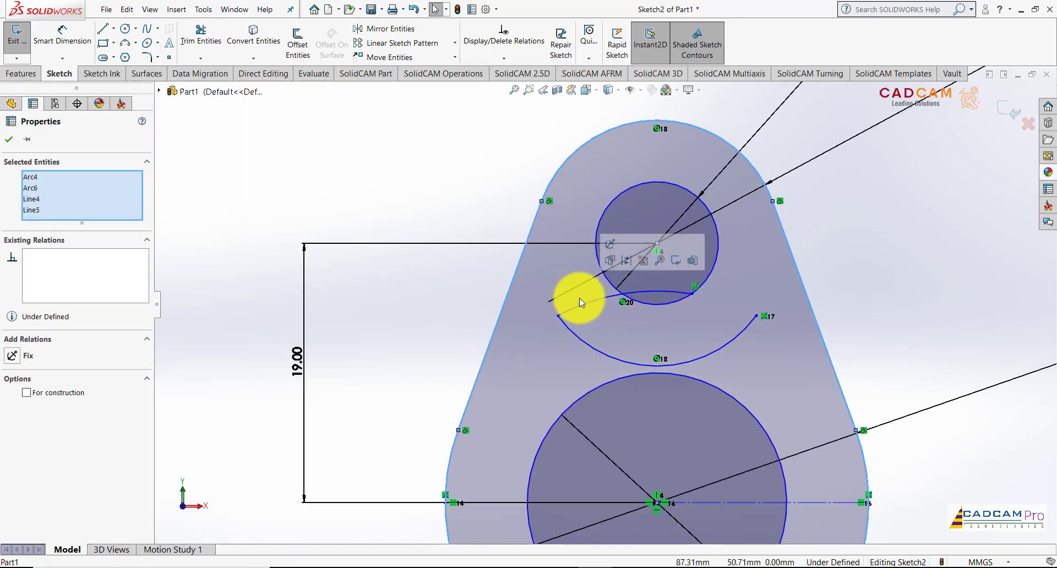
click(10, 145)
Delete the leftover arc fragments inside the teardrop outline
ctrl+middle_drag(567, 304, 546, 343)
click(546, 343)
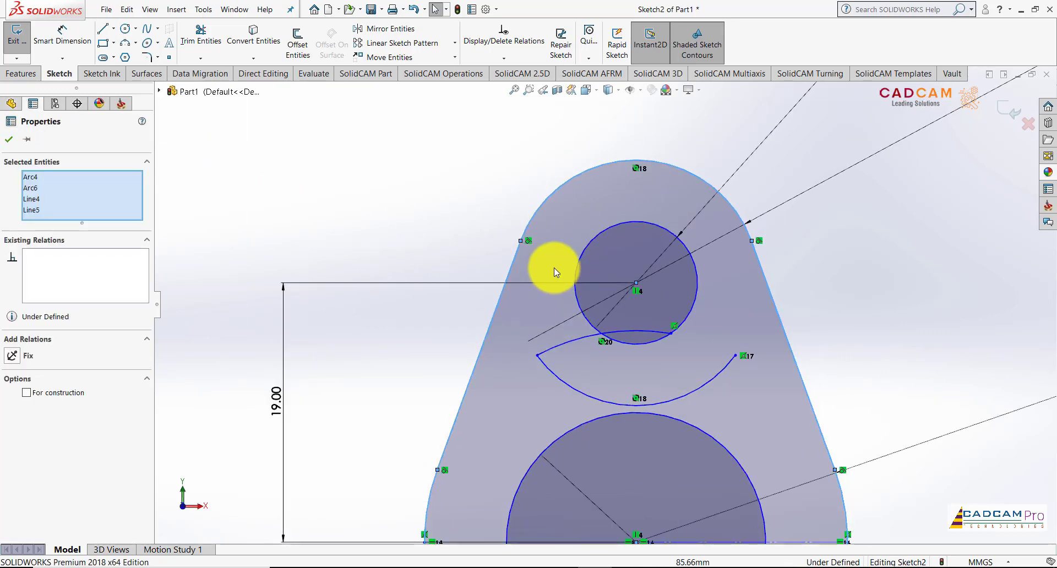
scroll(554, 268, up, 2)
scroll(589, 375, up, 1)
scroll(613, 334, down, 1)
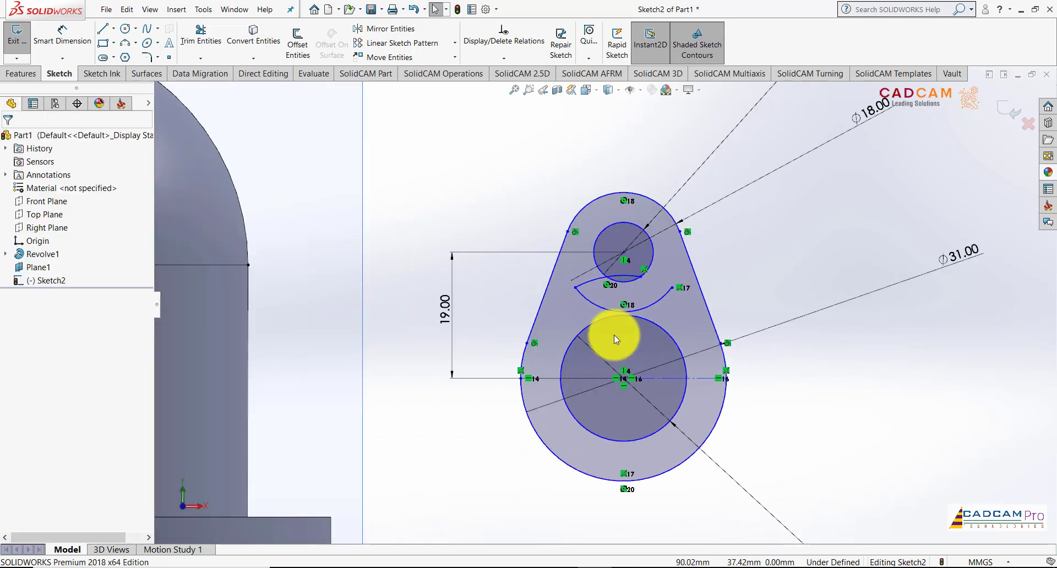
click(599, 306)
key(Delete)
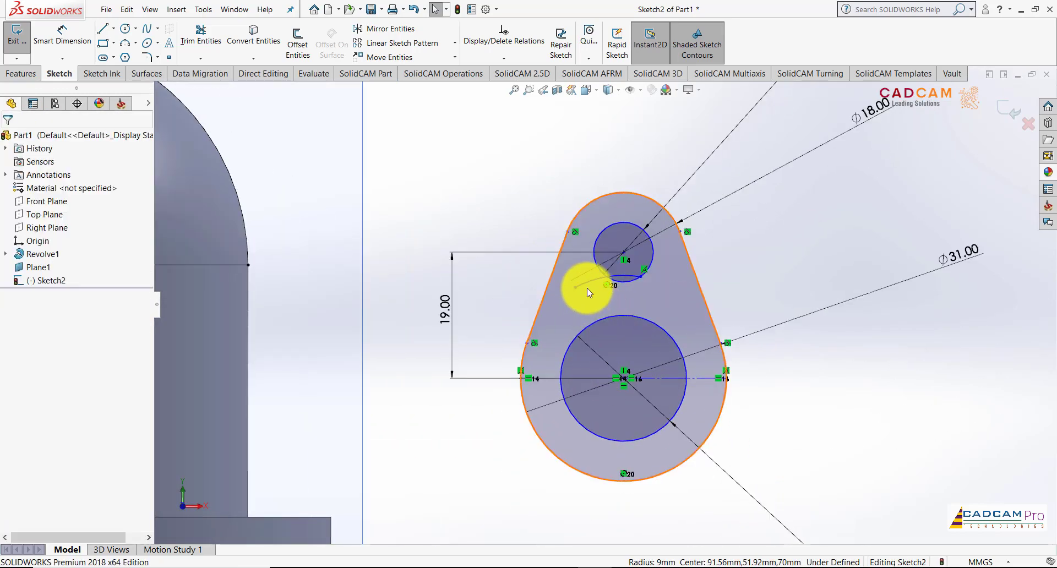
click(589, 284)
Drag the large circle's centre point to reposition the sketch
click(716, 297)
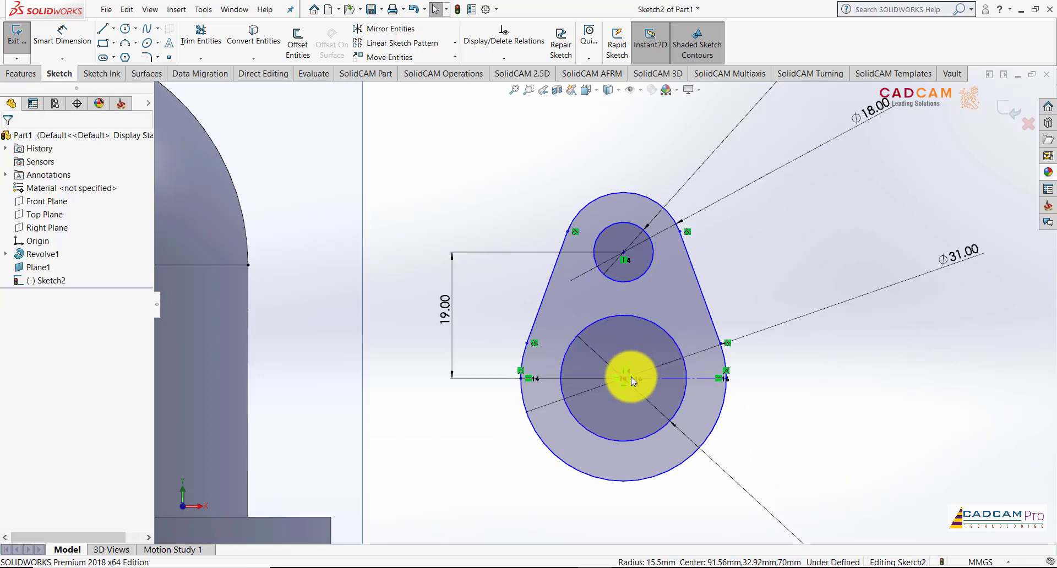
mouse_move(626, 377)
mouse_down()
mouse_move(684, 256)
mouse_move(590, 397)
mouse_up()
click(616, 261)
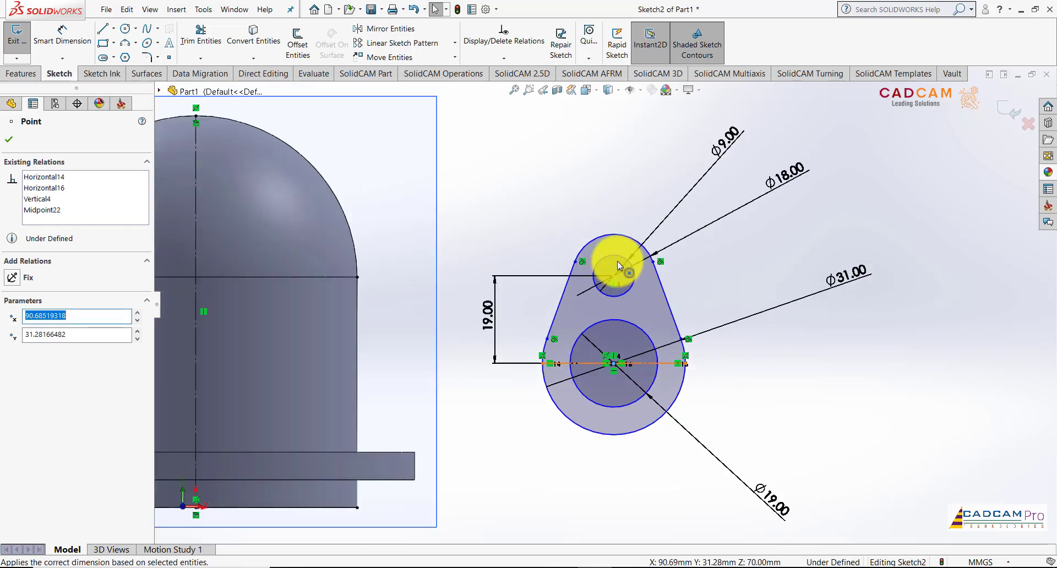
scroll(600, 348, down, 1)
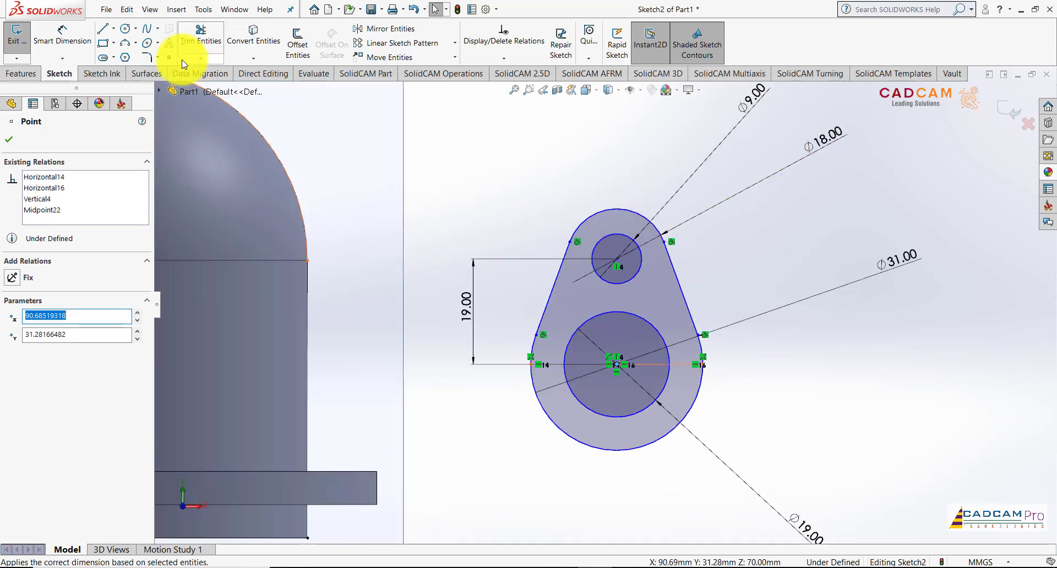
Mirror the top arc, small circle and both slanted lines about the horizontal construction line
key(Escape)
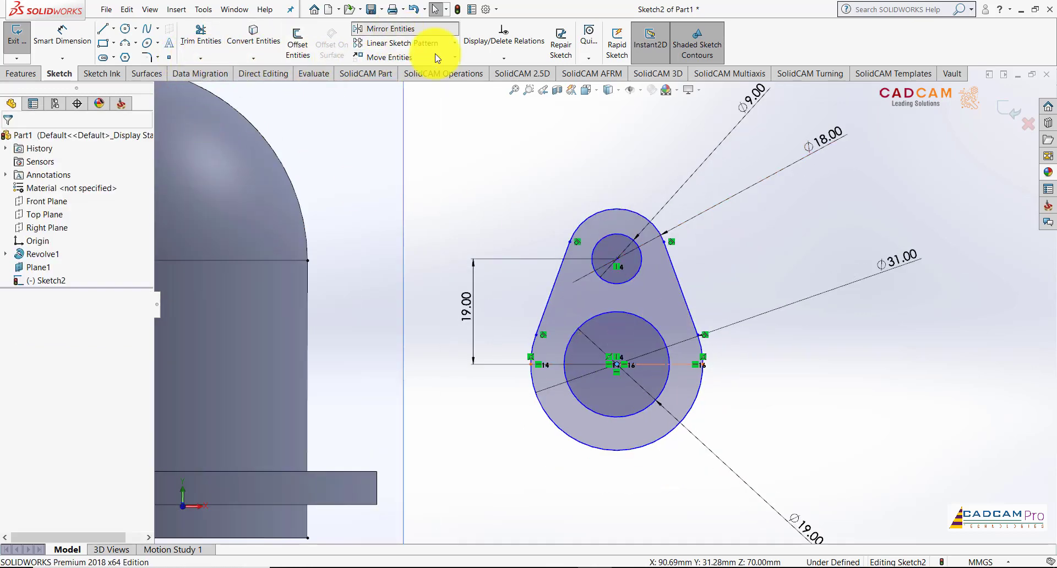
click(642, 214)
click(634, 241)
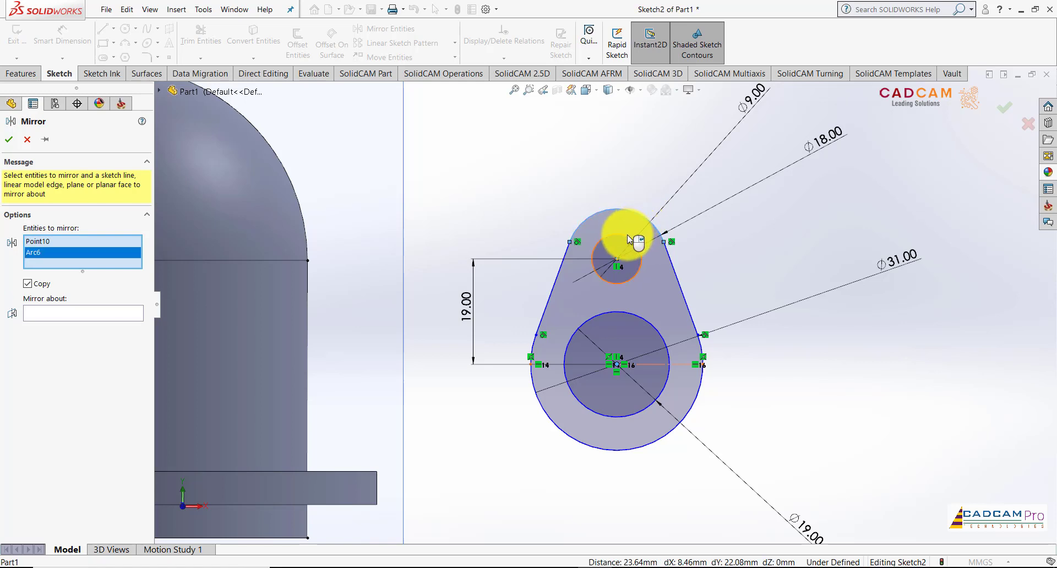
click(559, 277)
click(681, 293)
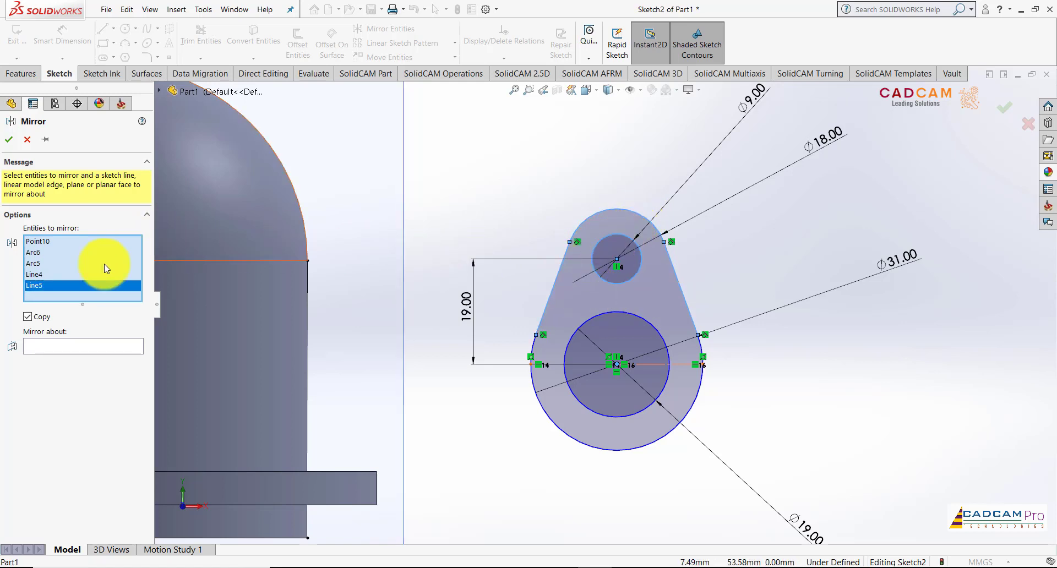
click(75, 346)
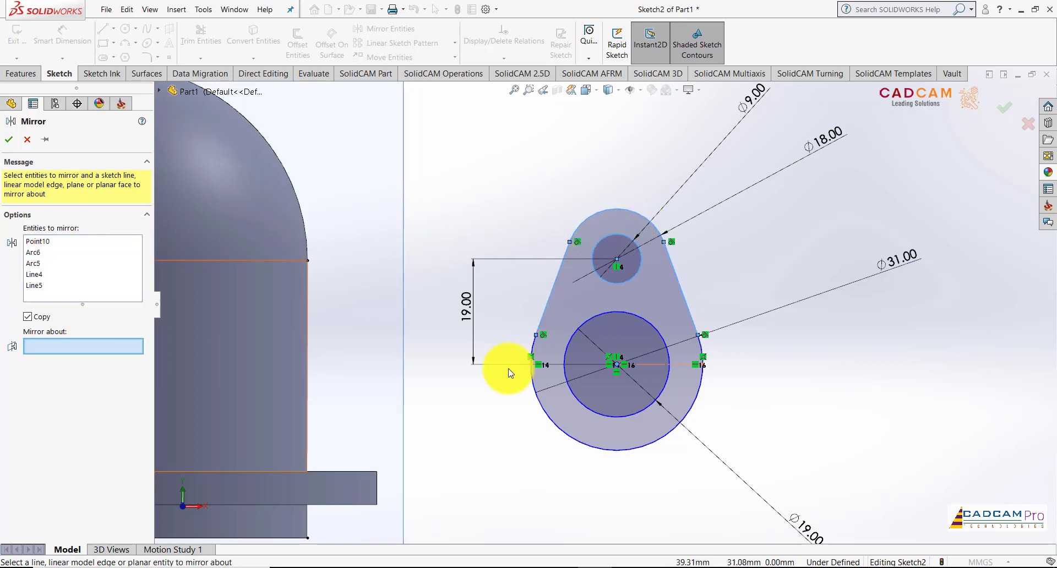
click(682, 365)
click(10, 140)
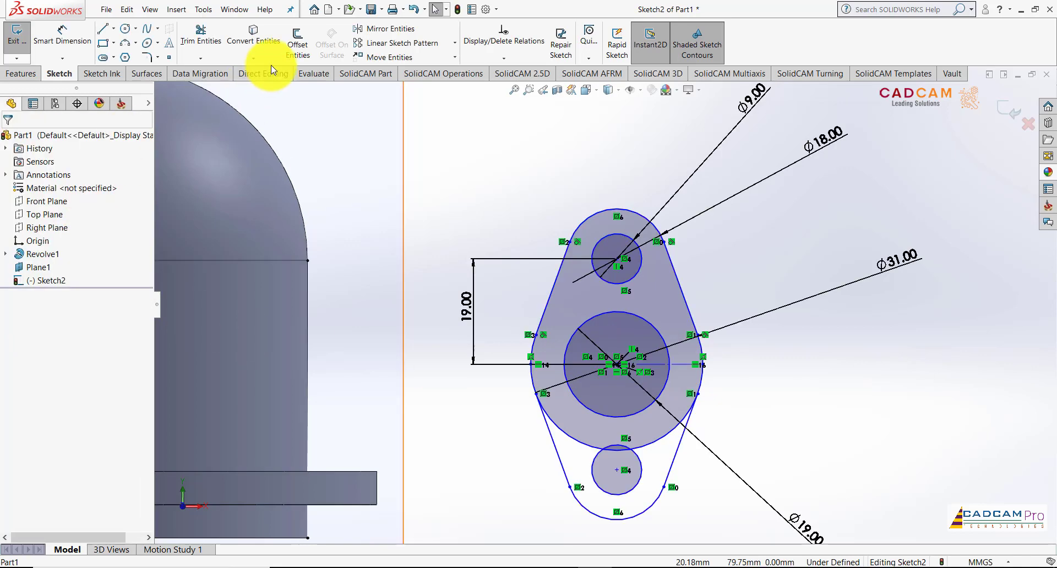
Trim away the large circle's lower-left and lower-right arcs
click(204, 34)
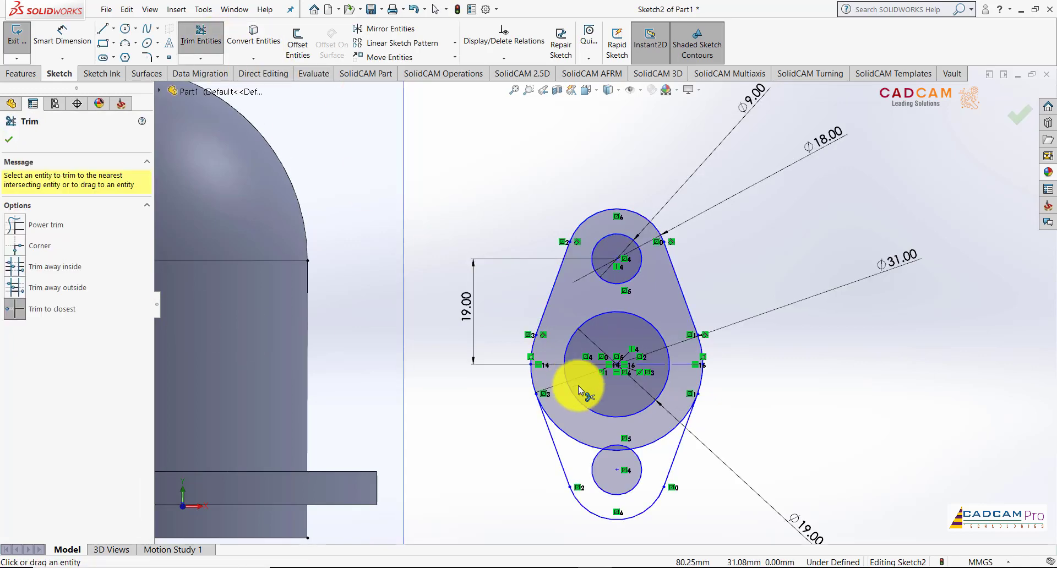
click(572, 435)
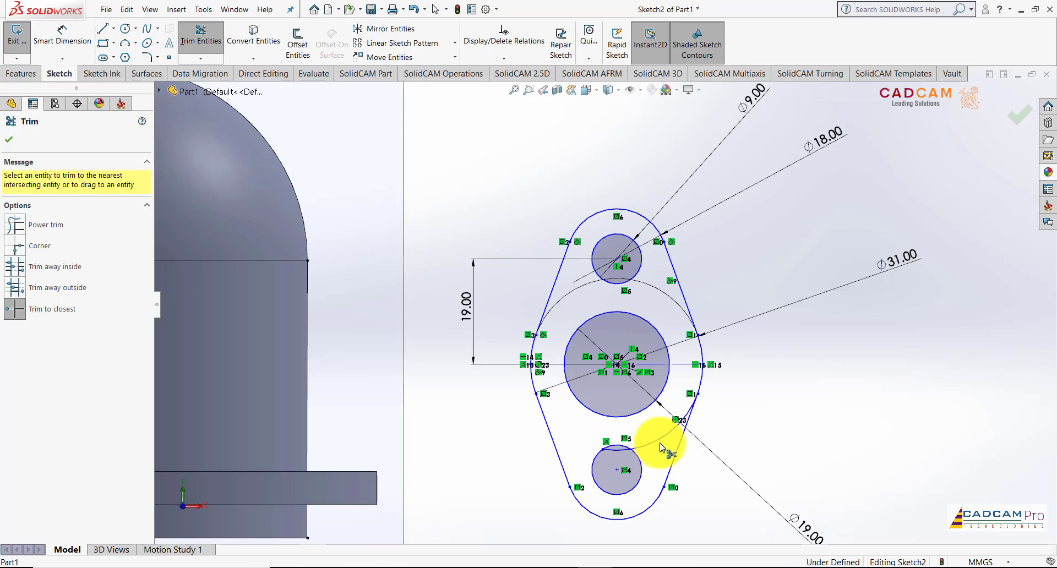
click(660, 443)
key(Escape)
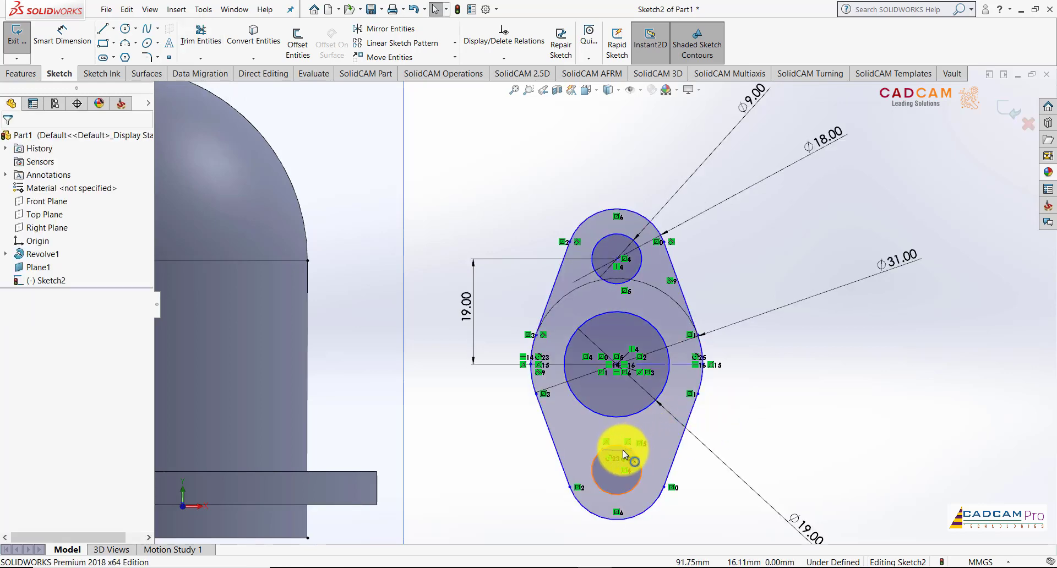
Shift the sketch up and right by dragging its centre point
click(623, 450)
key(Escape)
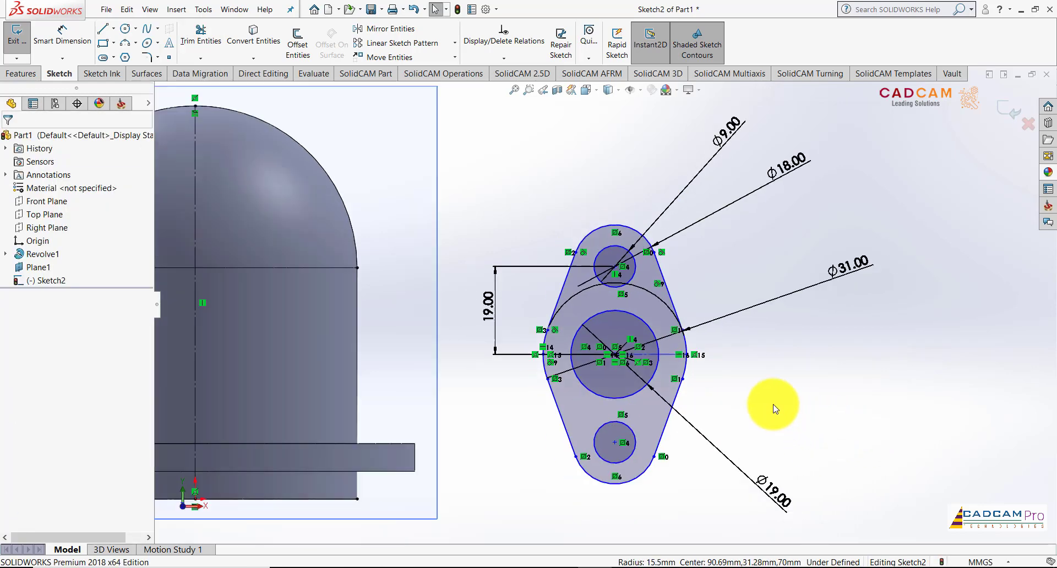
scroll(616, 353, down, 2)
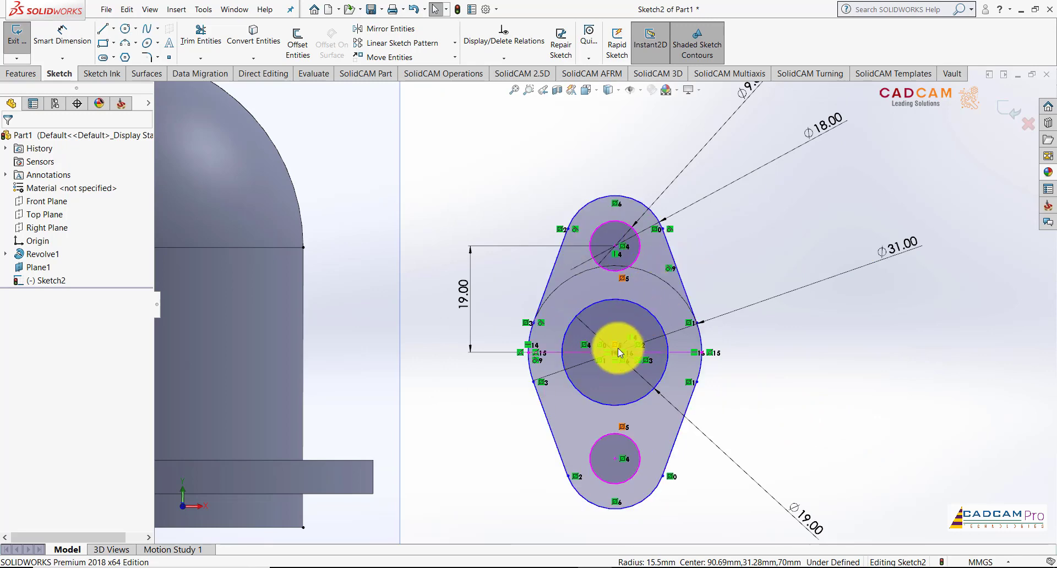
mouse_move(616, 352)
mouse_down()
mouse_move(638, 260)
mouse_move(589, 303)
mouse_up()
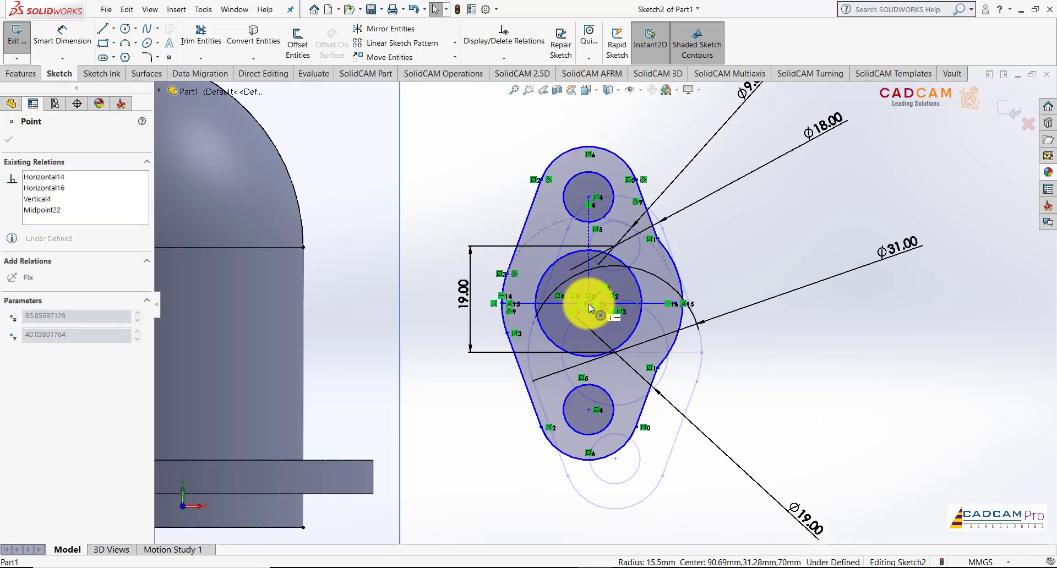
Make the 15.5 mm right-side arc tangent to the upper straight side
click(801, 378)
scroll(674, 238, down, 1)
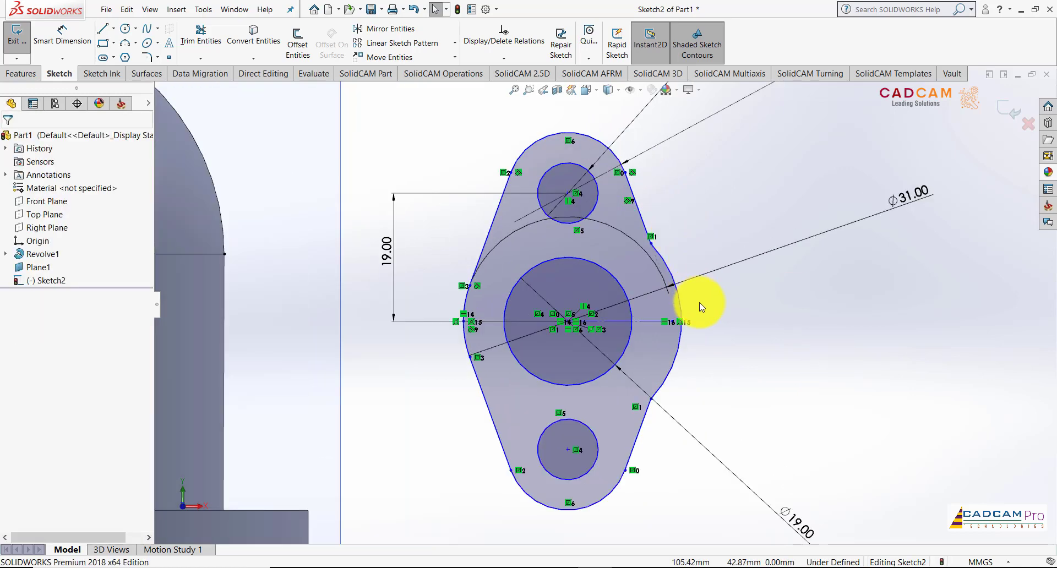
click(665, 234)
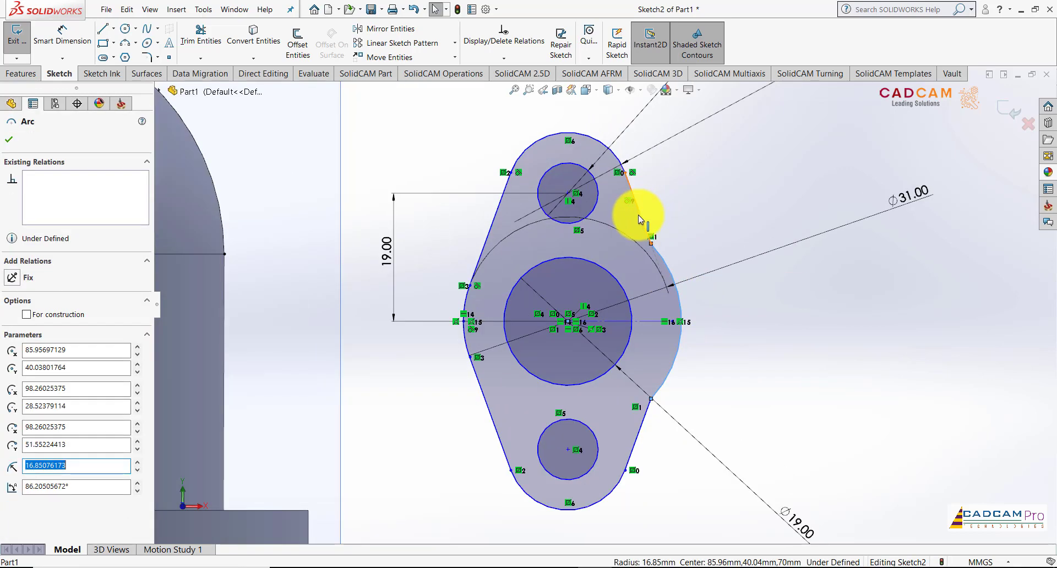
ctrl+click(638, 215)
click(679, 168)
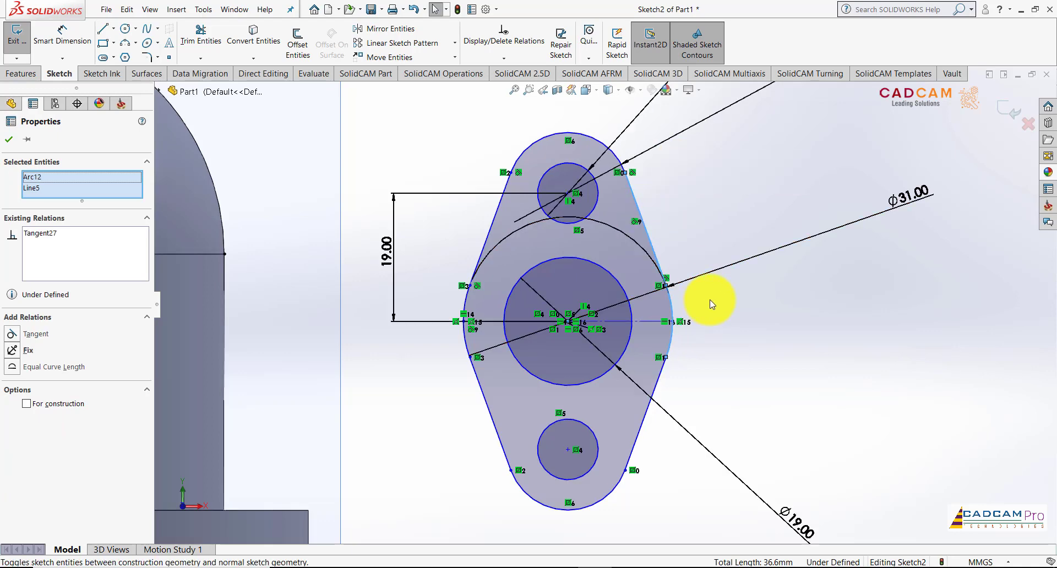
click(700, 361)
Make the side arc tangent to the lower straight side, then drag the sketch left
click(671, 355)
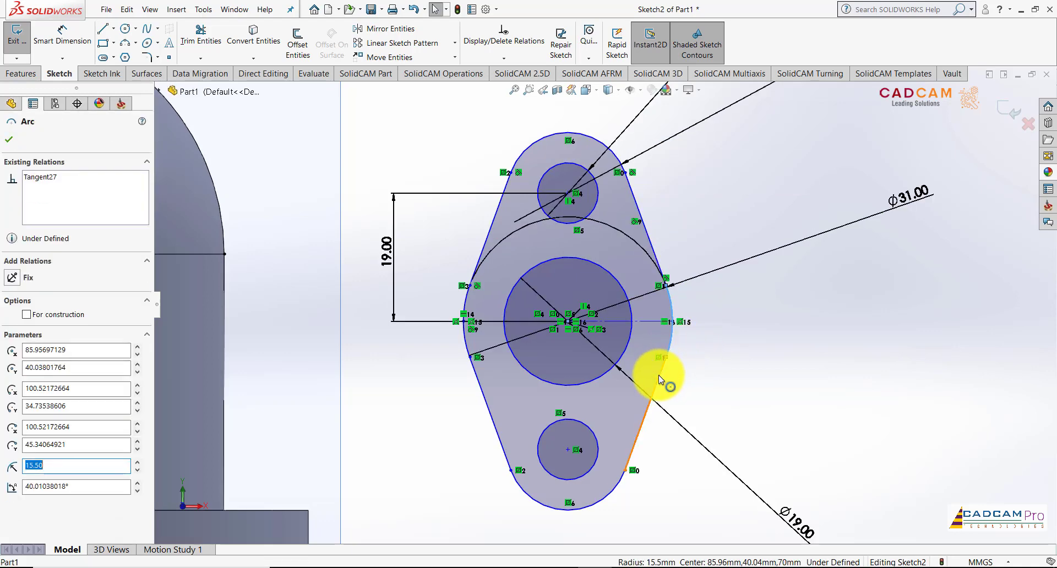
ctrl+click(658, 375)
click(692, 332)
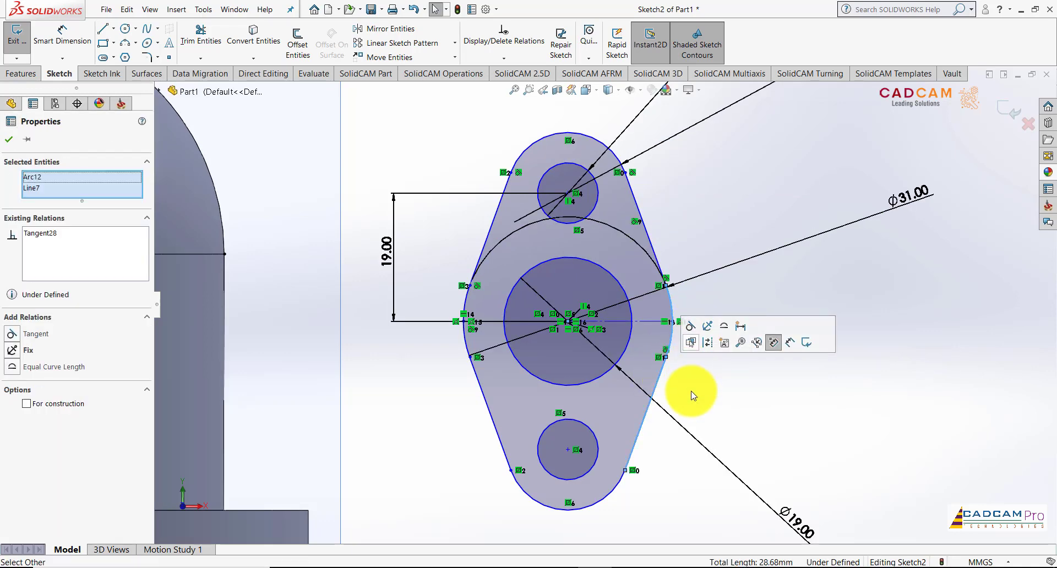
click(685, 382)
mouse_move(569, 321)
mouse_down()
mouse_move(592, 264)
mouse_move(727, 359)
mouse_move(649, 333)
mouse_move(409, 318)
mouse_up()
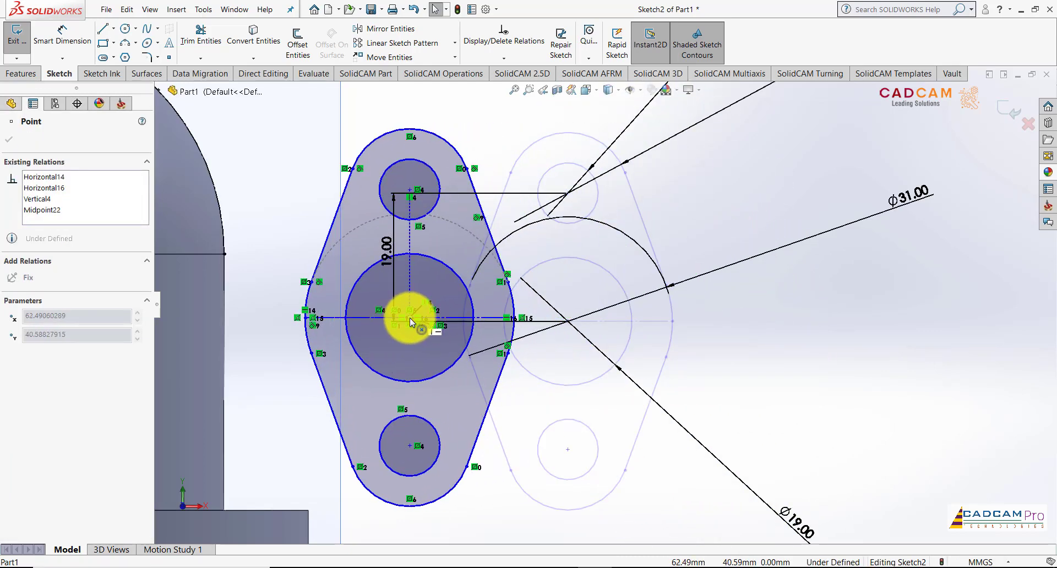
Make the sketch's centre point coincident with the part's vertical centerline
scroll(682, 294, up, 3)
scroll(696, 318, up, 2)
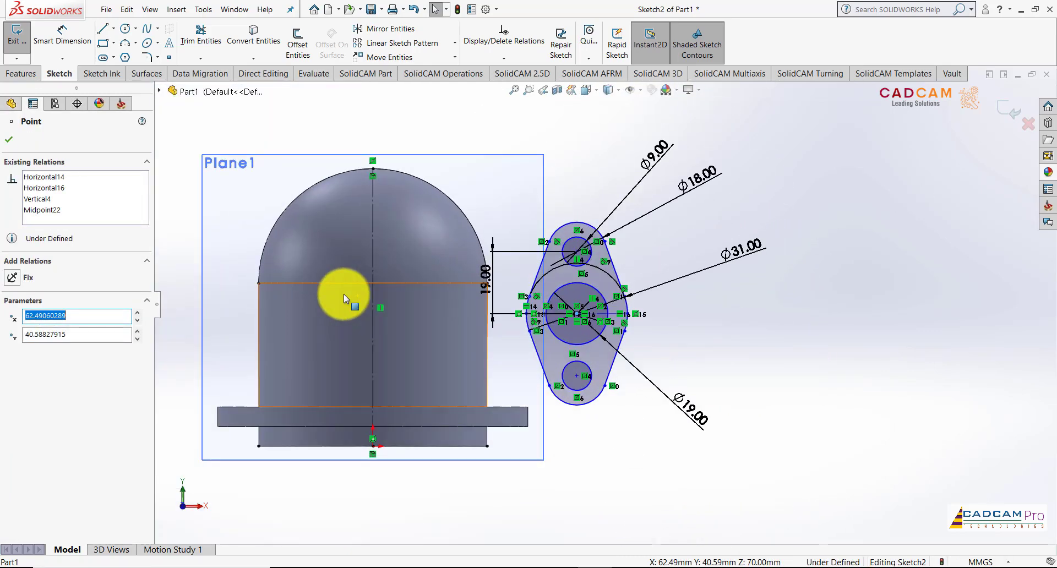
scroll(342, 298, down, 2)
click(774, 359)
scroll(644, 318, down, 3)
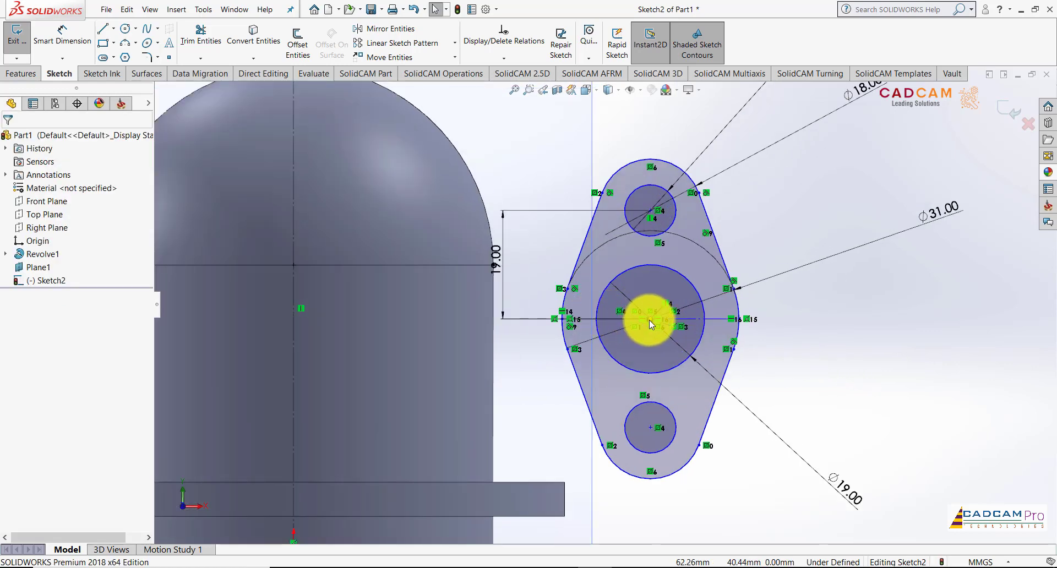
click(649, 319)
click(295, 283)
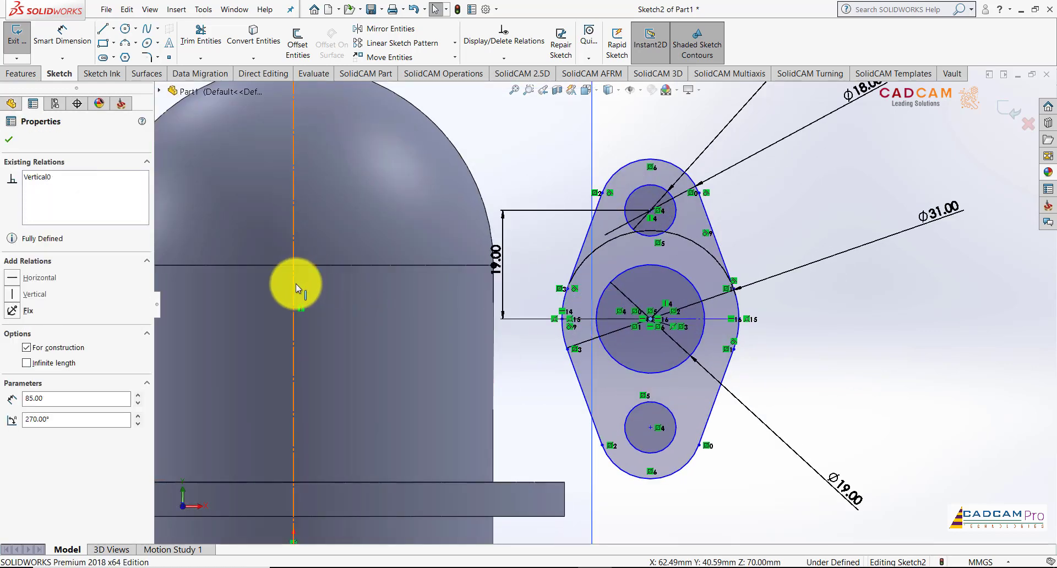
ctrl+click(296, 282)
click(346, 234)
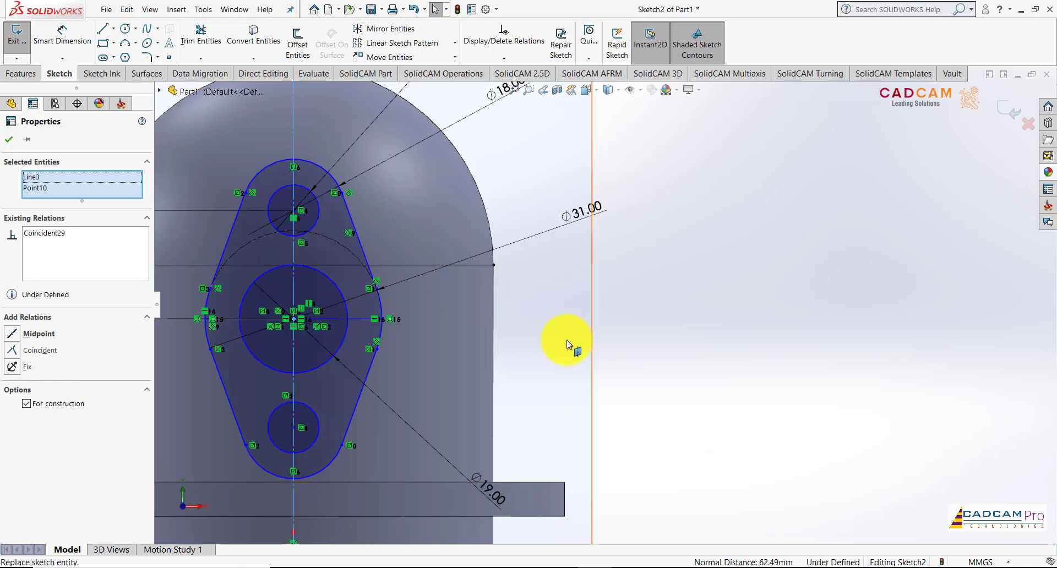
Make the top R9 arc tangent to the outer construction arc
key(f)
click(667, 346)
scroll(440, 214, down, 2)
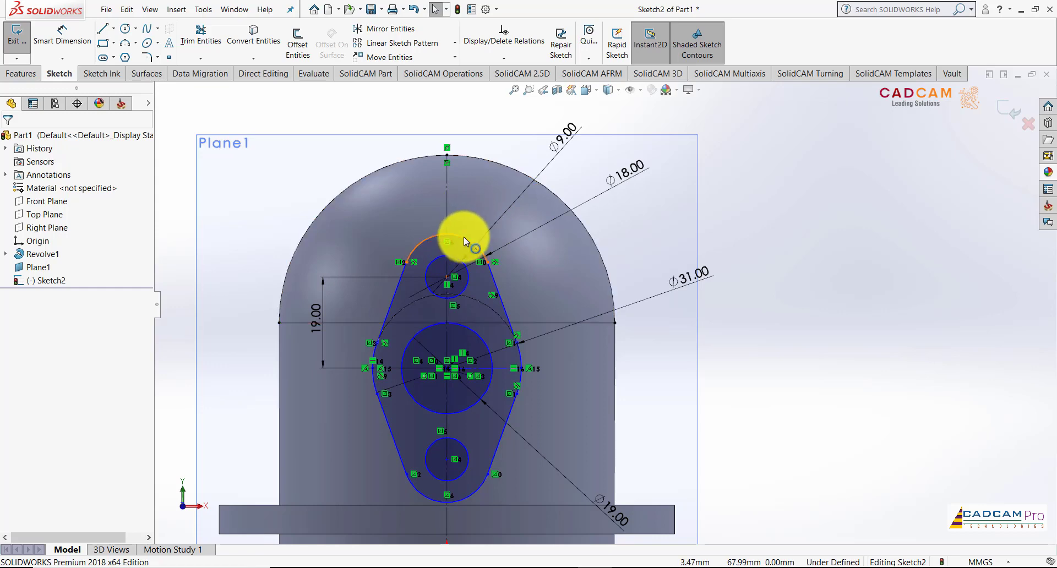
click(461, 239)
click(483, 159)
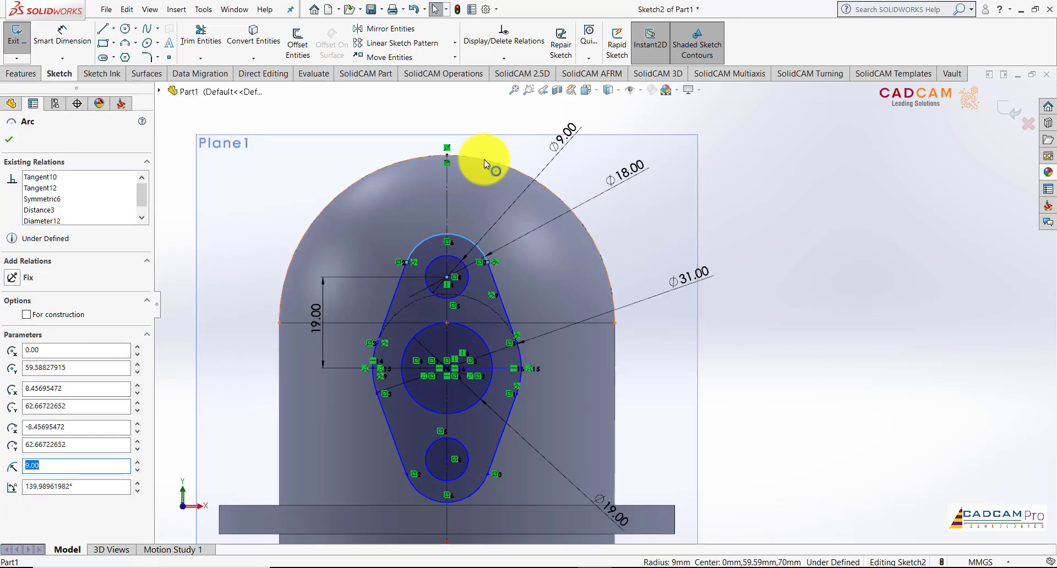
click(530, 114)
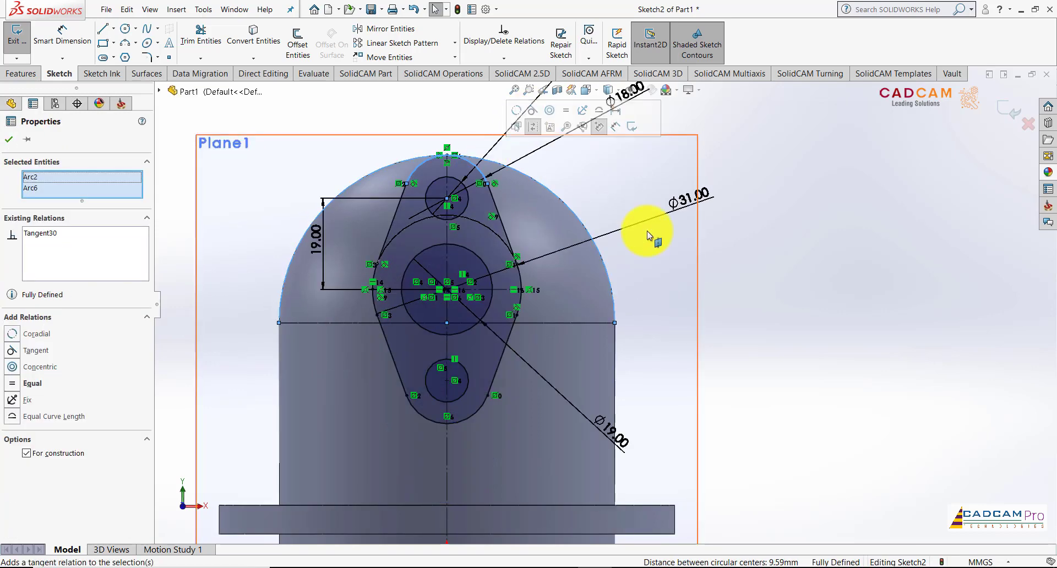
click(800, 298)
scroll(691, 263, up, 3)
scroll(513, 254, down, 2)
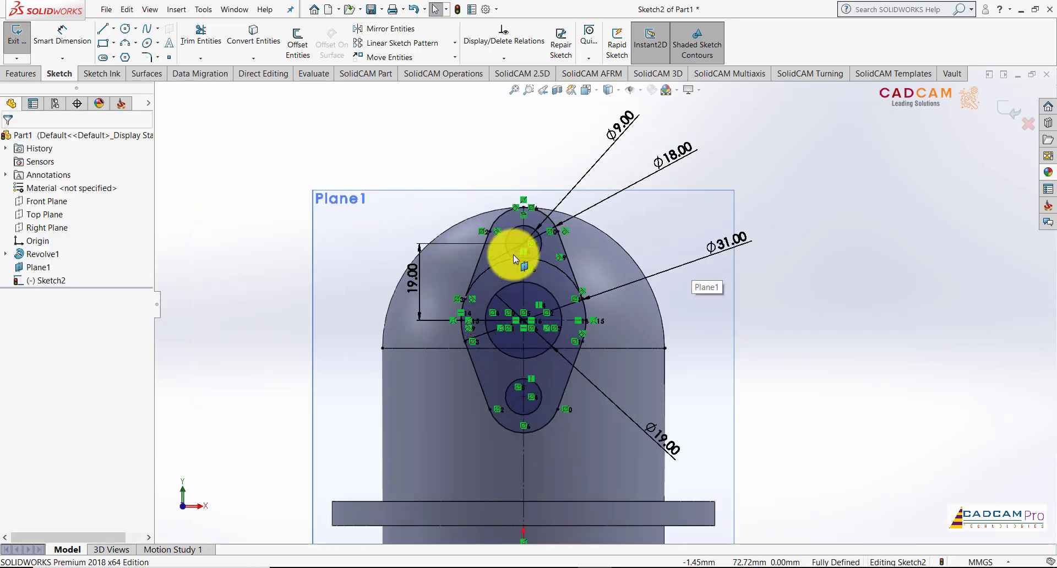
Exit Sketch2, hide Plane1, and start an Extruded Boss/Base
click(1015, 112)
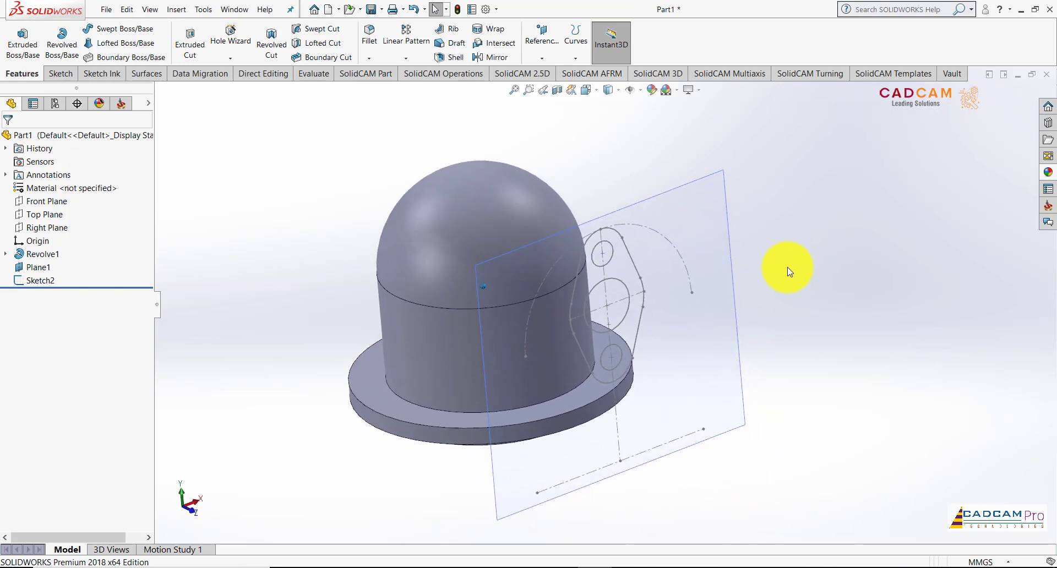
click(691, 186)
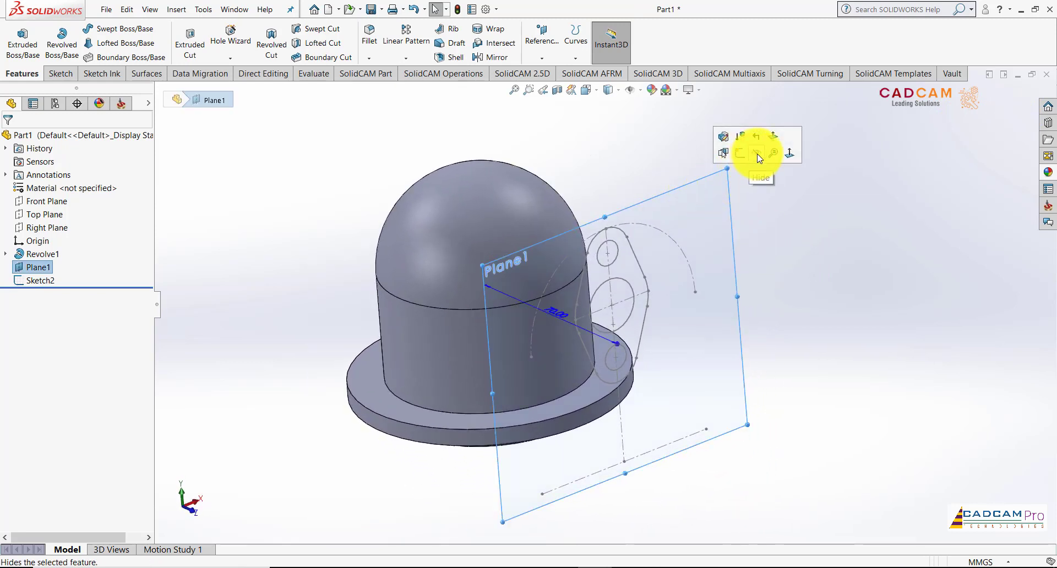
click(758, 158)
middle_drag(608, 242, 765, 249)
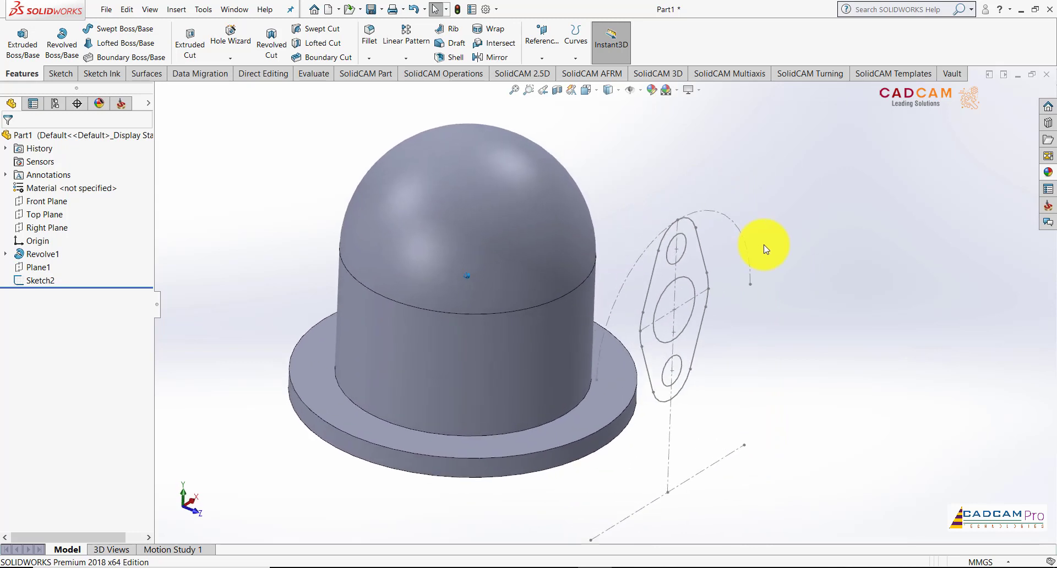
click(23, 44)
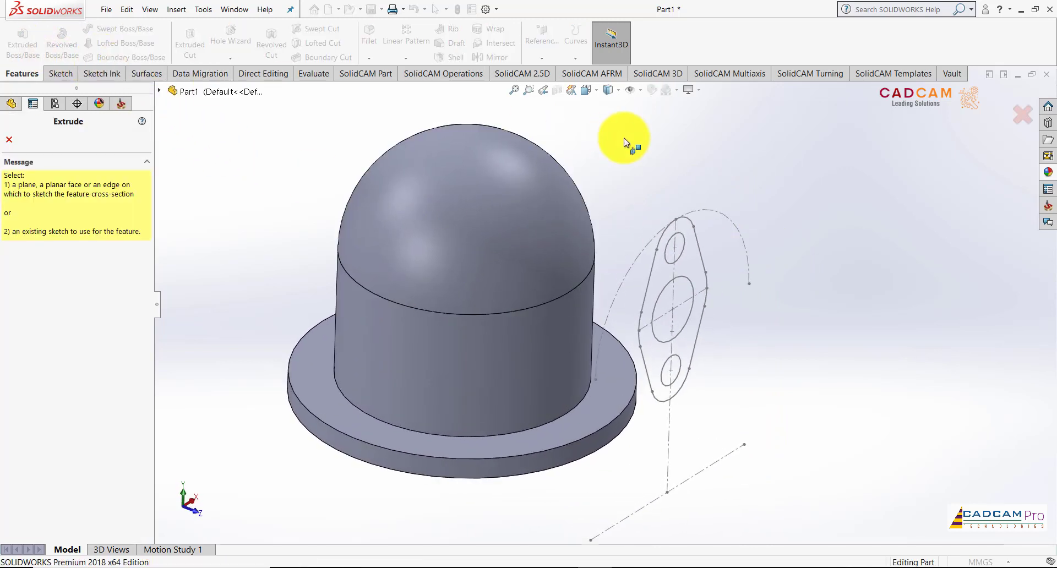
Use Sketch2 with only the two bolt-circle regions and outer flange region as contours
click(703, 268)
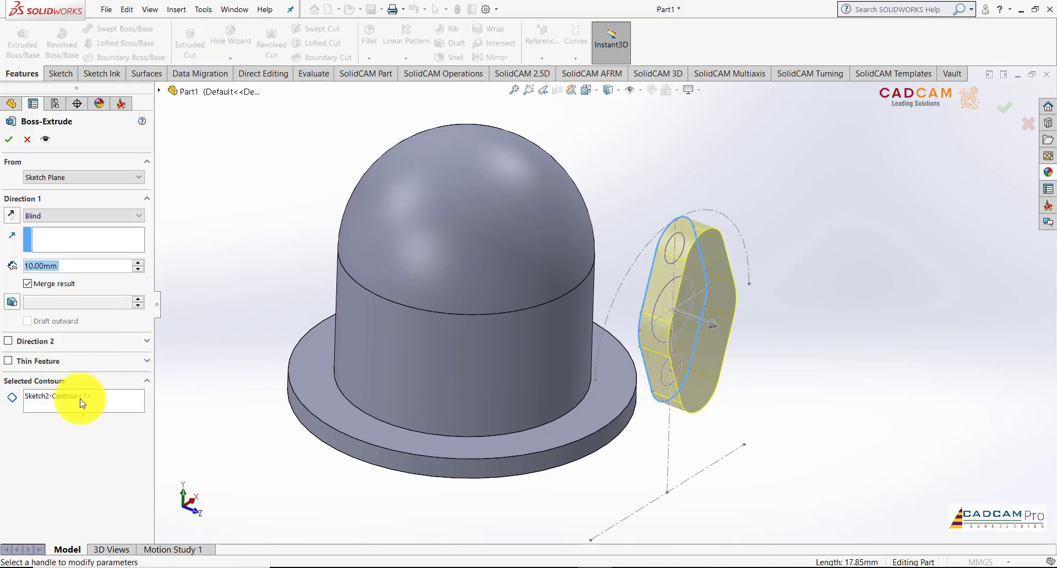
click(82, 406)
right_click(81, 407)
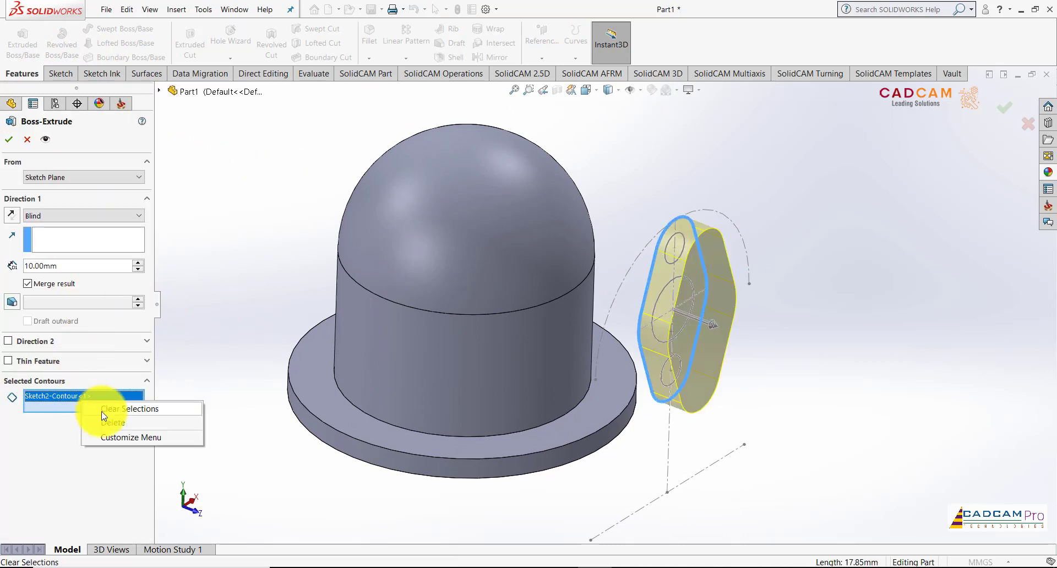
click(110, 408)
scroll(754, 315, down, 1)
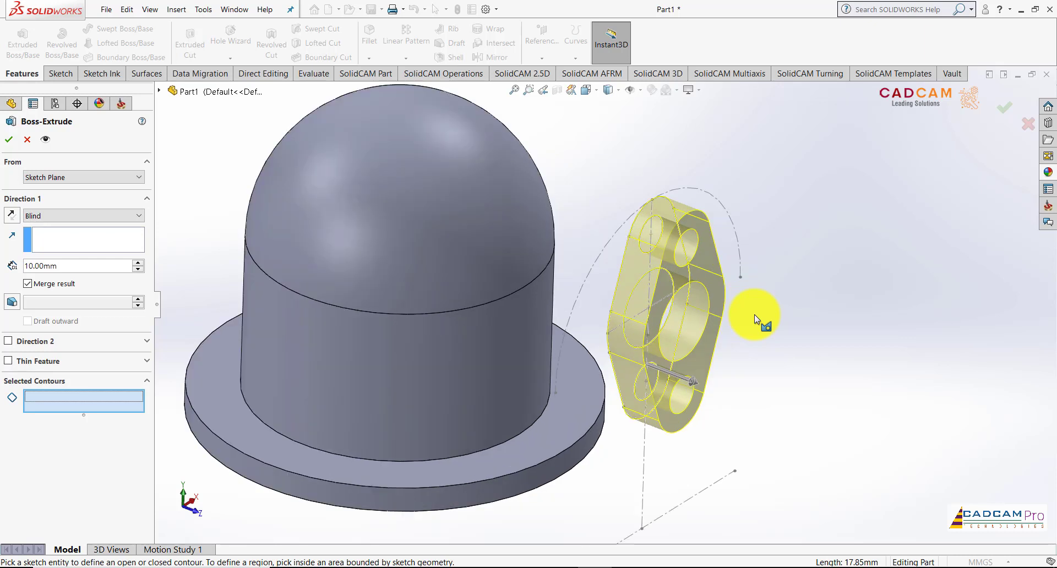
scroll(754, 315, down, 1)
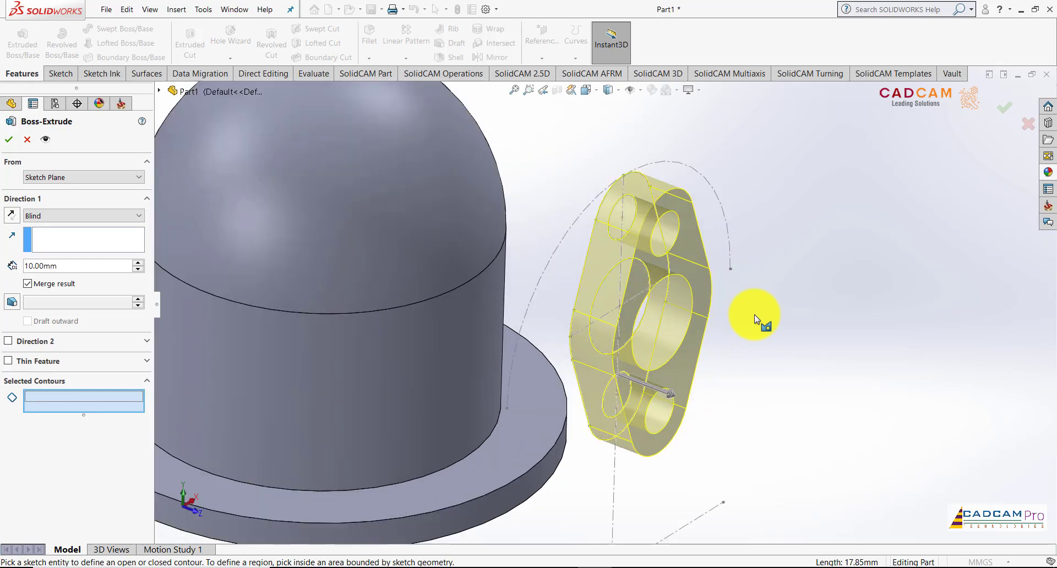
click(616, 221)
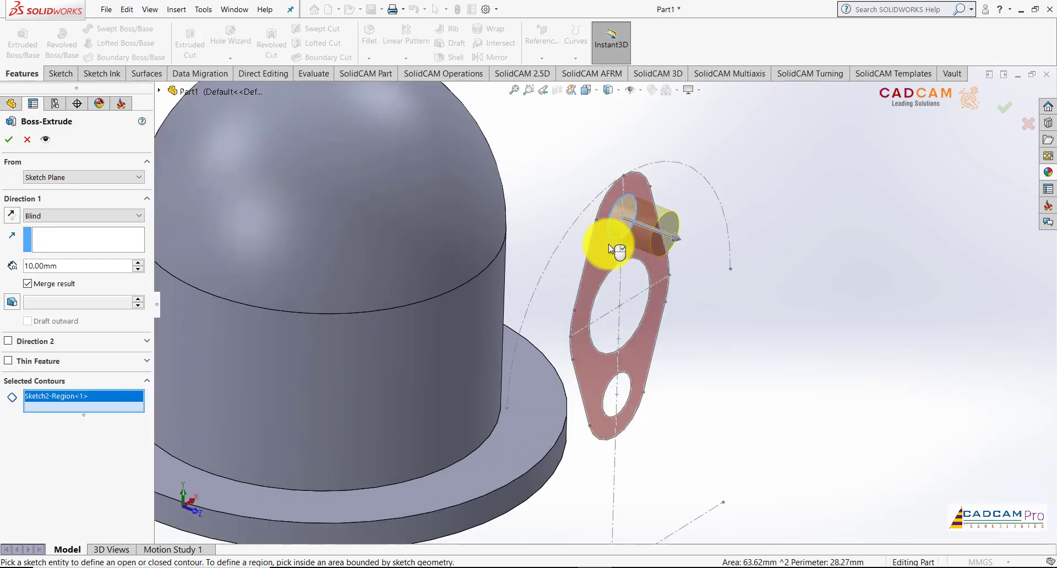
click(609, 244)
click(606, 406)
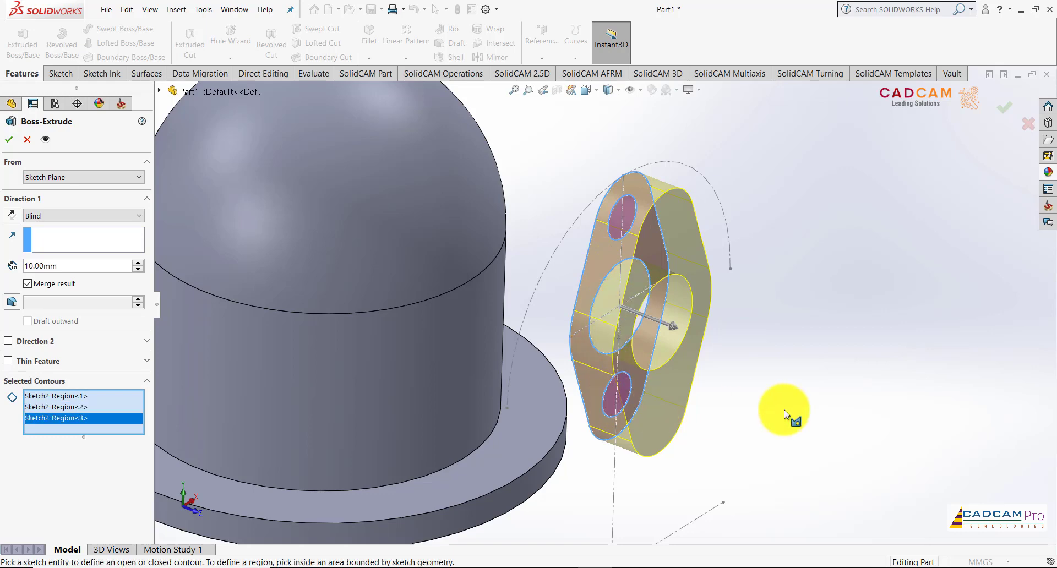
Set Direction 1 to Up To Next and confirm Boss-Extrude1
key(ctrl+8)
key(ctrl+3)
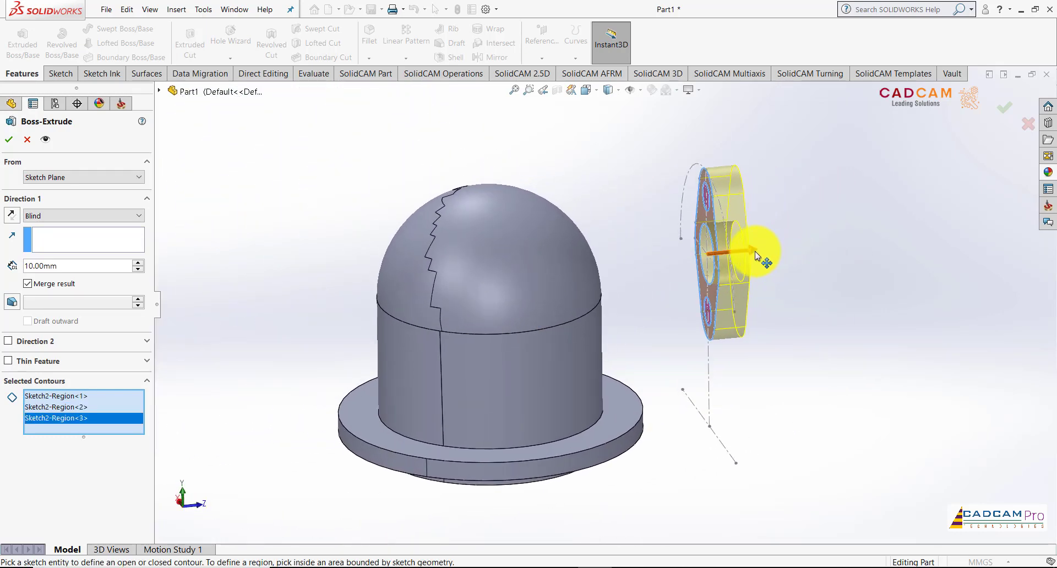
mouse_move(754, 251)
mouse_down()
mouse_move(689, 253)
mouse_move(603, 295)
mouse_up()
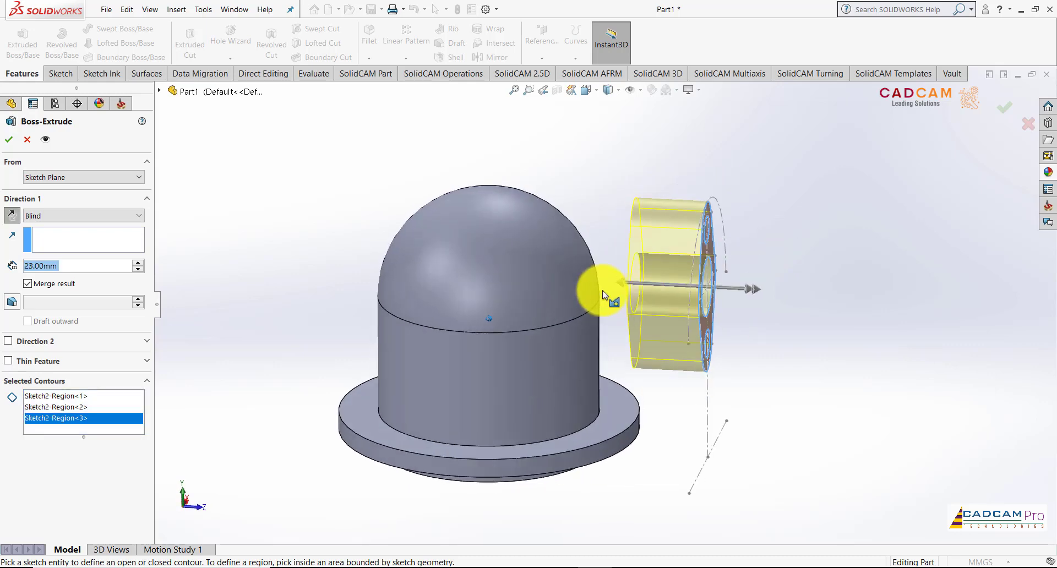
click(65, 218)
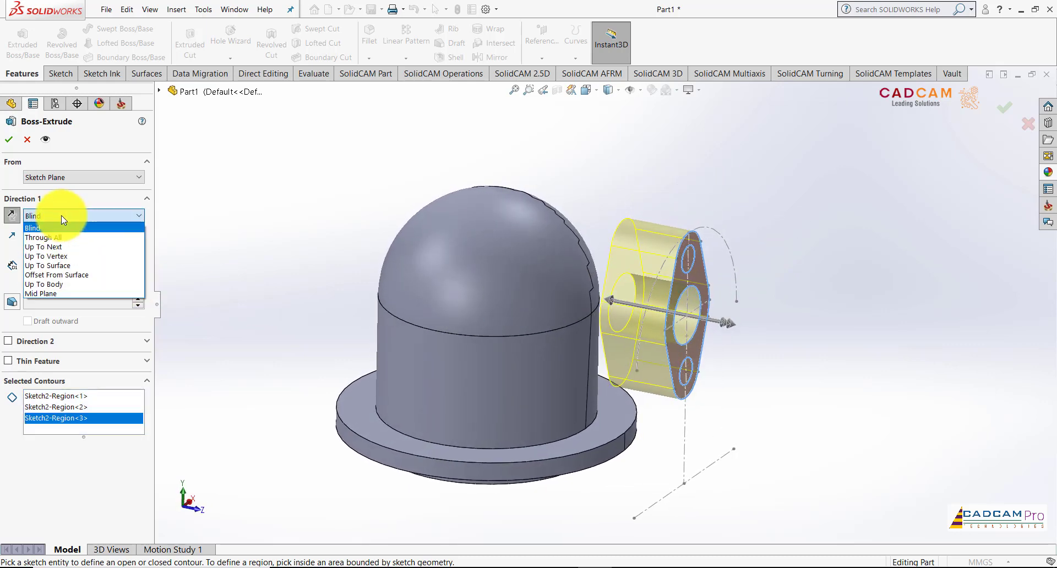
click(58, 246)
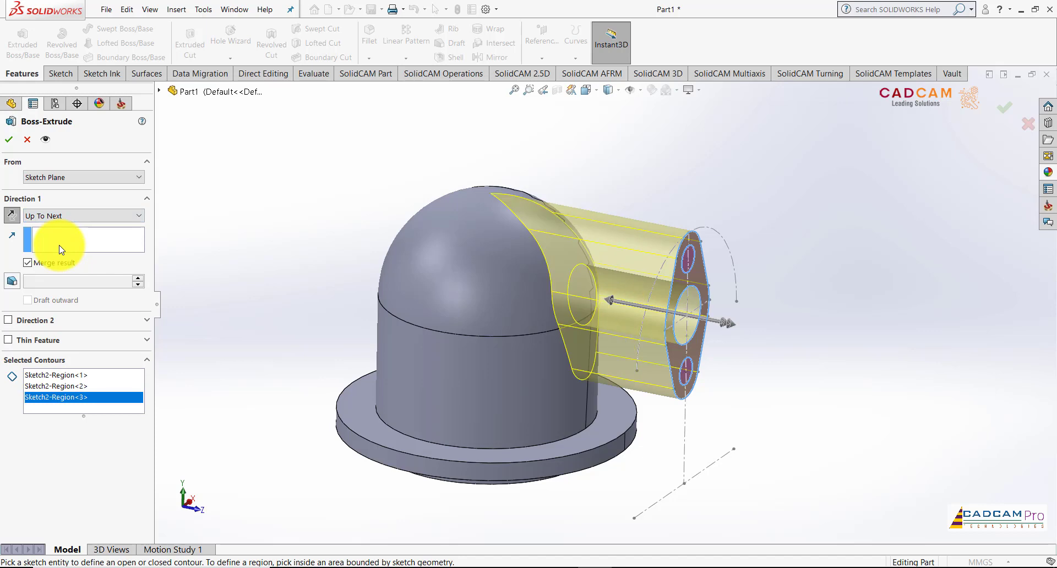
key(Left)
key(Left)
key(Left)
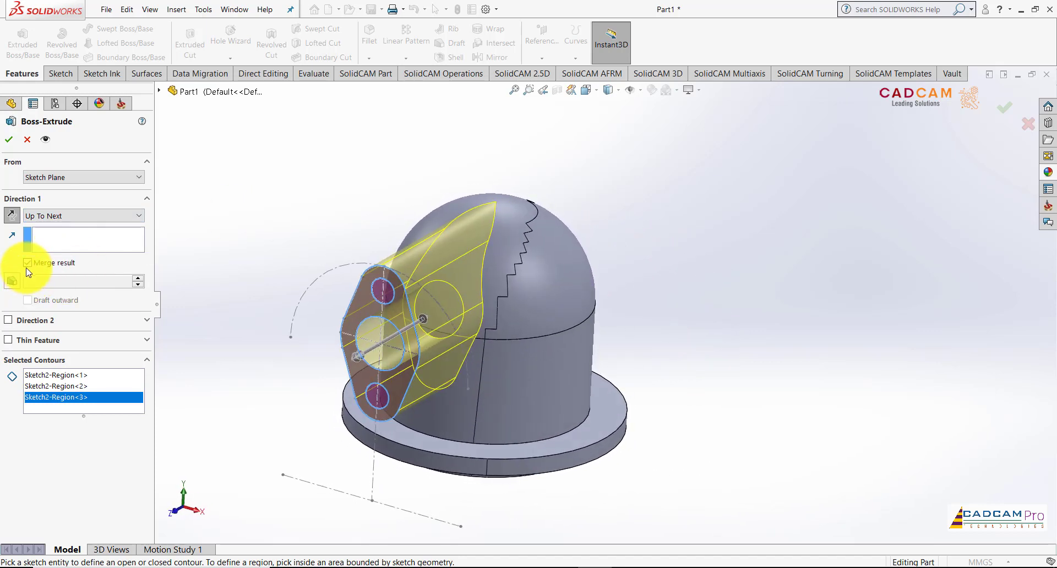
click(9, 139)
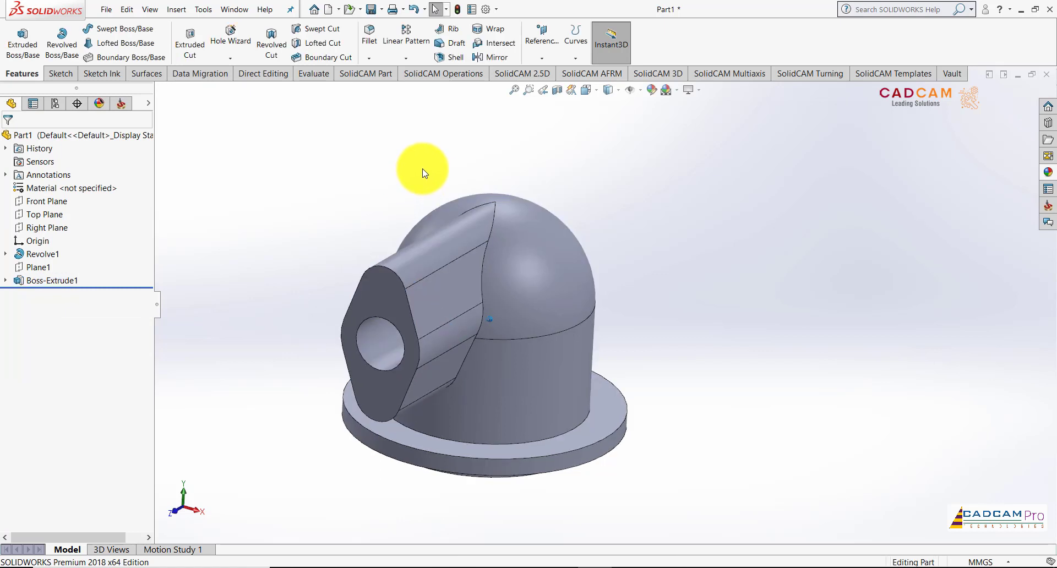
Rotate the model to inspect the new boss and check the reference drawing PDF
key(Right)
key(Right)
key(Right)
key(Left)
key(Left)
key(Left)
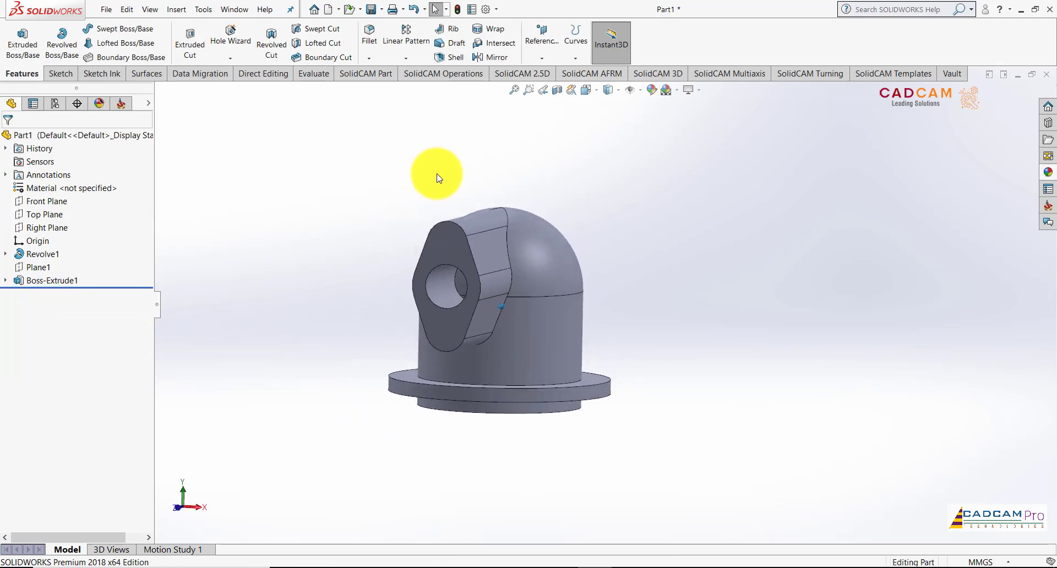
click(537, 561)
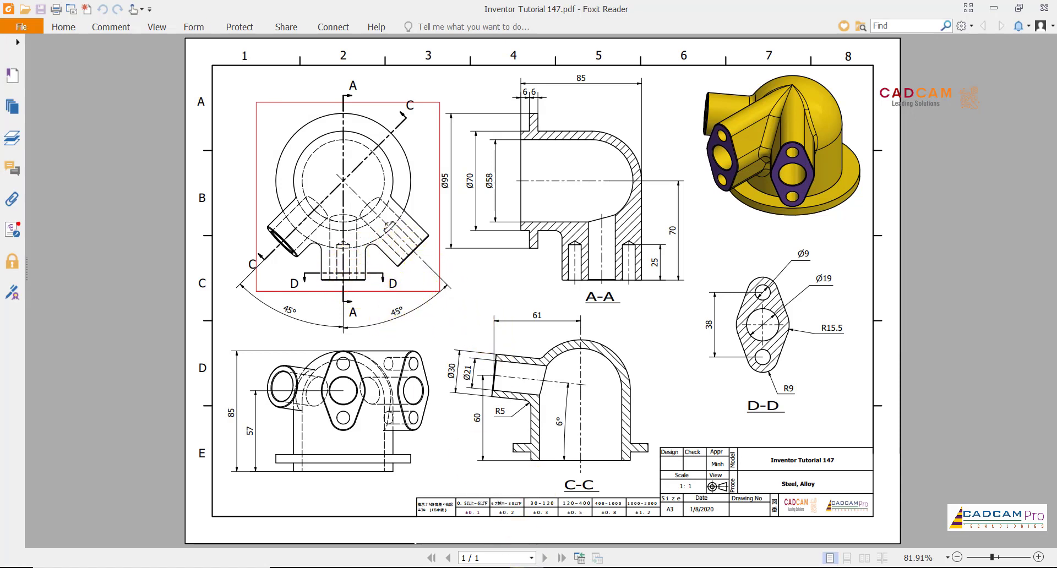
click(596, 566)
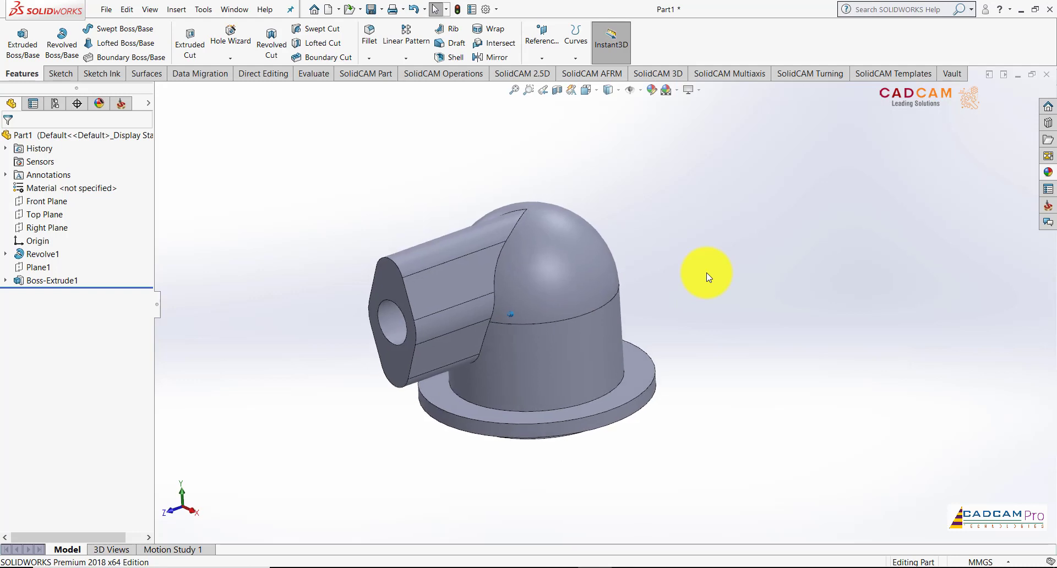
Start a Circular Pattern of Boss-Extrude1 using the flange's round face as the axis
middle_drag(706, 276, 620, 214)
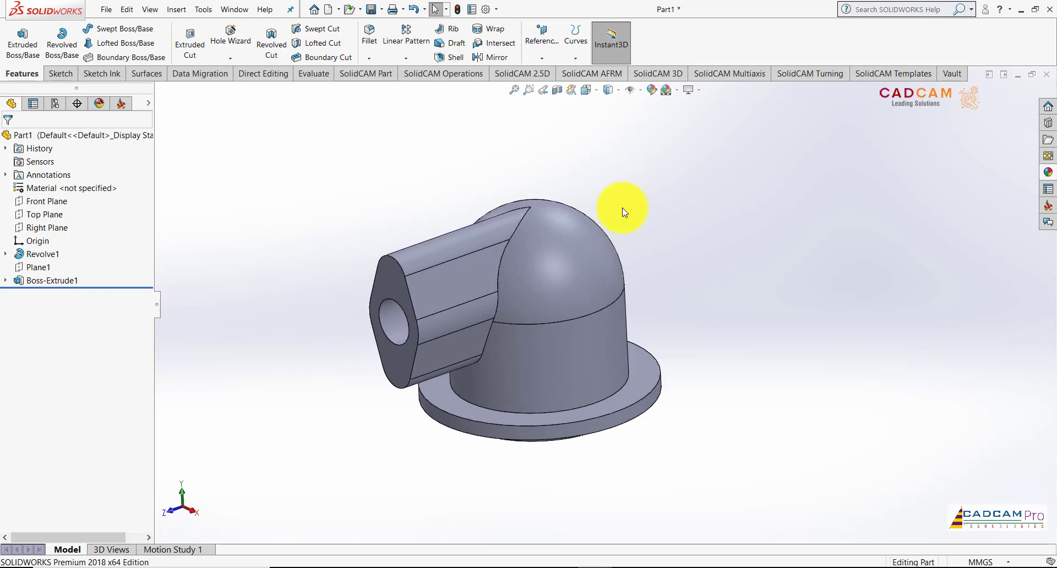
click(407, 58)
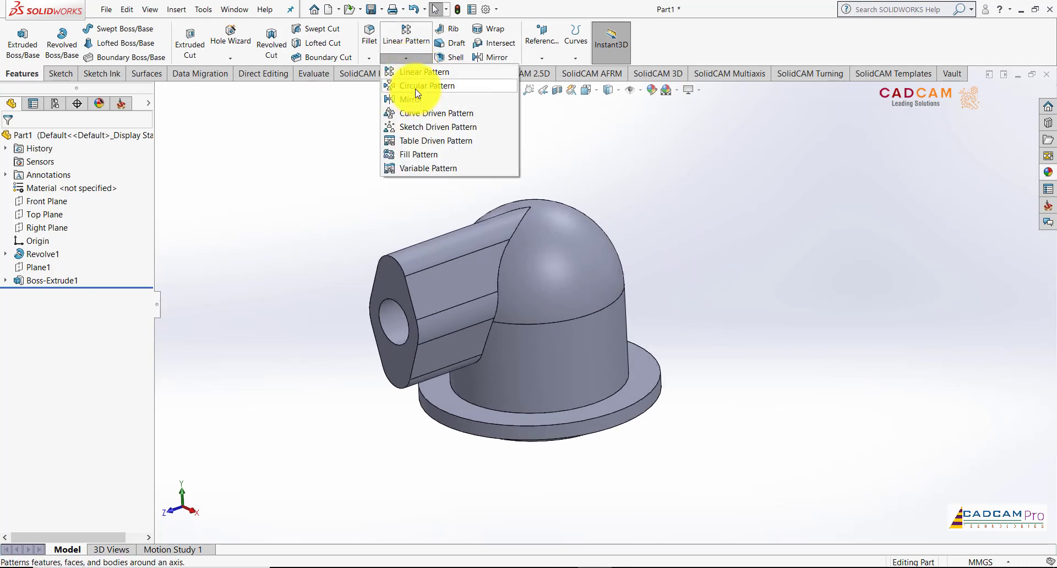
click(418, 86)
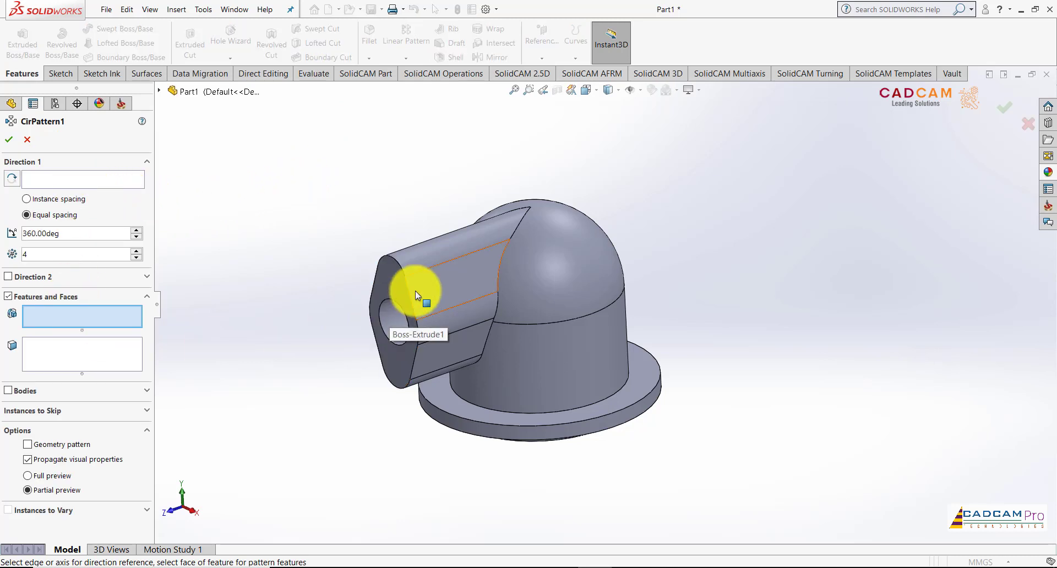
click(159, 91)
click(207, 238)
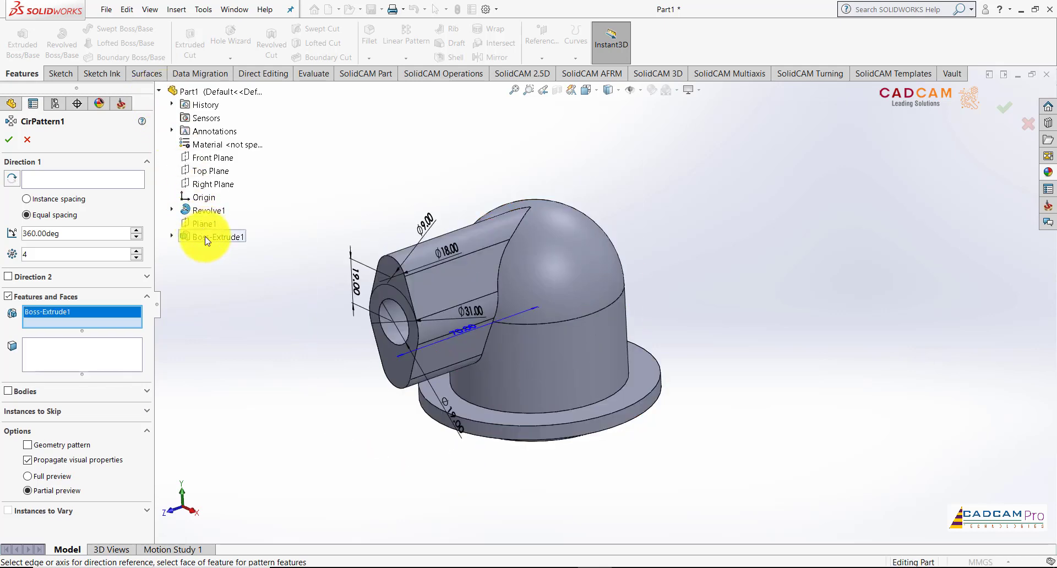
click(55, 184)
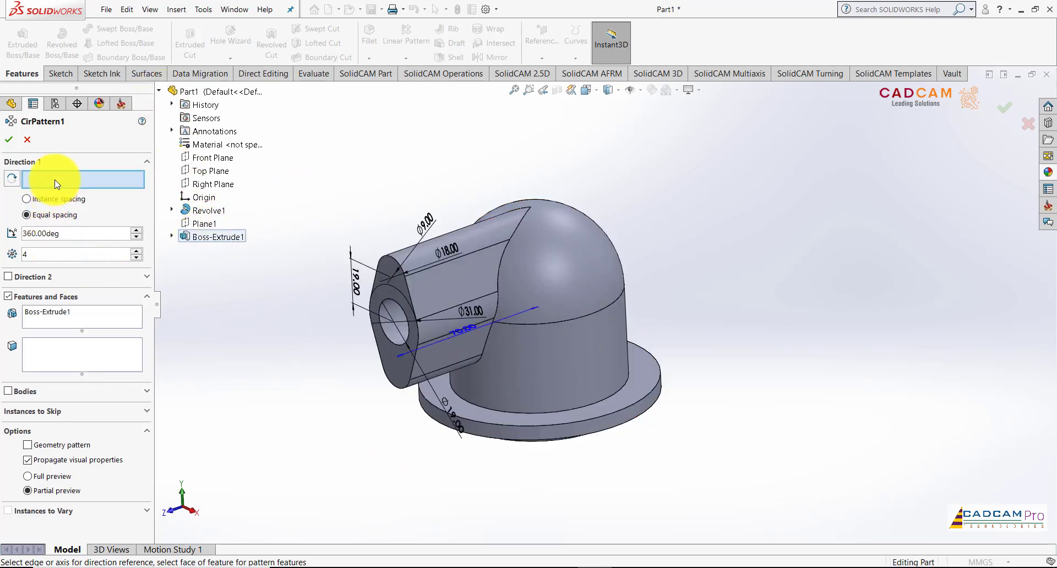
click(490, 433)
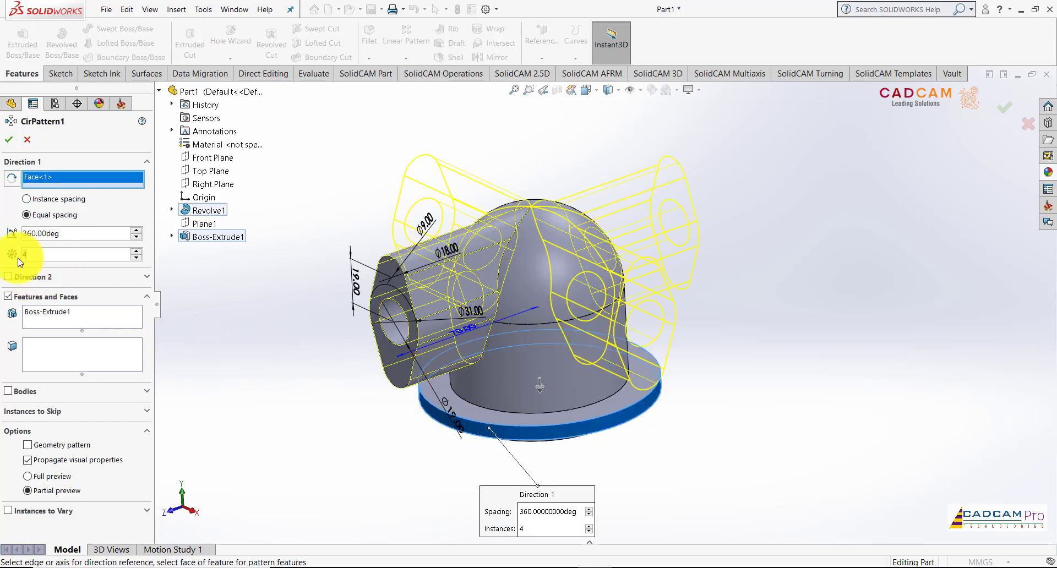
Set 2 instances at 45°, reverse the direction, and apply the pattern
double_click(70, 254)
text(2)
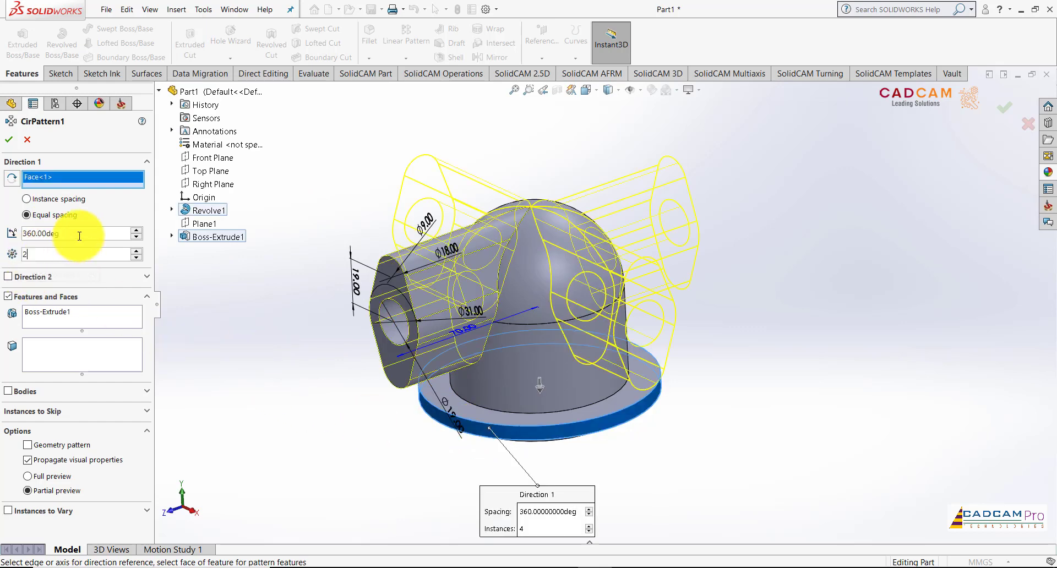
drag(80, 236, 1, 231)
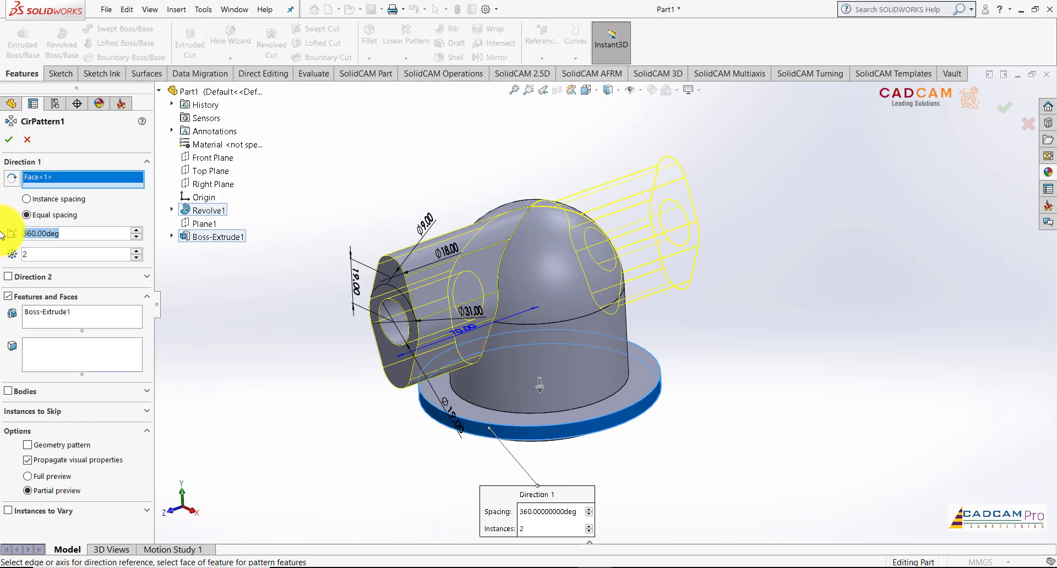
text(45)
key(Return)
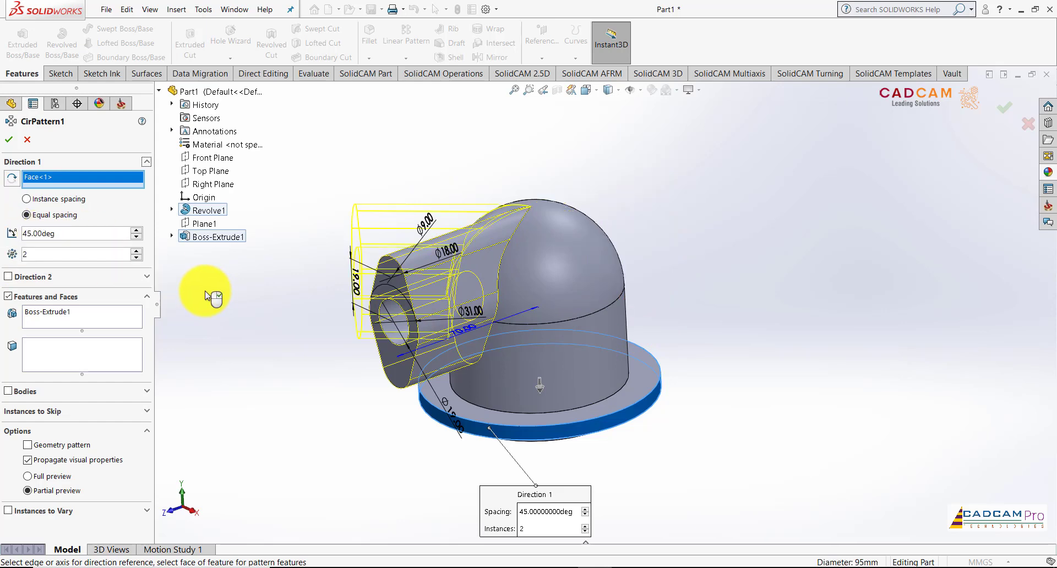
click(14, 180)
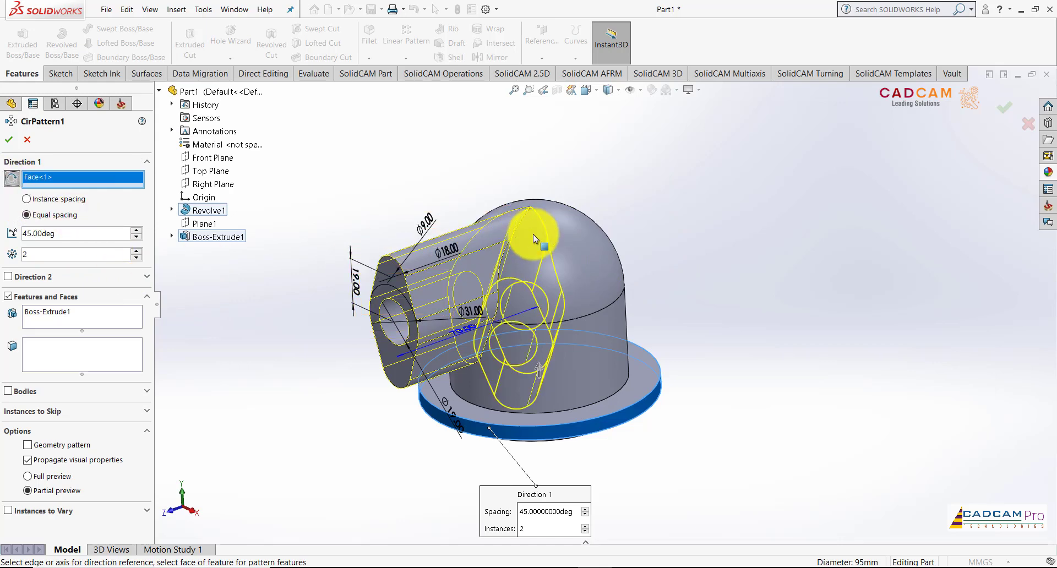
middle_drag(704, 246, 708, 242)
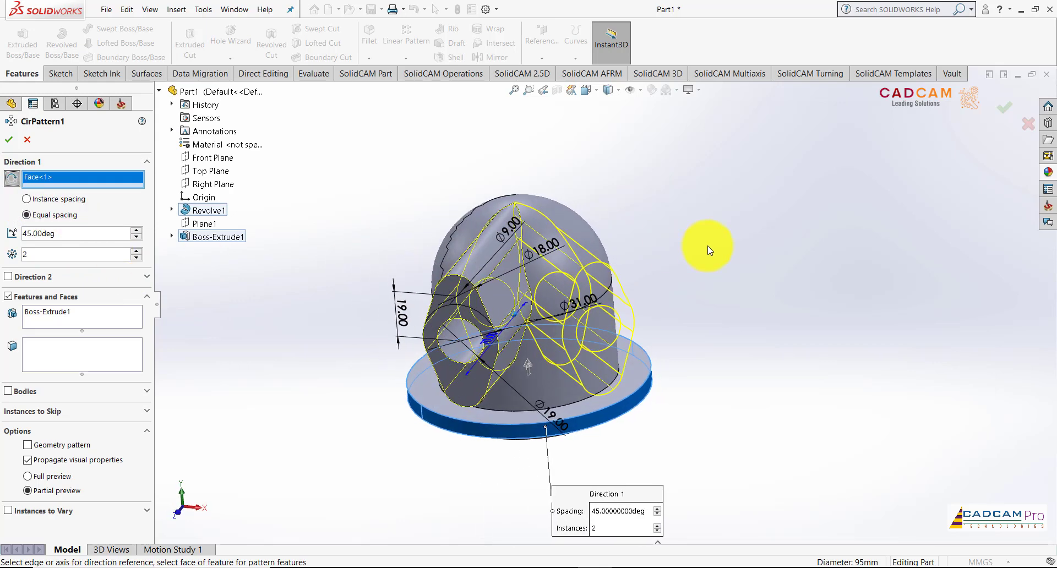
click(16, 140)
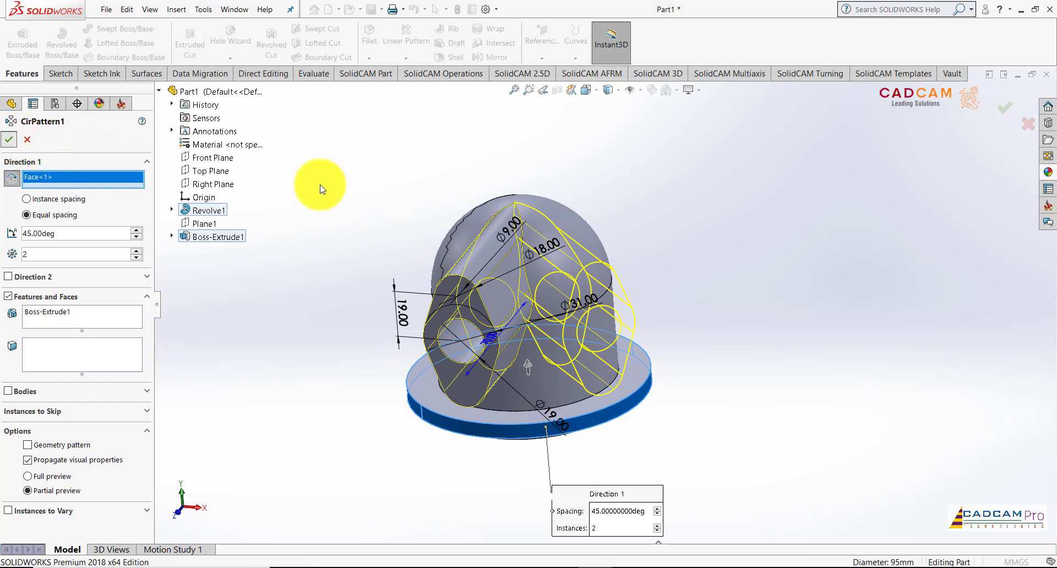
key(Left)
key(Left)
key(Left)
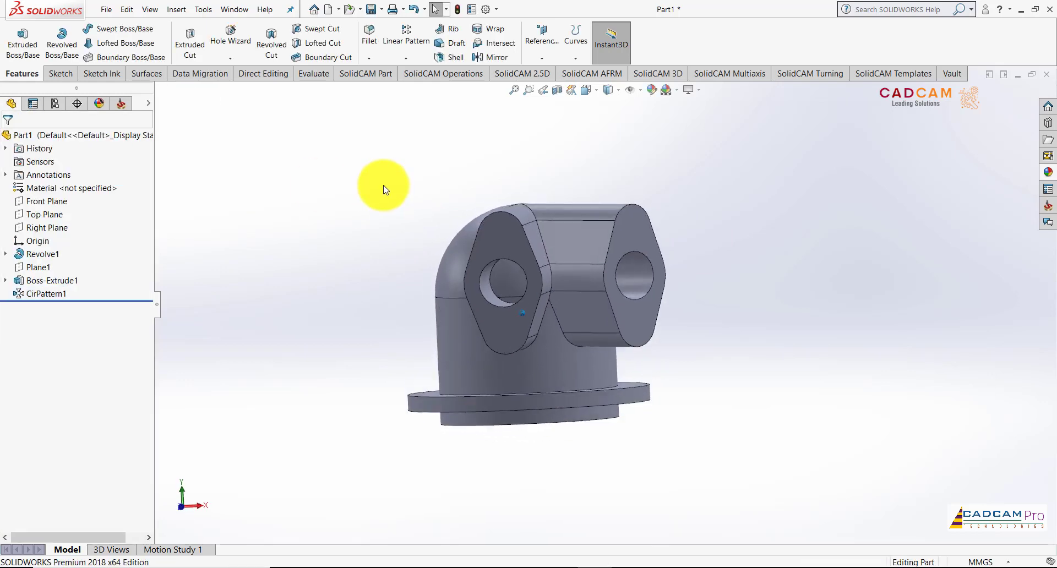
key(Left)
key(Left)
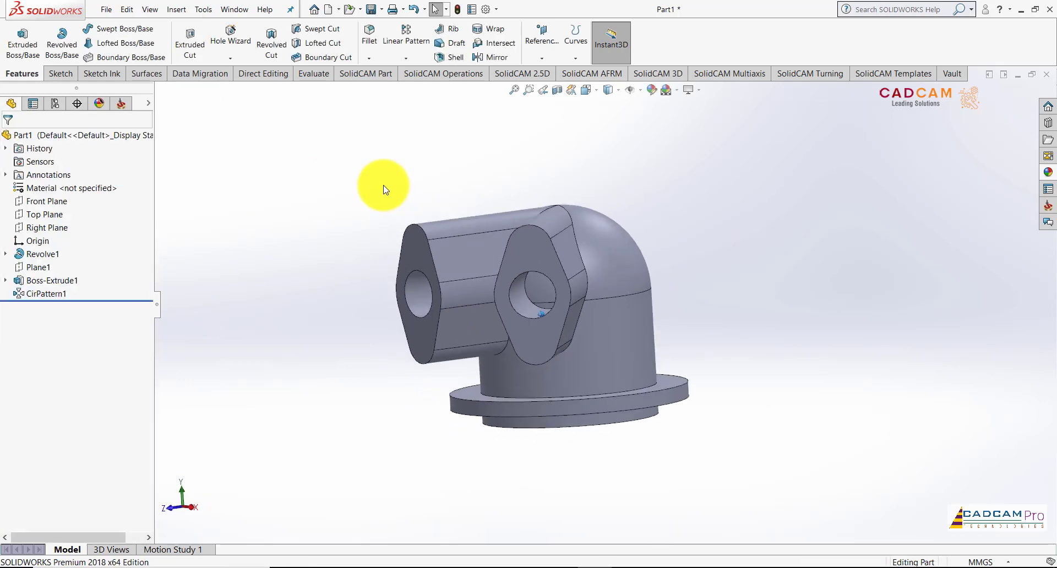
key(Left)
key(Left)
key(Left)
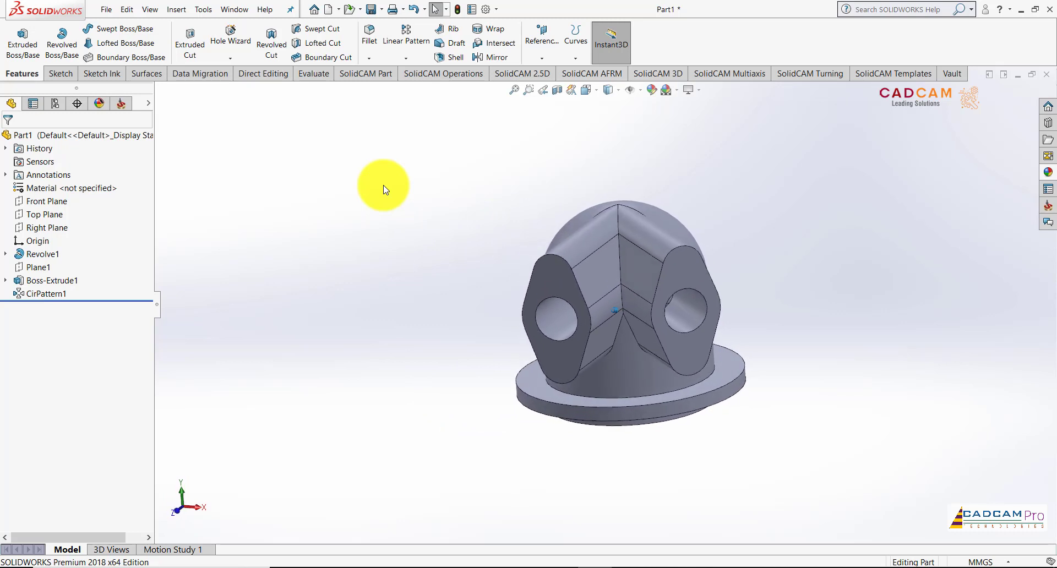
key(Left)
key(Left)
key(Left)
key(Left)
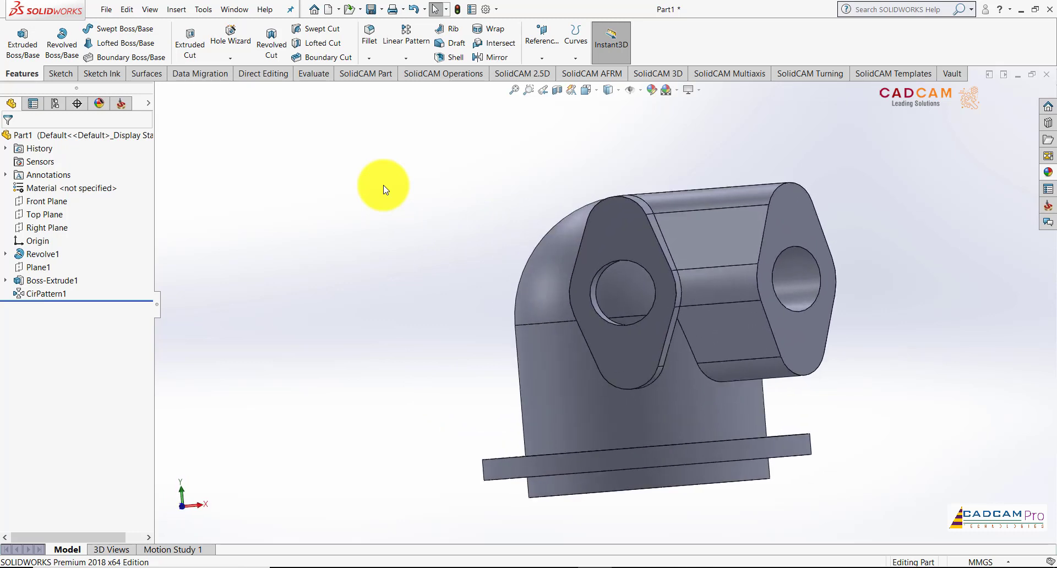
key(Up)
key(Up)
key(Up)
key(Up)
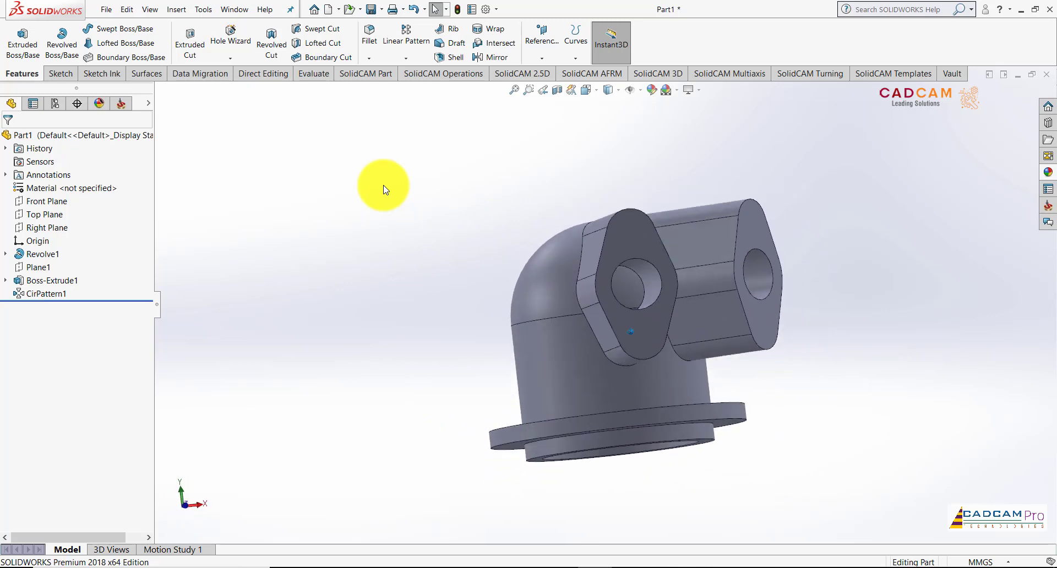
key(Up)
key(Up)
key(Up)
key(Down)
key(Down)
key(Down)
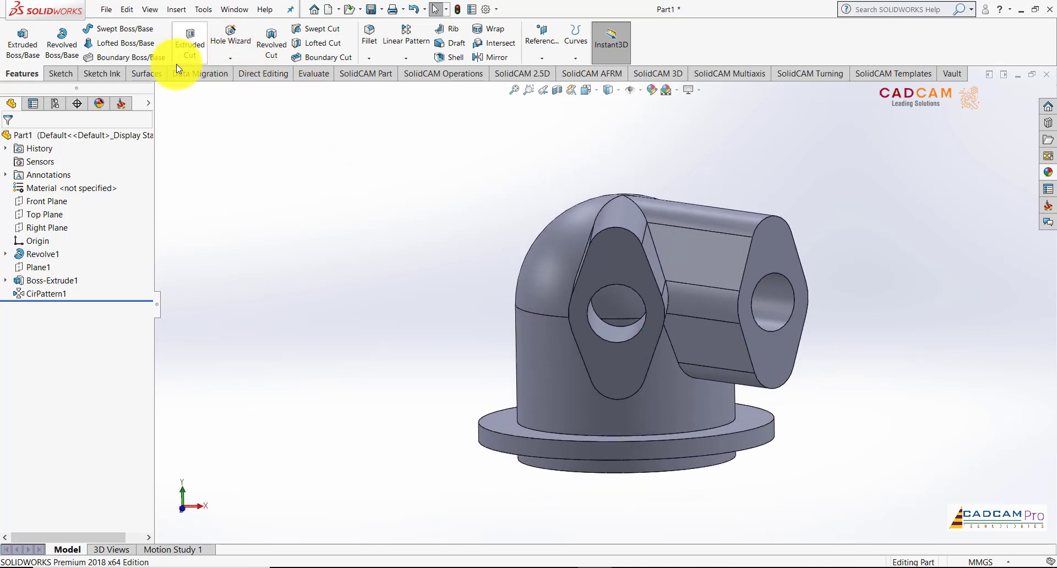
Select the front port hole's two faces in Delete Face with the Delete and Patch option
click(258, 74)
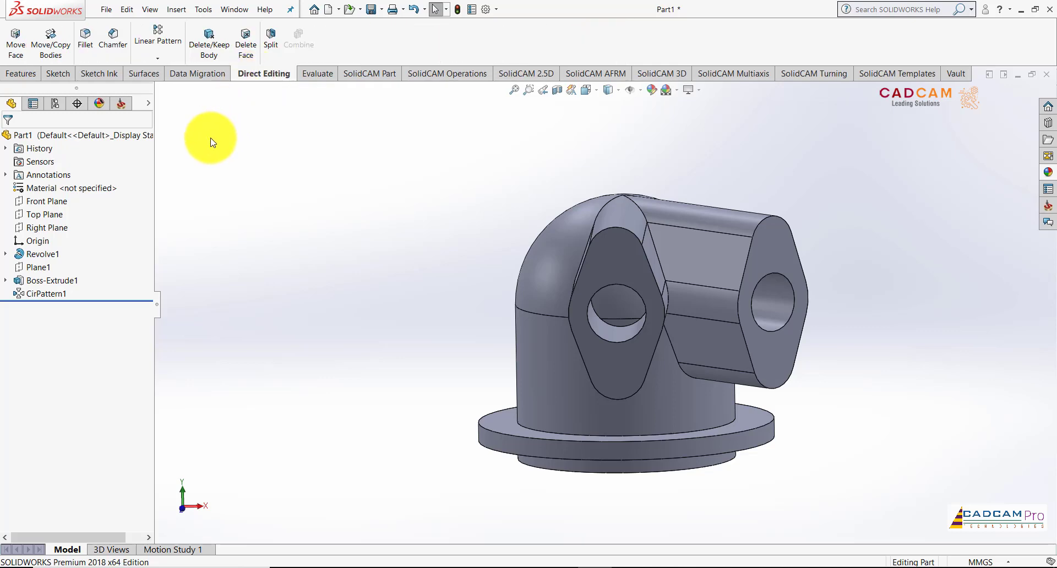
click(246, 57)
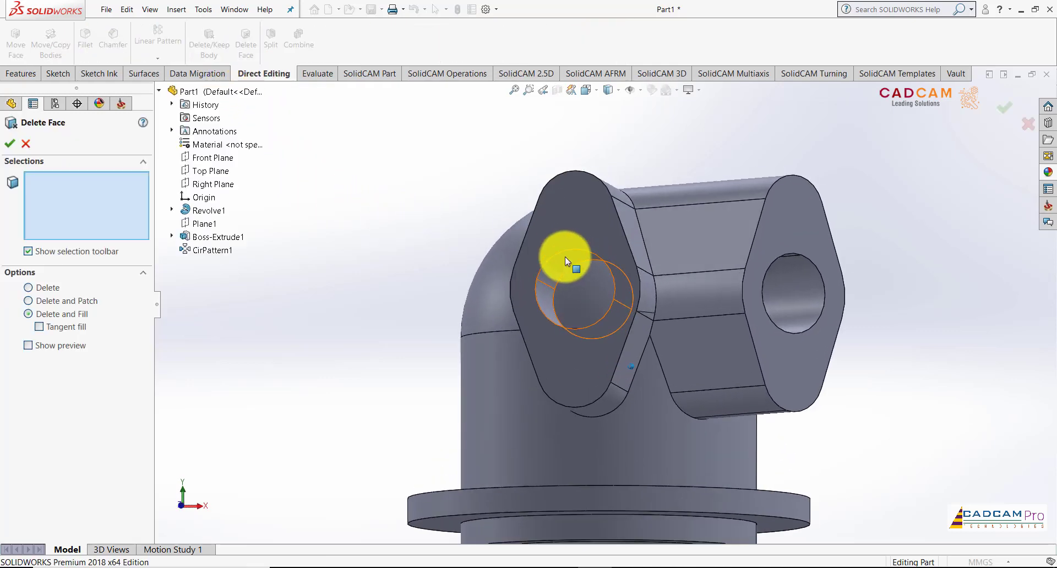
click(579, 286)
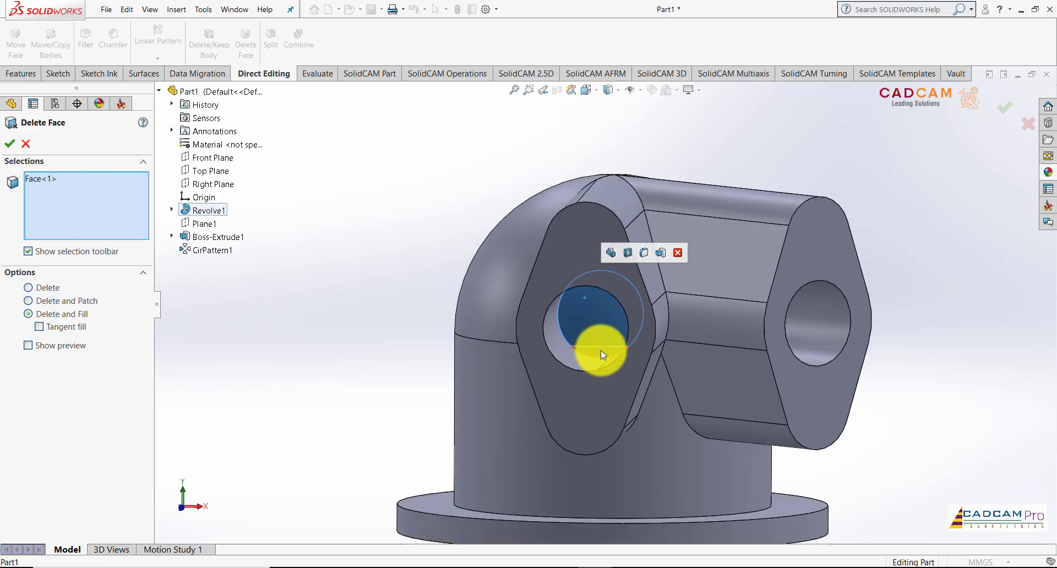
click(600, 350)
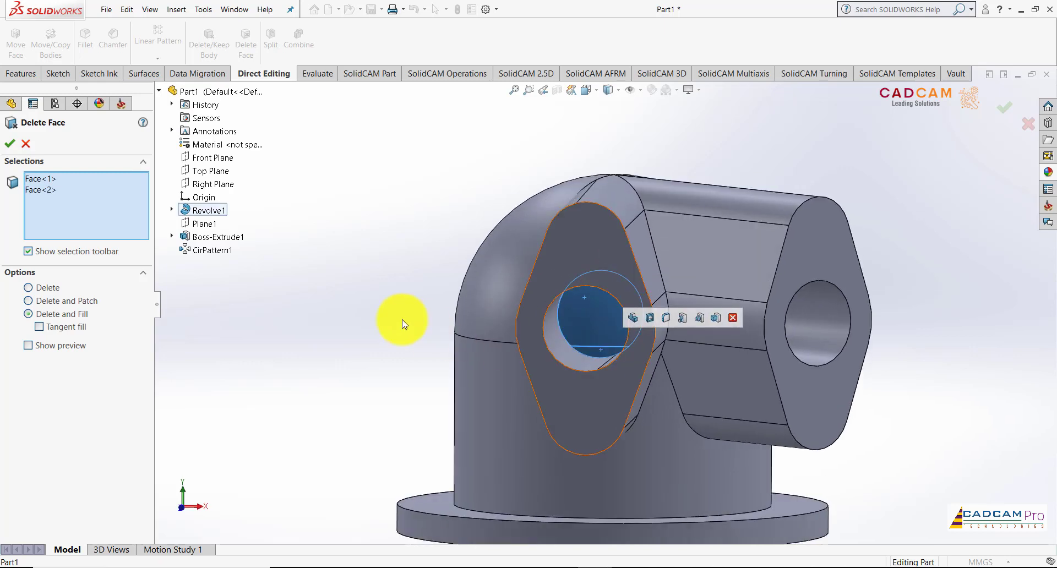
click(50, 303)
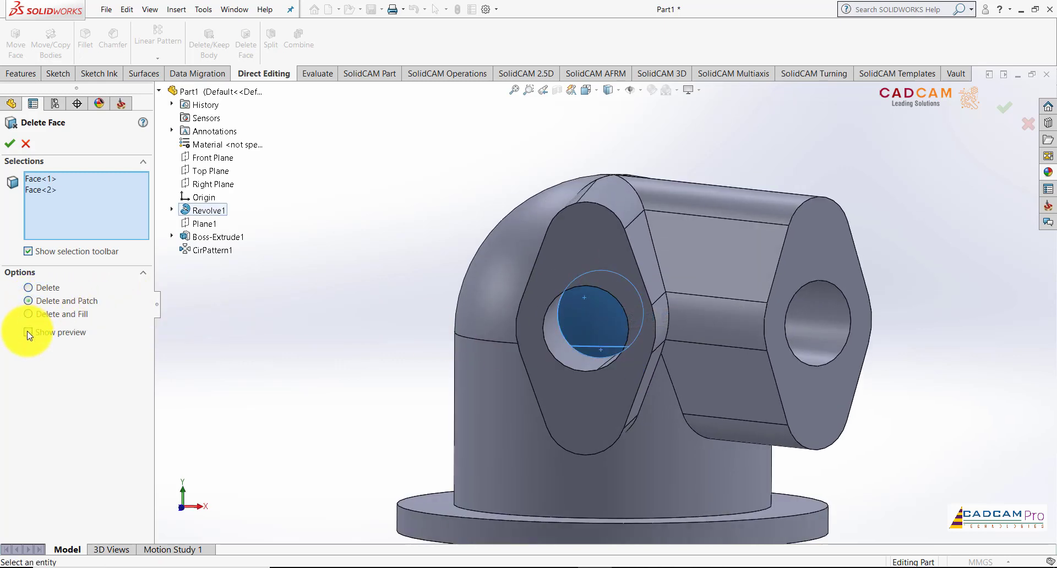
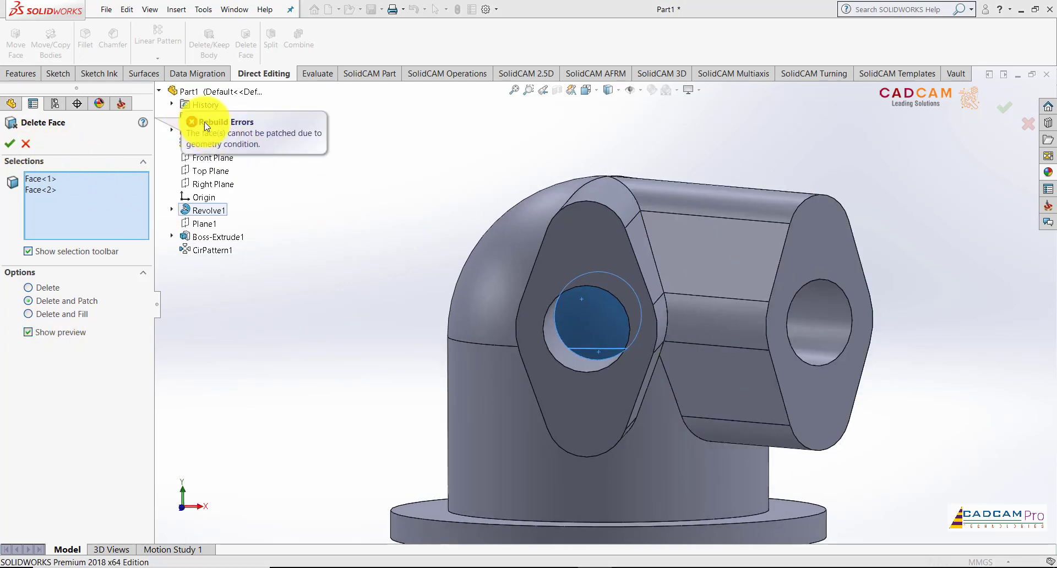
Cancel the failed face deletion and turn the model until both ports face forward
click(25, 143)
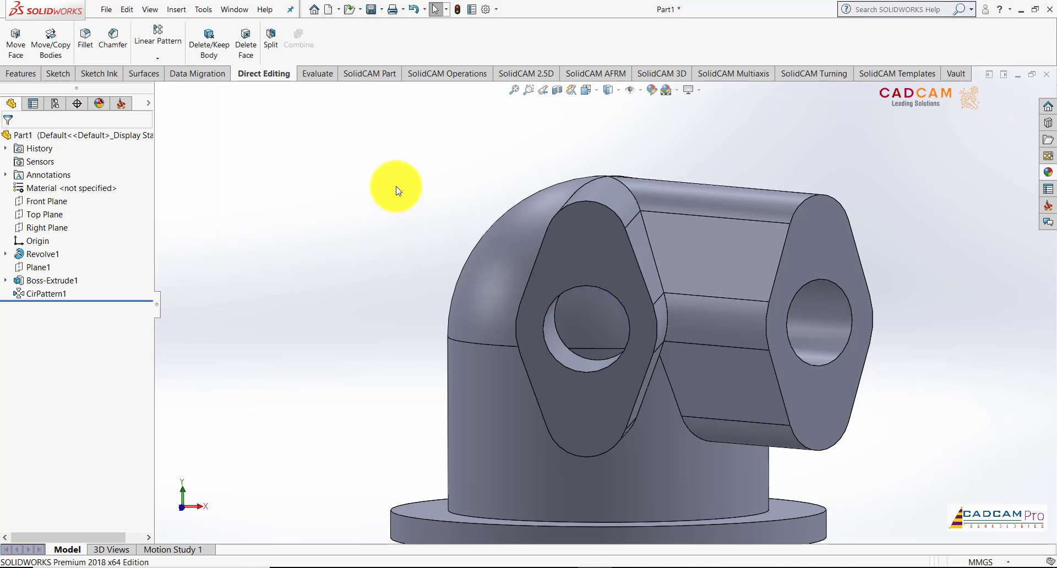
key(Left)
key(Left)
key(Left)
key(Left)
key(Left)
key(Left)
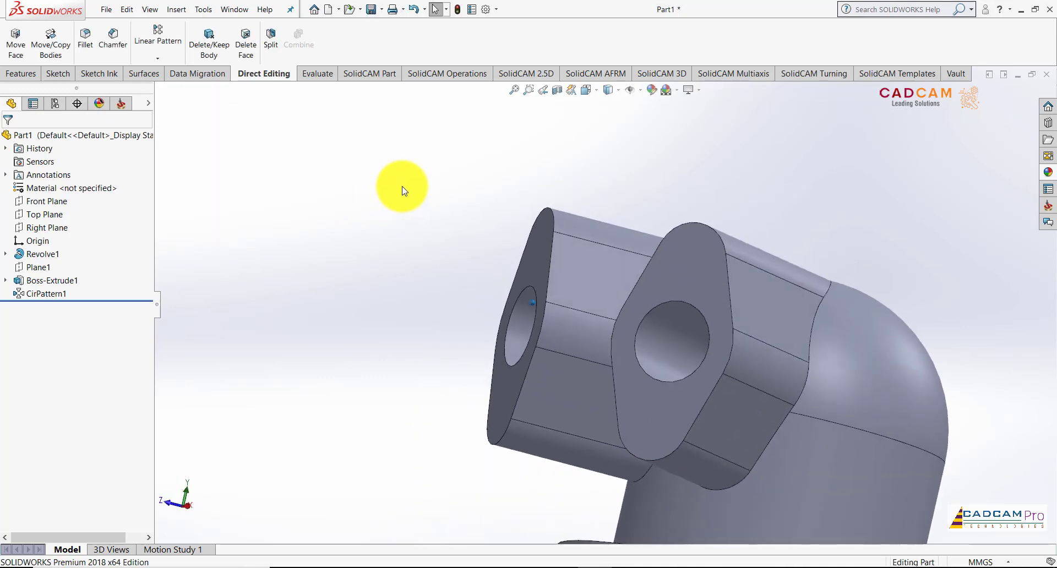
key(Left)
key(Left)
key(Left)
key(Left)
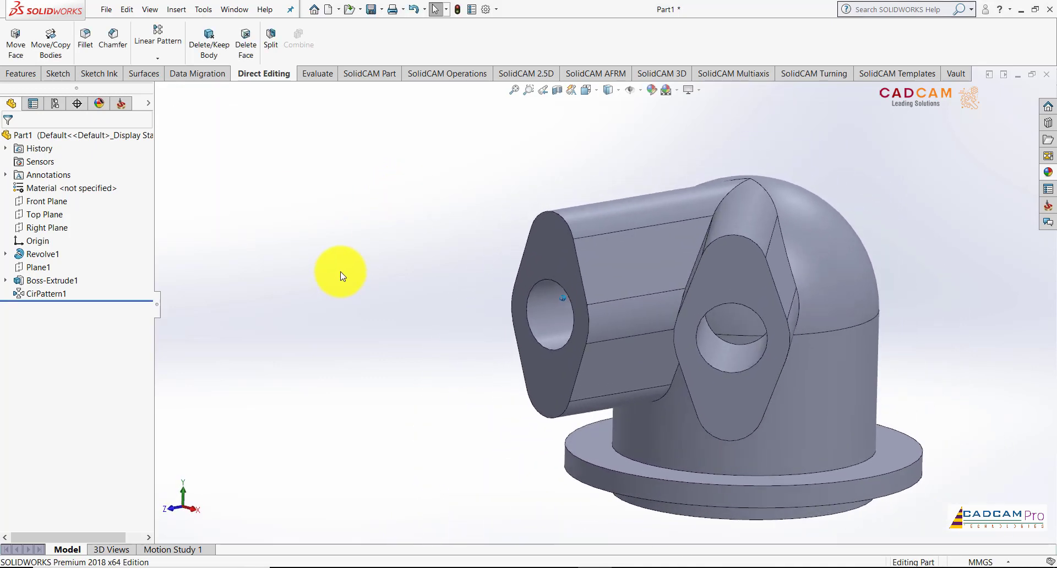
key(Left)
key(Left)
key(Left)
key(Left)
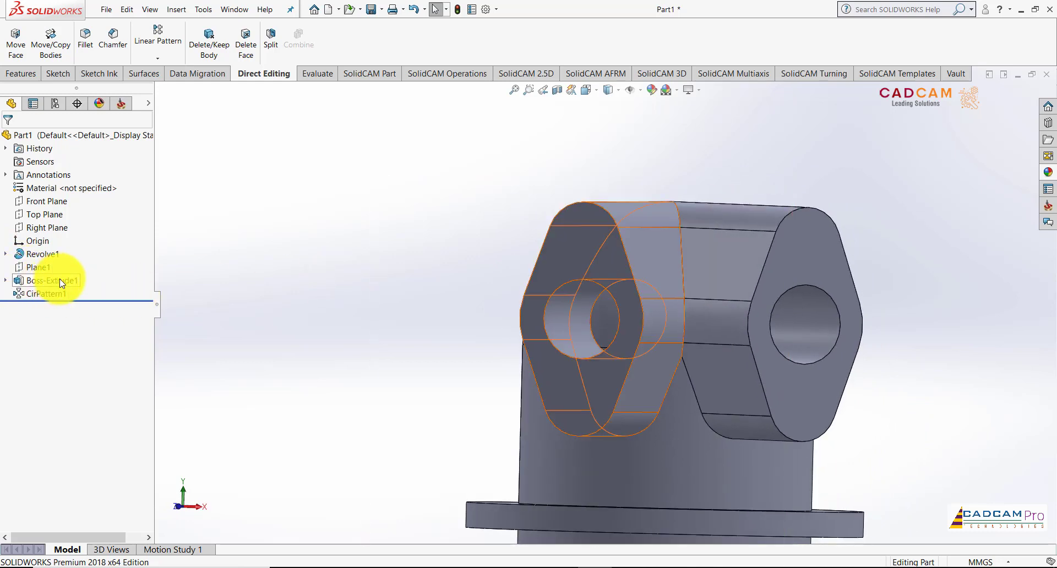
Expand Revolve1 and Boss-Extrude1, then show Sketch2's circles on the model
click(6, 255)
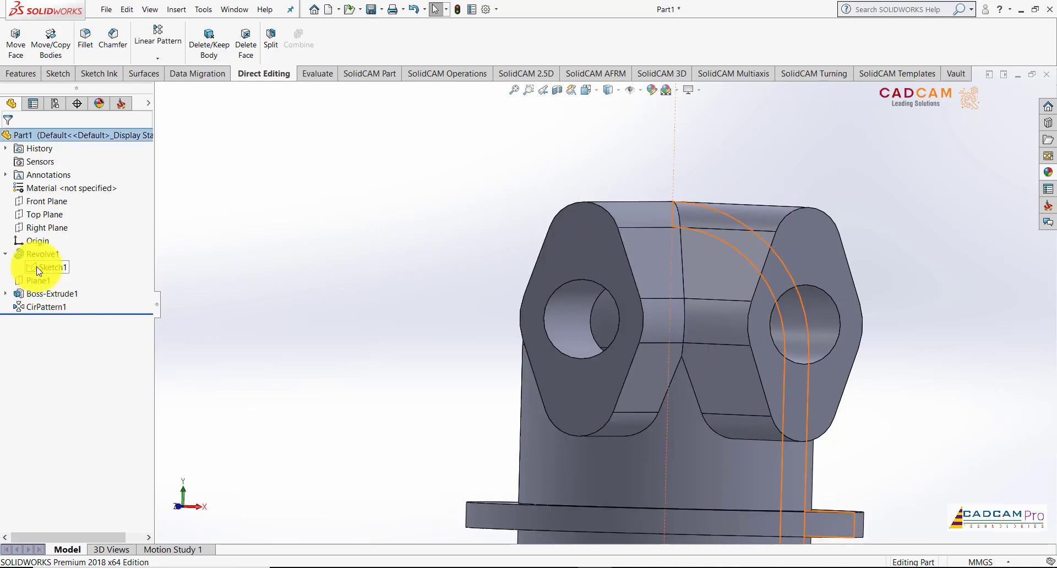
click(37, 300)
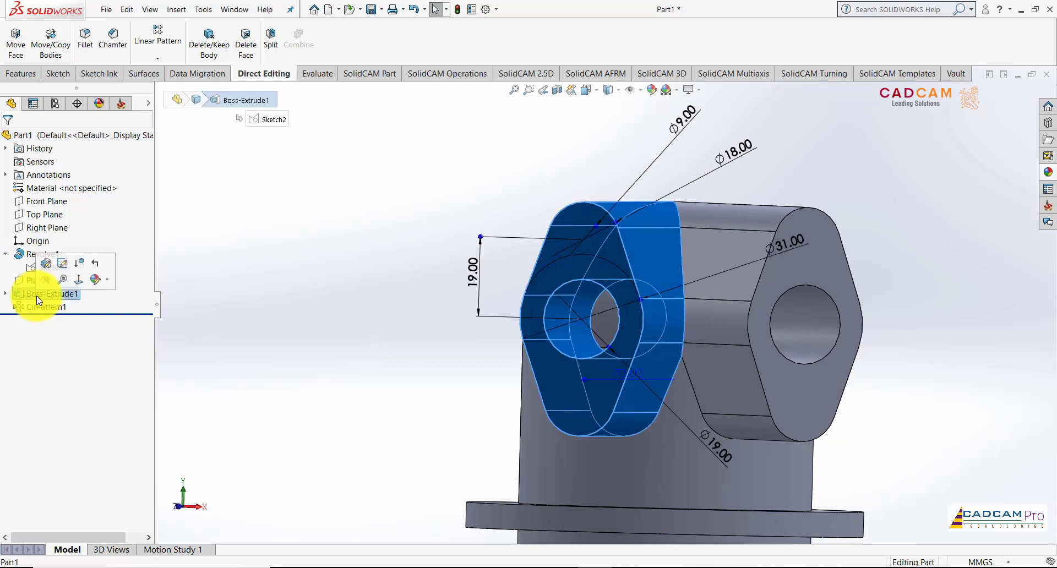
click(346, 301)
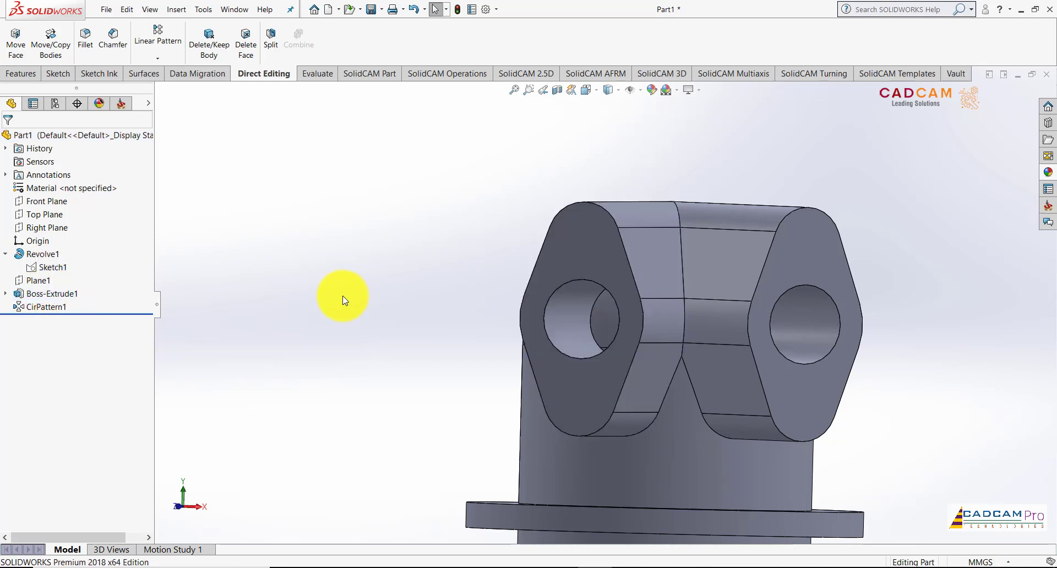
click(5, 294)
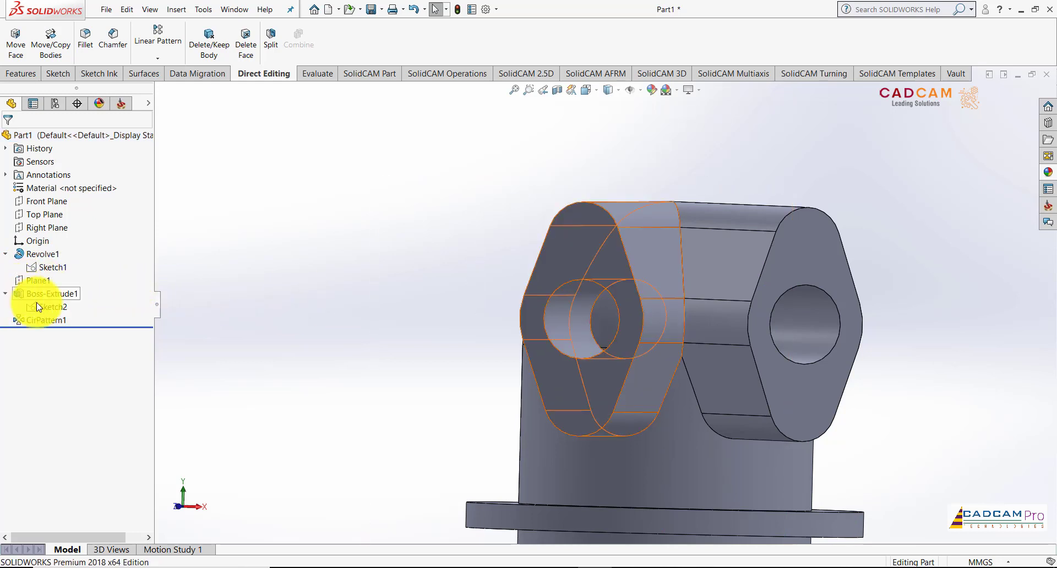
click(49, 307)
click(57, 290)
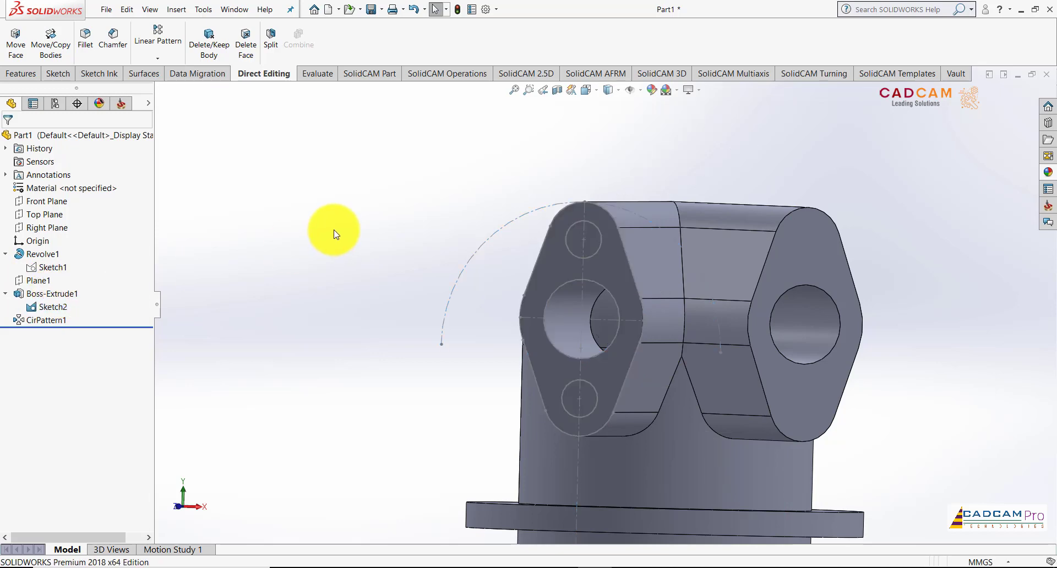
Extrude-cut Sketch2's 19 mm circle 73 mm deep into the left port
click(22, 73)
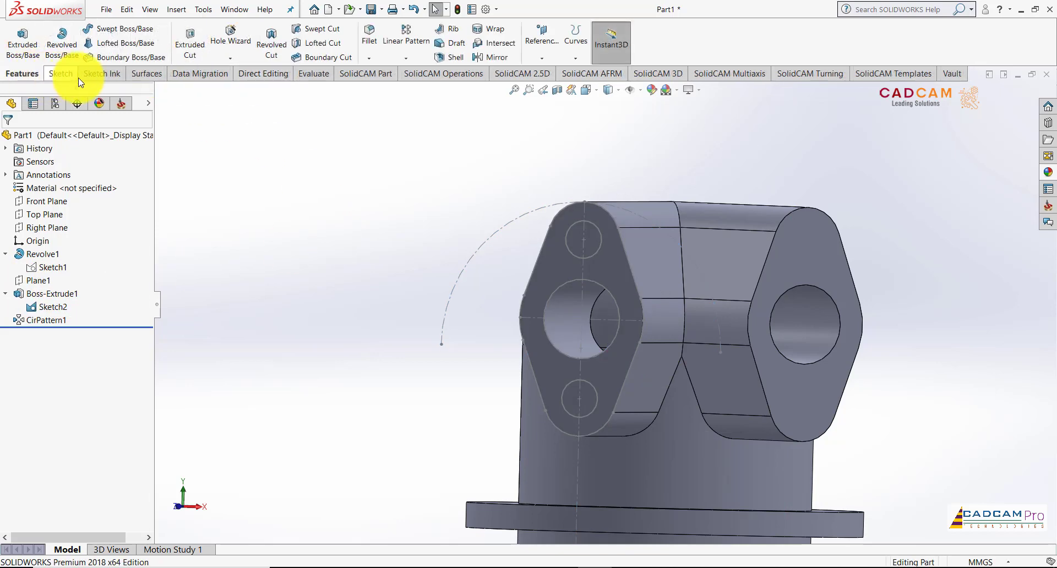
click(198, 53)
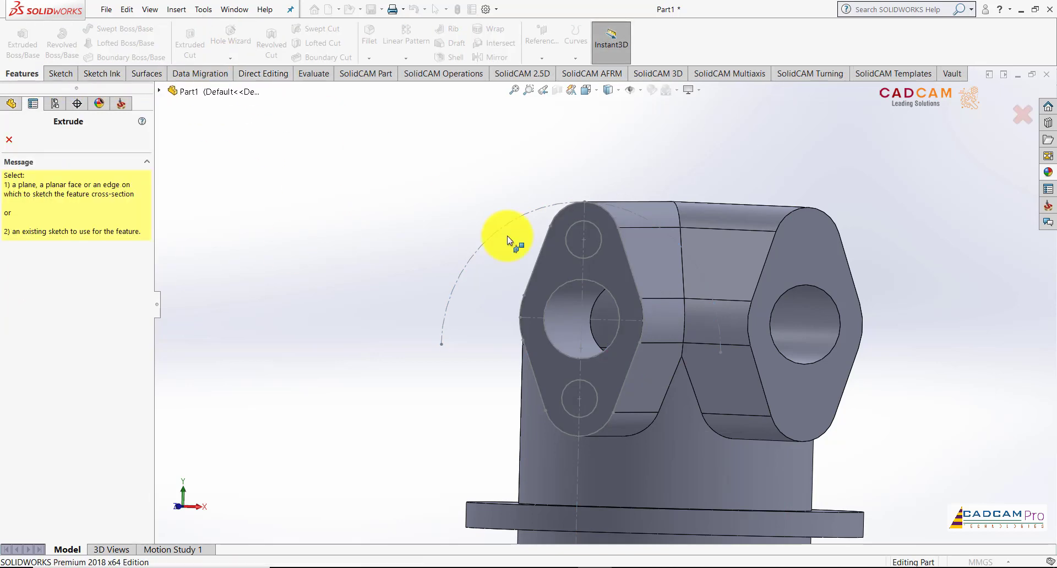
click(613, 303)
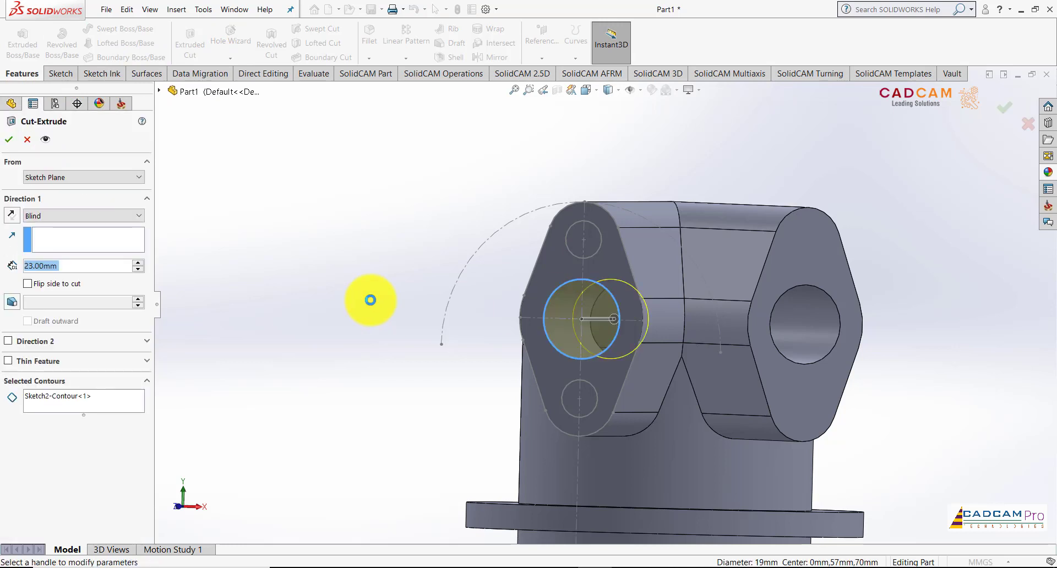
mouse_move(370, 299)
middle_down()
mouse_move(547, 311)
mouse_move(515, 321)
middle_up()
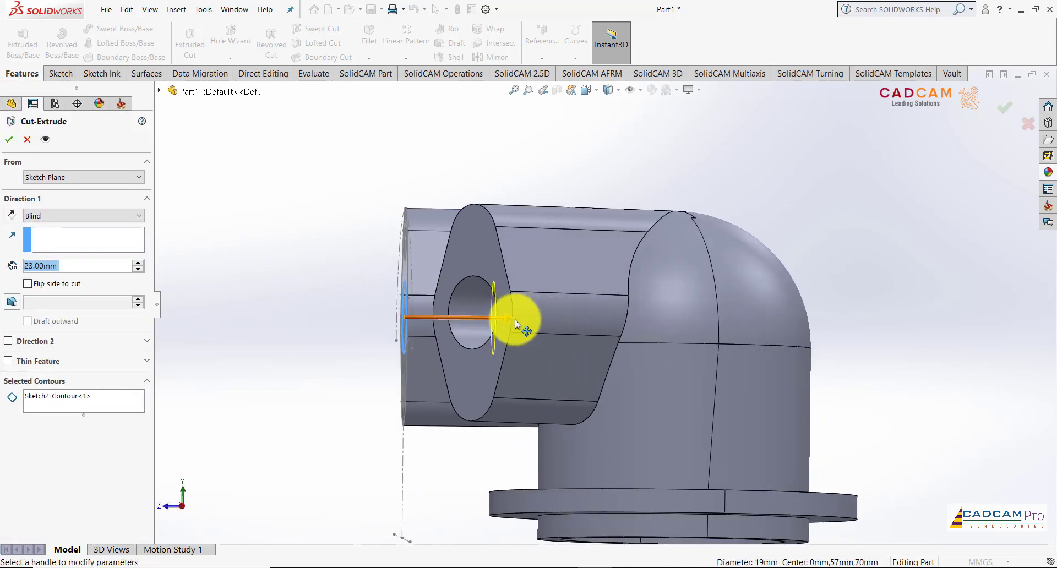
drag(554, 319, 673, 322)
key(Up)
key(Up)
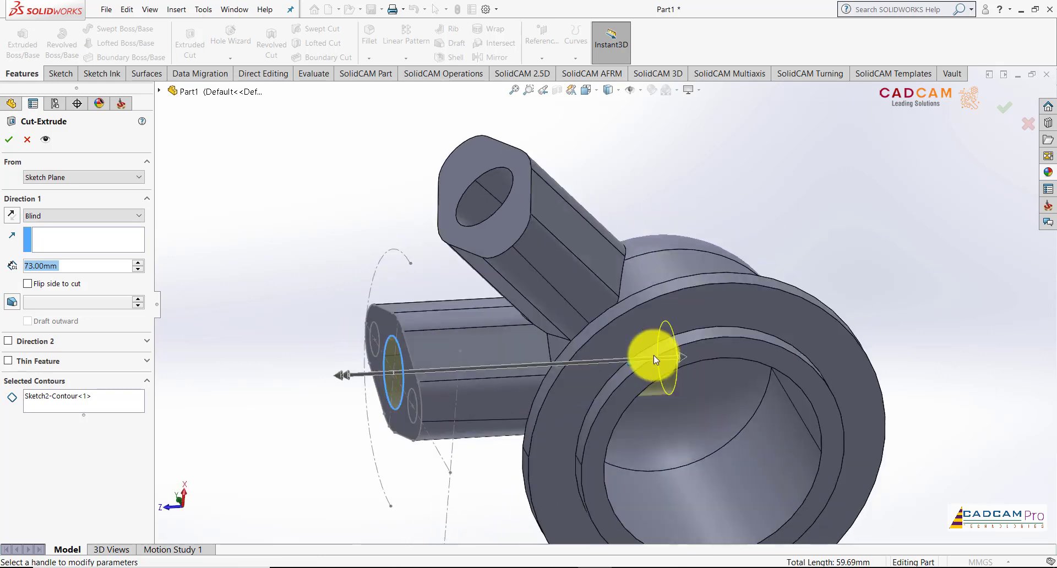
key(Up)
key(Up)
key(Up)
key(Up)
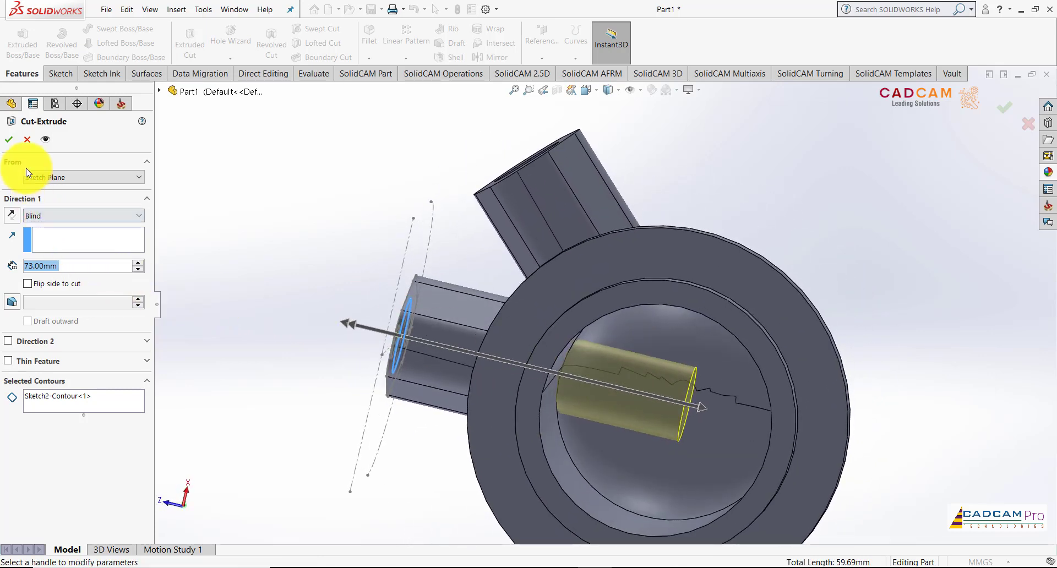
click(11, 143)
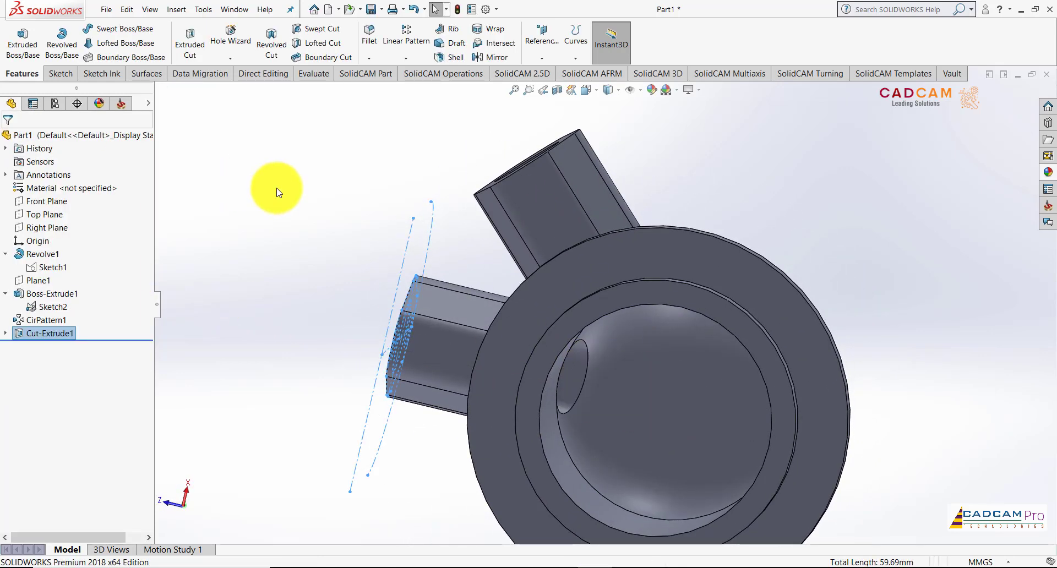
Reorder the feature history so Cut-Extrude1 sits before CirPattern1
key(Down)
key(Down)
key(Down)
key(Down)
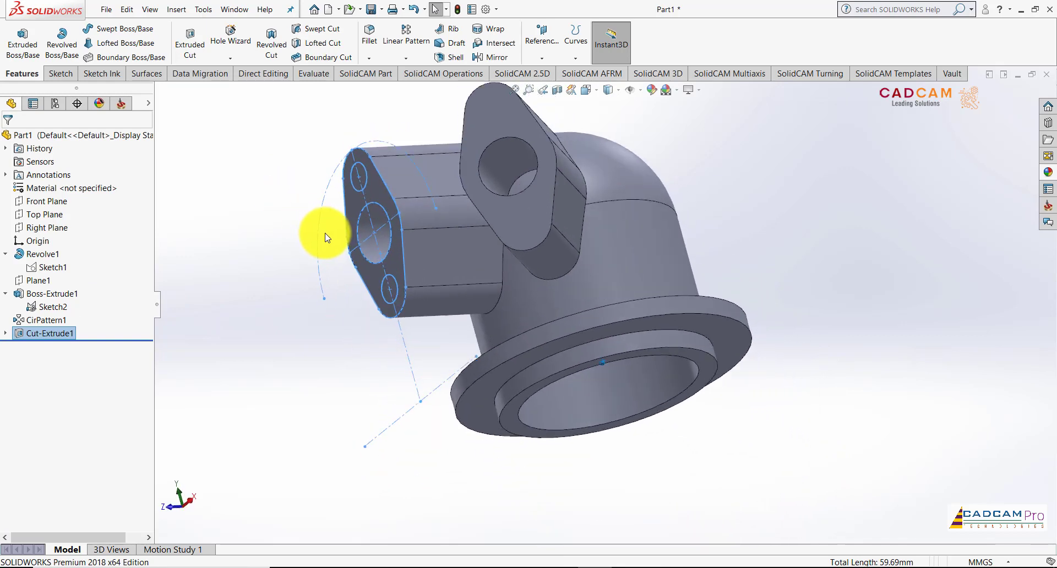
key(Down)
key(Down)
key(Down)
key(Down)
click(370, 247)
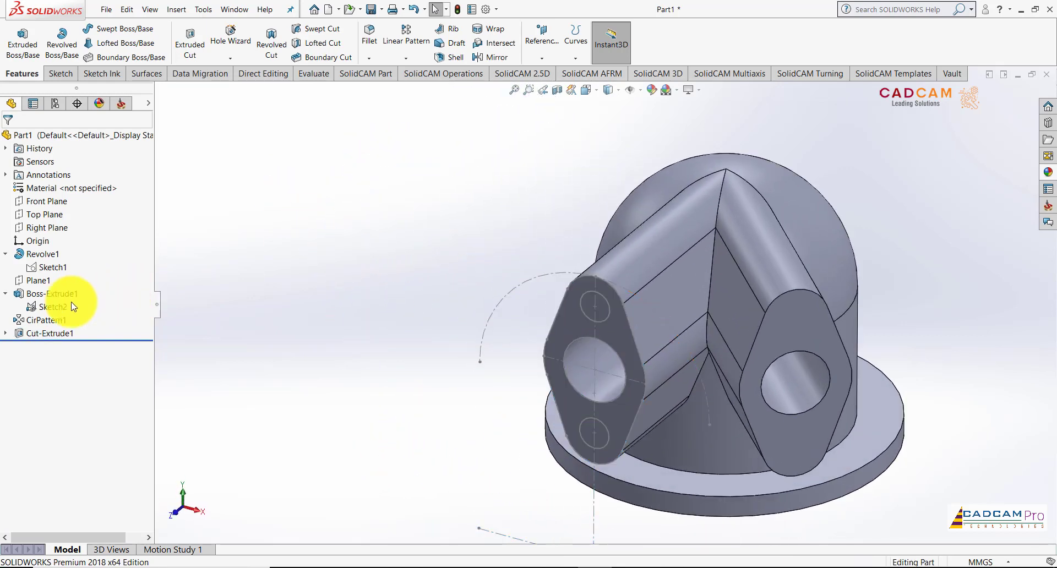
drag(73, 306, 55, 295)
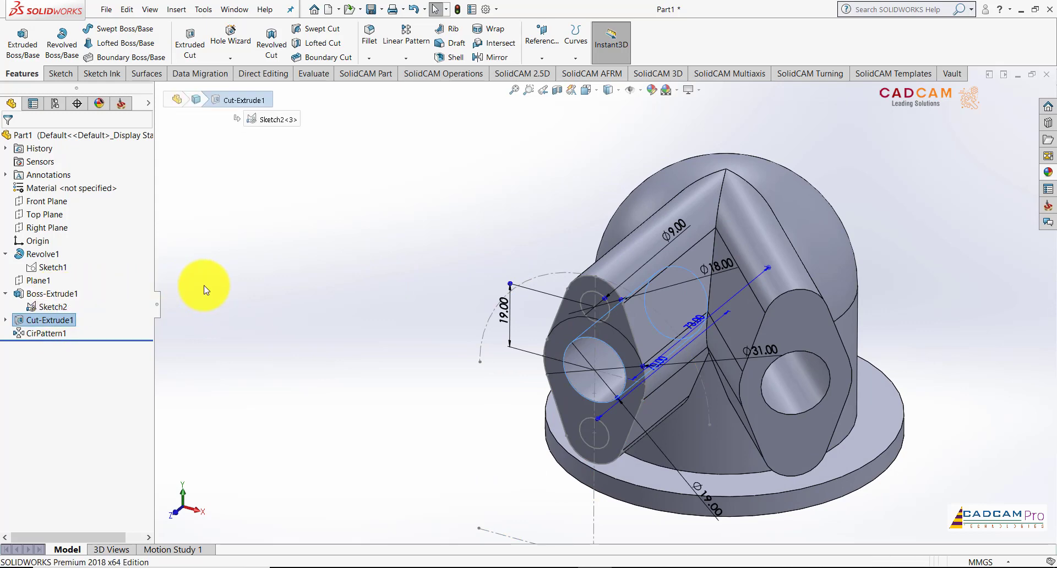
click(205, 290)
click(7, 295)
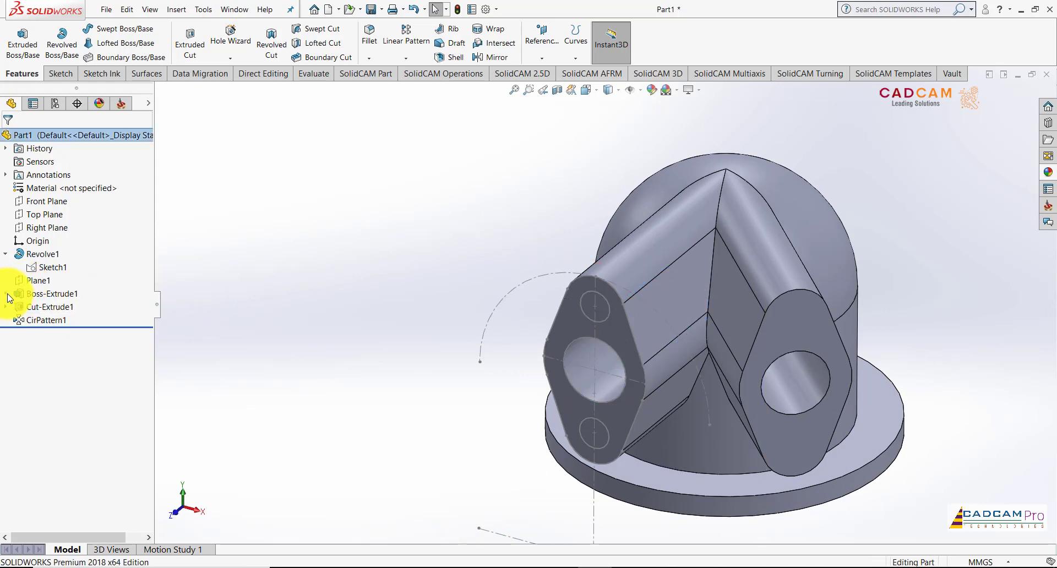
click(39, 320)
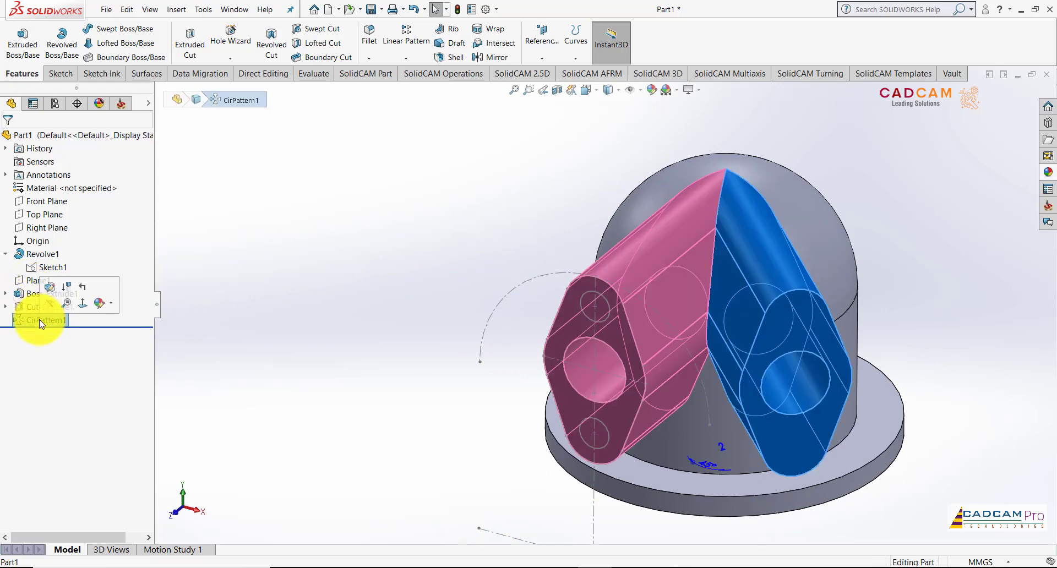
Add Cut-Extrude1 to CirPattern1's patterned features
click(49, 292)
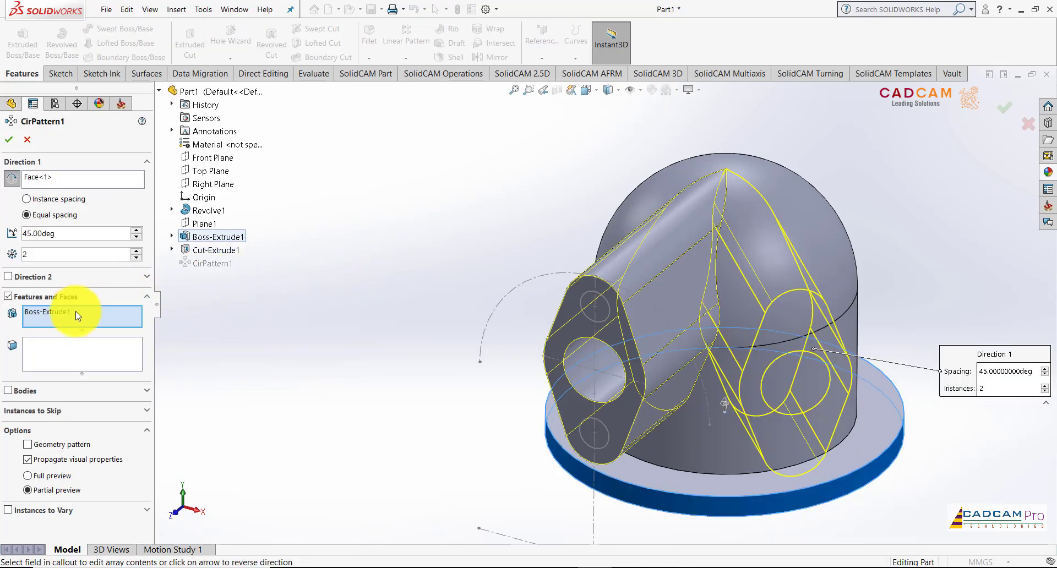
click(58, 313)
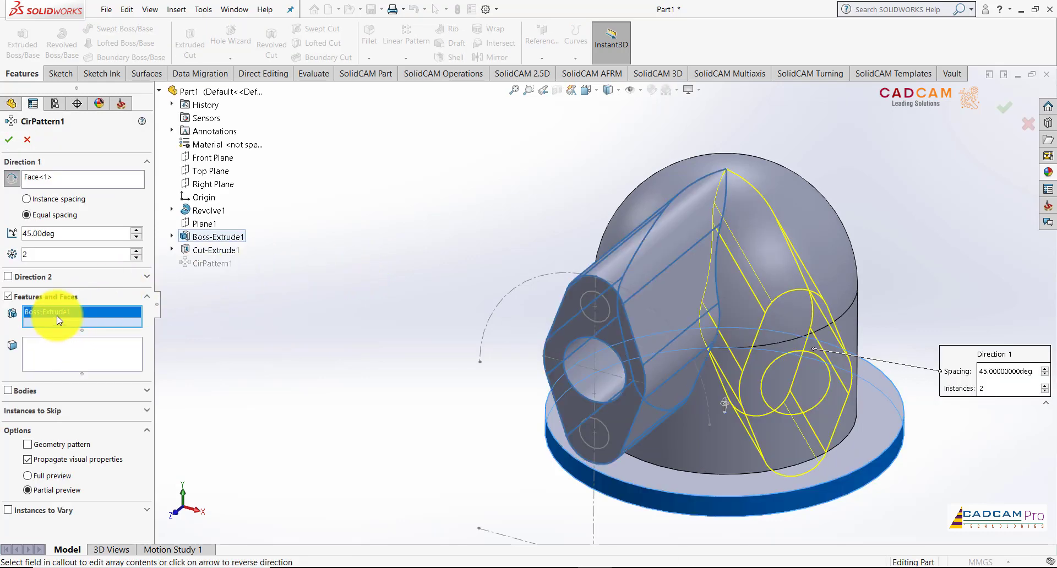
click(229, 256)
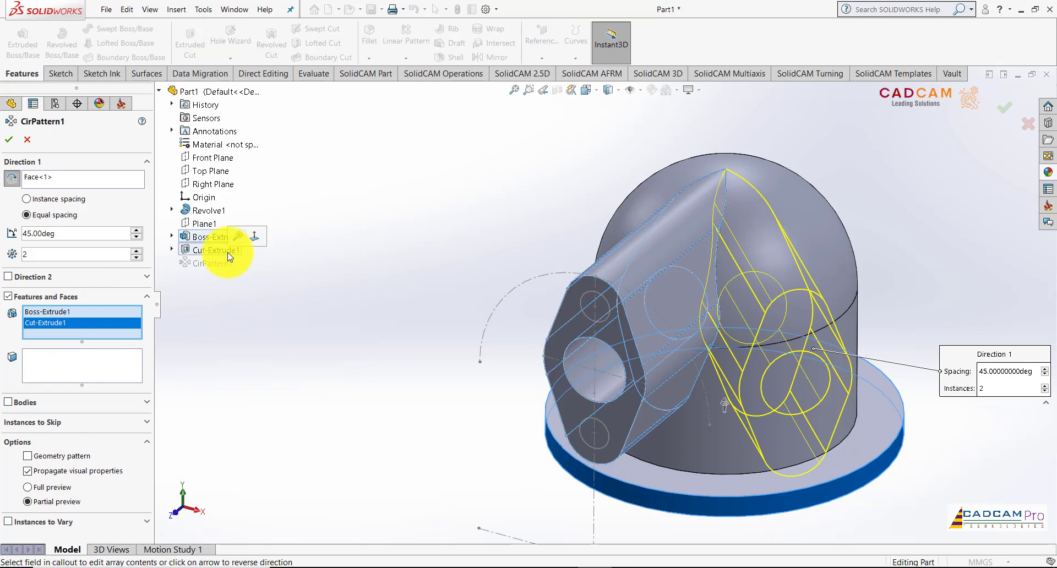
click(7, 142)
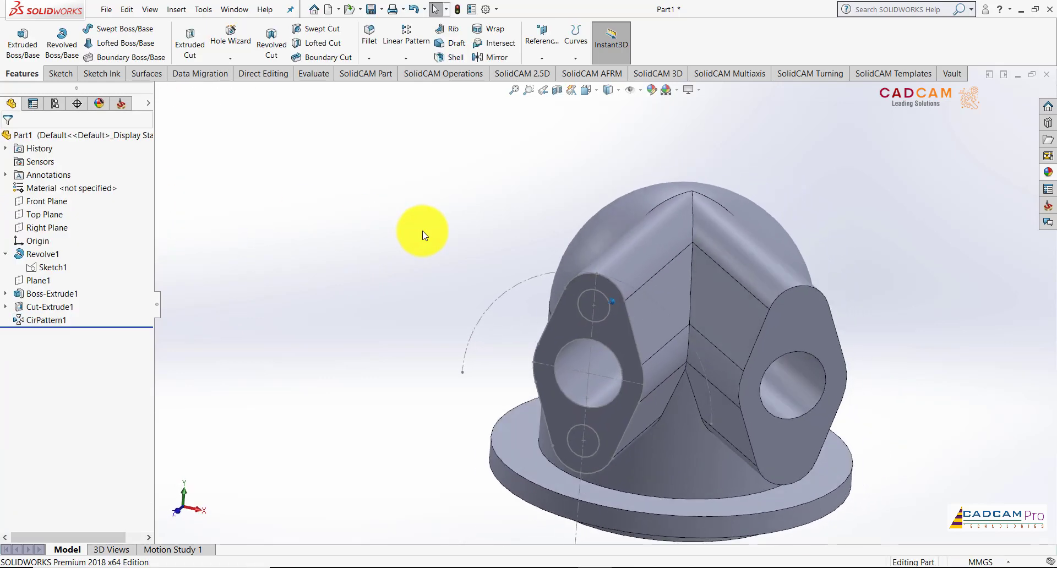
Rotate the model to check the bore on both ports and briefly show Sketch1's dimensions
key(Down)
key(Down)
key(Left)
key(Left)
key(Down)
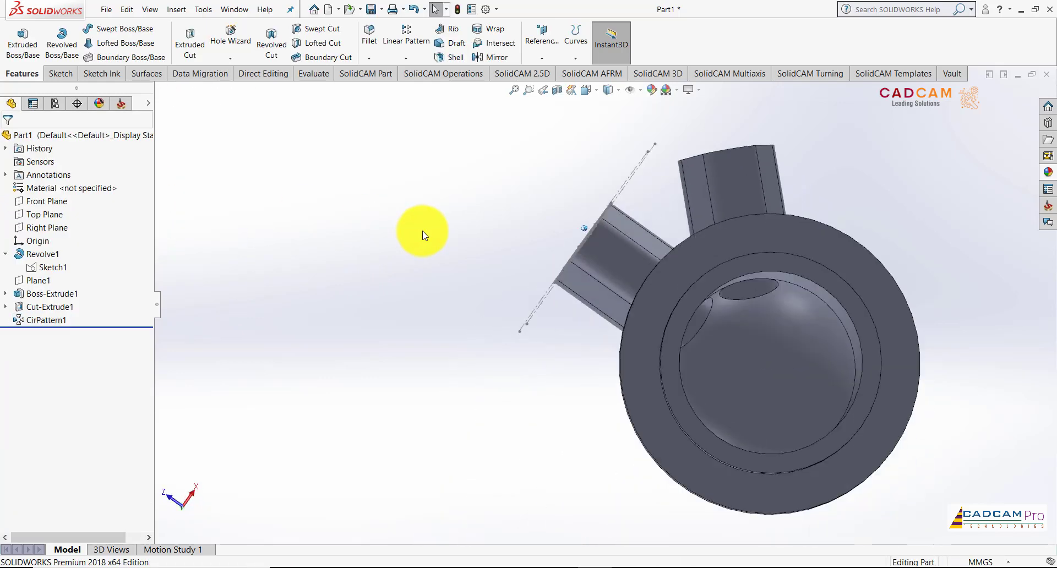
key(Down)
key(Left)
key(Up)
key(Up)
key(Up)
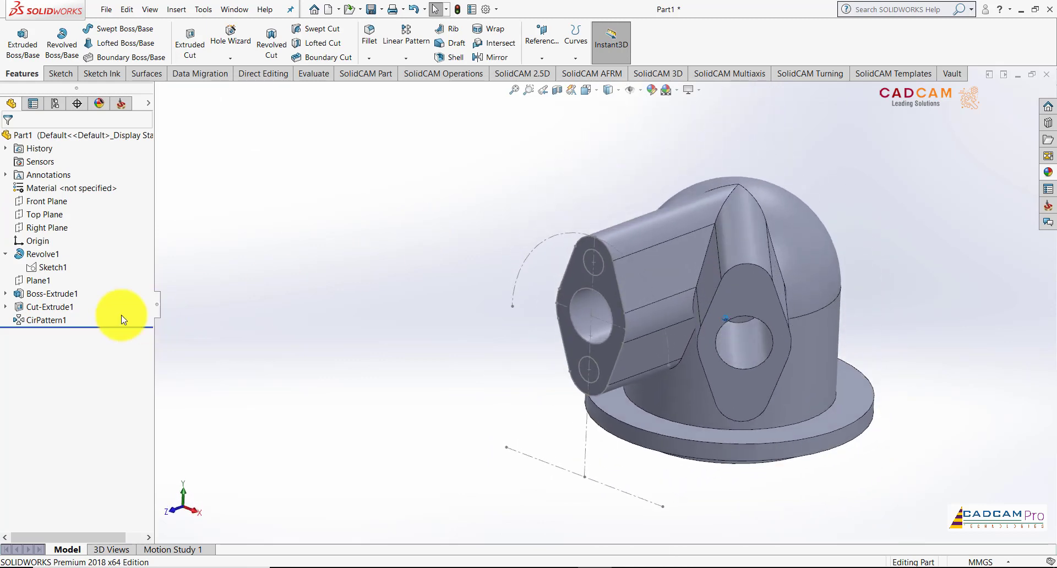
click(48, 268)
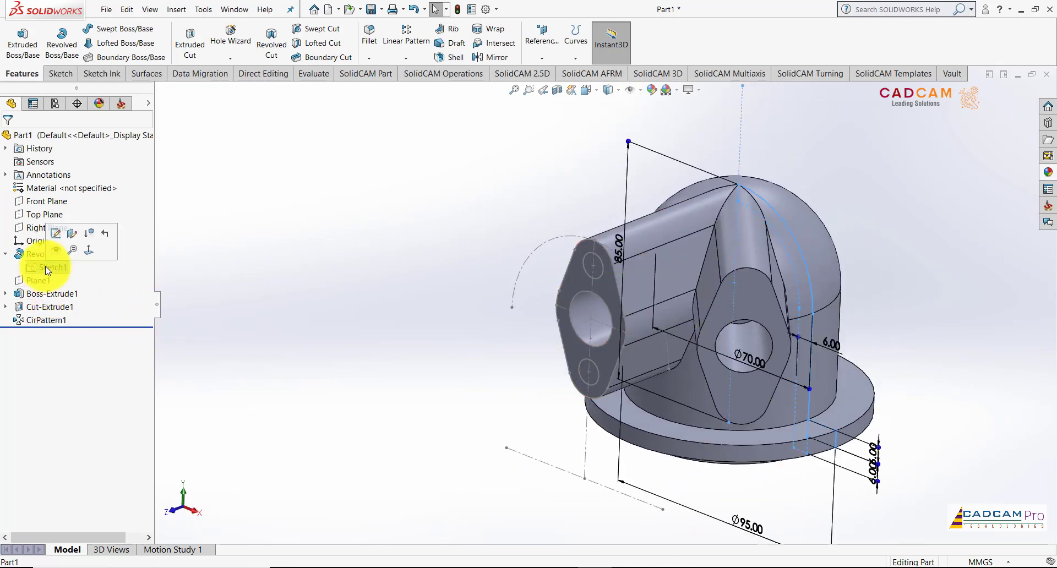
click(328, 245)
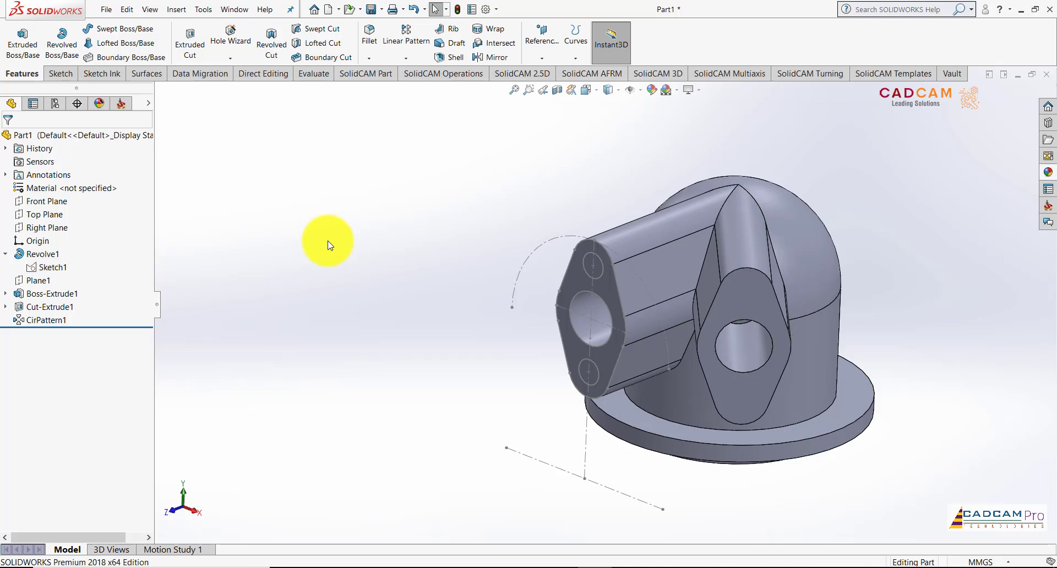
key(Left)
key(Left)
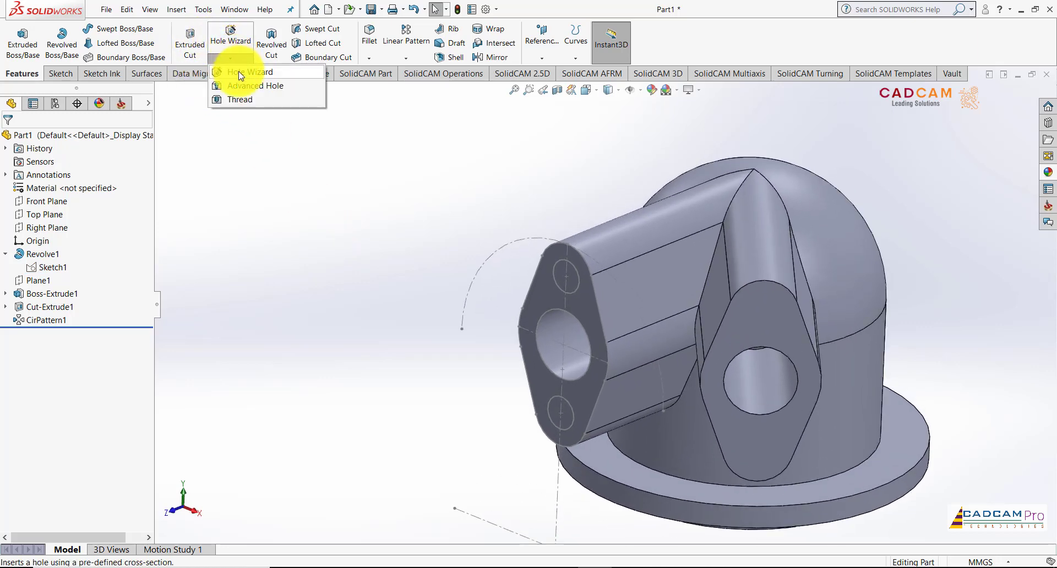
Set up a Simple blind hole with 10 mm diameter and 25 mm depth
click(239, 71)
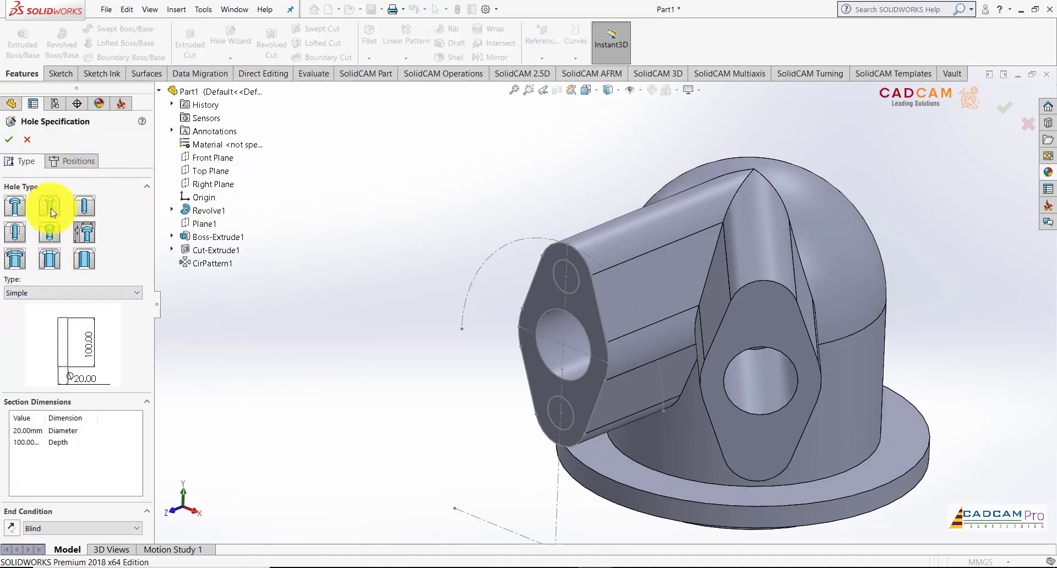
click(88, 294)
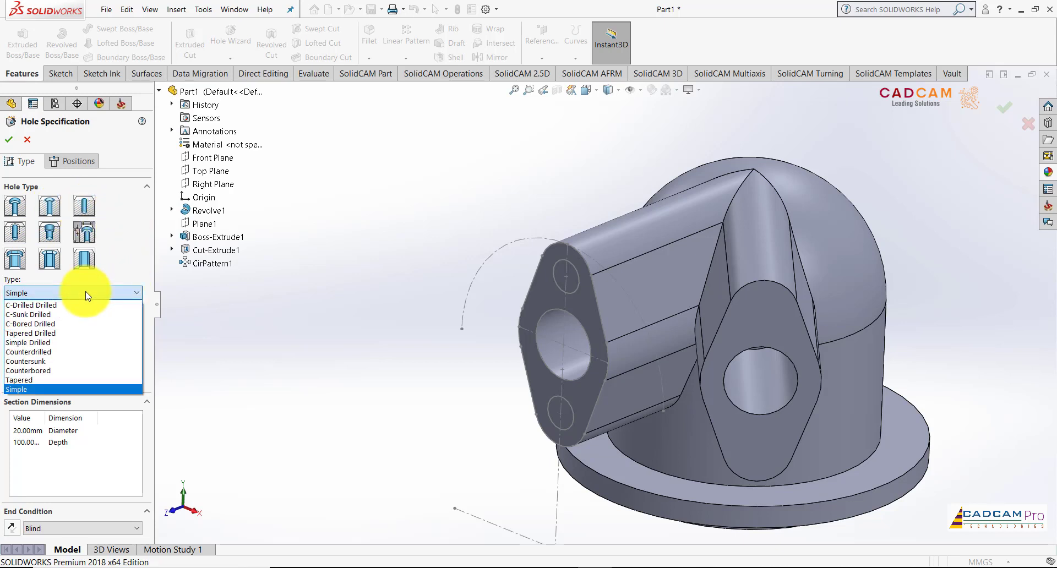
click(41, 389)
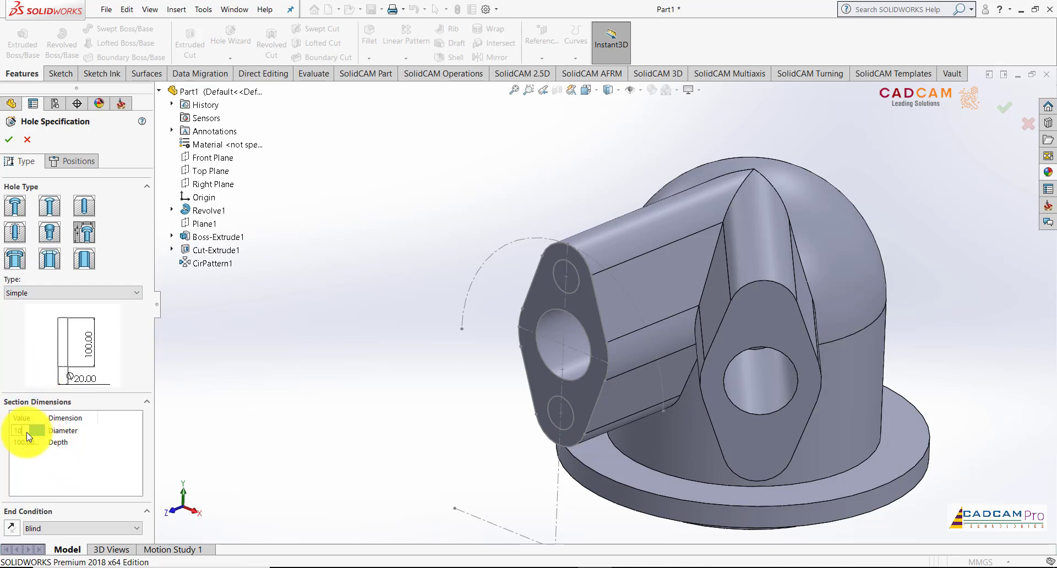
text(10)
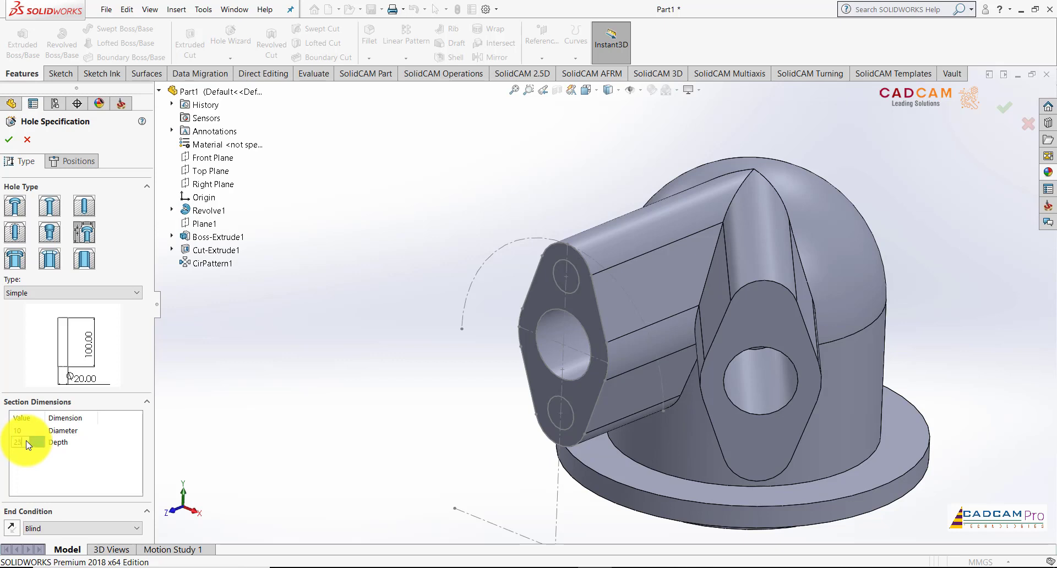
text(25)
key(Return)
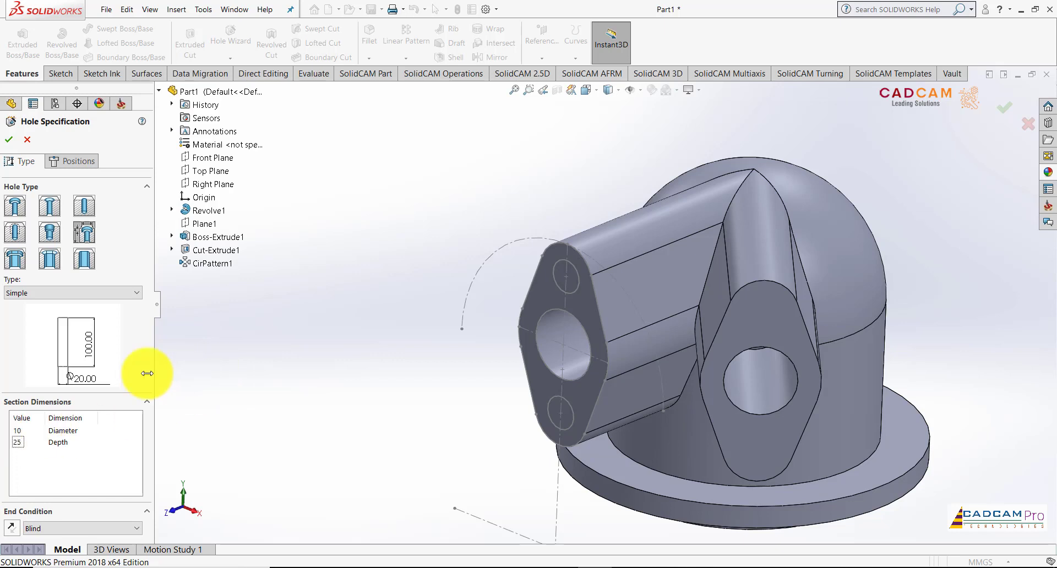
click(75, 345)
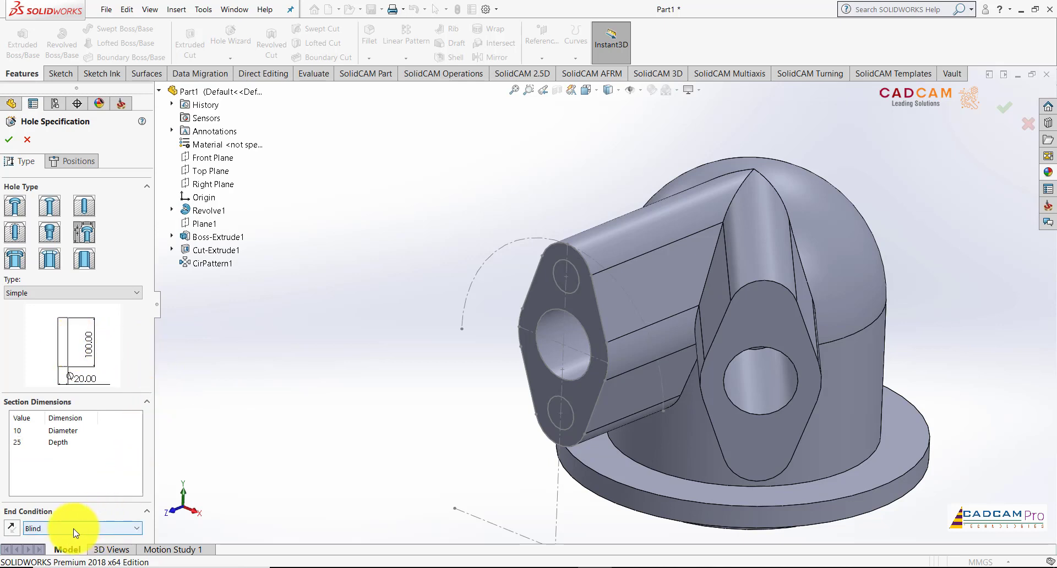
Place a 3D-sketch hole point, then cancel the Hole Wizard without adding a hole
click(76, 161)
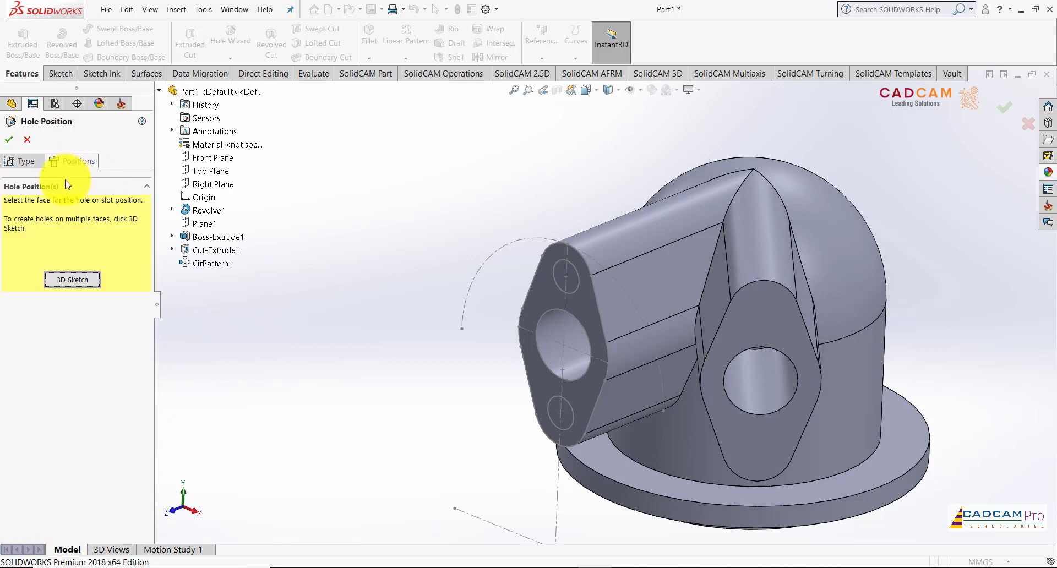
click(73, 280)
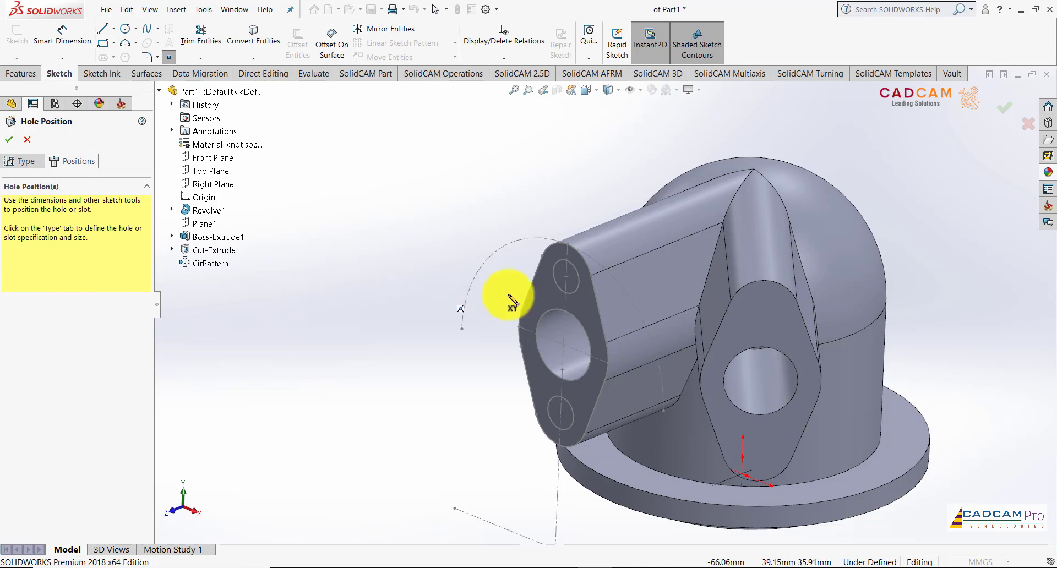
click(567, 277)
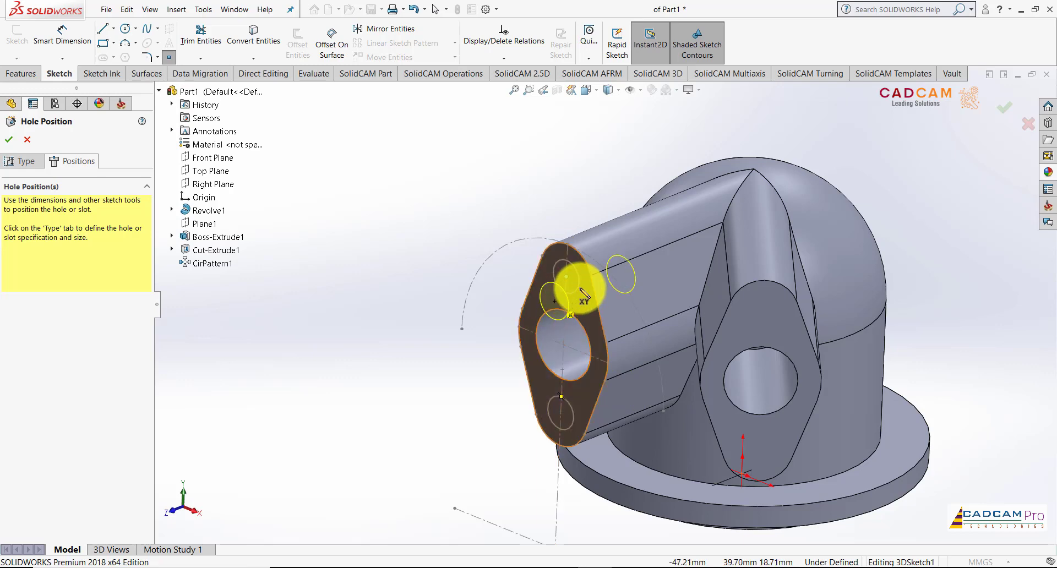
scroll(566, 283, down, 3)
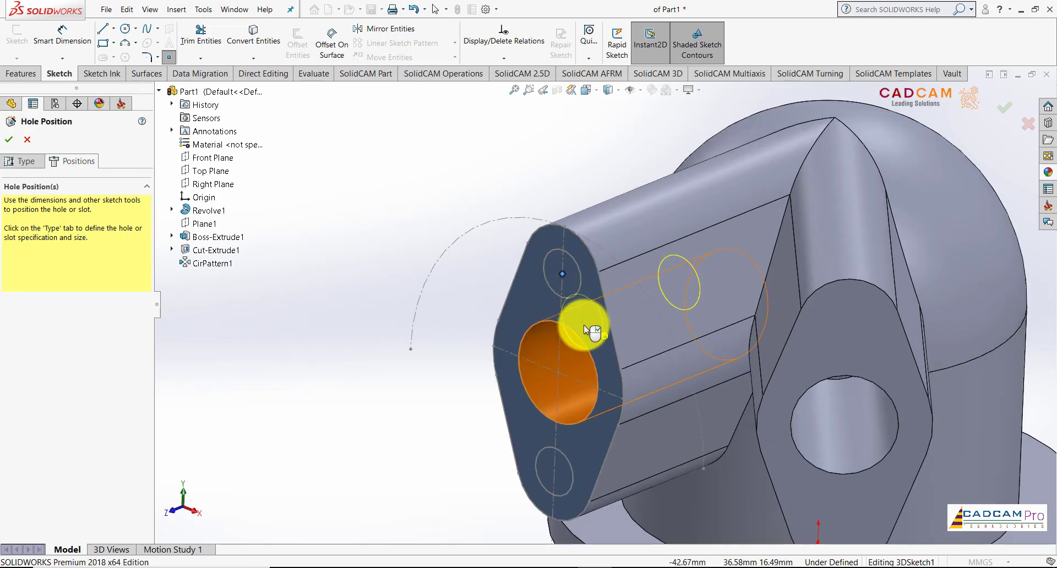
scroll(472, 299, up, 2)
scroll(475, 305, up, 1)
key(ctrl+8)
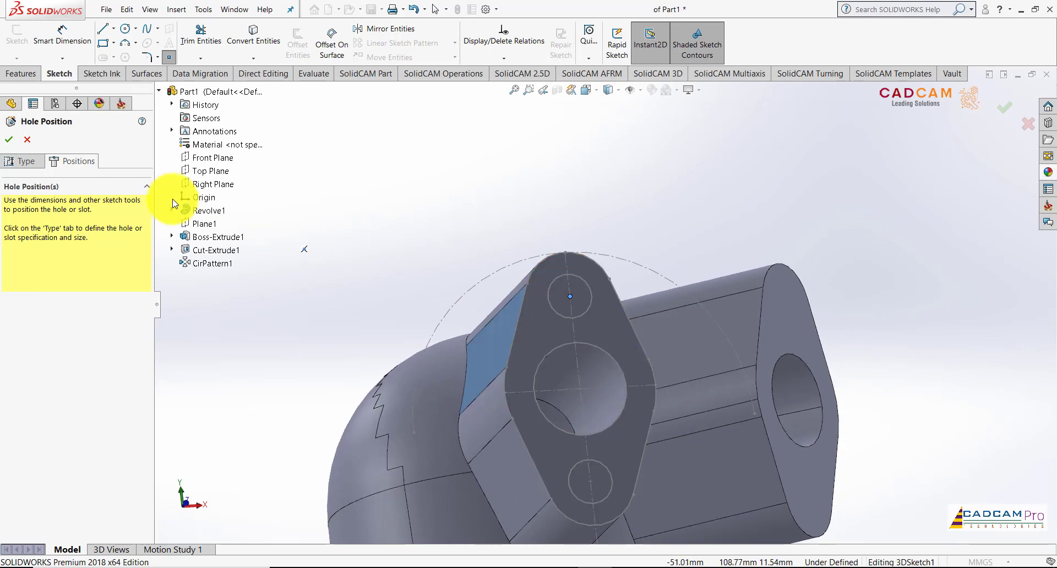
click(27, 139)
Rotate the model to bring the dome and angled port into view
key(Left)
key(Left)
key(Left)
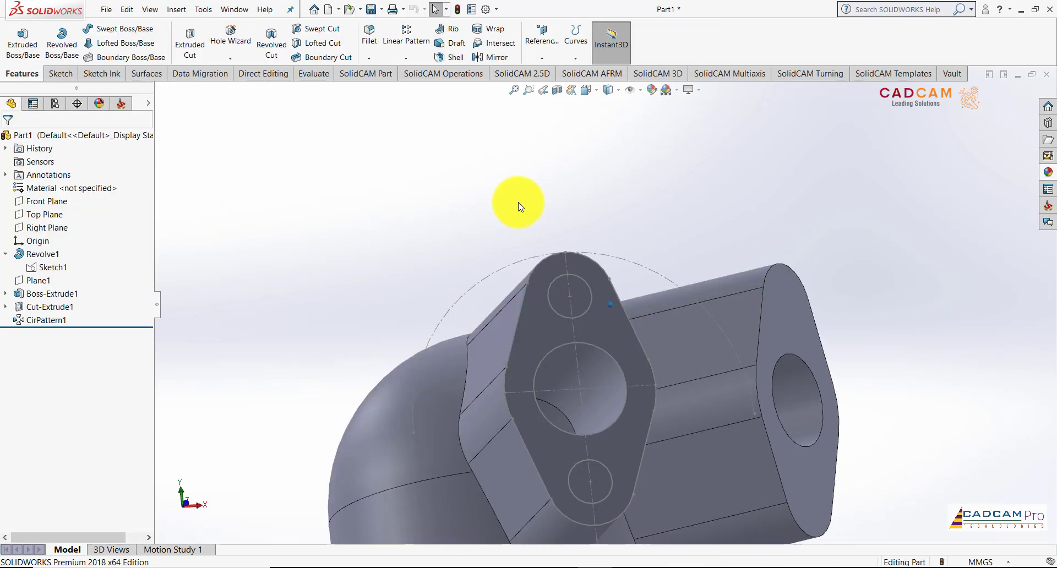
key(Down)
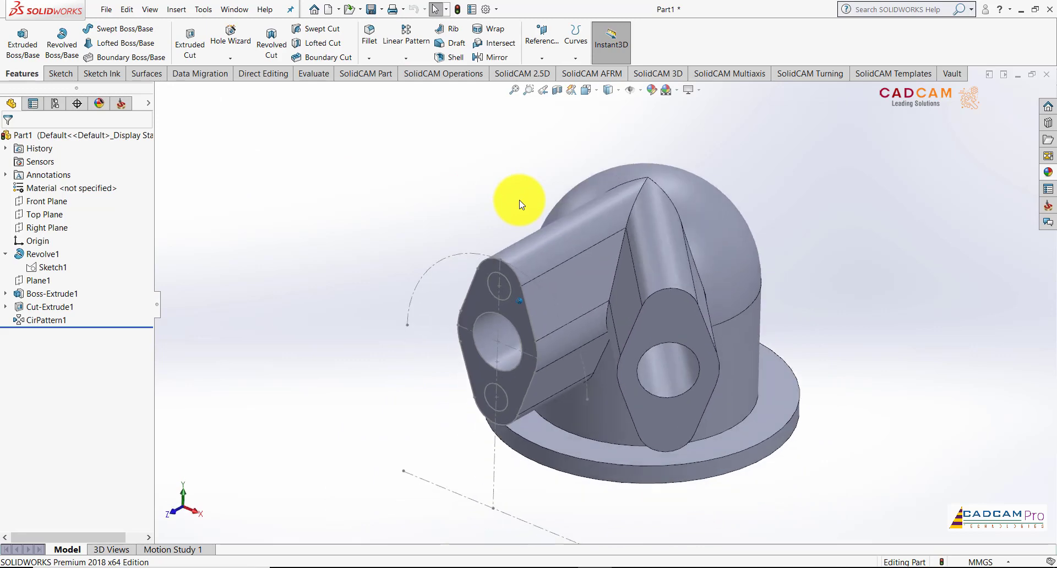
key(Down)
key(Down)
key(Down)
key(Left)
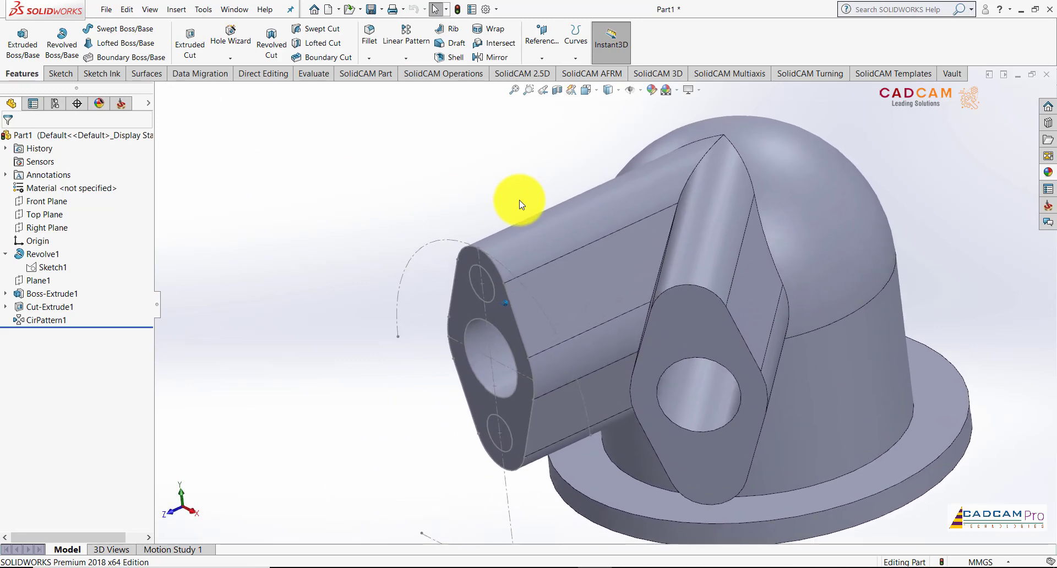
key(Left)
key(Left)
key(Left)
key(Left)
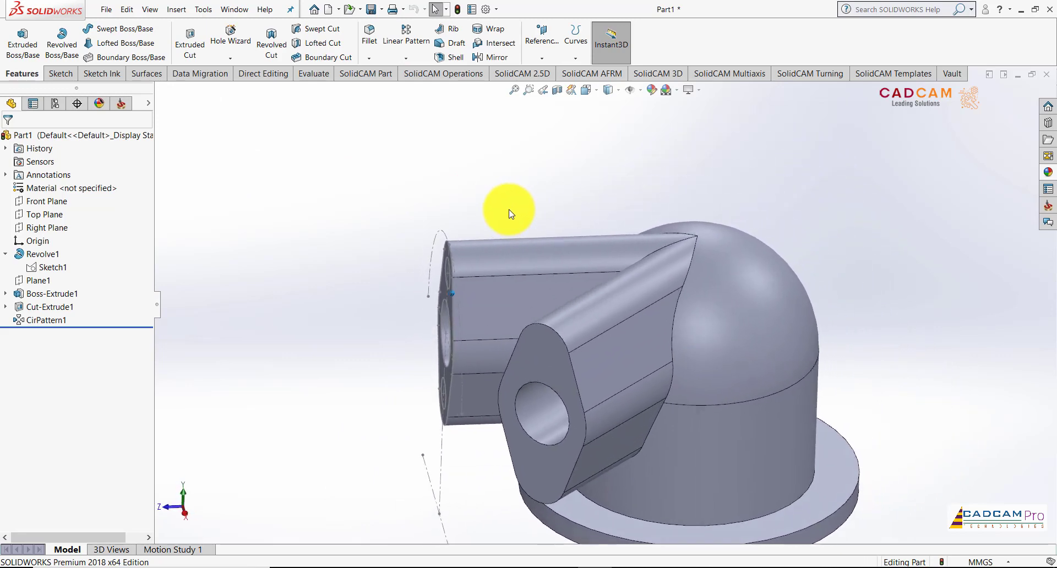
key(Left)
key(Left)
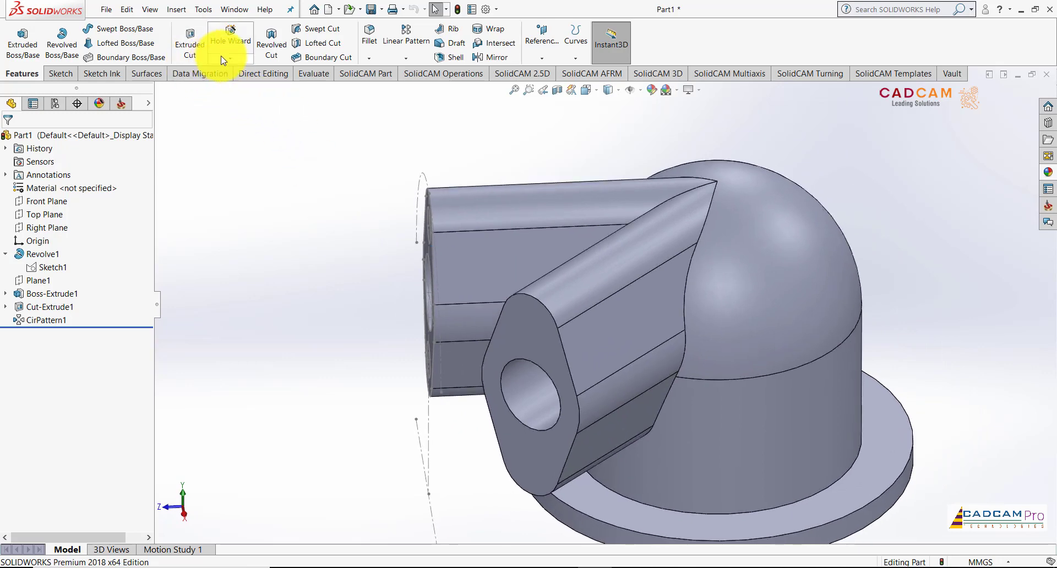
Start a Hole Wizard hole and place its points at the flange lug centres
click(230, 58)
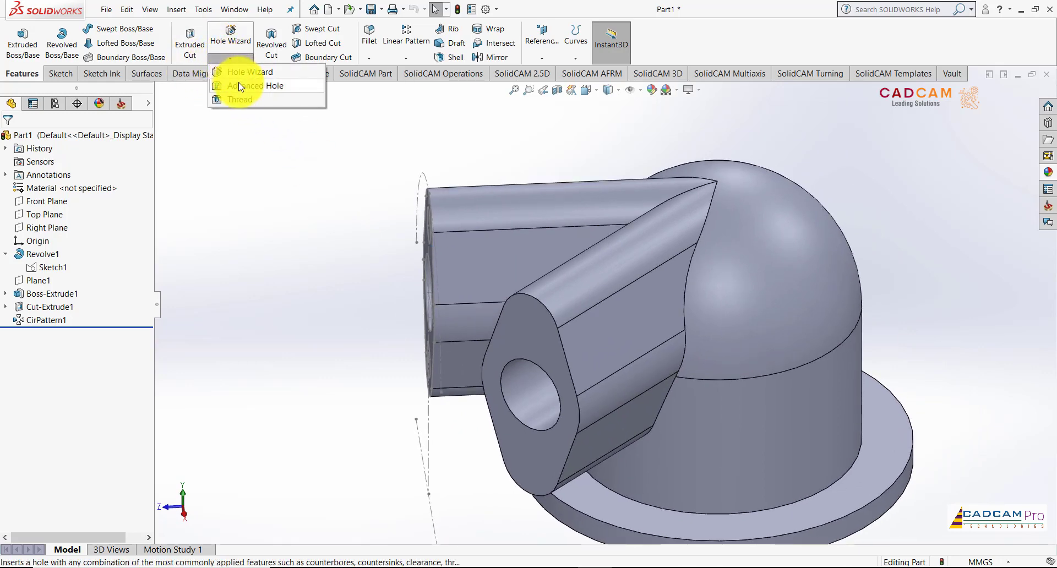
click(242, 71)
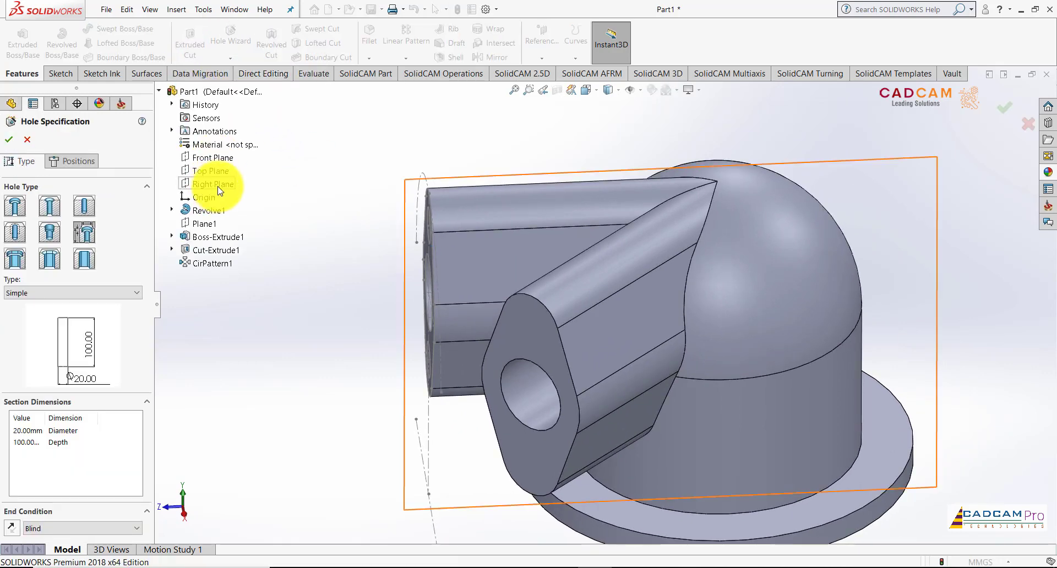
click(83, 165)
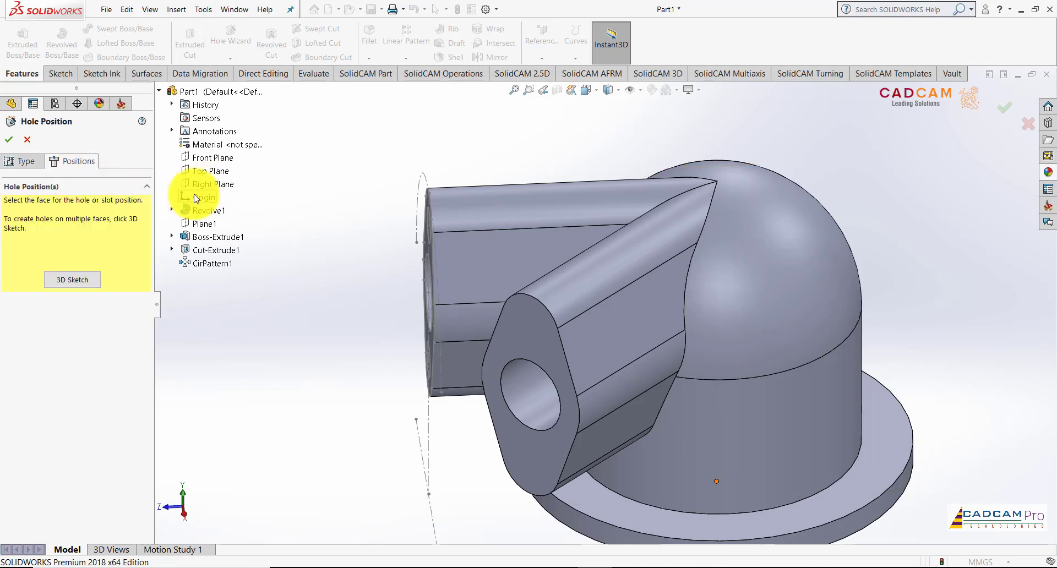
click(80, 279)
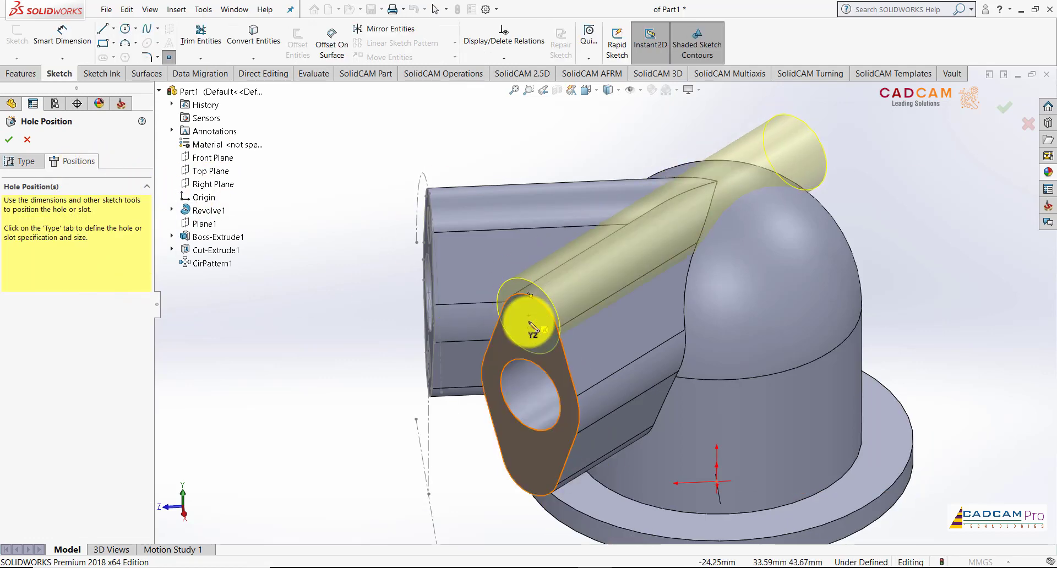
click(531, 327)
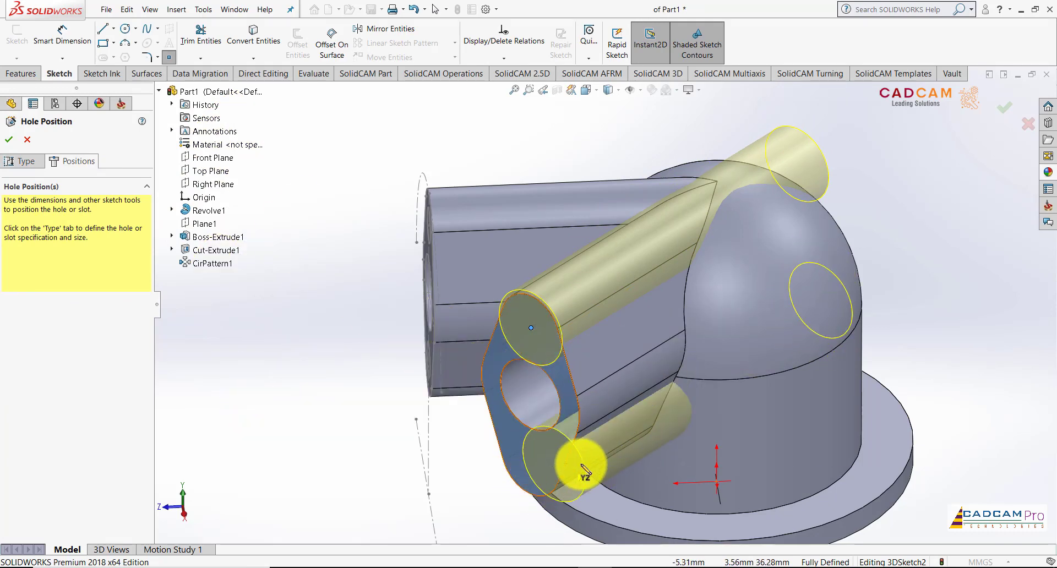
middle_drag(578, 459, 759, 337)
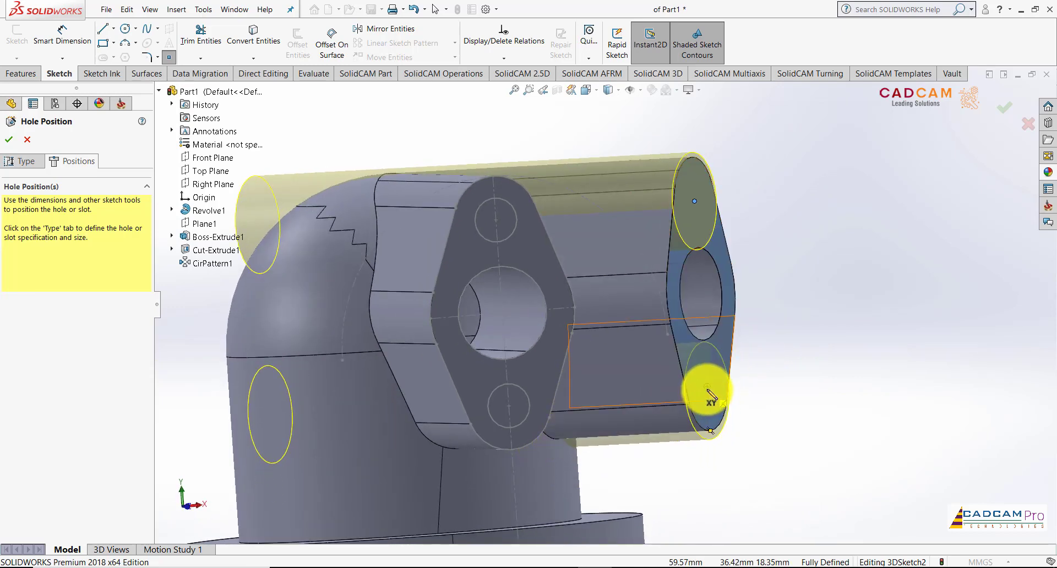
middle_drag(743, 424, 181, 242)
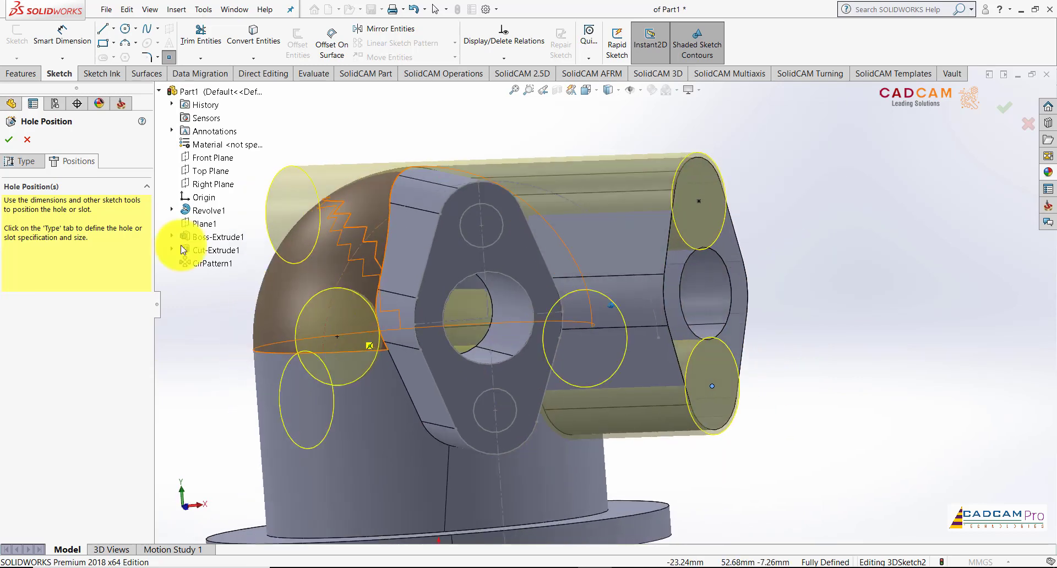
Set the hole diameter to 9 mm and create Hole1
click(20, 161)
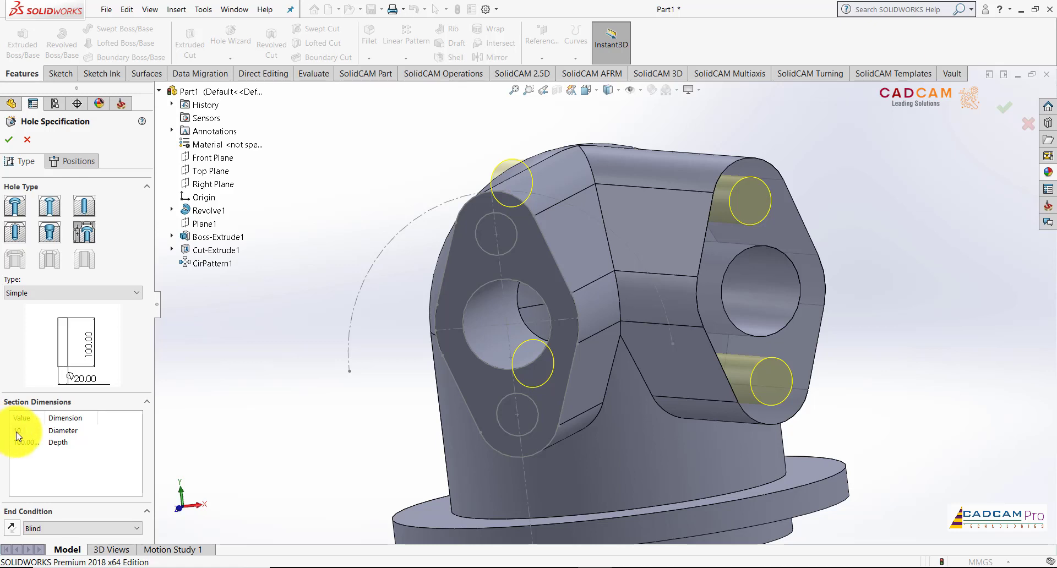
text(9)
click(23, 444)
text(25)
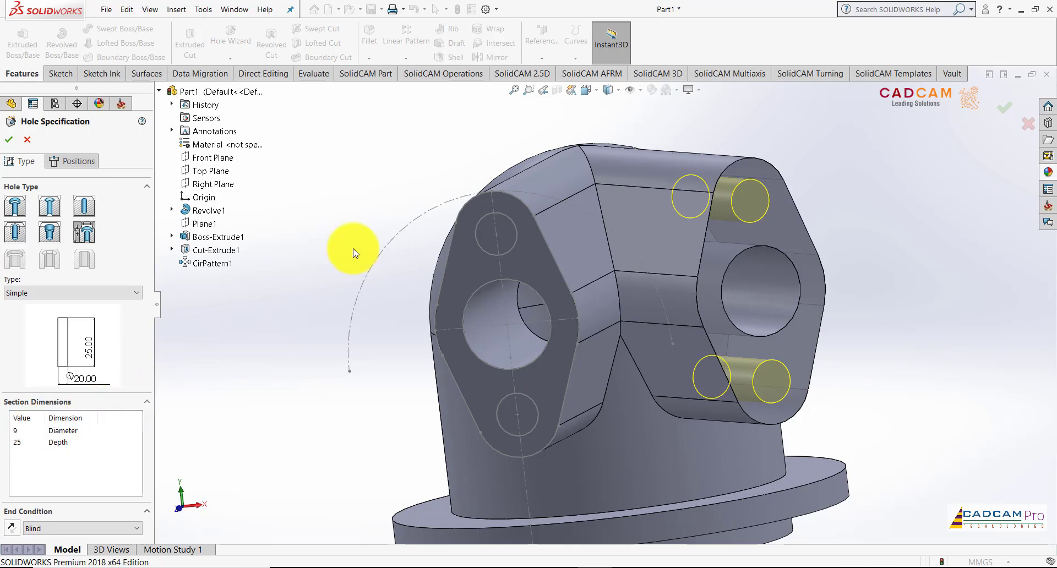
key(Left)
key(Left)
key(Left)
key(Left)
key(Left)
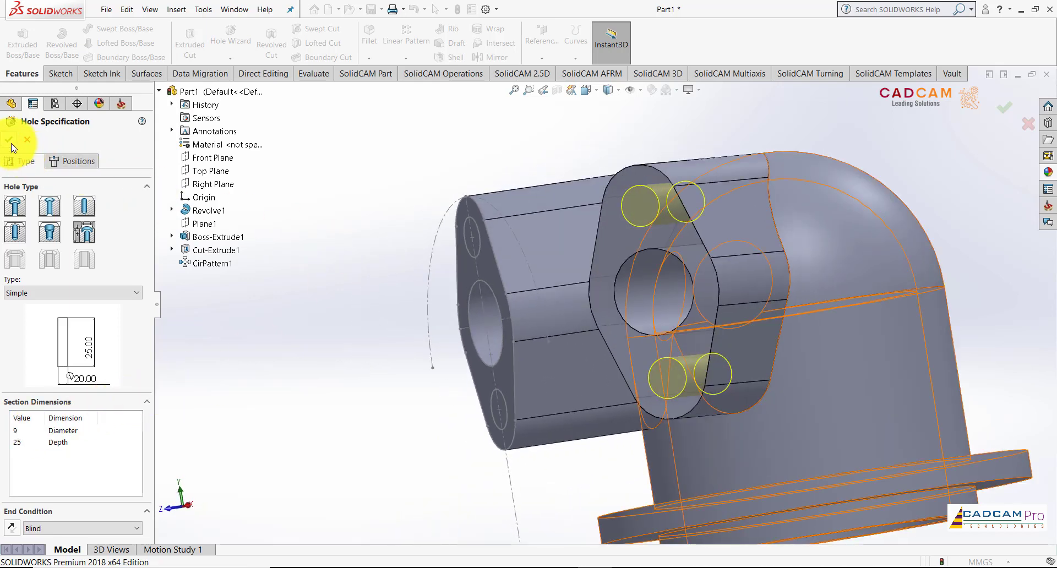
click(8, 140)
key(Left)
key(Left)
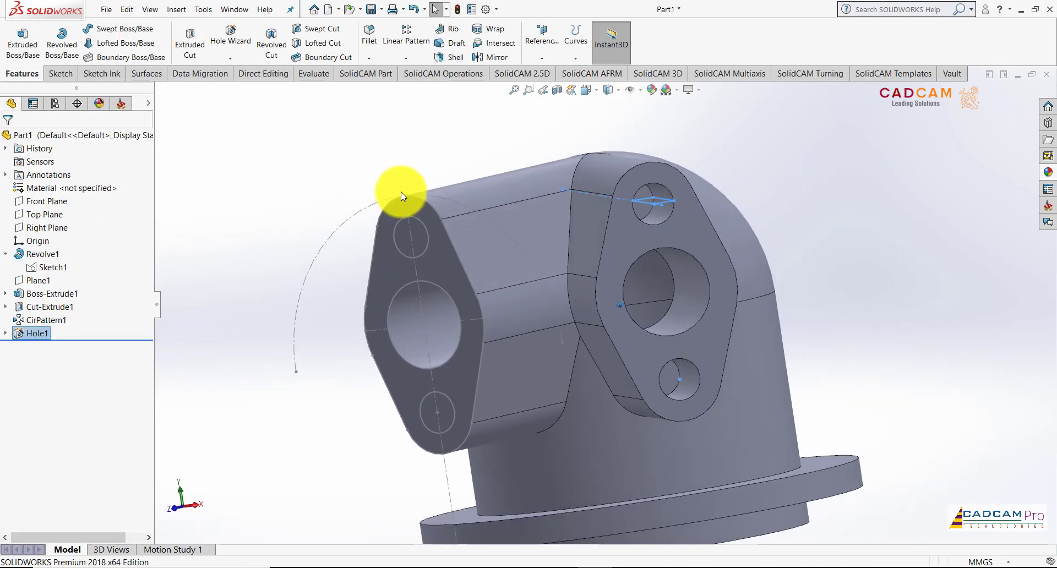
key(Left)
key(Left)
key(Left)
key(Left)
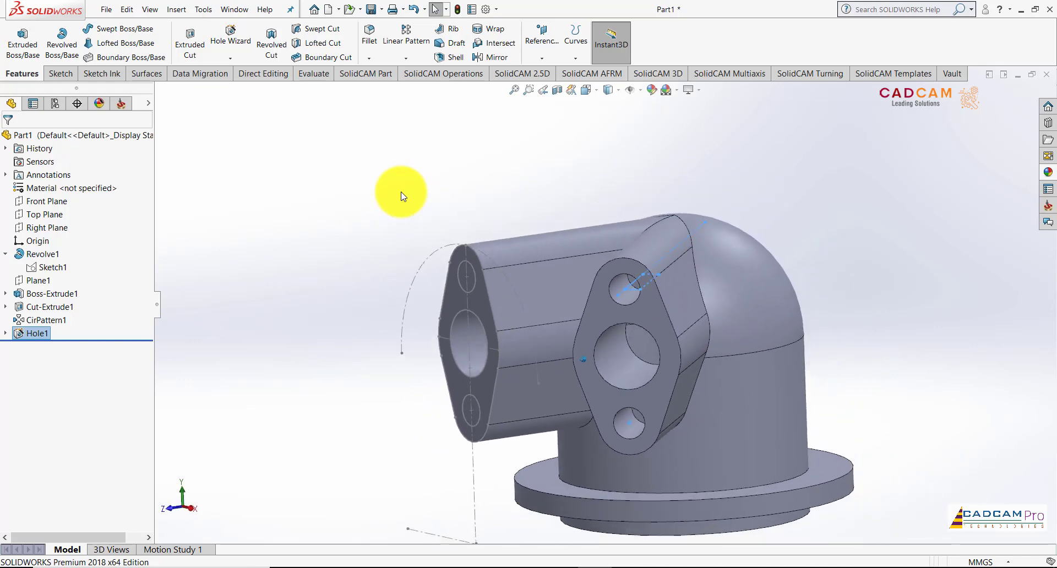
key(Left)
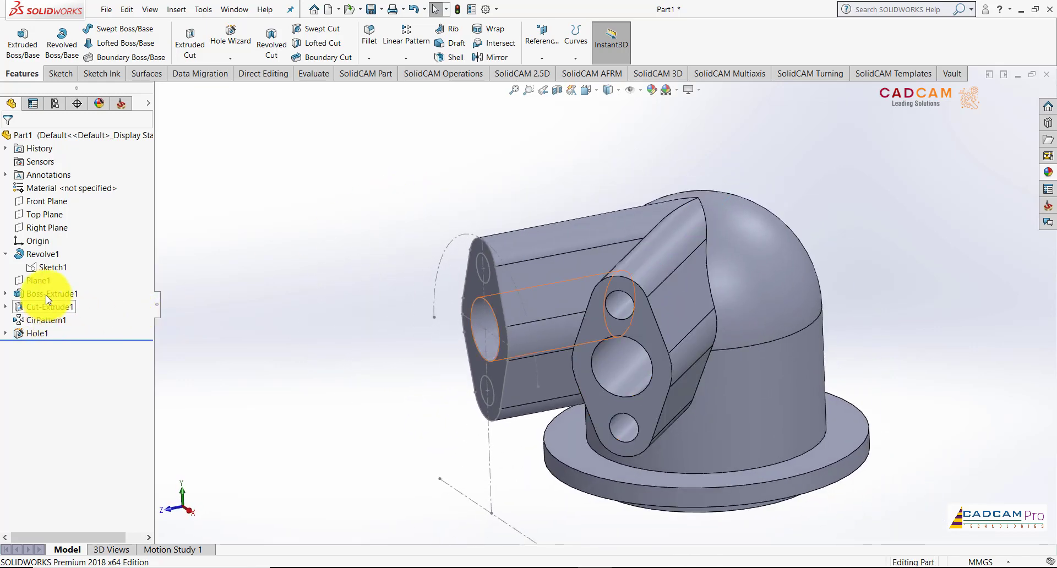
Inspect Sketch1 and the sketch under Boss-Extrude1
click(55, 267)
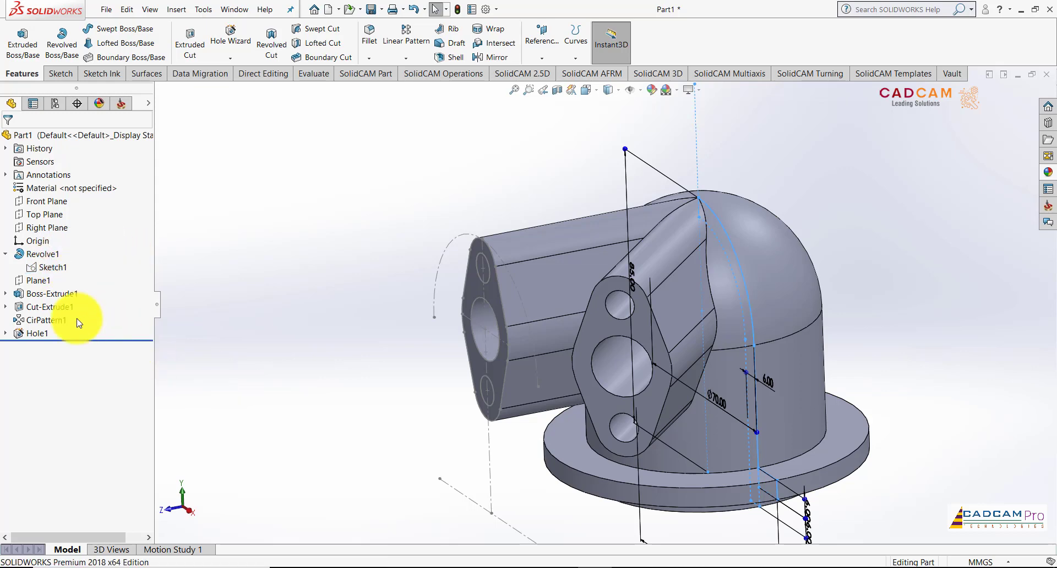
key(Escape)
click(55, 294)
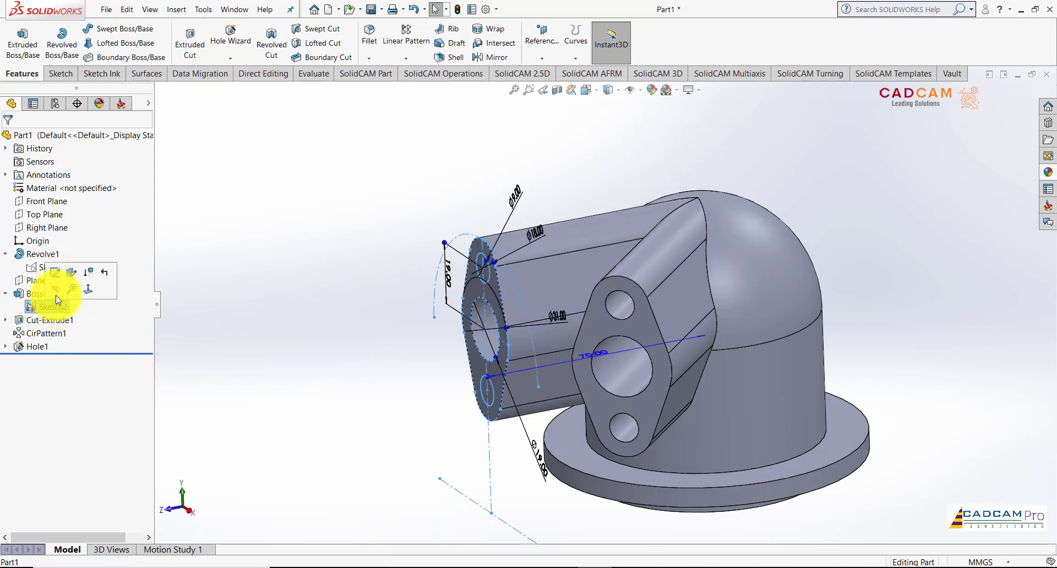
click(327, 223)
key(ctrl+7)
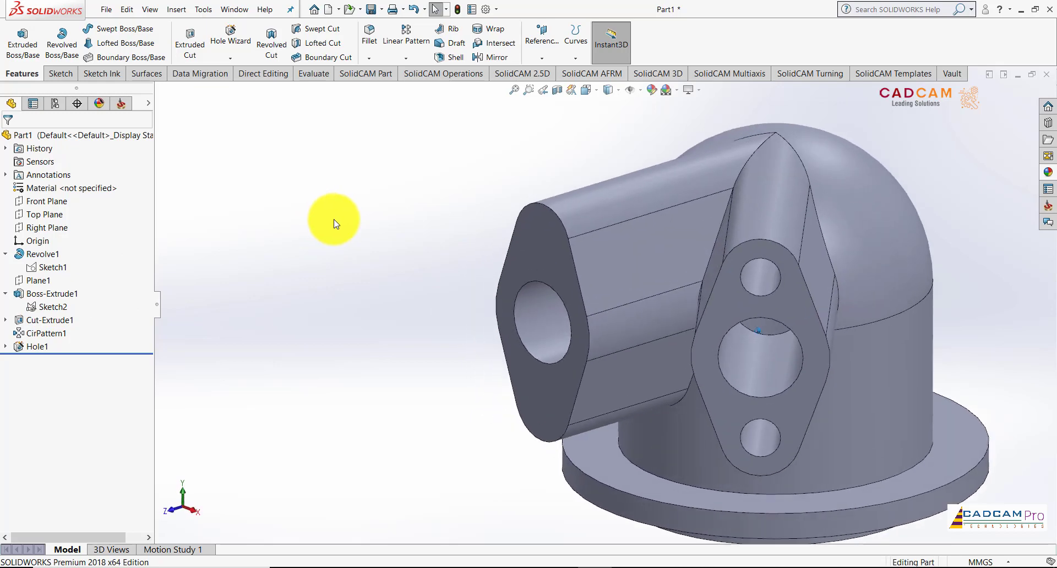
Start a new hole and choose the side port's end face for positioning
click(229, 45)
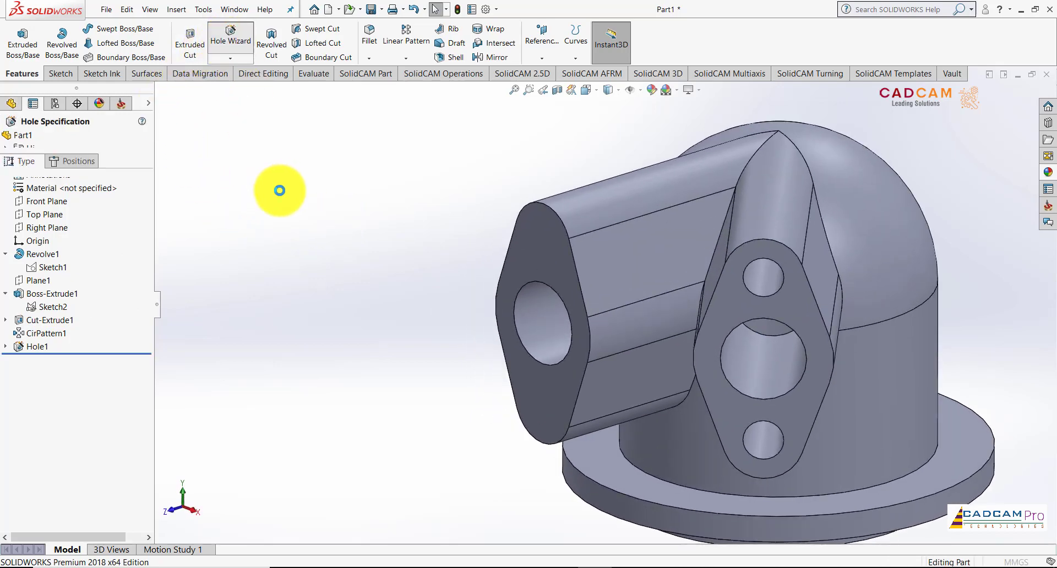
click(83, 163)
click(85, 281)
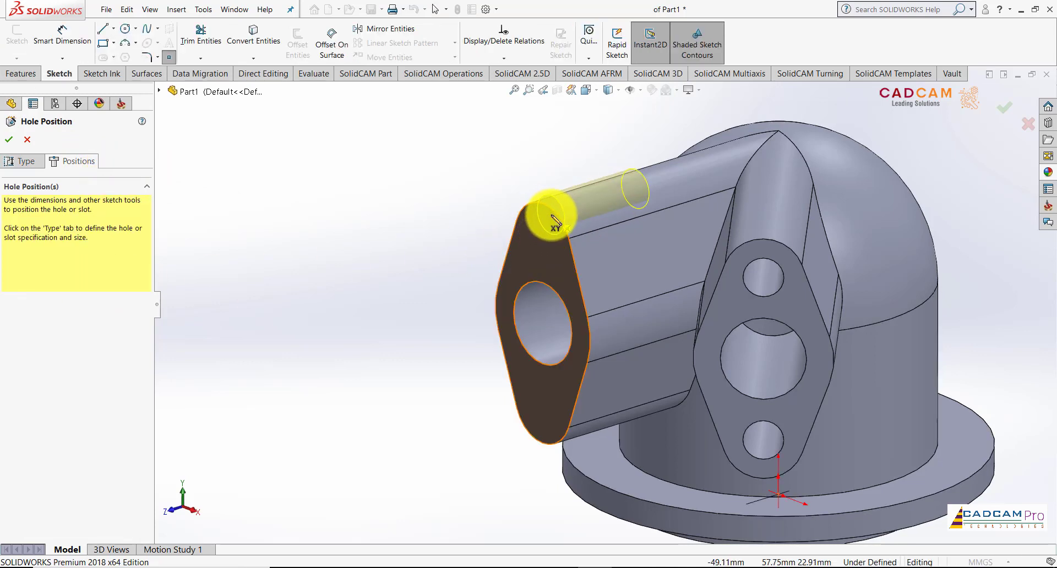
scroll(554, 223, down, 2)
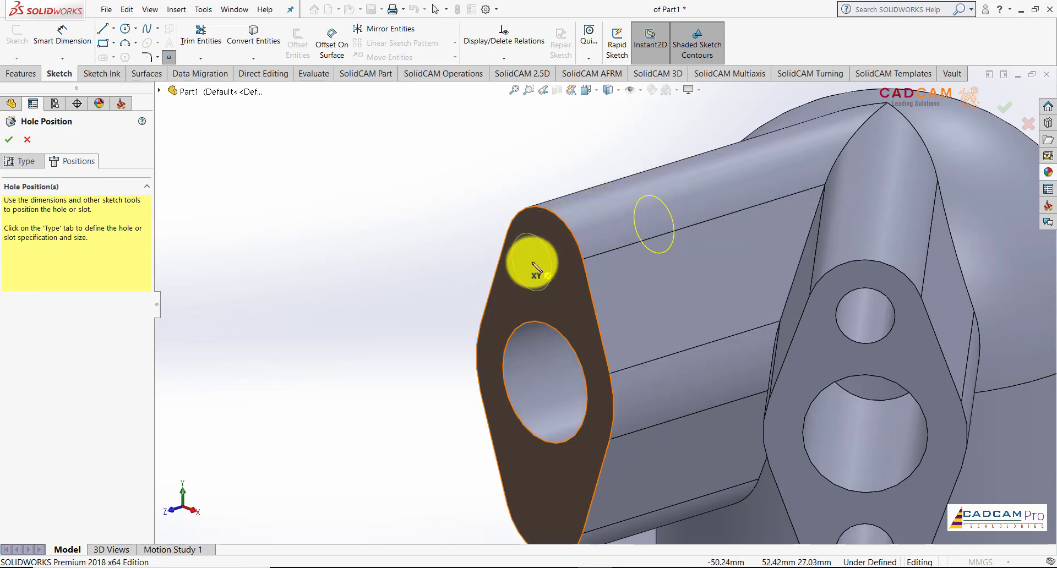
key(Right)
key(Right)
key(Right)
key(Right)
key(Right)
key(Right)
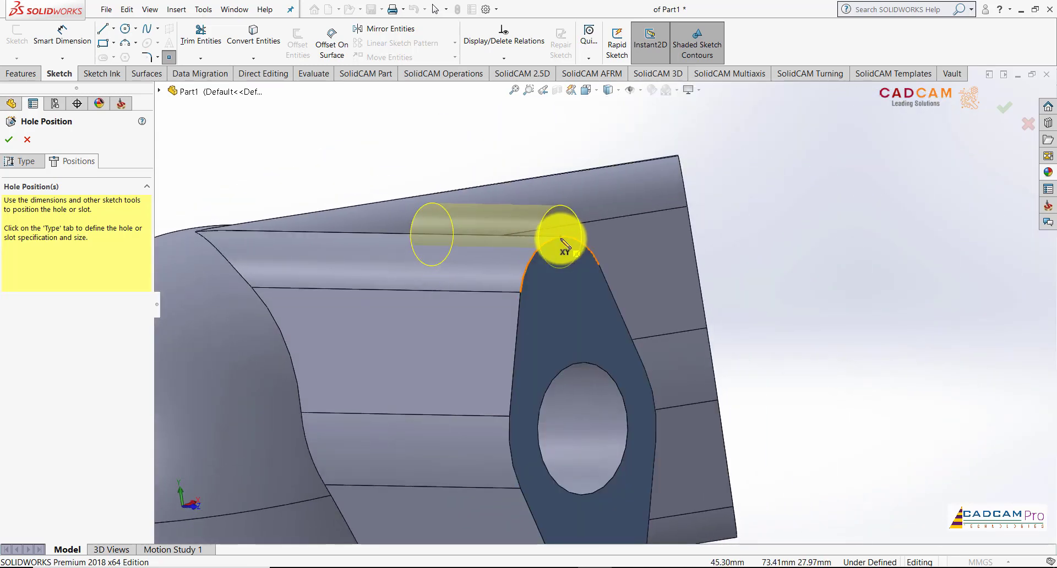
Place holes at the flange's upper and lower lobes, creating Hole2
click(562, 297)
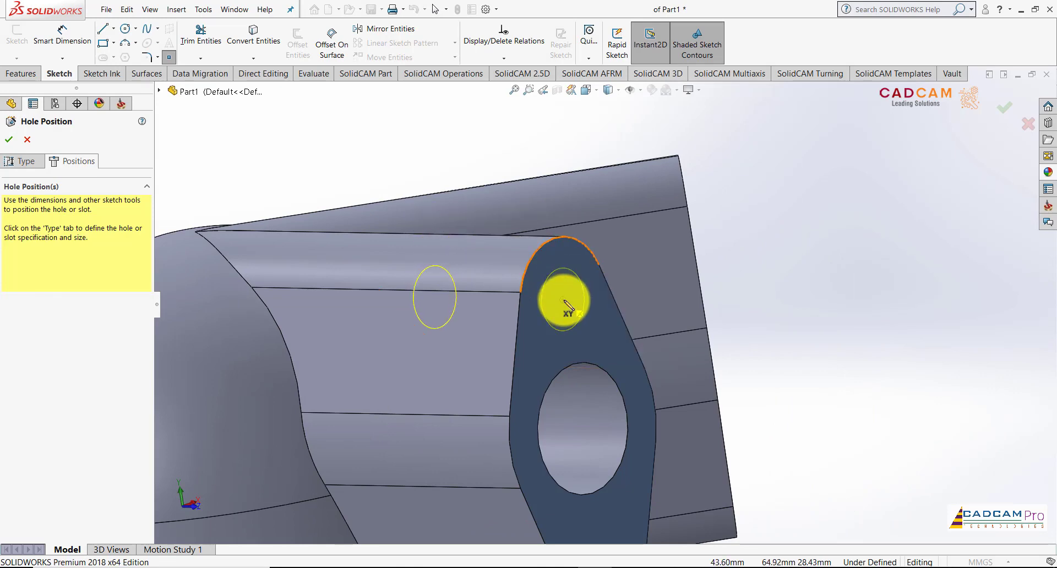
key(Right)
key(Right)
key(Right)
key(Right)
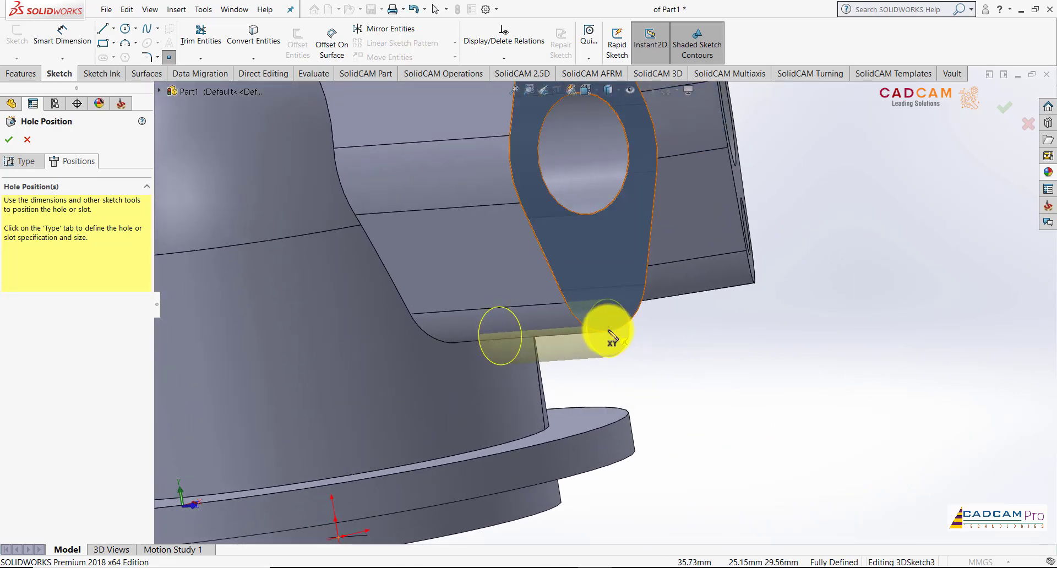
click(605, 276)
mouse_move(662, 352)
middle_down()
mouse_move(625, 366)
mouse_move(496, 359)
mouse_move(209, 237)
middle_up()
click(9, 139)
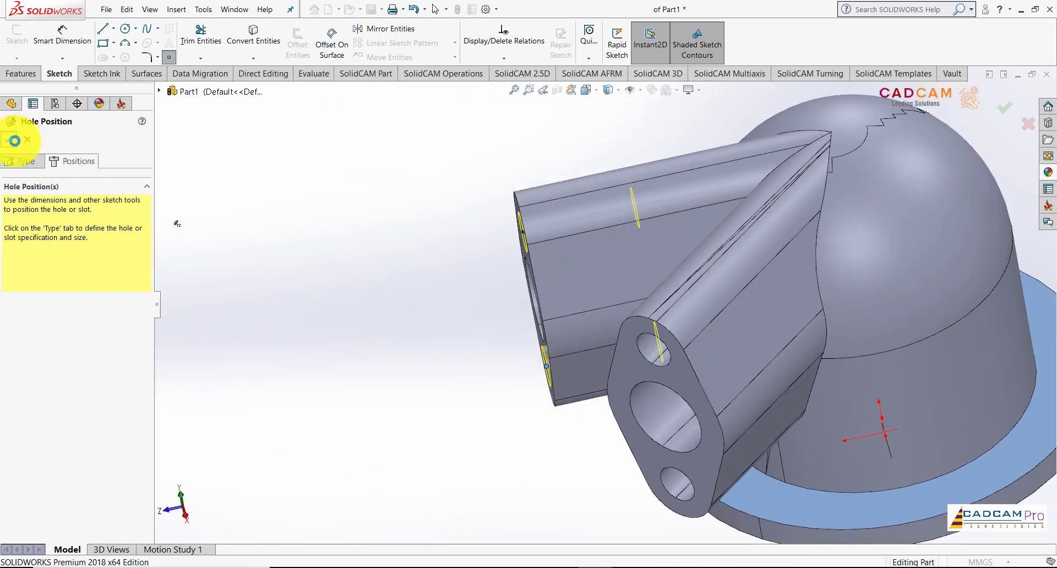
key(ctrl+7)
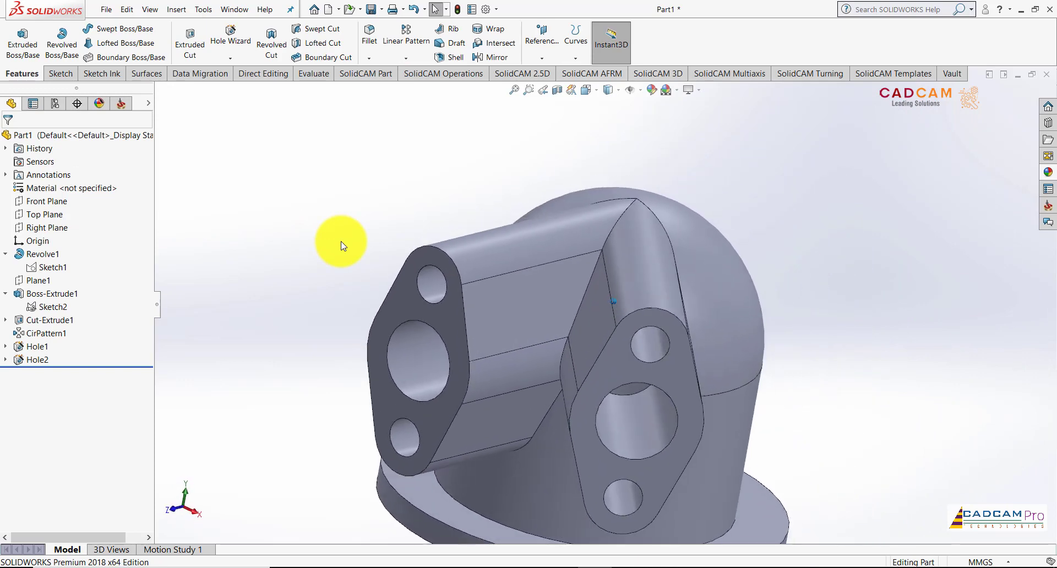
Check the reference drawing PDF and show the Right Plane
key(Left)
key(Left)
key(Left)
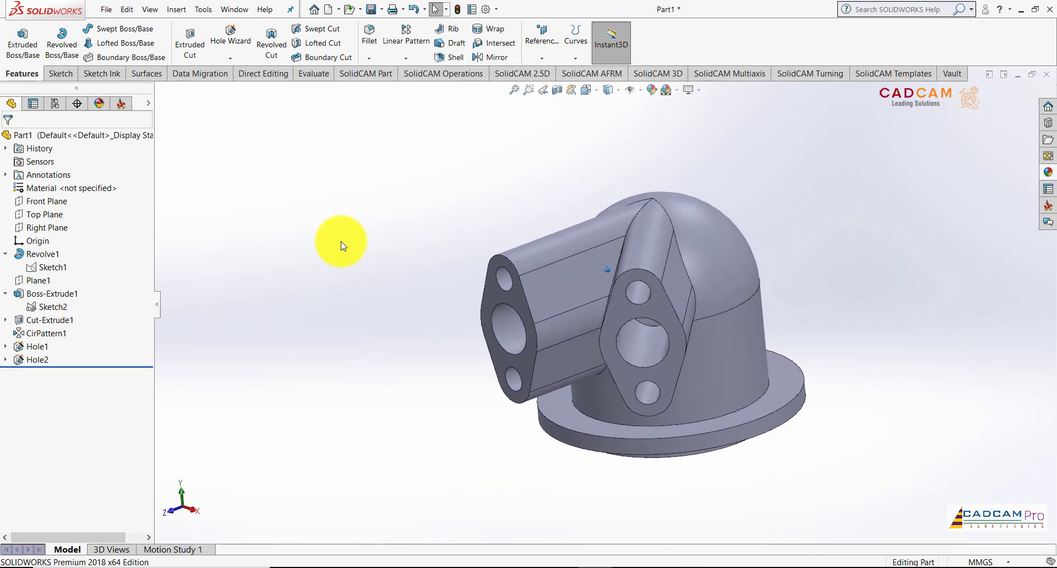
key(Left)
key(Left)
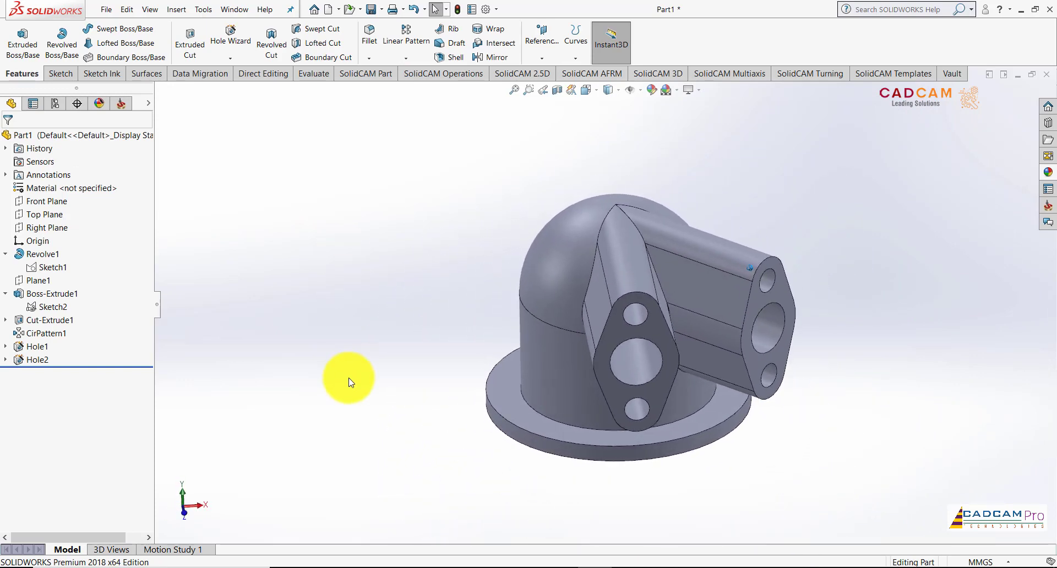
click(520, 564)
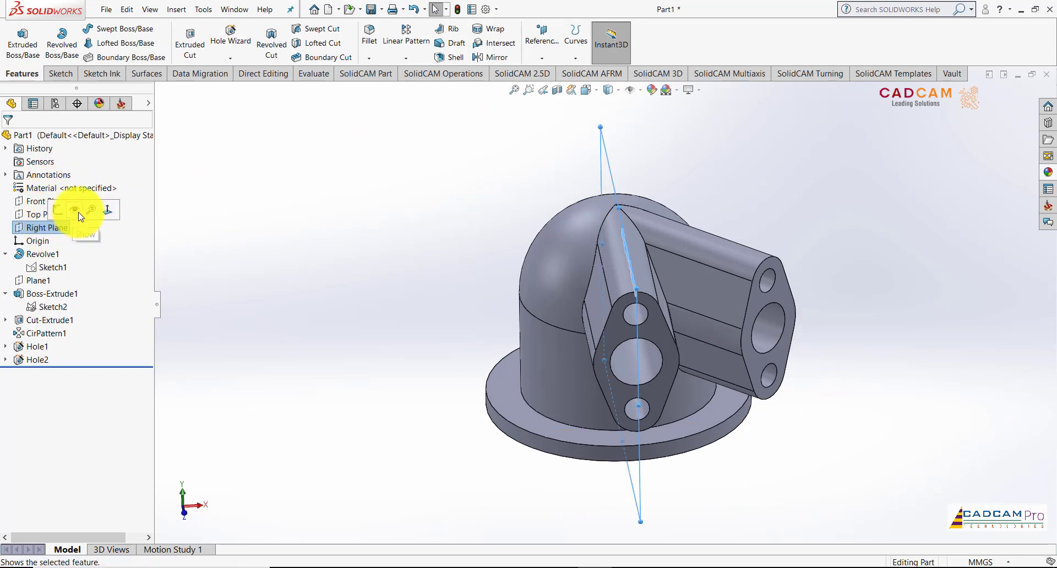
click(81, 217)
key(shift+Left)
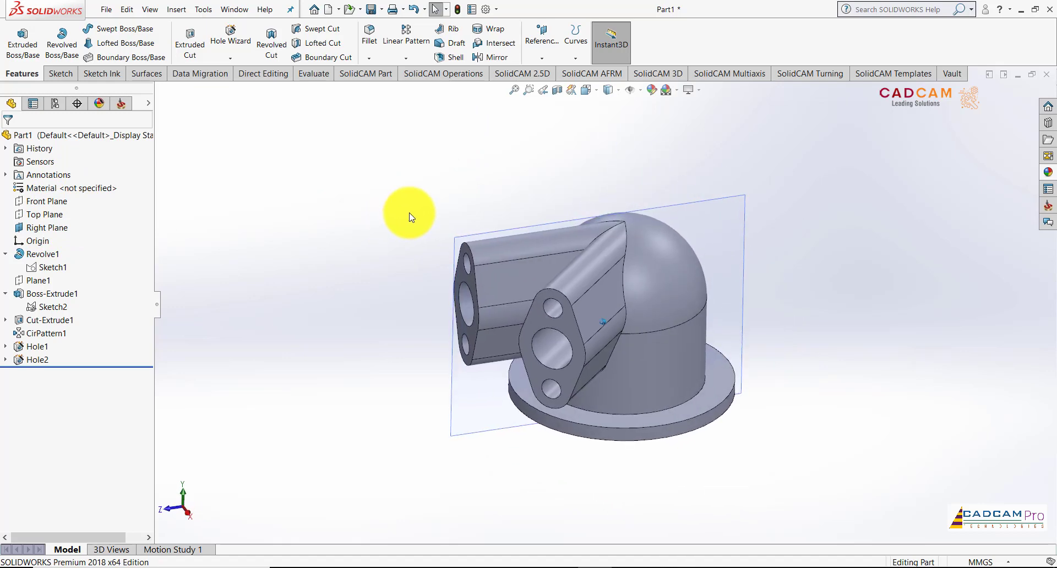
Create reference axis Axis1 through the fitting's cylindrical face
click(579, 61)
click(542, 58)
click(556, 82)
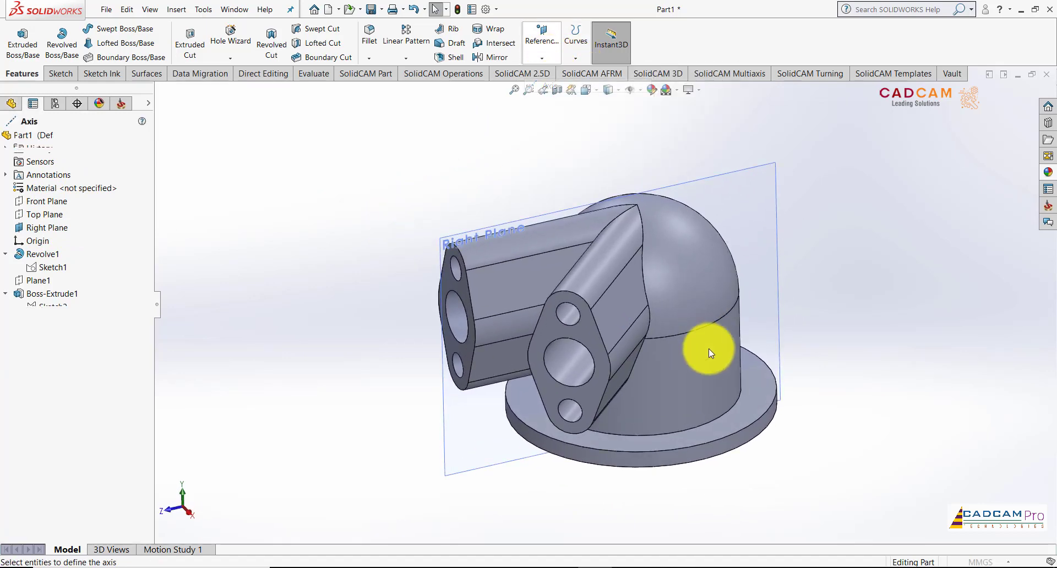
click(709, 355)
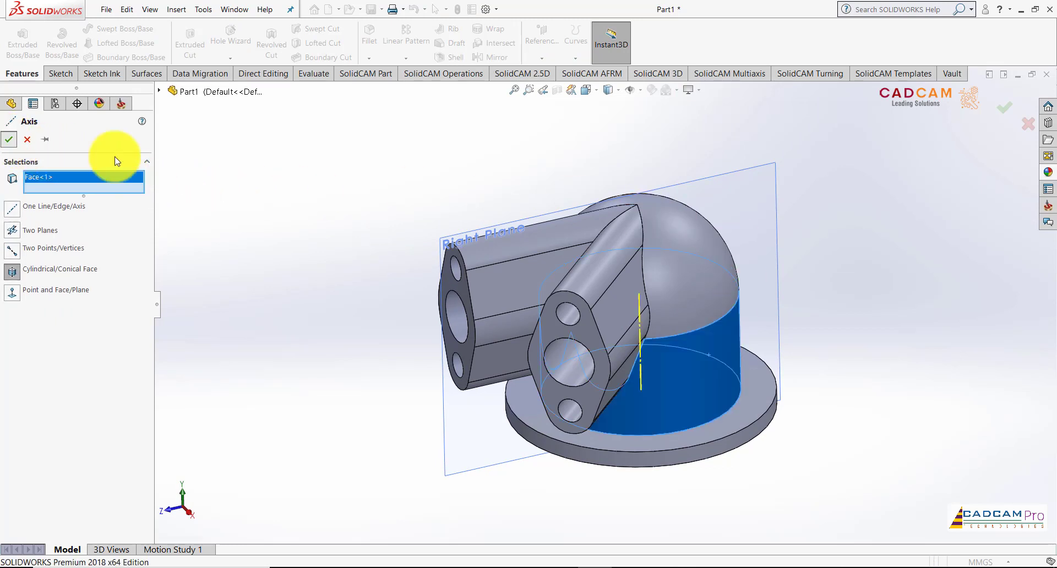
key(Return)
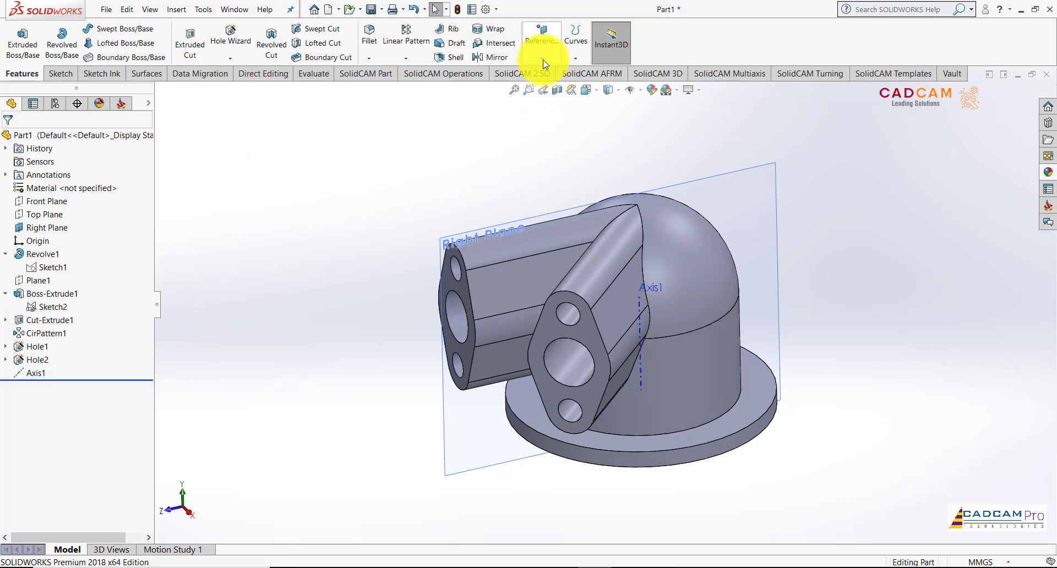
click(542, 64)
Start a reference plane through Axis1, angled 45° from the Right Plane
click(552, 77)
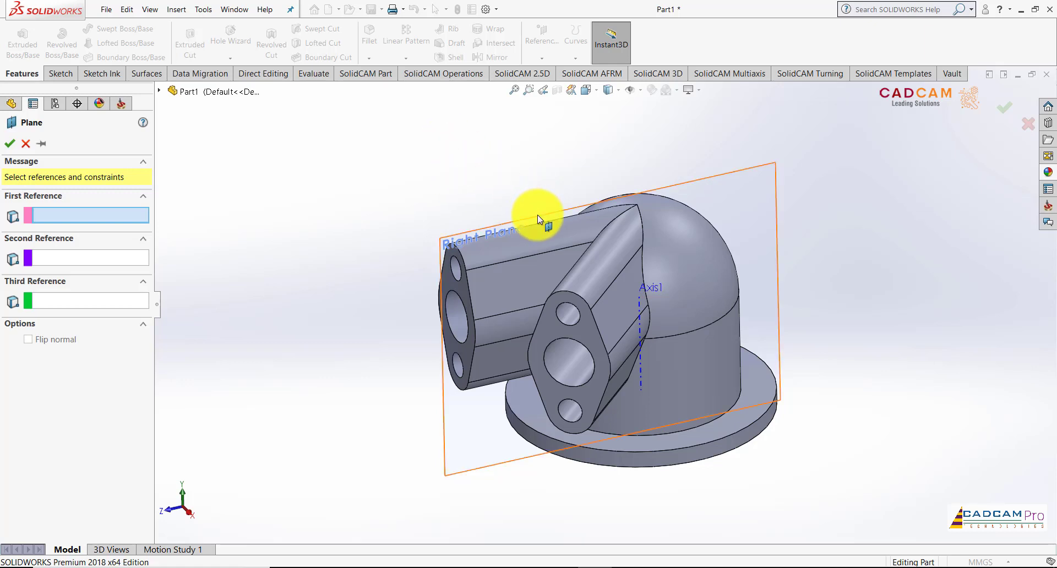
click(638, 325)
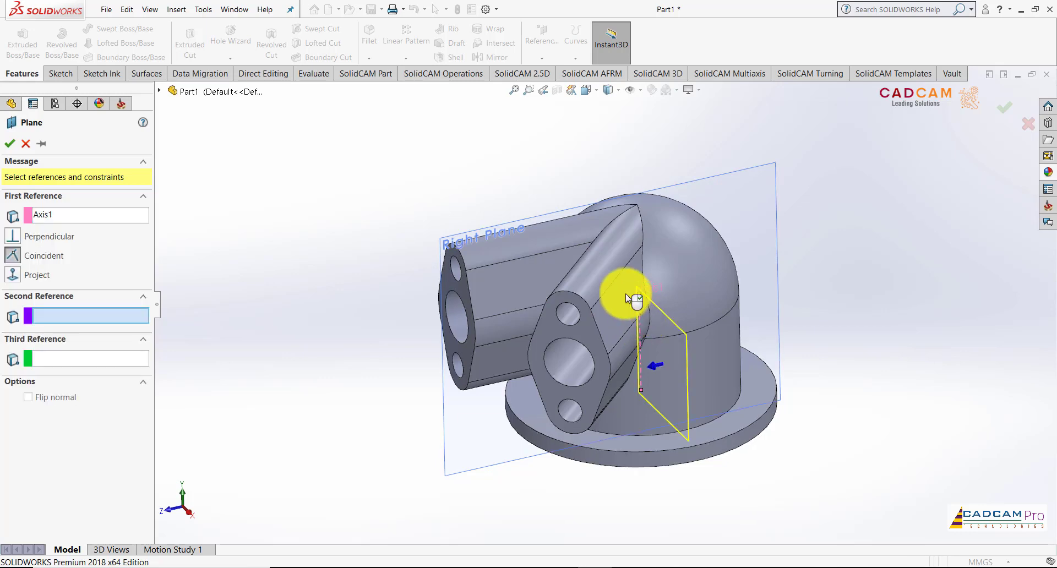
click(572, 205)
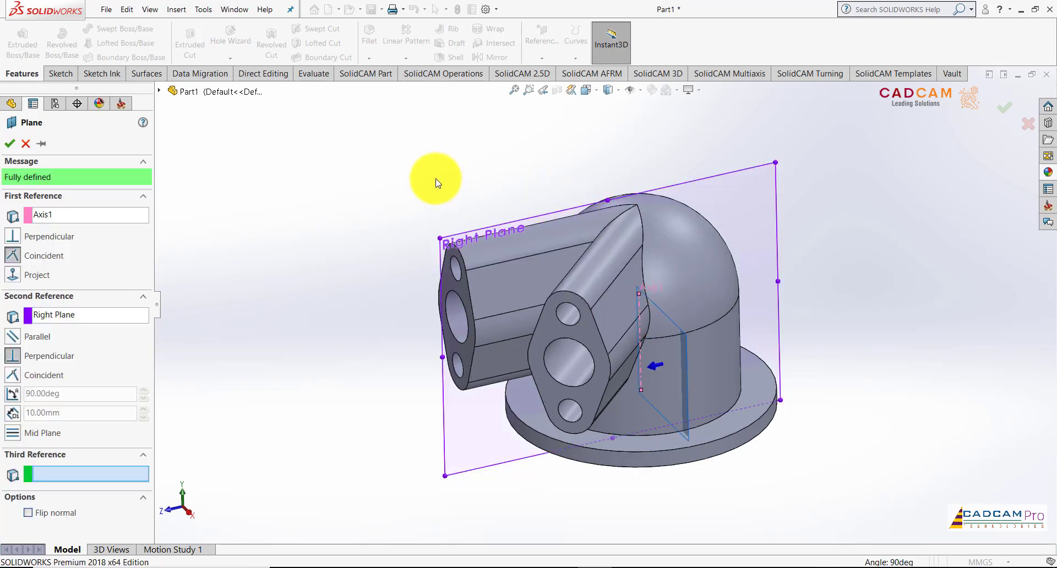
key(ctrl+8)
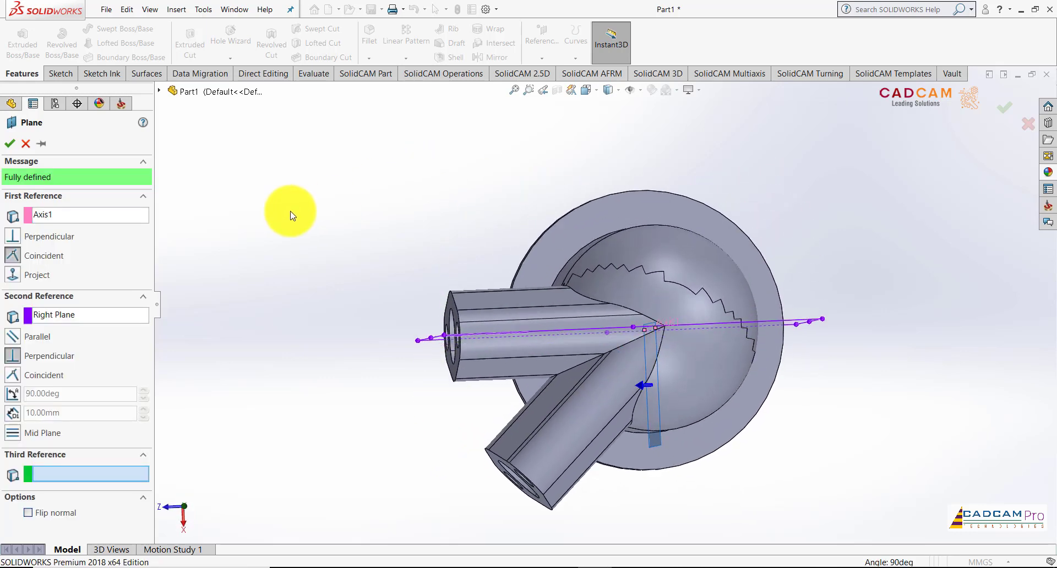
click(13, 395)
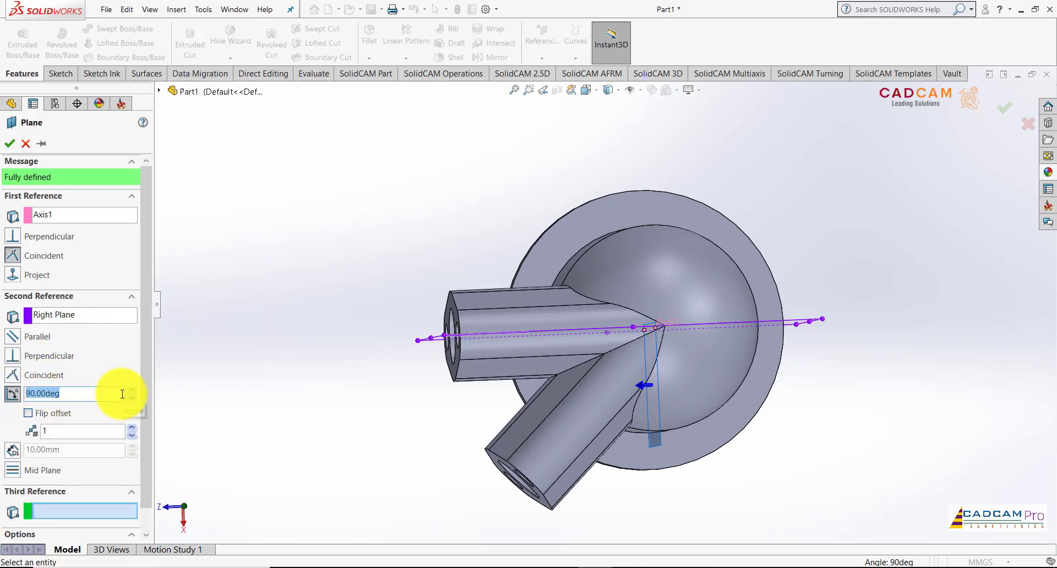
text(45)
click(94, 432)
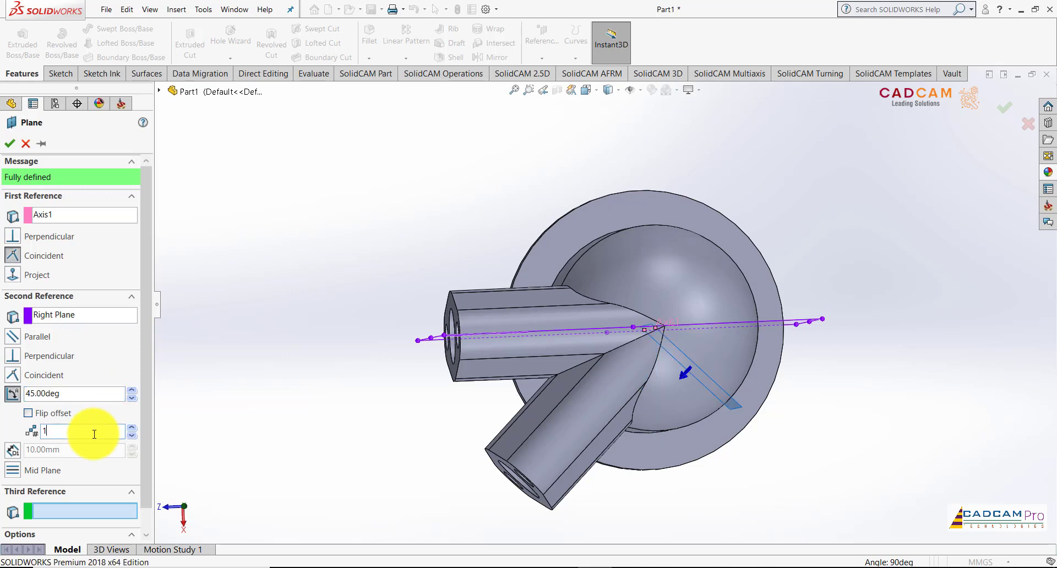
Change the plane angle to 135° with flipped offset and normal, creating Plane2
click(13, 394)
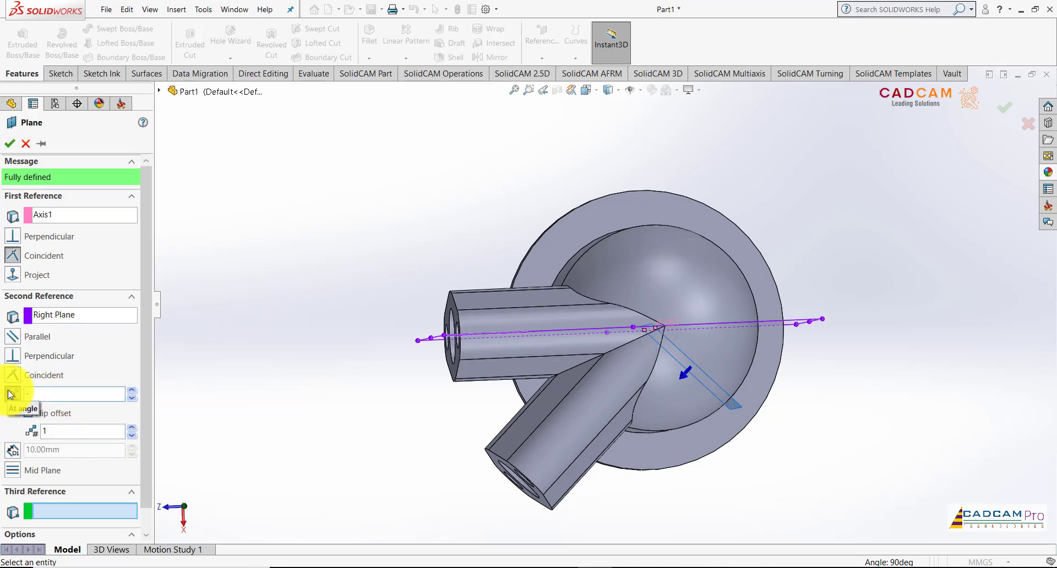
text(-45)
click(64, 430)
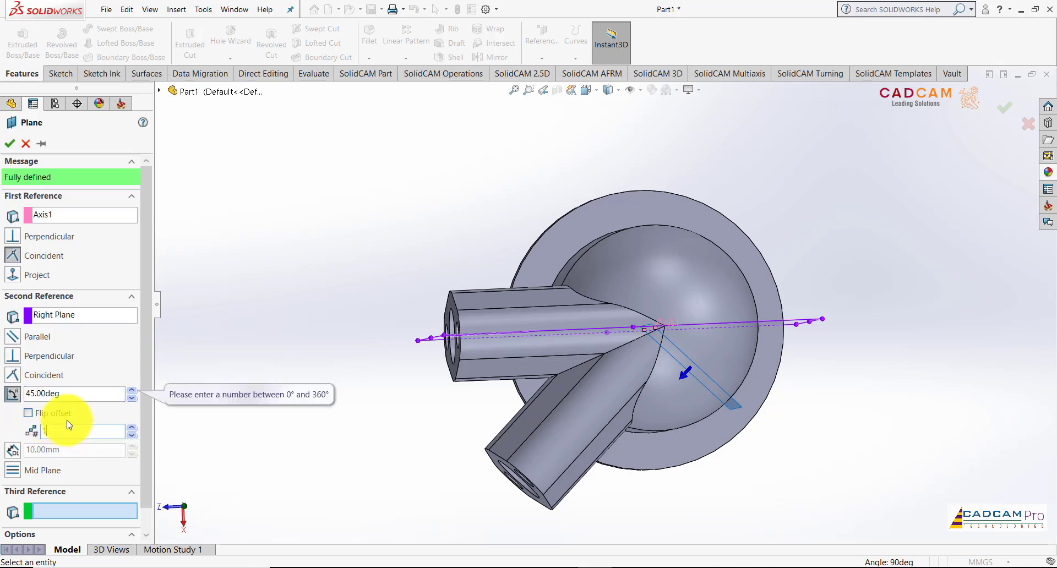
click(29, 415)
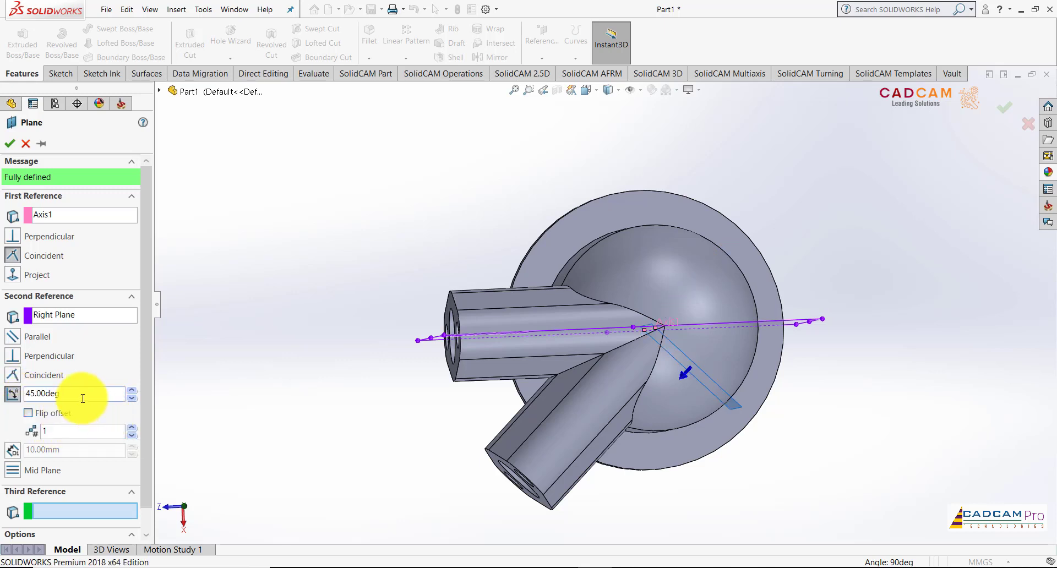
click(8, 398)
text(135)
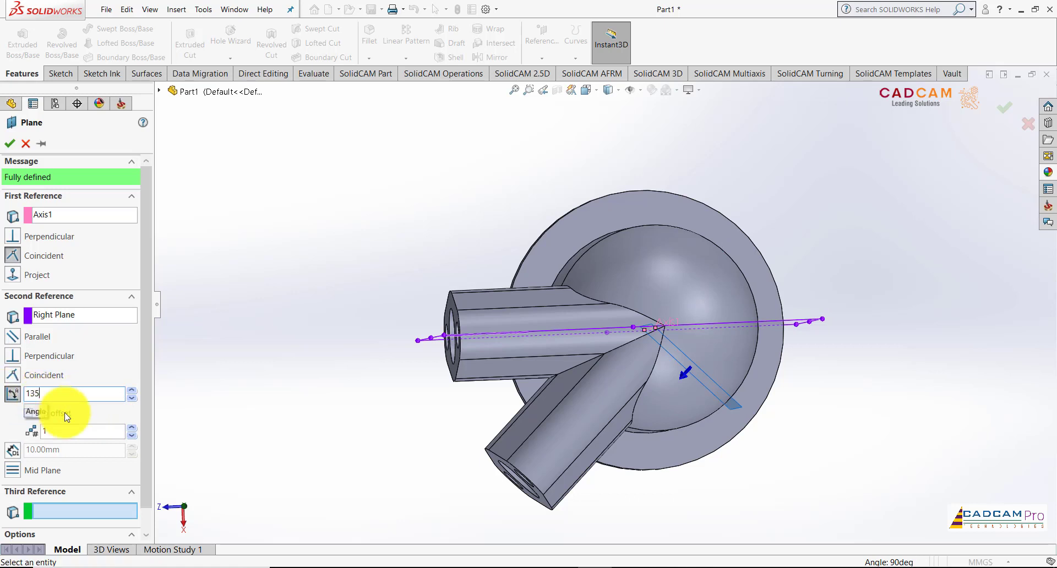
click(77, 430)
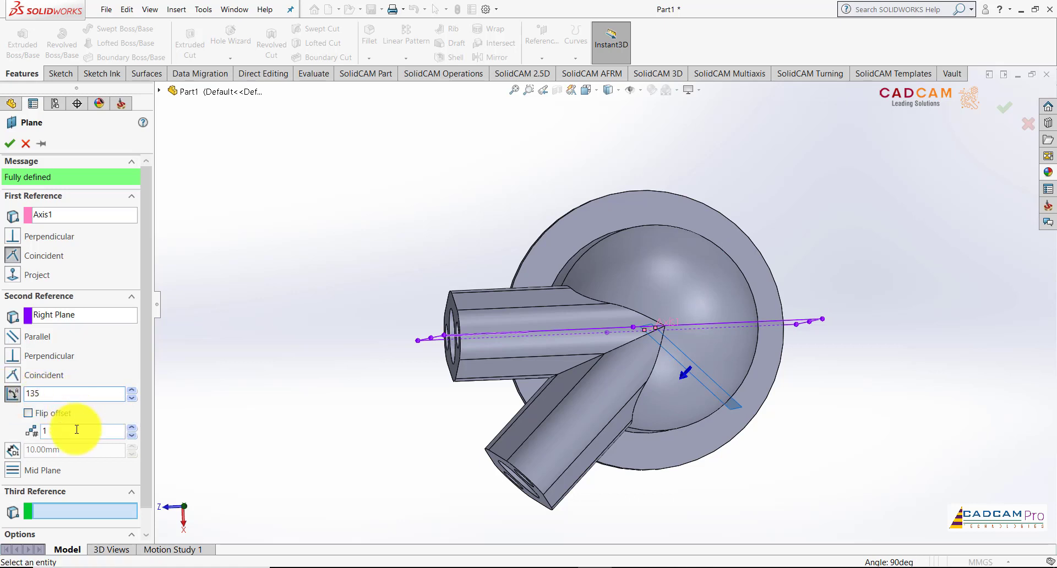
click(37, 416)
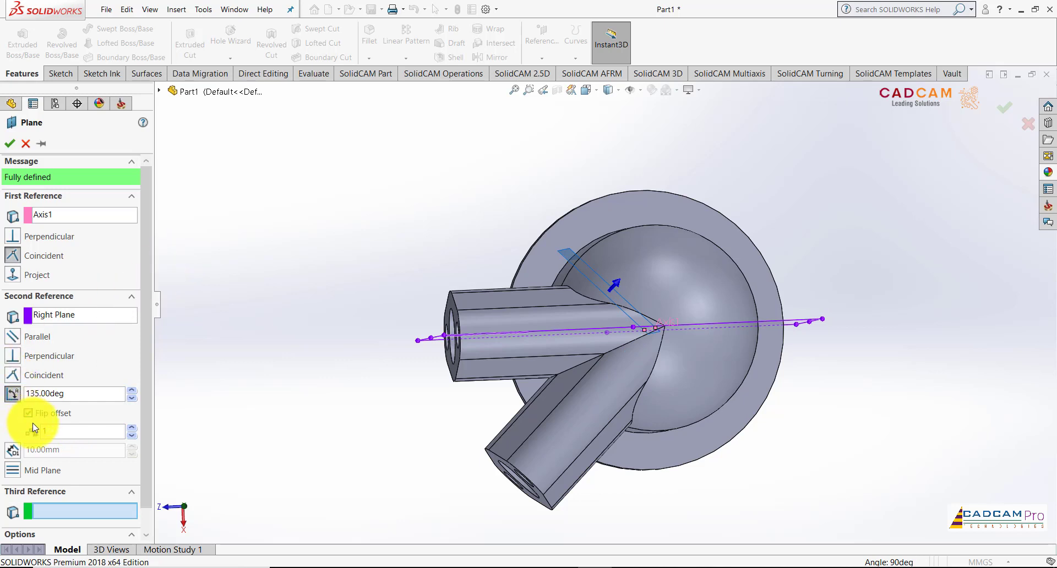
drag(146, 417, 147, 454)
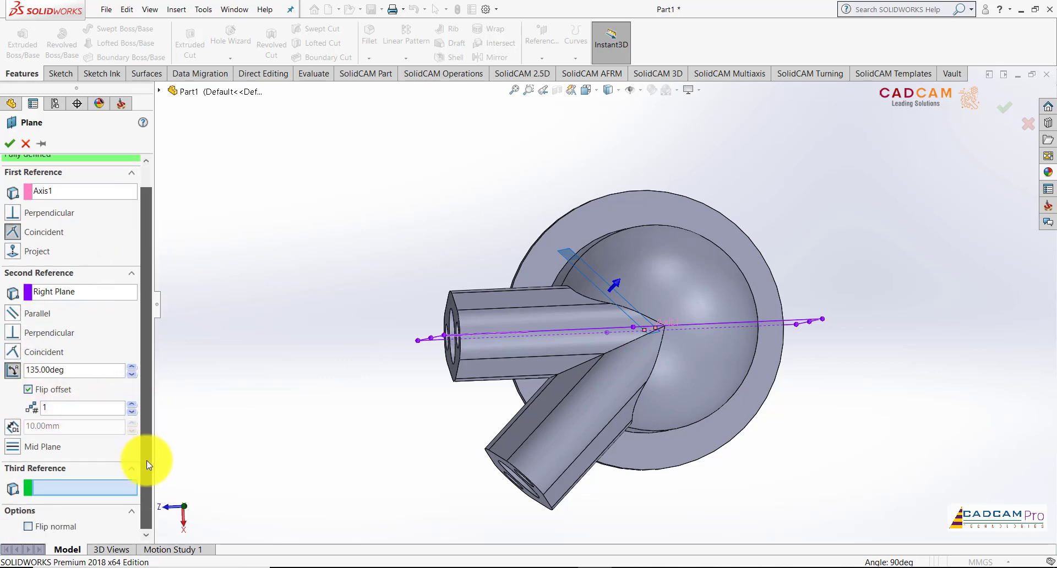
click(28, 526)
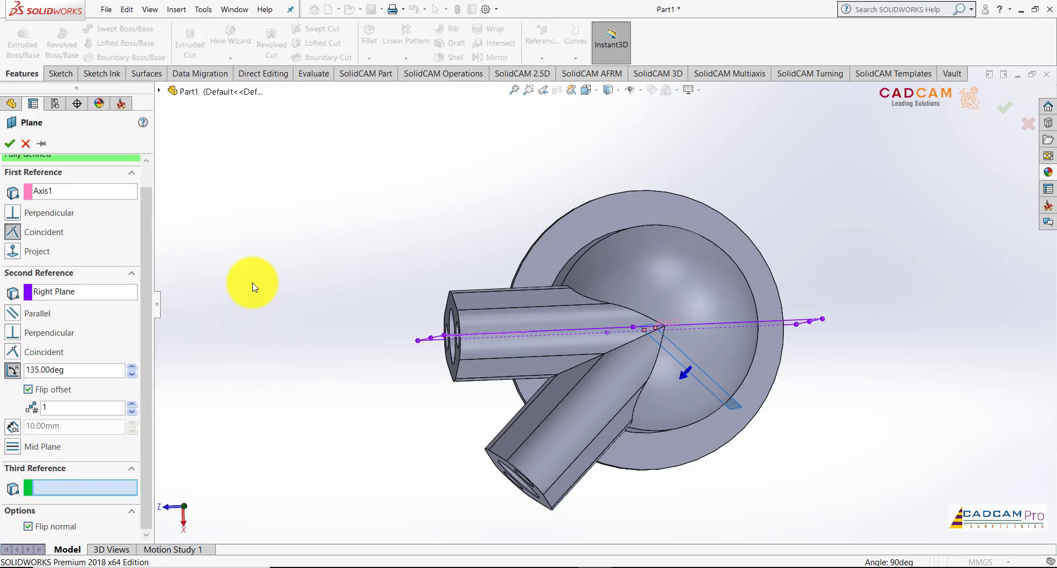
key(Left)
key(Left)
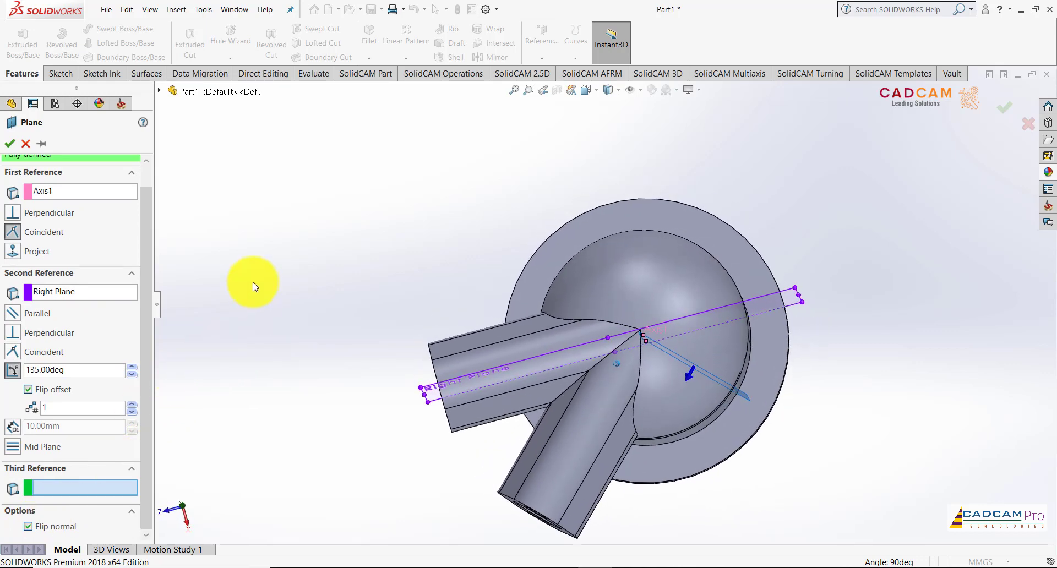
key(Left)
key(Left)
key(Left)
key(Left)
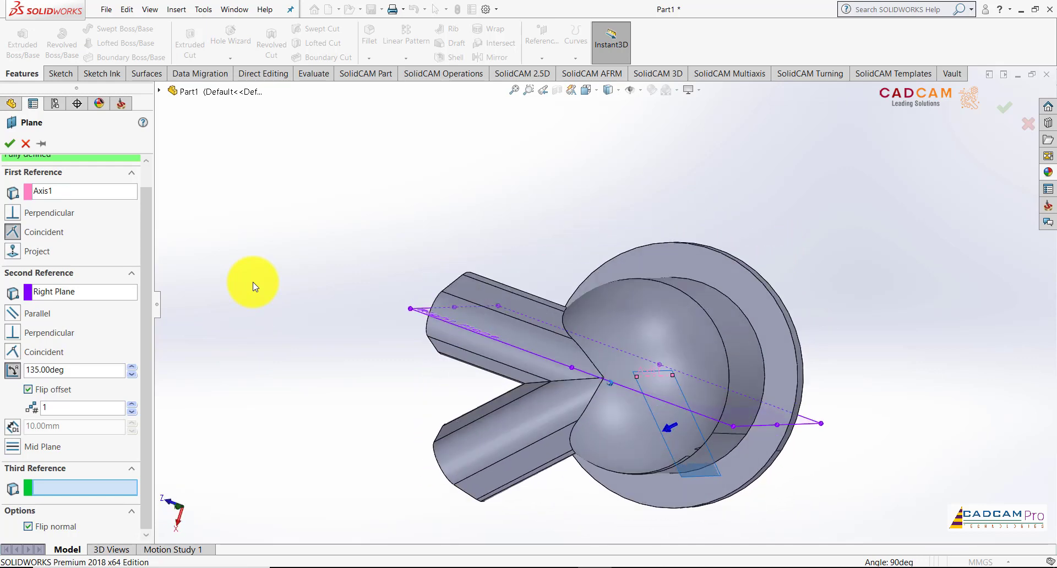
key(Left)
key(Left)
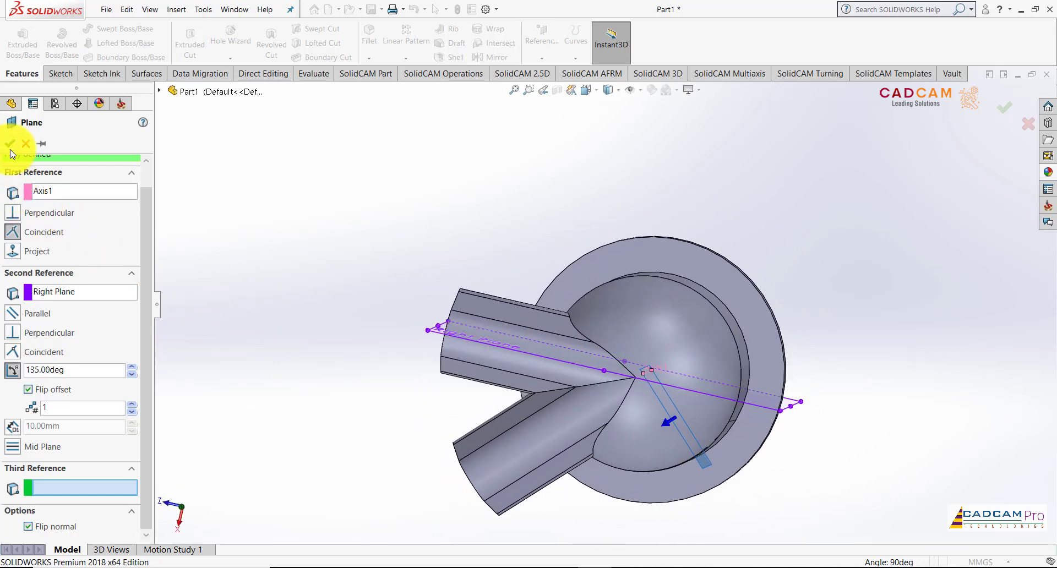
click(11, 145)
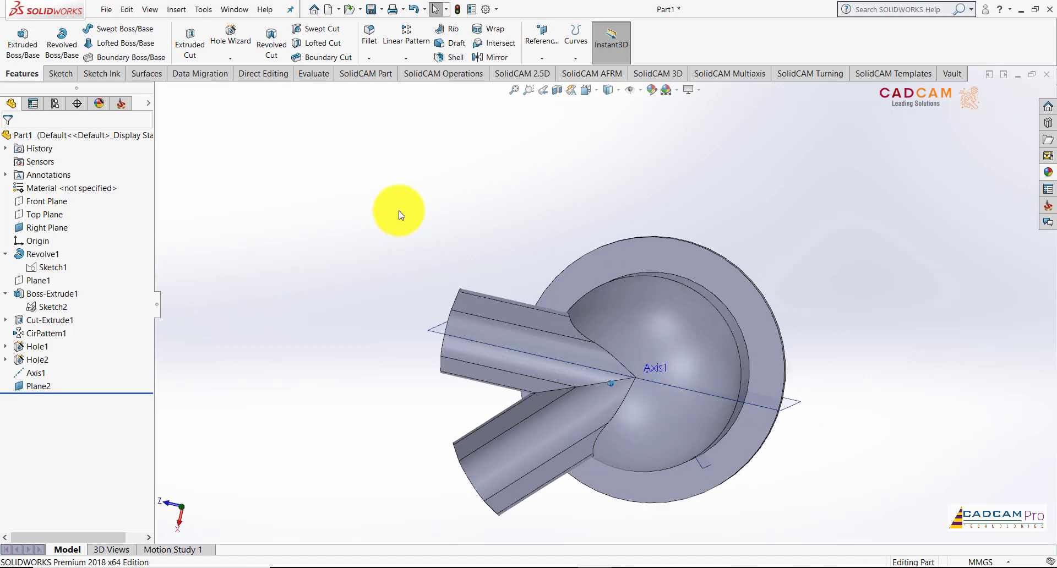
Hide the Right Plane from its context toolbar
key(ctrl+4)
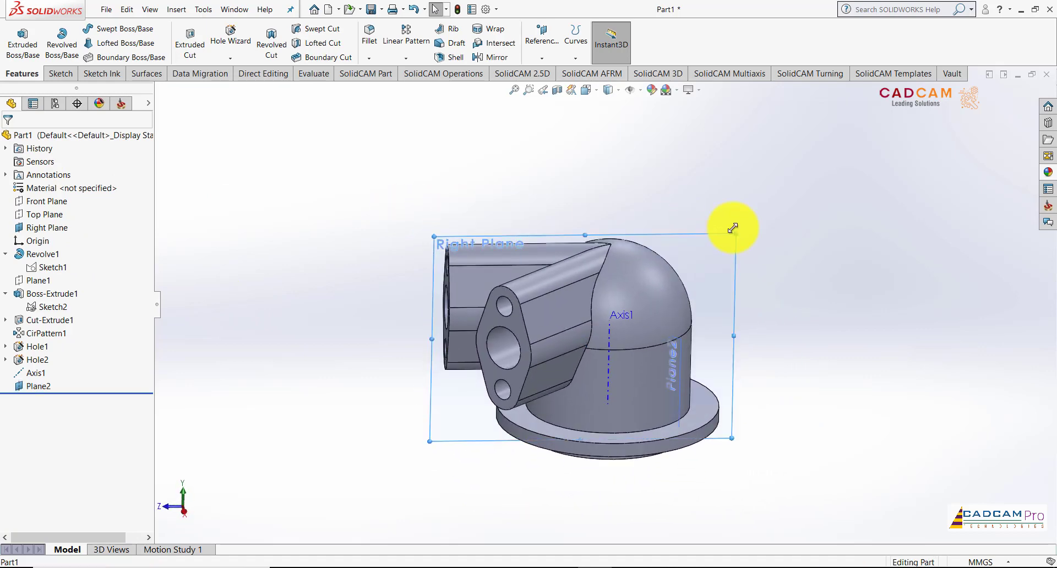
click(732, 227)
click(783, 203)
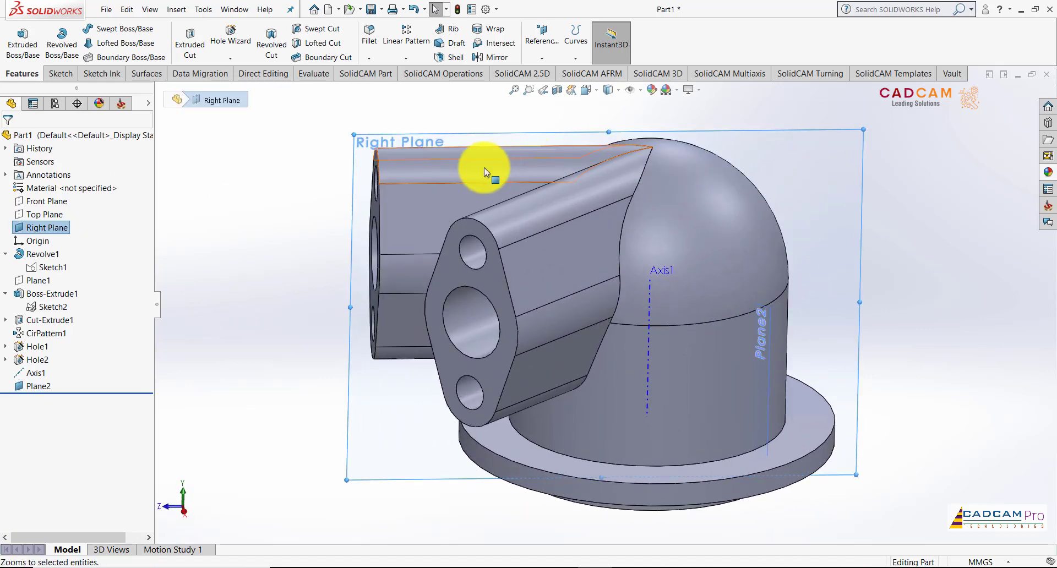
click(754, 136)
click(753, 161)
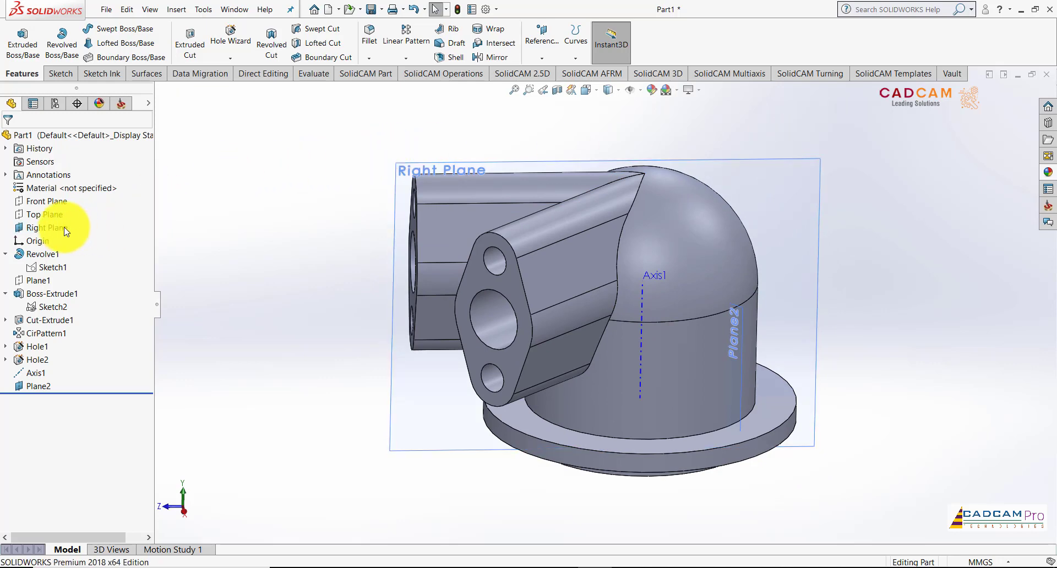
click(87, 226)
click(92, 214)
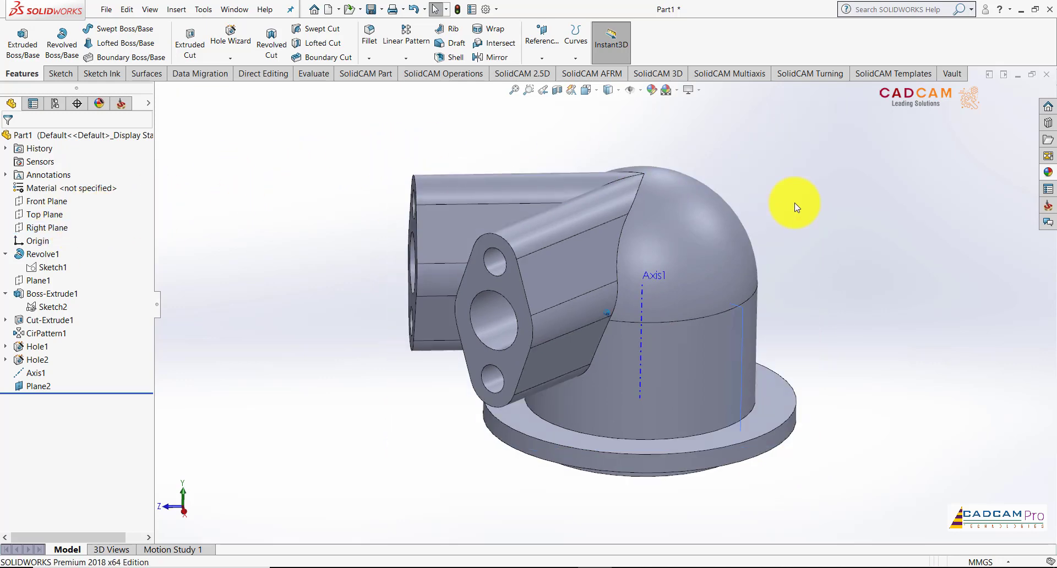
Flip Plane2 to the other side of Axis1 and view it head-on
key(Right)
key(Right)
click(744, 295)
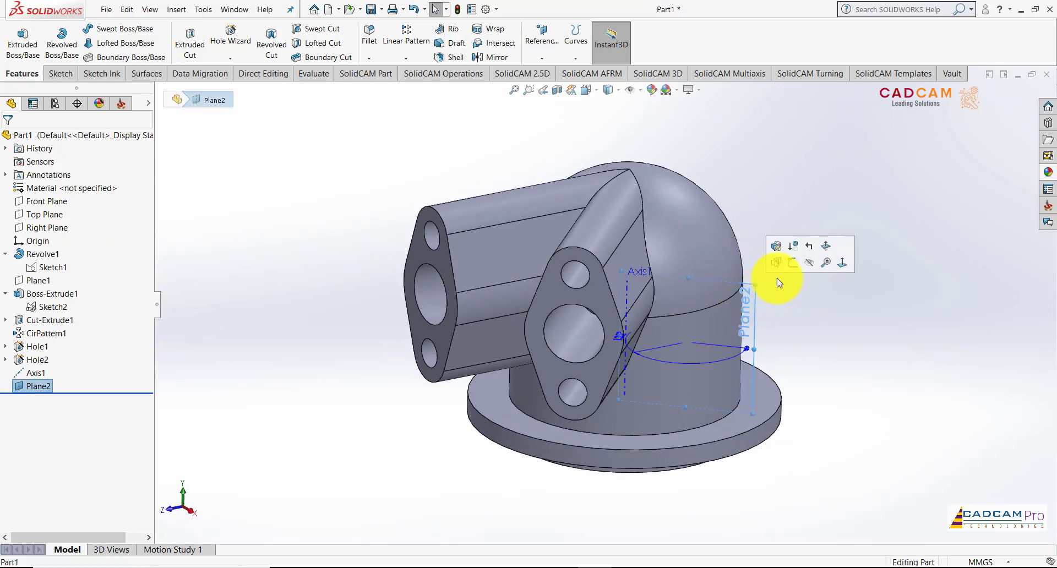
click(830, 250)
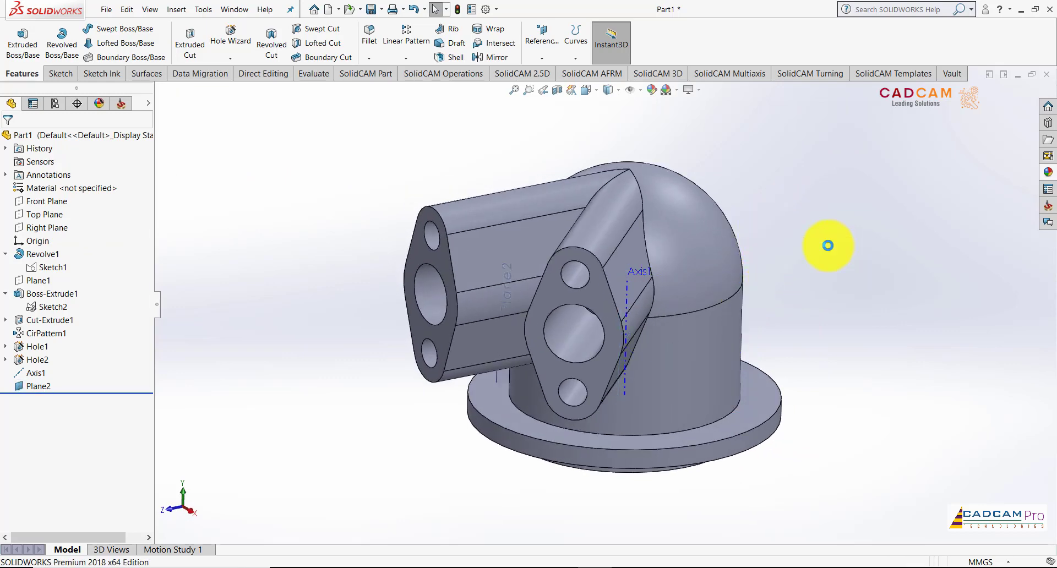
click(41, 388)
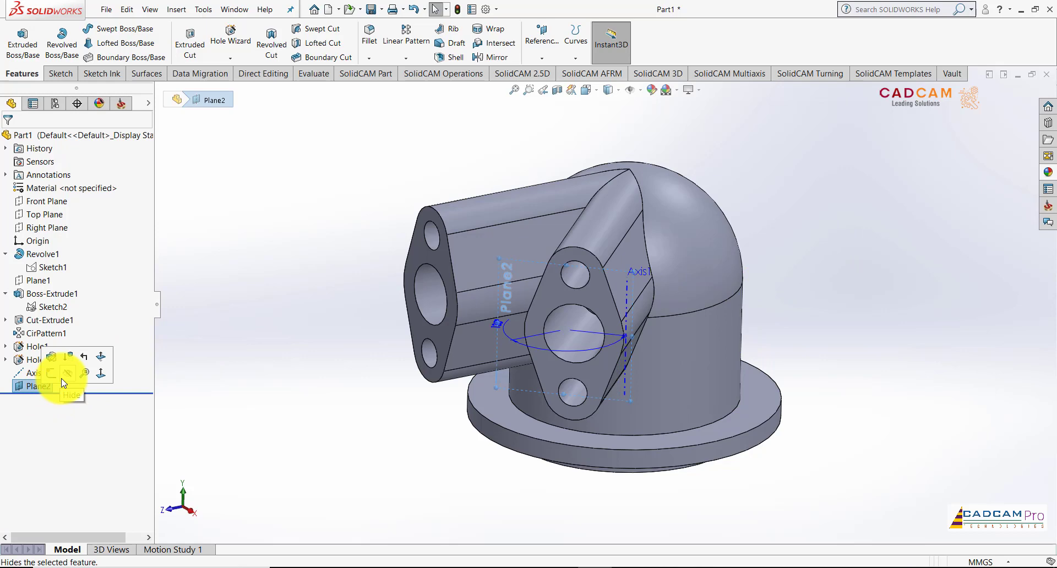
click(101, 372)
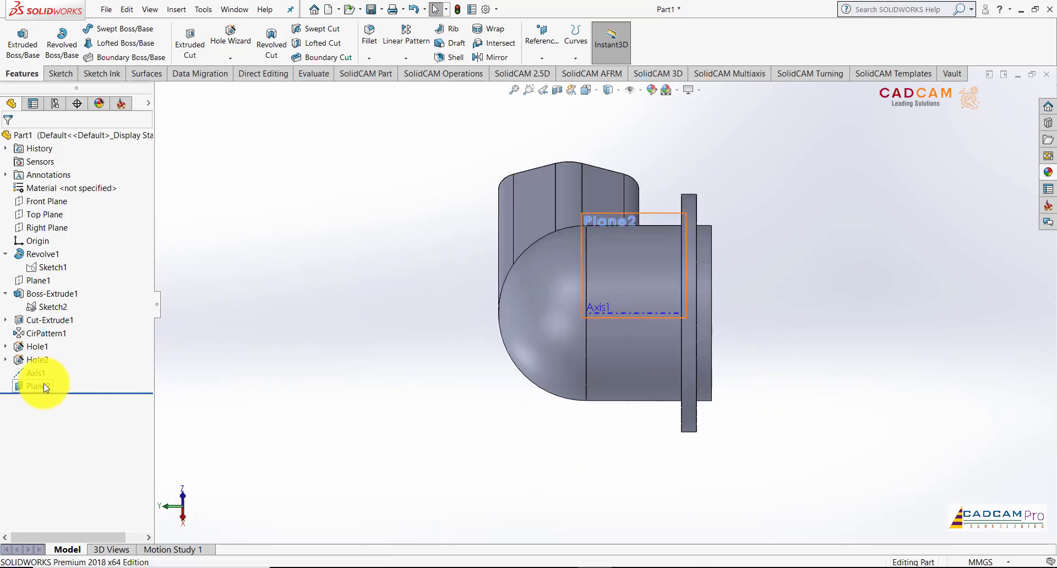
click(44, 384)
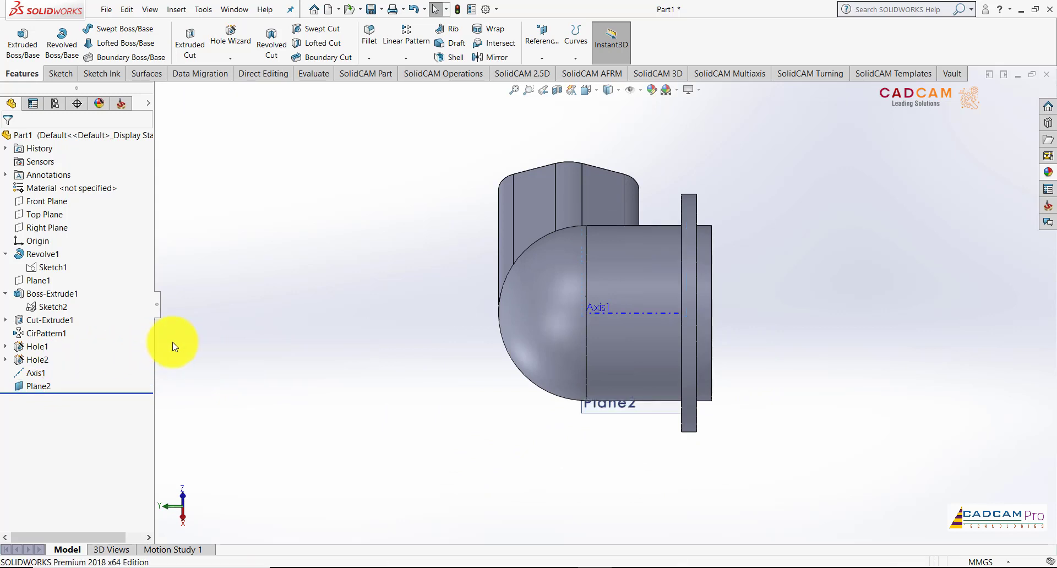
click(49, 383)
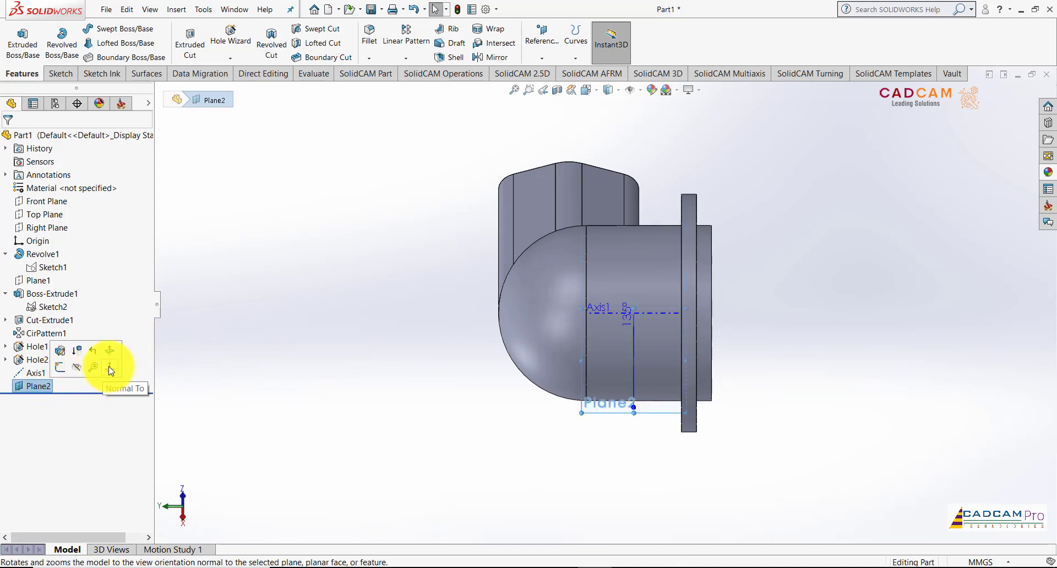
click(109, 366)
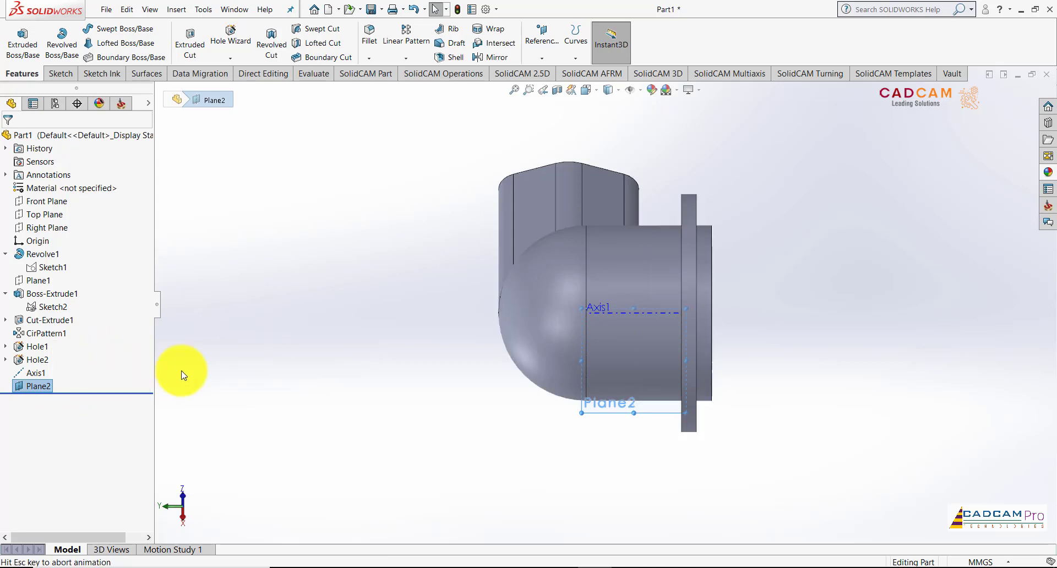
click(331, 338)
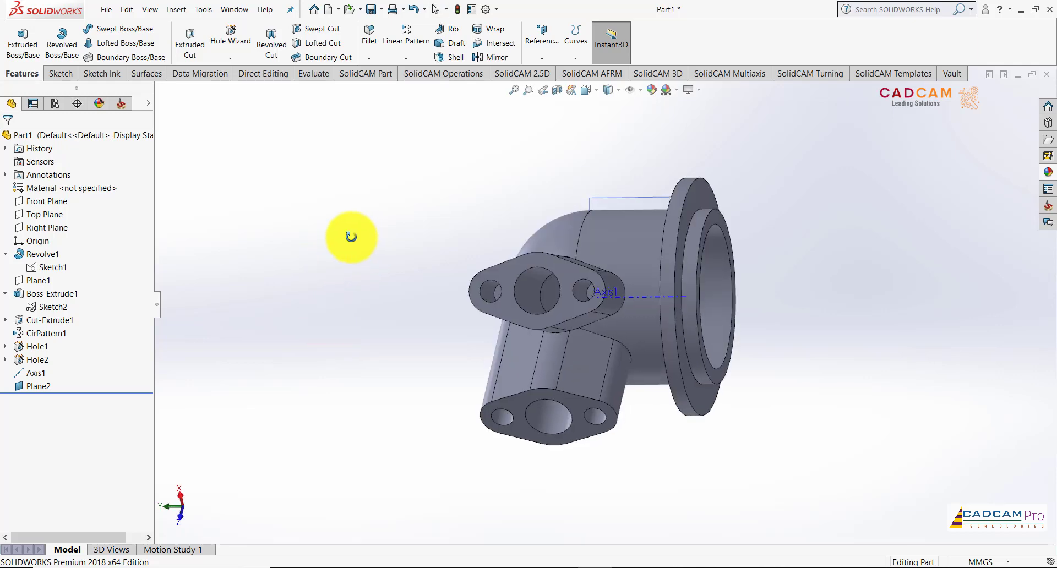
Return to an isometric view and select Plane2 for sketching
mouse_move(348, 252)
middle_down()
mouse_move(350, 237)
mouse_move(741, 289)
middle_up()
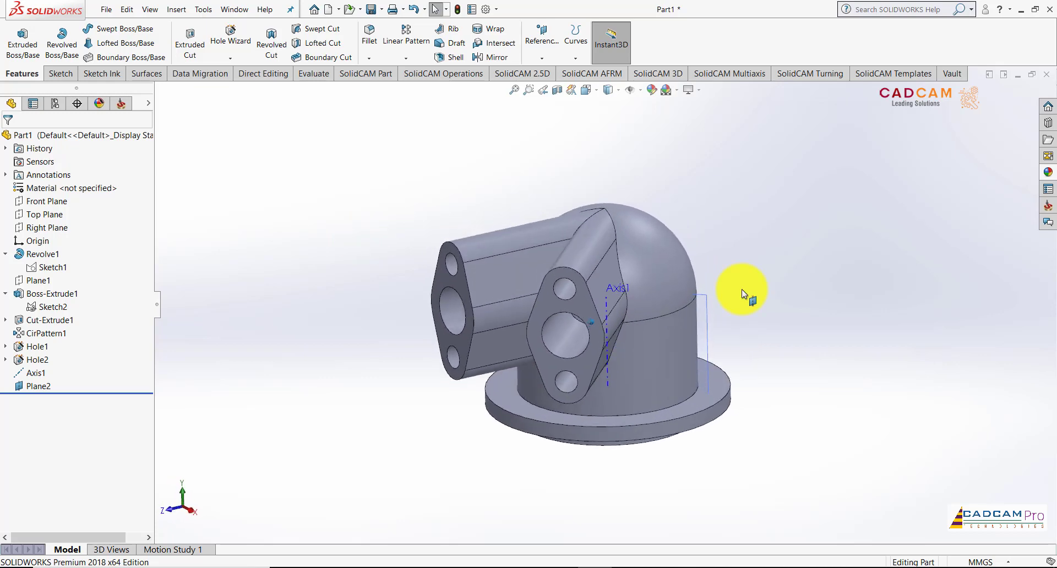
key(ctrl+7)
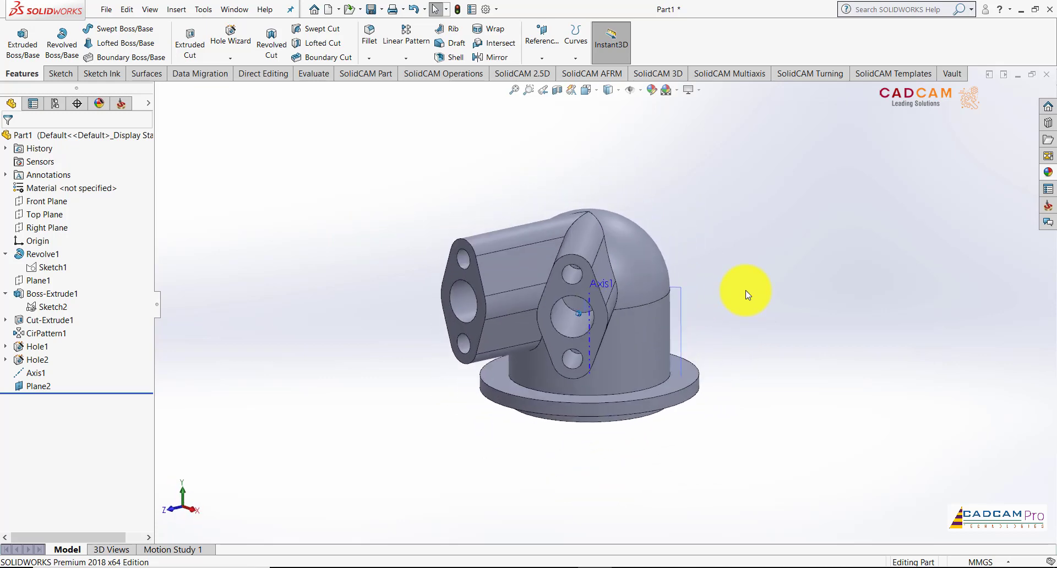
click(688, 305)
Start Sketch6 on Plane2, view it Normal To, then switch to a standard side view and zoom out
click(737, 277)
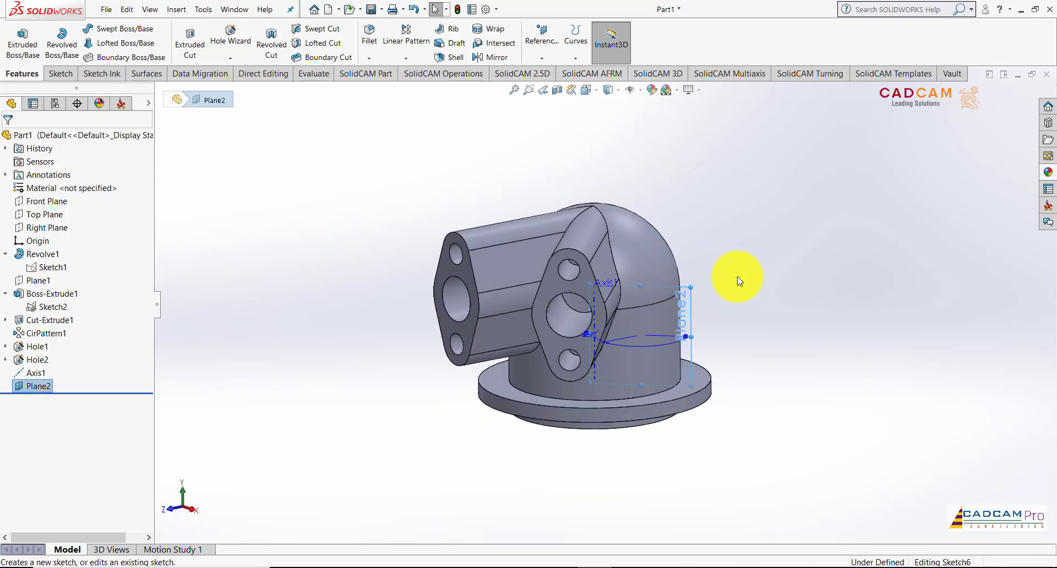
click(76, 400)
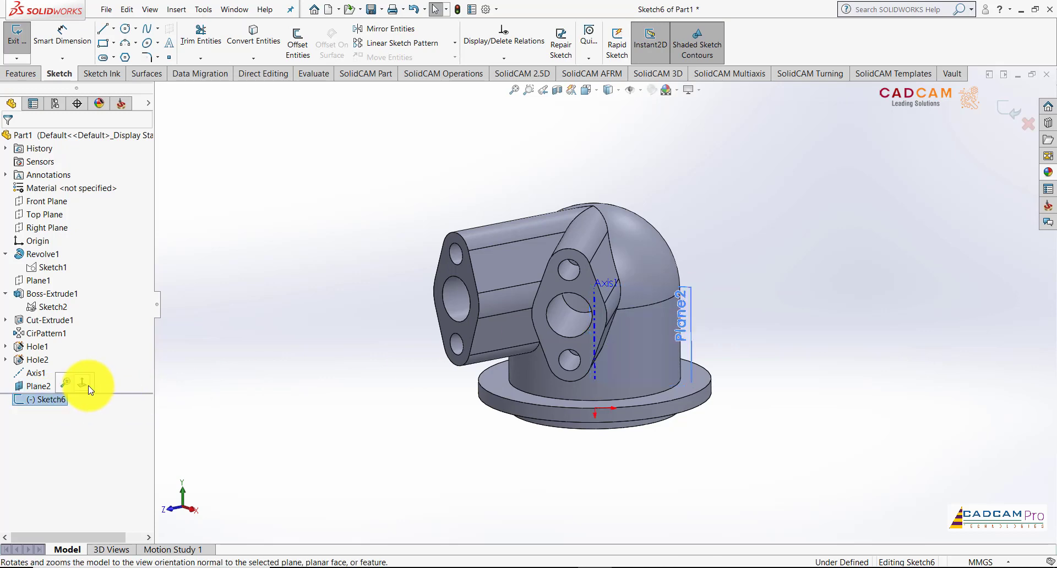
click(84, 380)
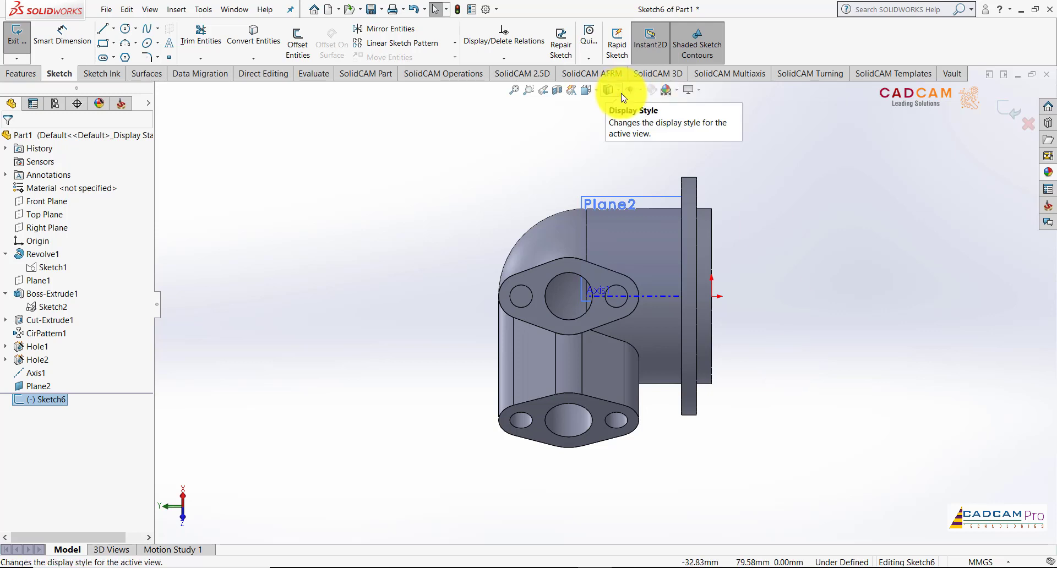
click(585, 90)
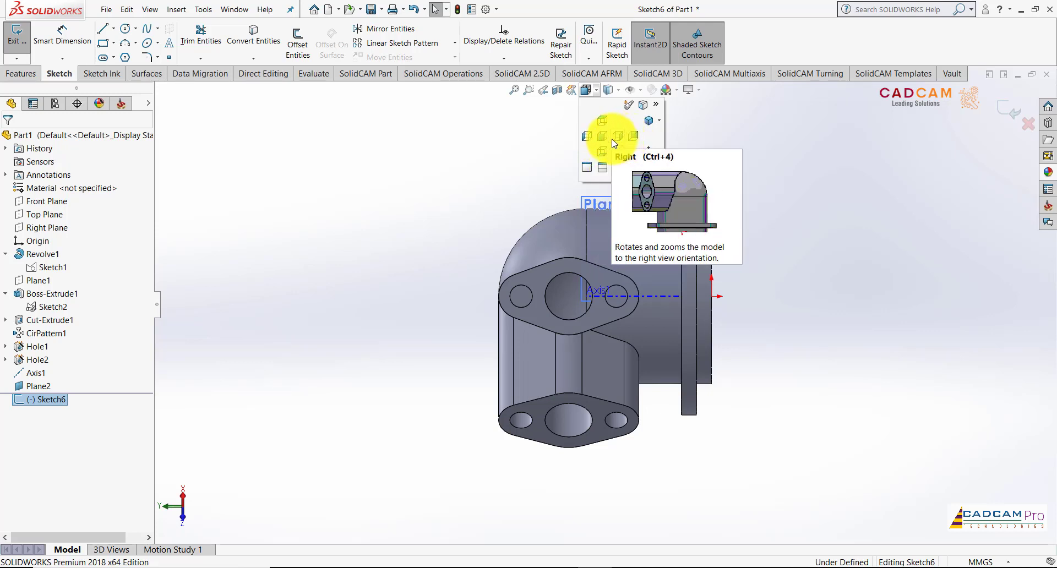
click(587, 136)
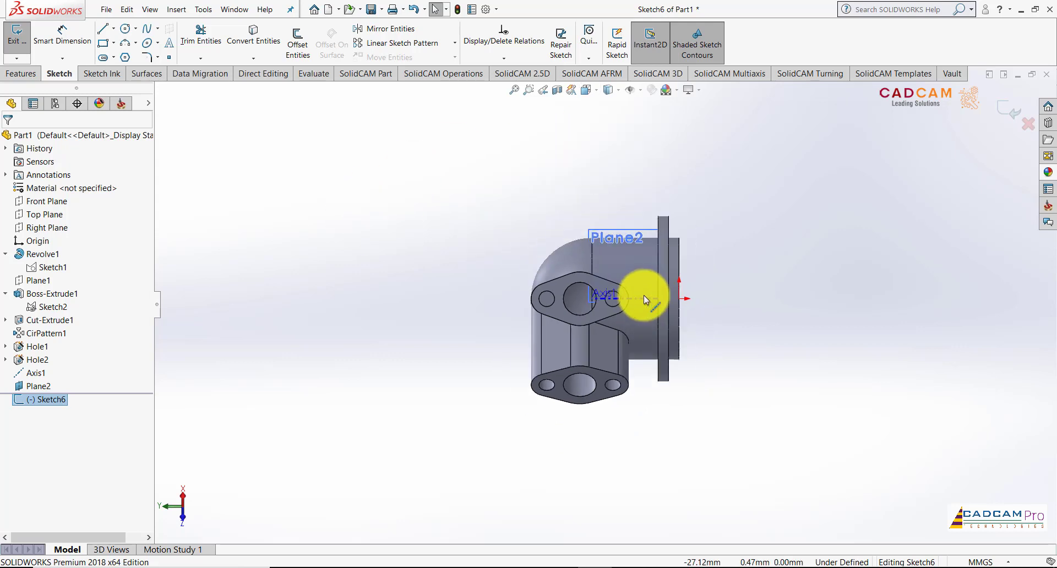
scroll(642, 303, down, 2)
scroll(643, 309, down, 1)
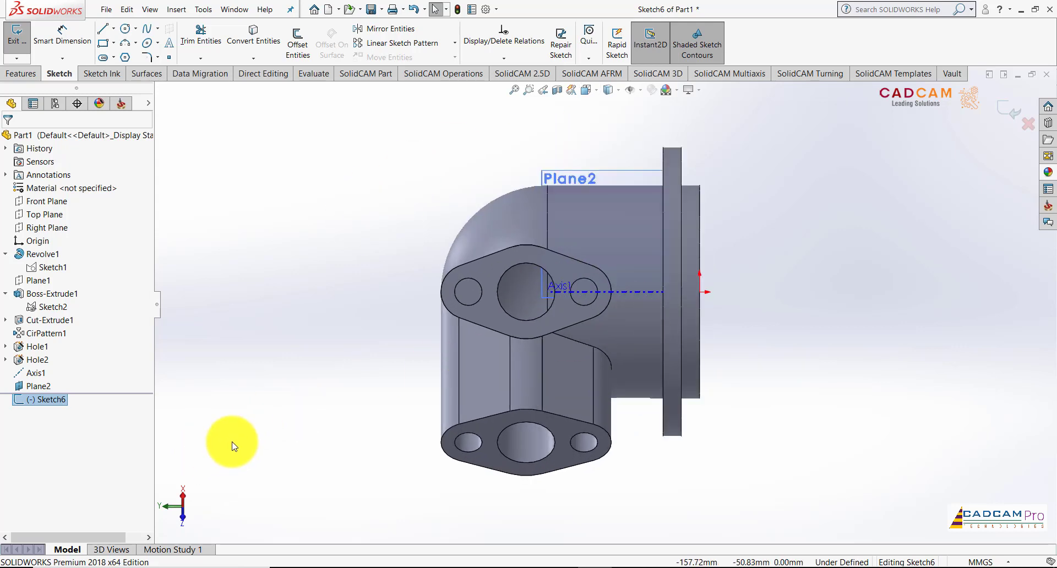
key(z)
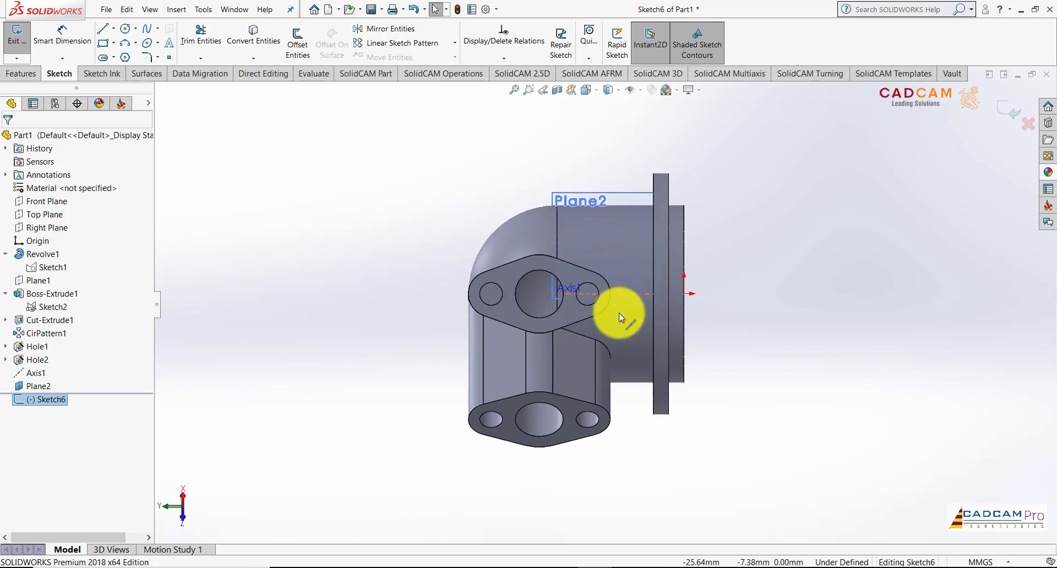
Turn on Section View with Plane2 as the Section 1 reference and accept it
click(557, 91)
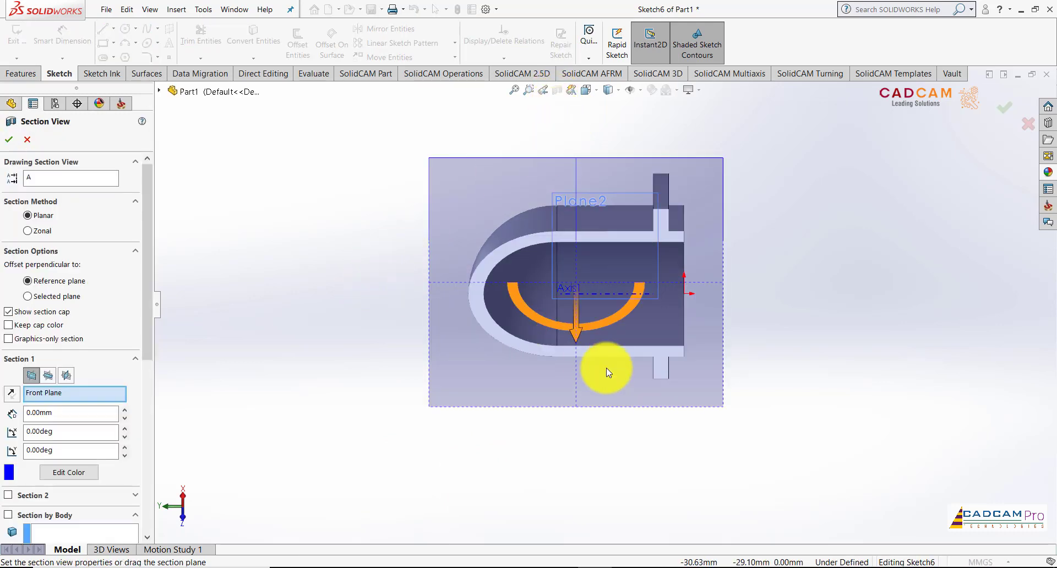
scroll(606, 368, down, 2)
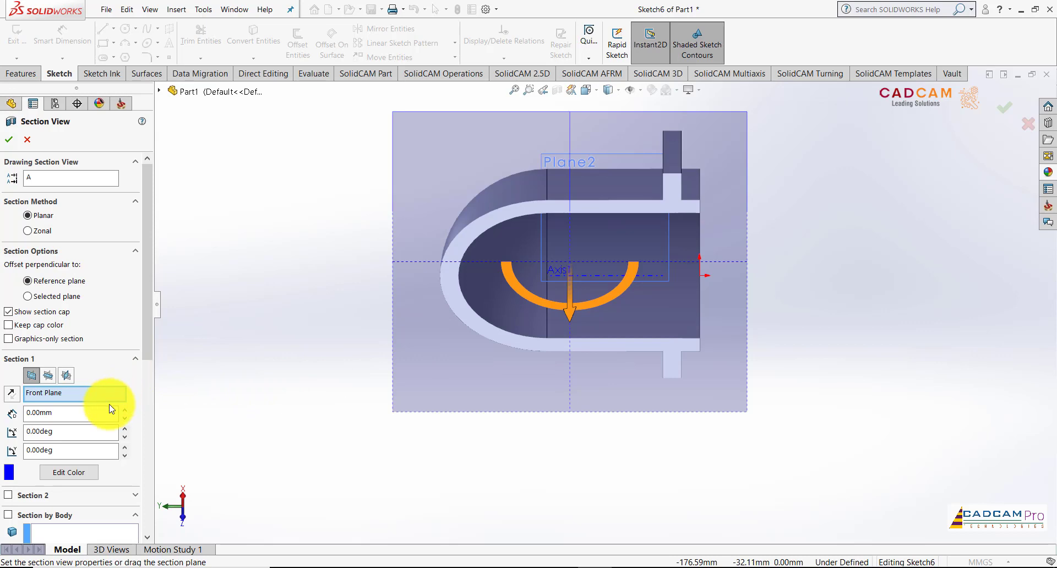
mouse_move(147, 322)
mouse_down()
mouse_move(144, 408)
mouse_move(144, 323)
mouse_up()
scroll(144, 324, up, 2)
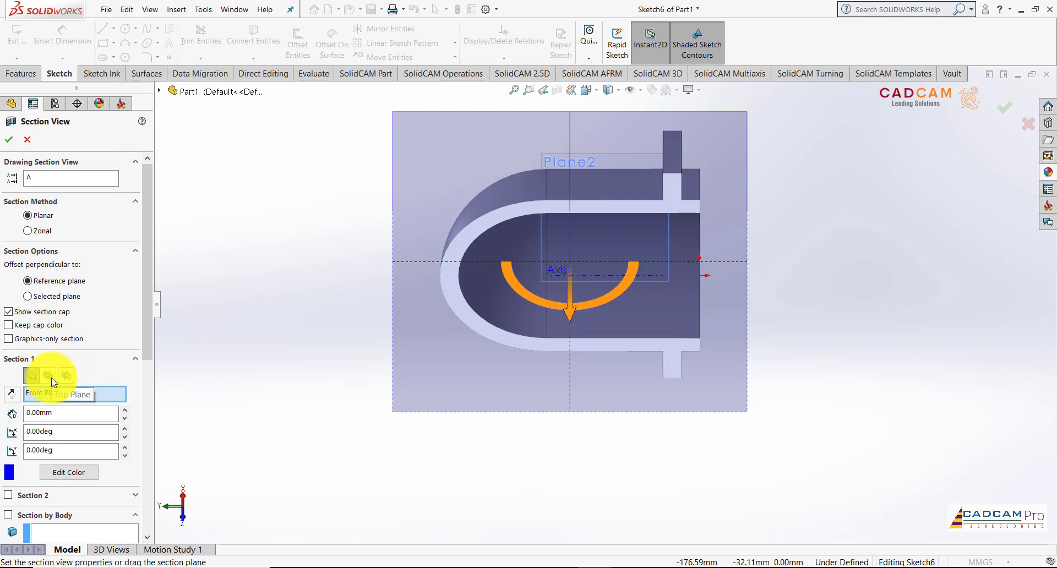
key(z)
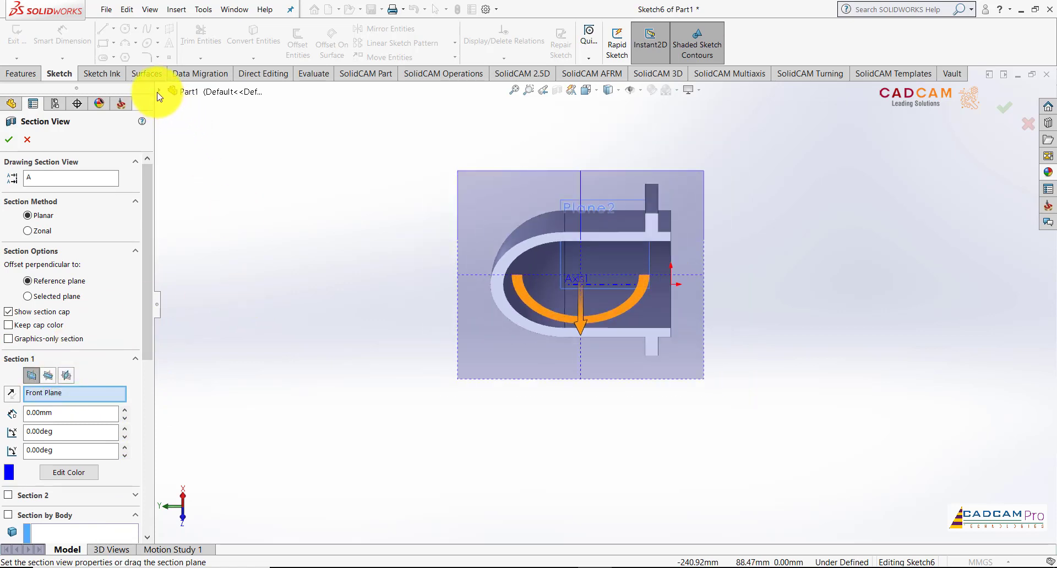
click(158, 90)
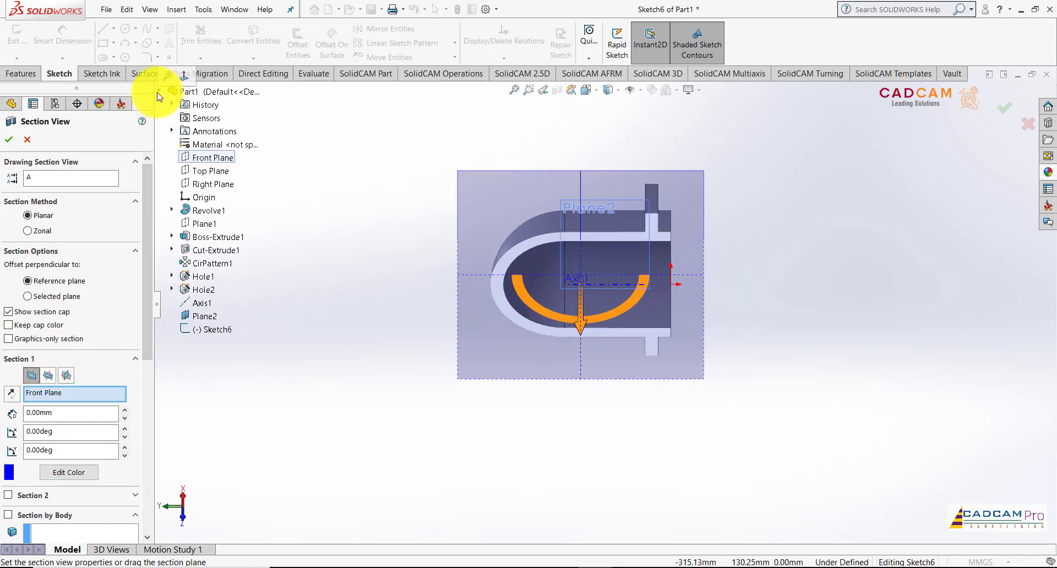
click(209, 317)
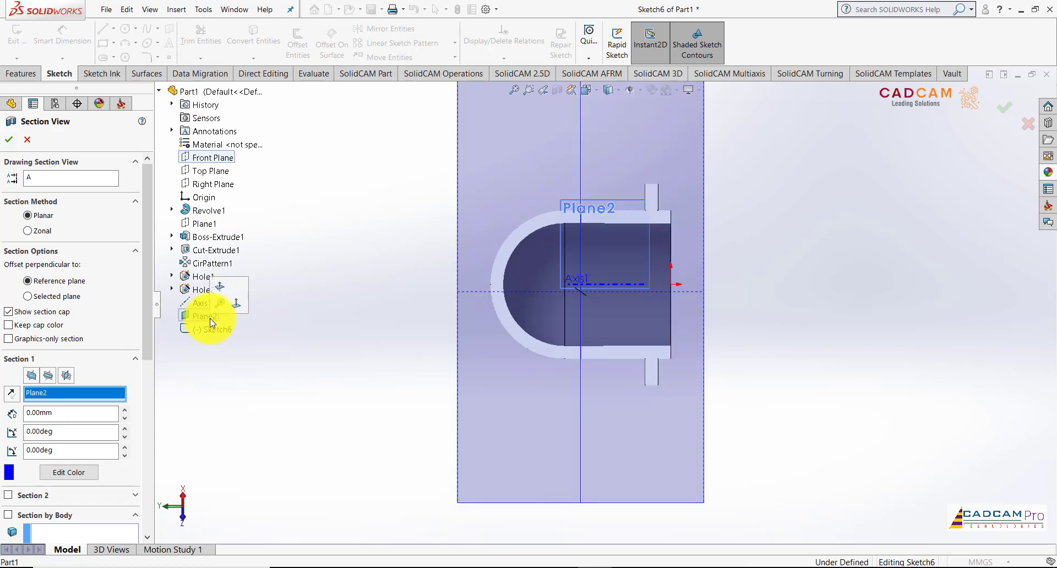
click(9, 139)
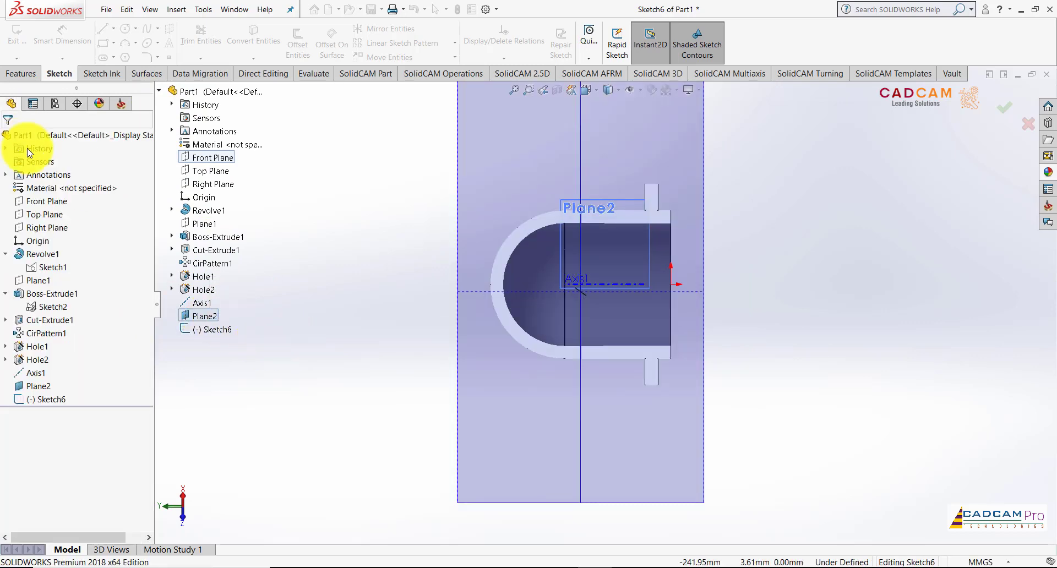
scroll(651, 266, down, 1)
scroll(650, 265, down, 1)
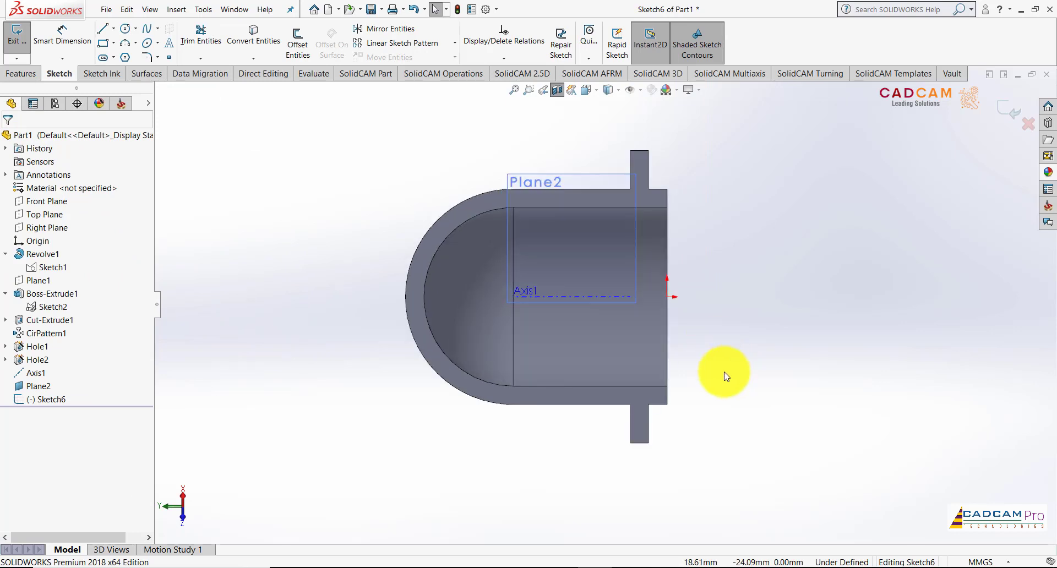
Draw a slanted line from just above the axis down to the lower left
click(104, 28)
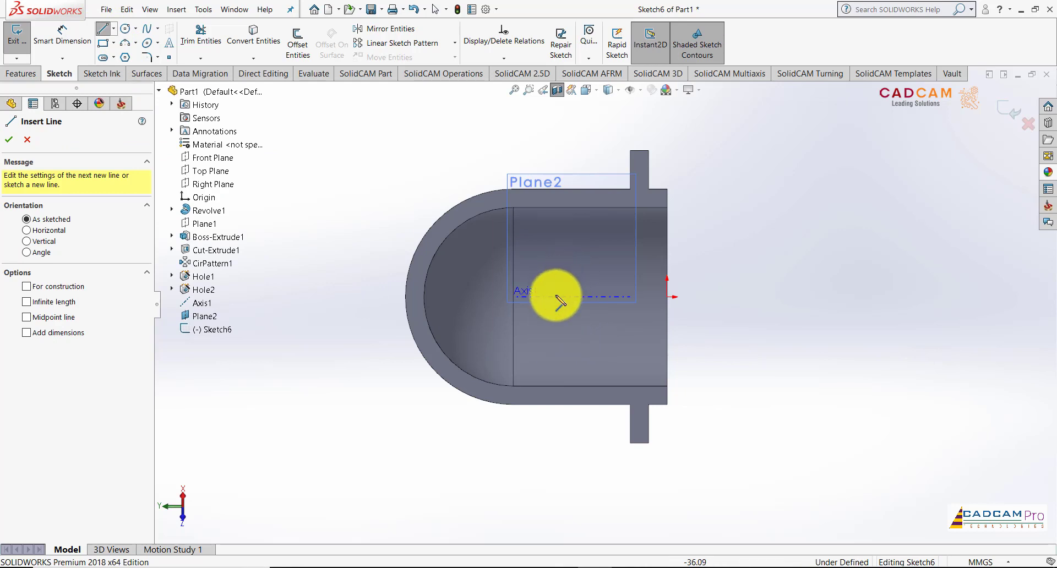
click(582, 261)
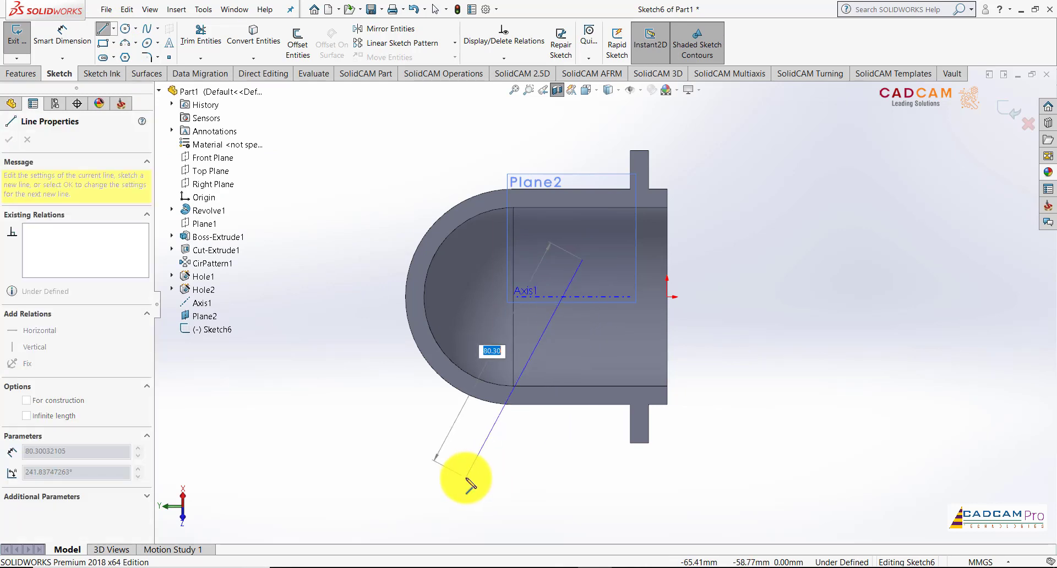
click(466, 478)
key(Escape)
key(Escape)
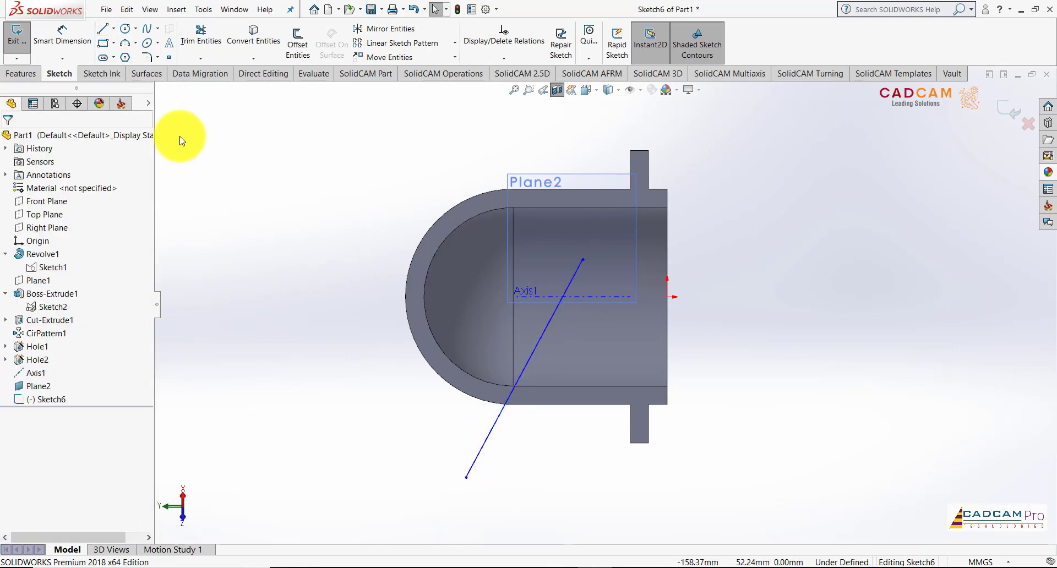
Convert the right port face edge into sketch geometry and select the projected line
click(255, 34)
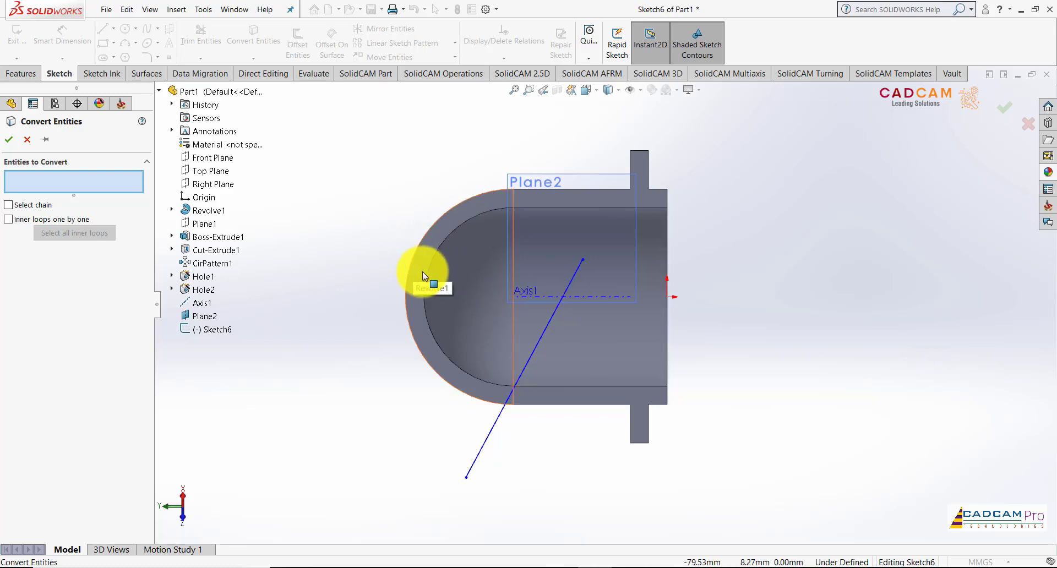
click(669, 395)
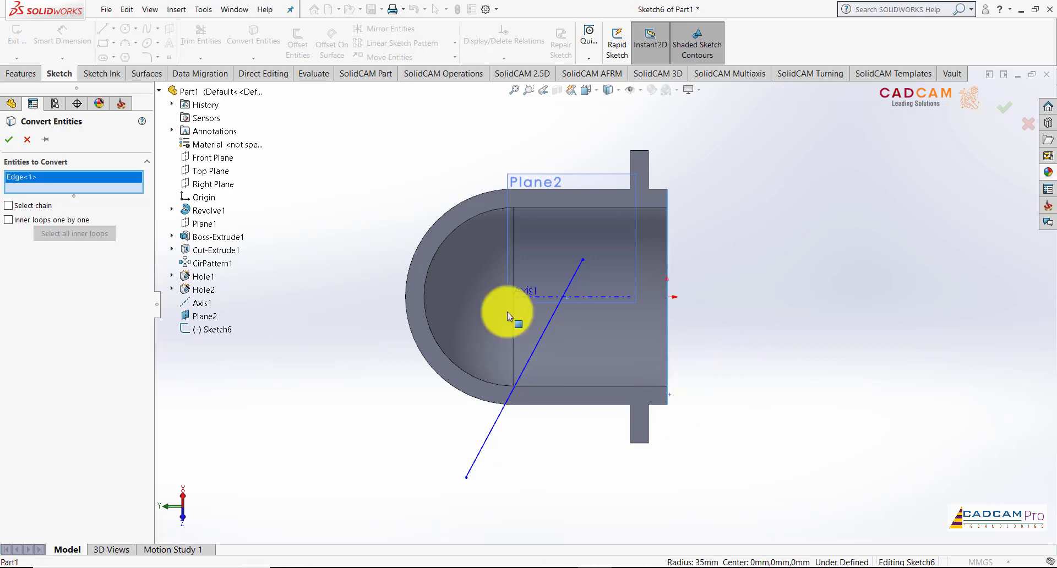
click(9, 140)
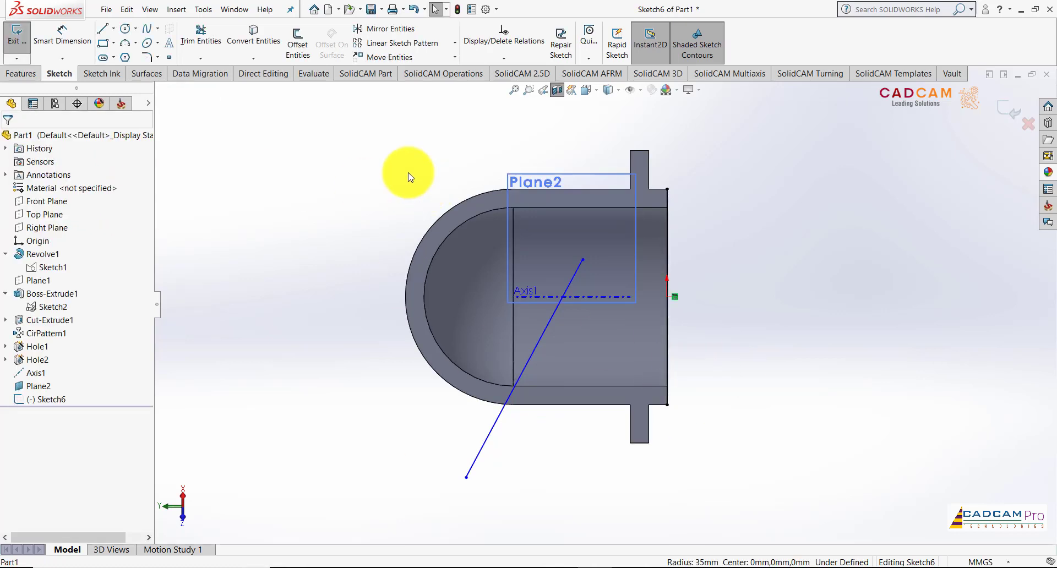
click(668, 230)
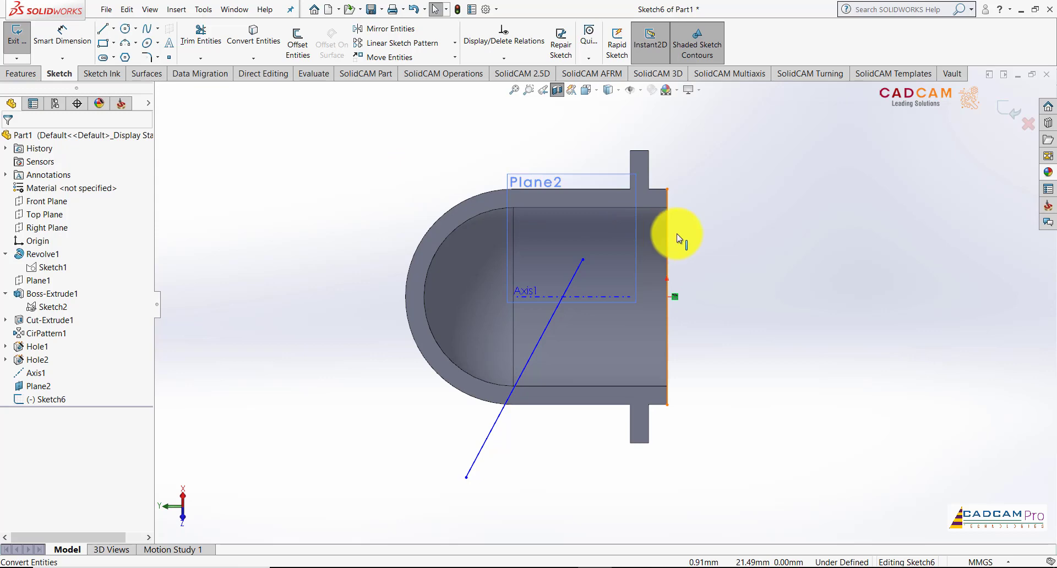
Dimension the slanted line's lower endpoint 61 mm from Axis1
click(736, 262)
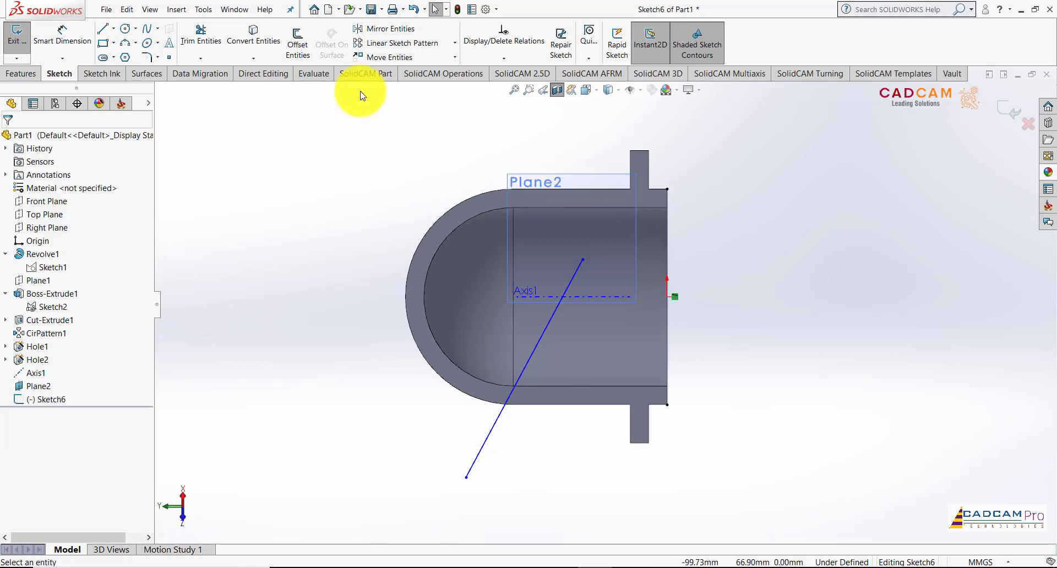
click(72, 44)
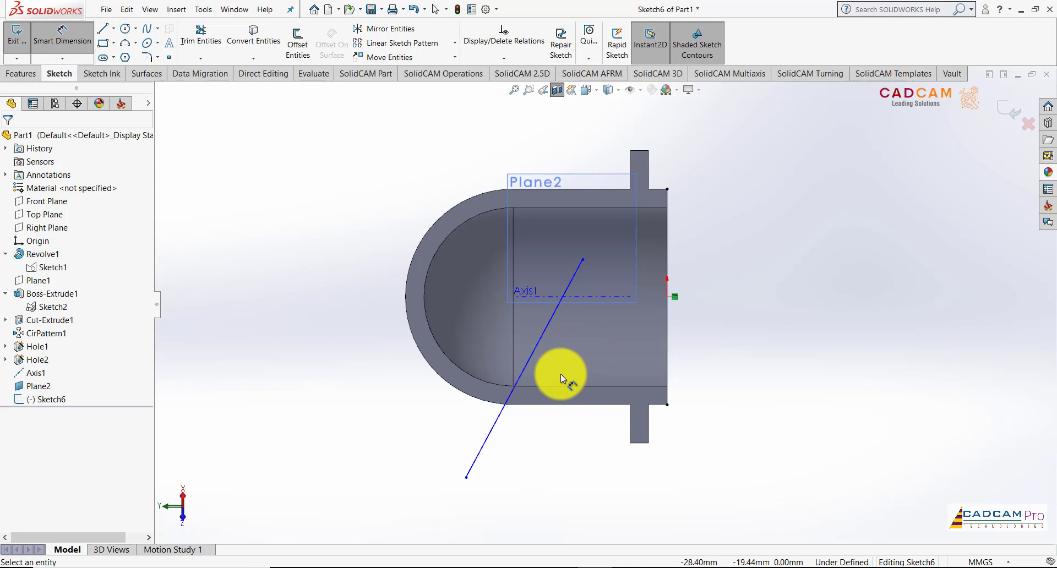
click(465, 477)
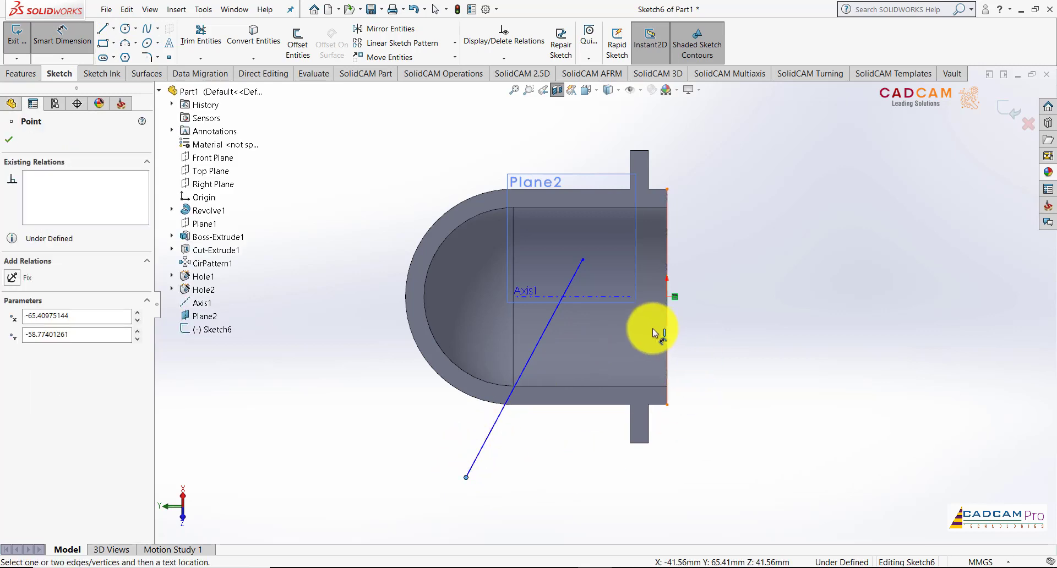
click(667, 296)
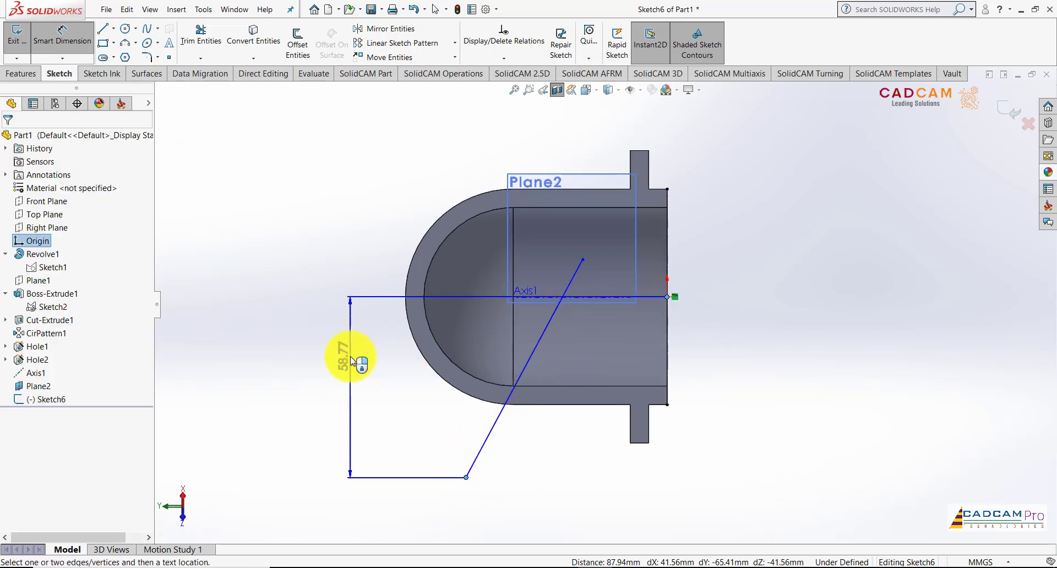
click(349, 356)
text(61)
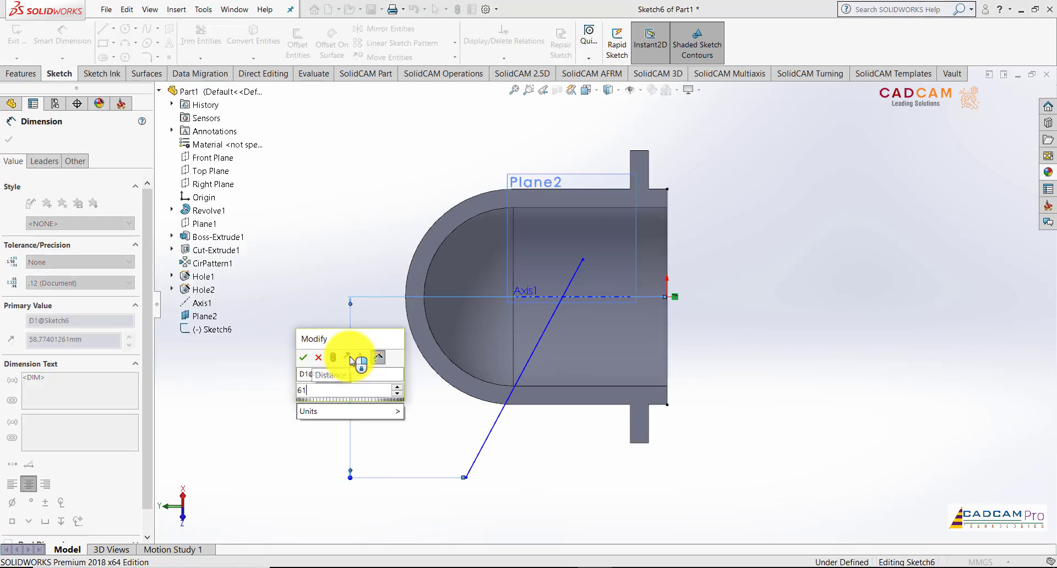
key(Return)
Add a 60 mm distance to the right port edge and a 6° angle to the slanted line
click(465, 484)
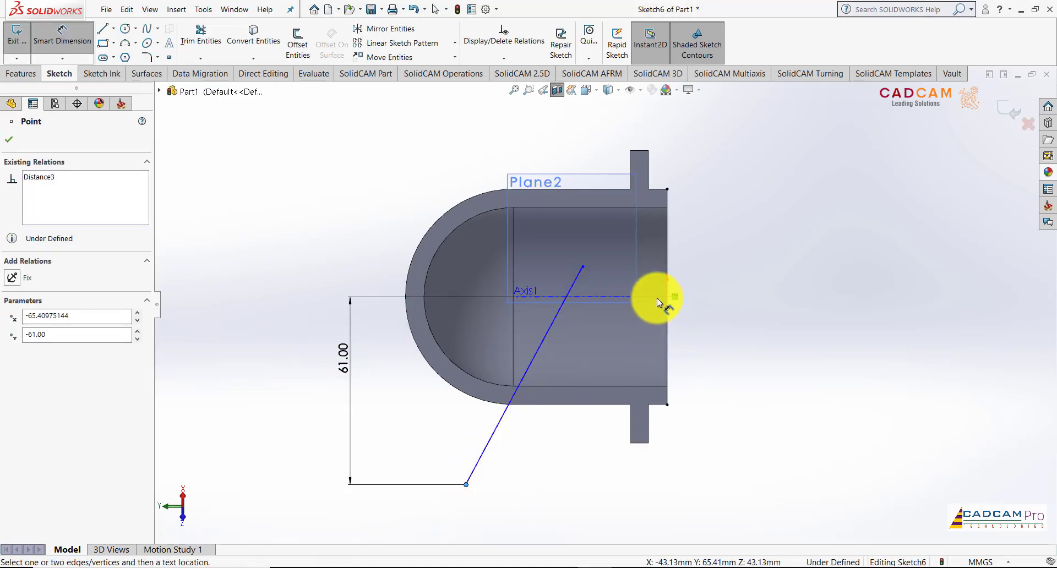
click(670, 393)
key(z)
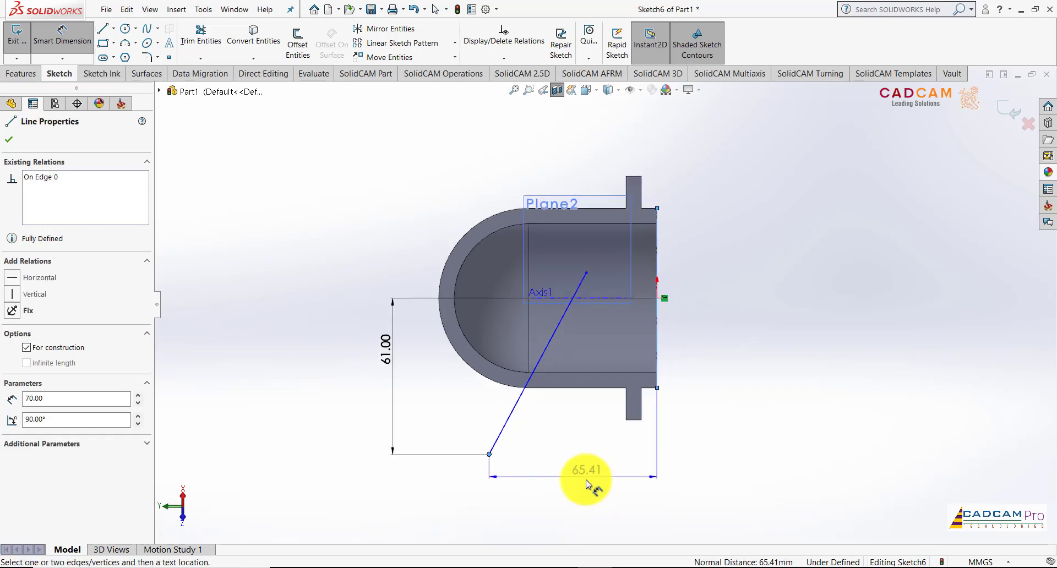
click(576, 500)
text(60)
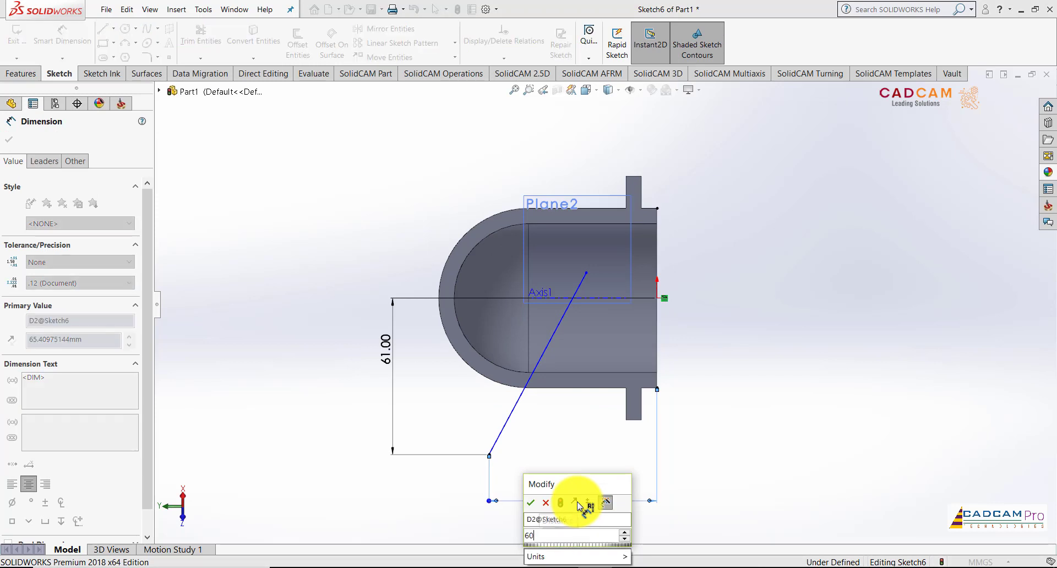
key(Return)
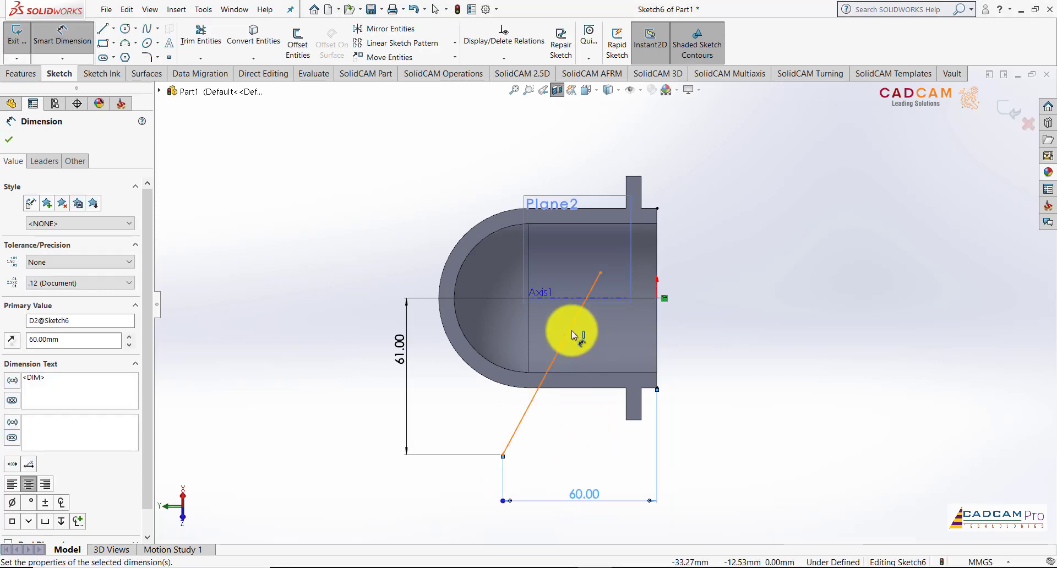
click(657, 347)
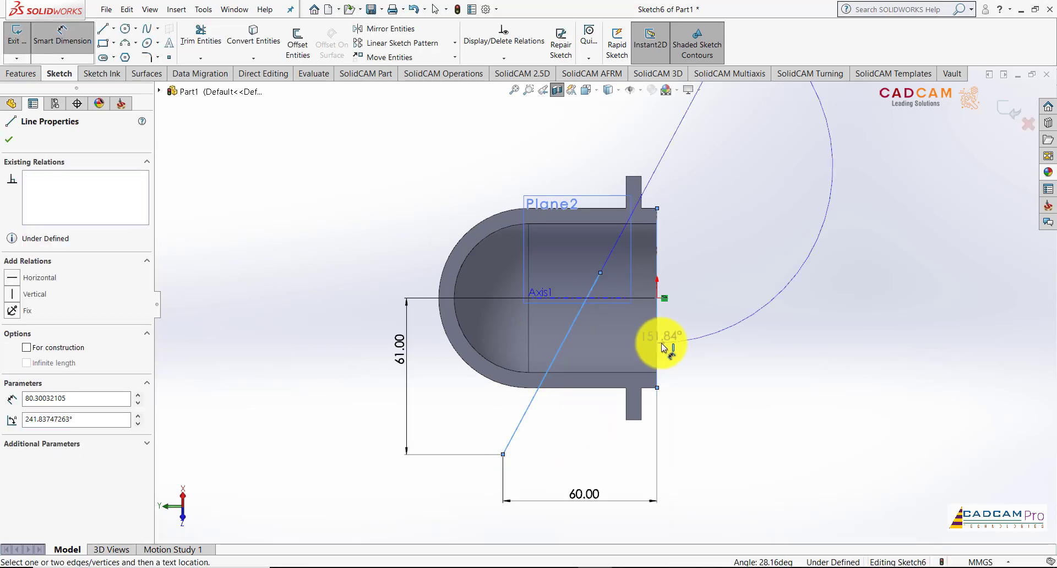
click(608, 354)
text(6252737deg)
key(Return)
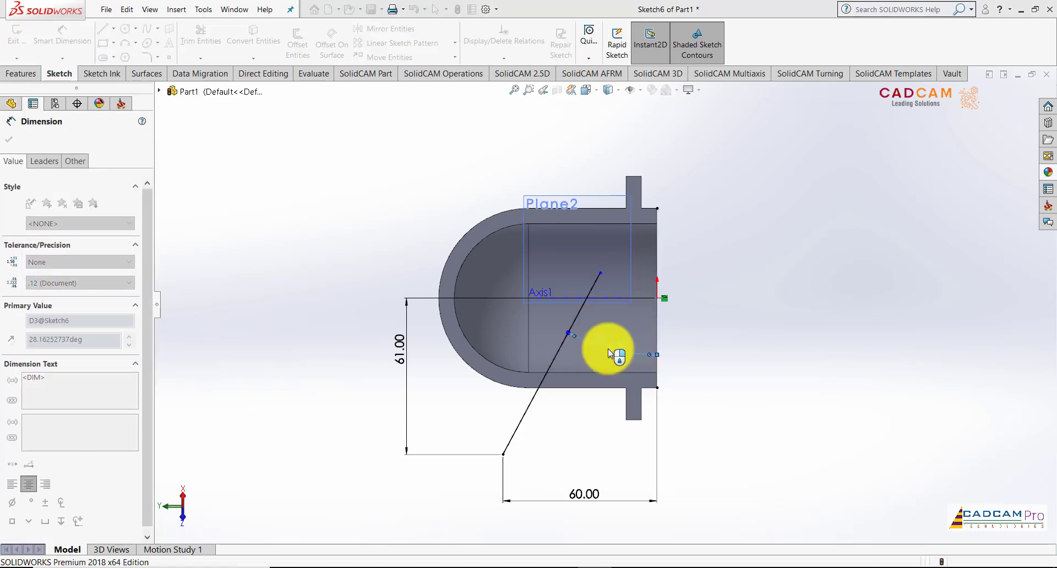
middle_drag(559, 361, 576, 296)
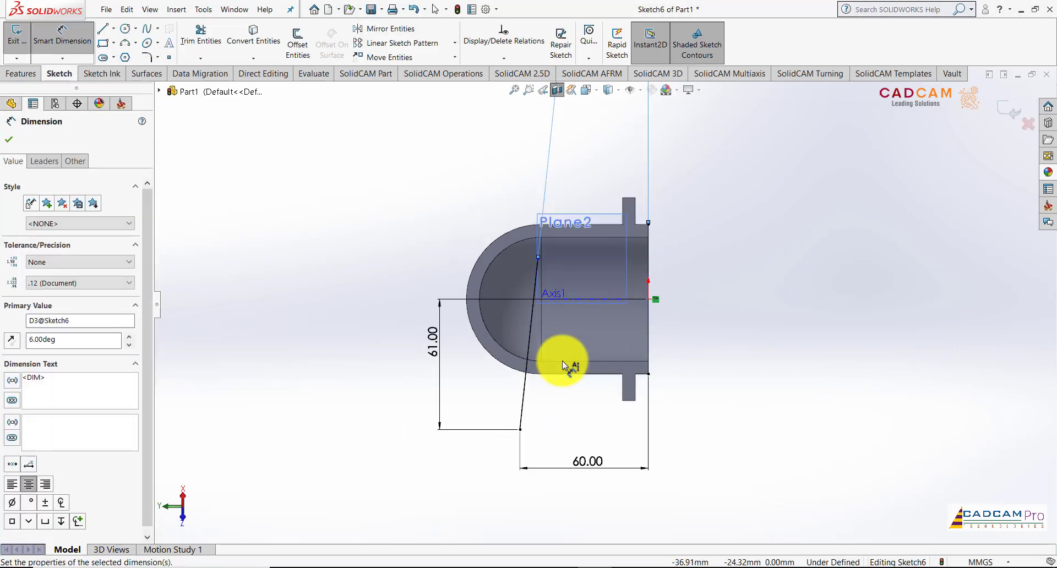
scroll(553, 237, down, 2)
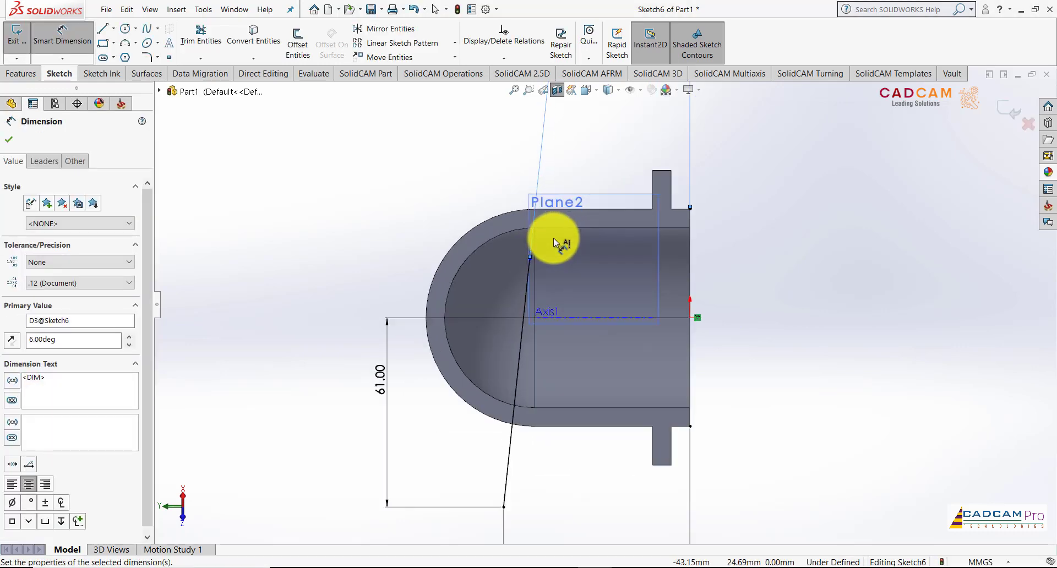
key(Escape)
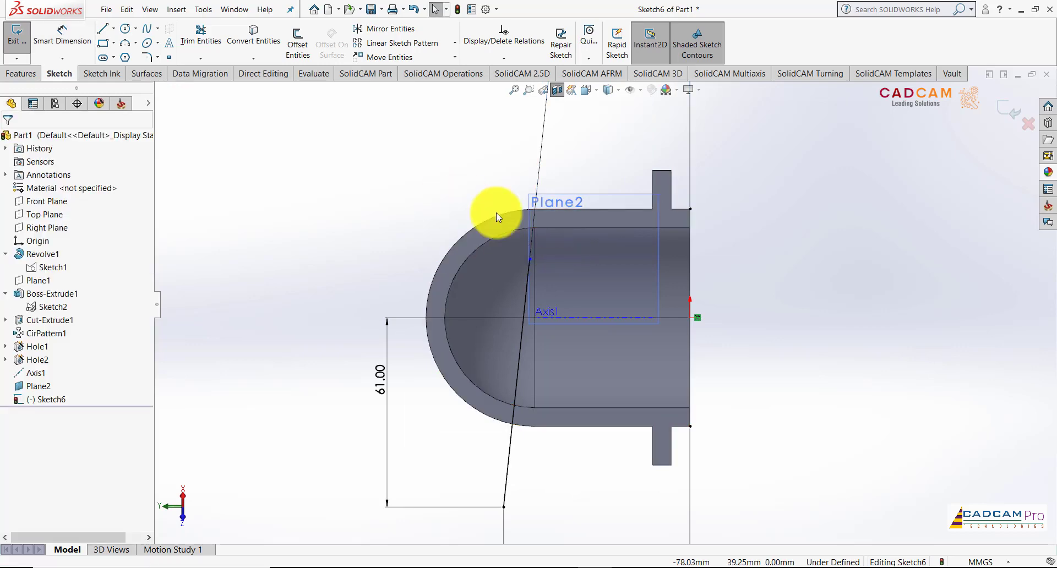
Convert the slanted line into construction geometry
click(525, 297)
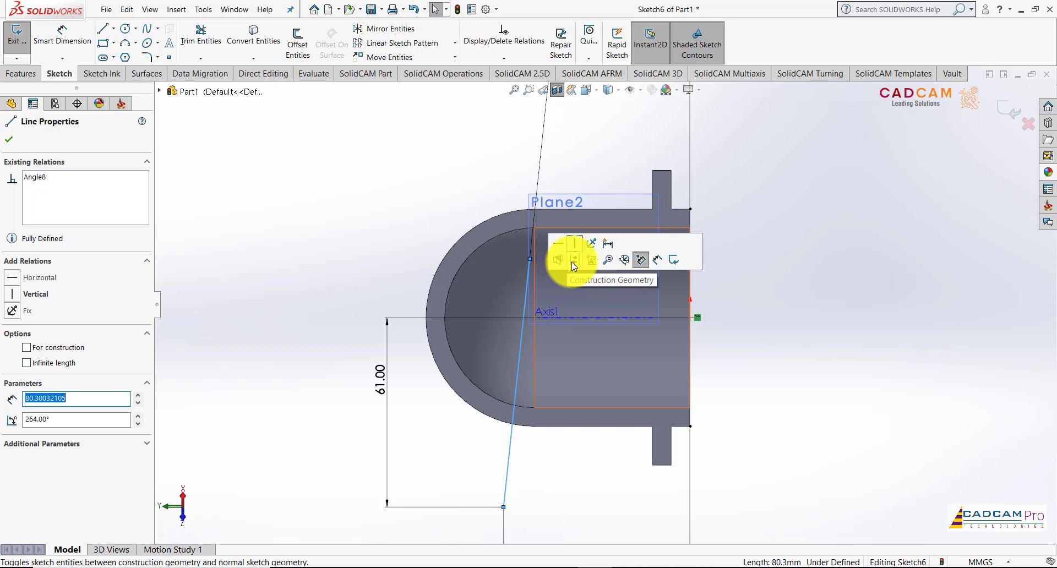
click(574, 266)
click(787, 325)
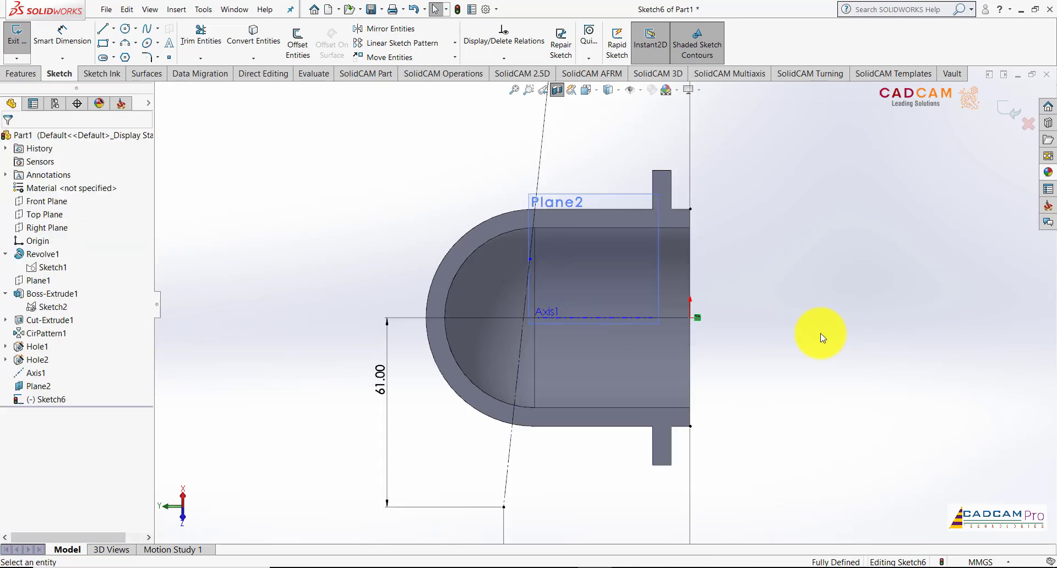
scroll(627, 353, up, 2)
scroll(583, 420, down, 1)
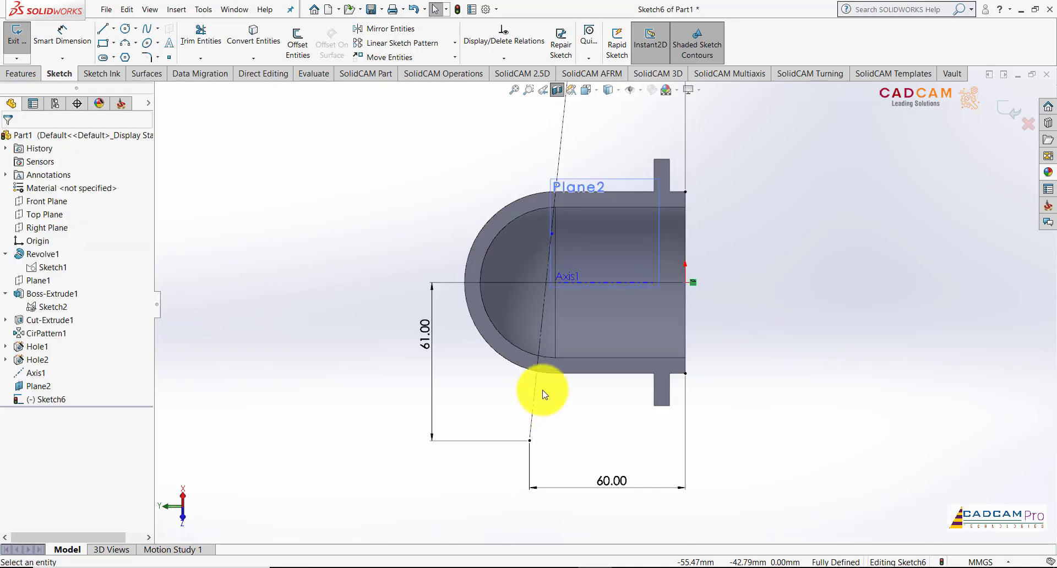
scroll(531, 388, down, 1)
Draw a short base line with its midpoint fixed on the slanted line's lower endpoint
click(103, 28)
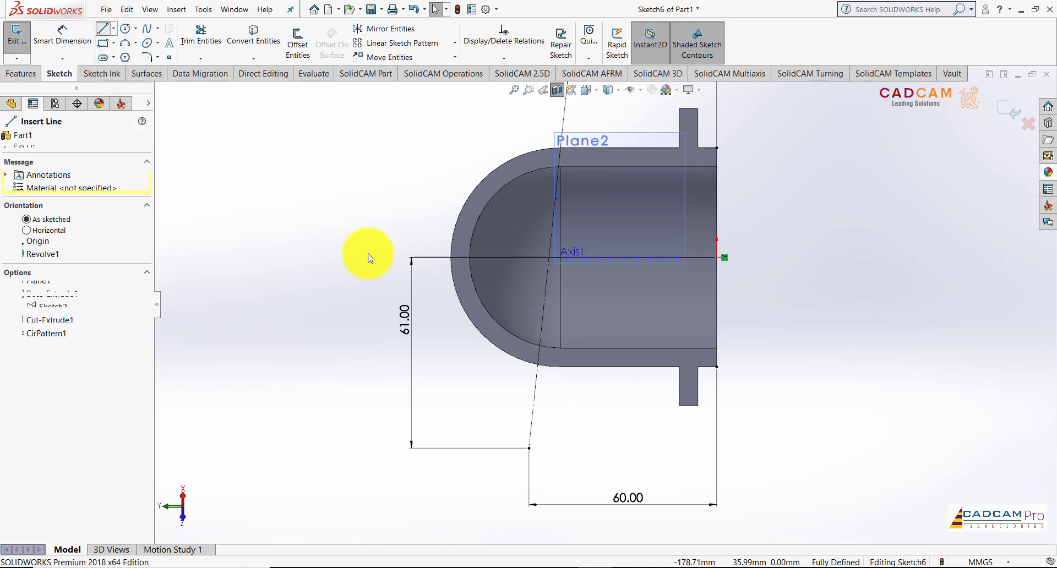
scroll(537, 435, down, 1)
click(484, 420)
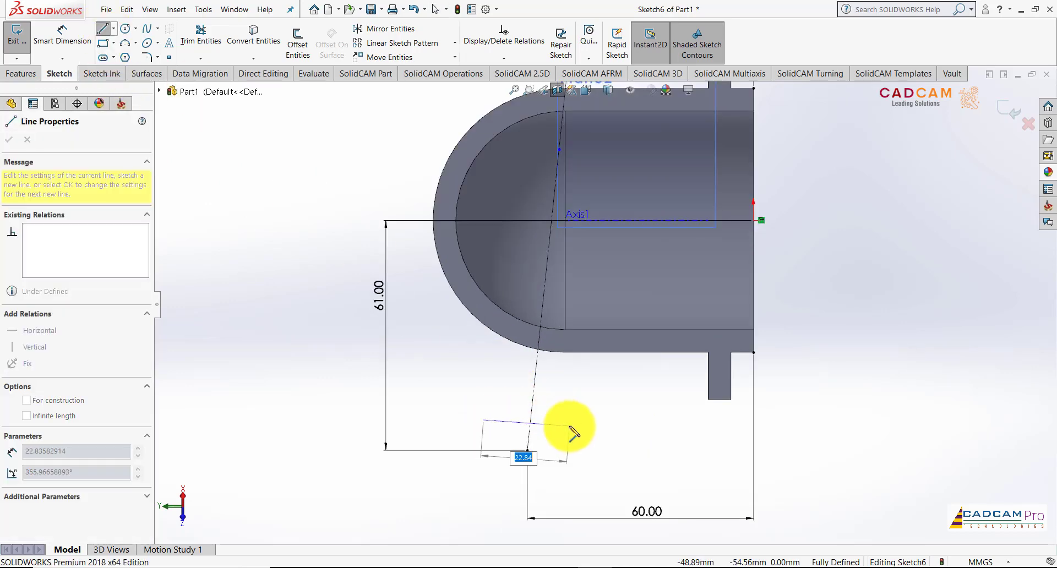
click(569, 425)
key(Escape)
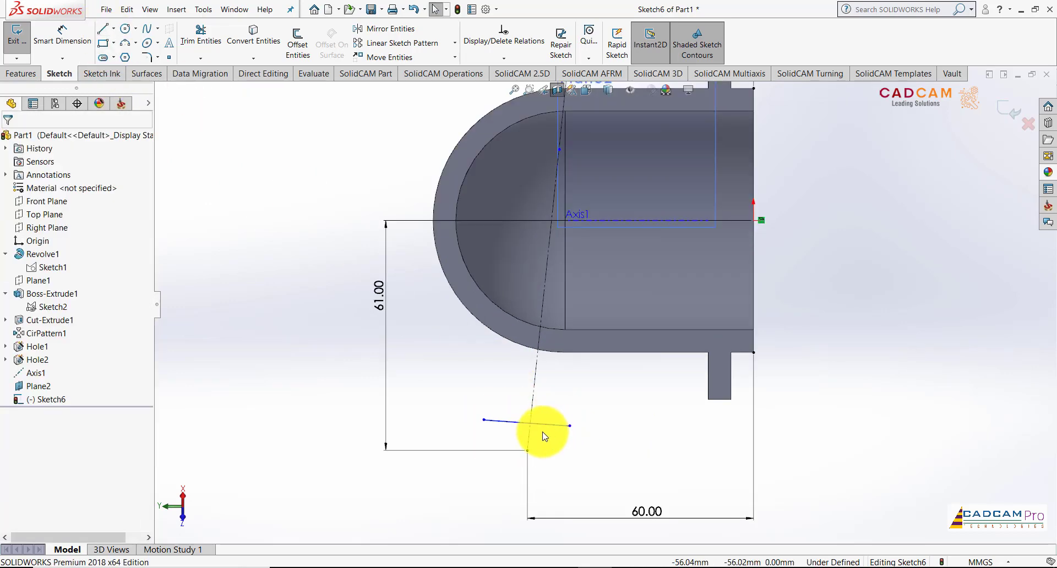
scroll(523, 427, down, 1)
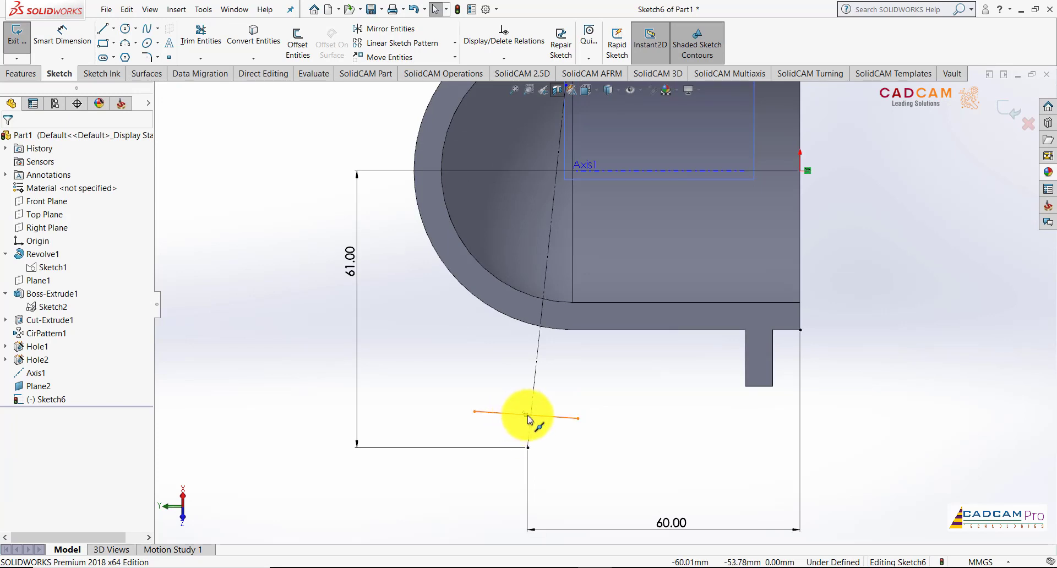
click(528, 415)
ctrl+click(529, 446)
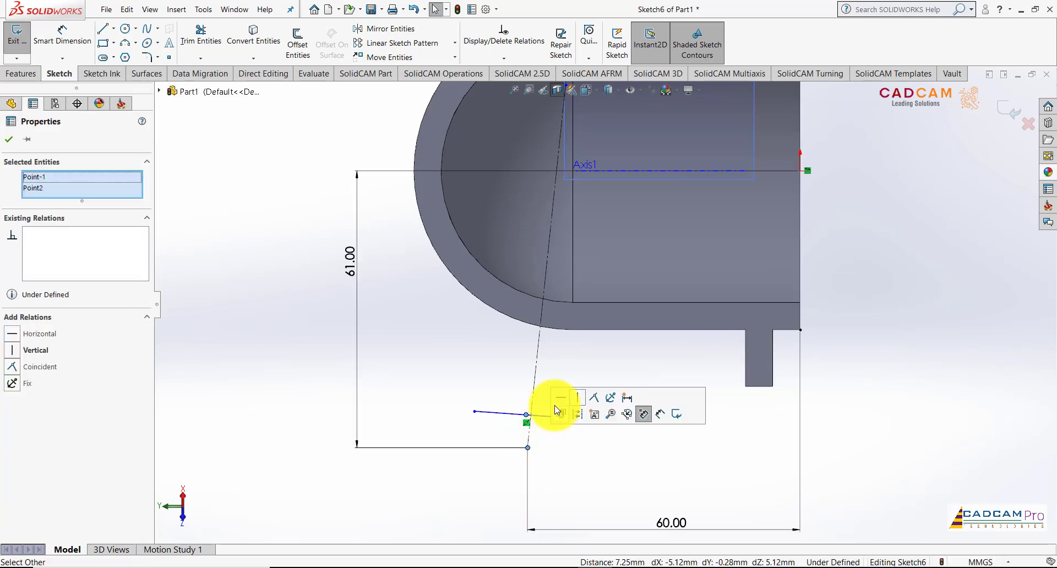
click(593, 397)
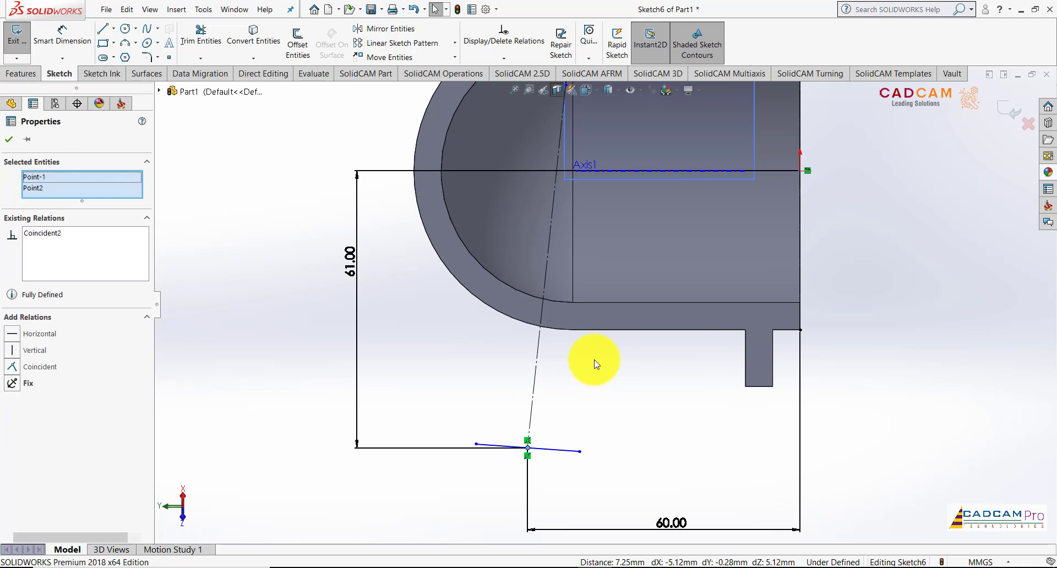
key(Escape)
Make the base line perpendicular to the construction line
click(546, 436)
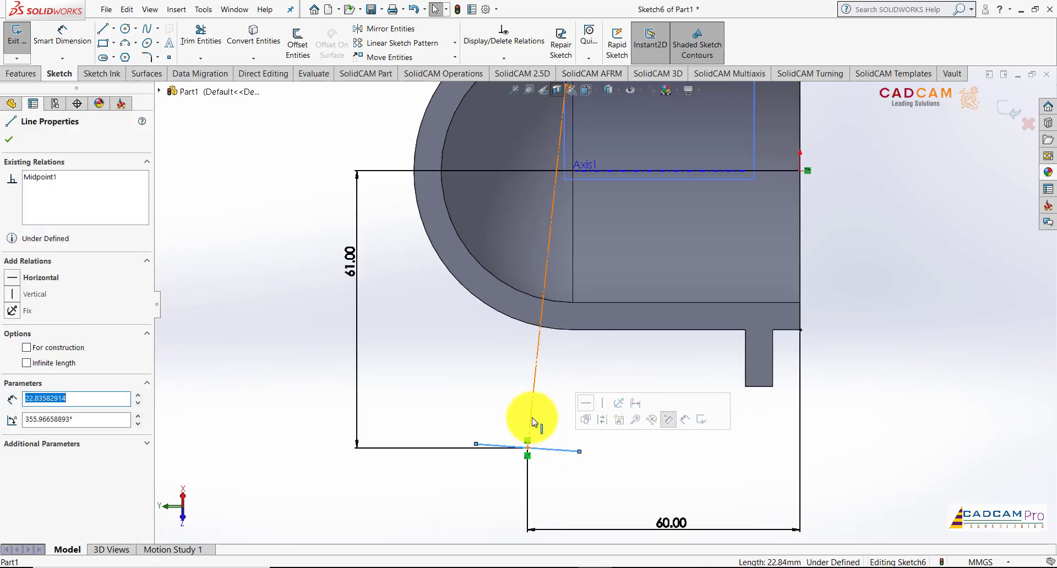
ctrl+click(532, 417)
click(610, 374)
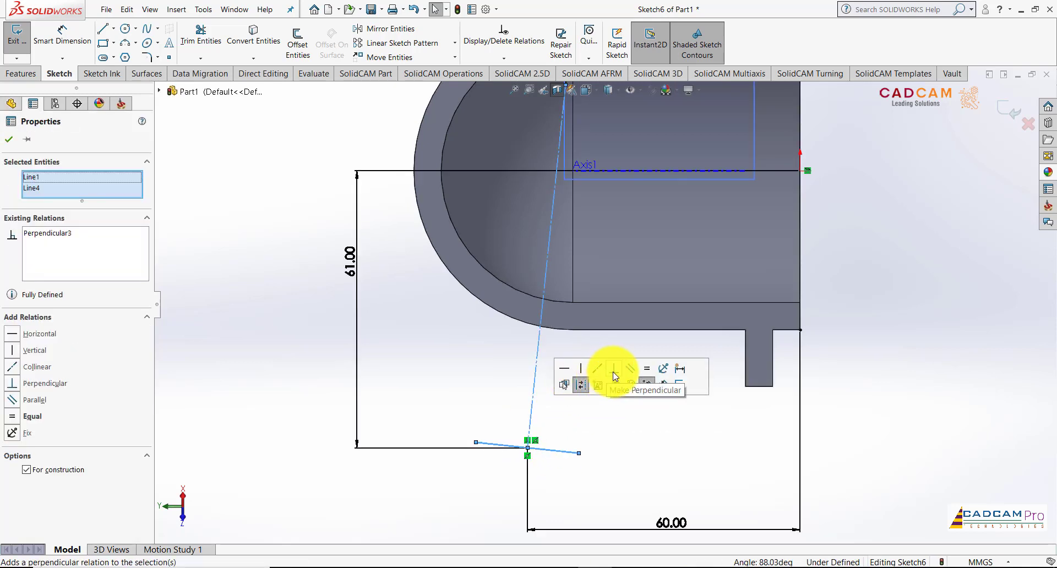
click(594, 426)
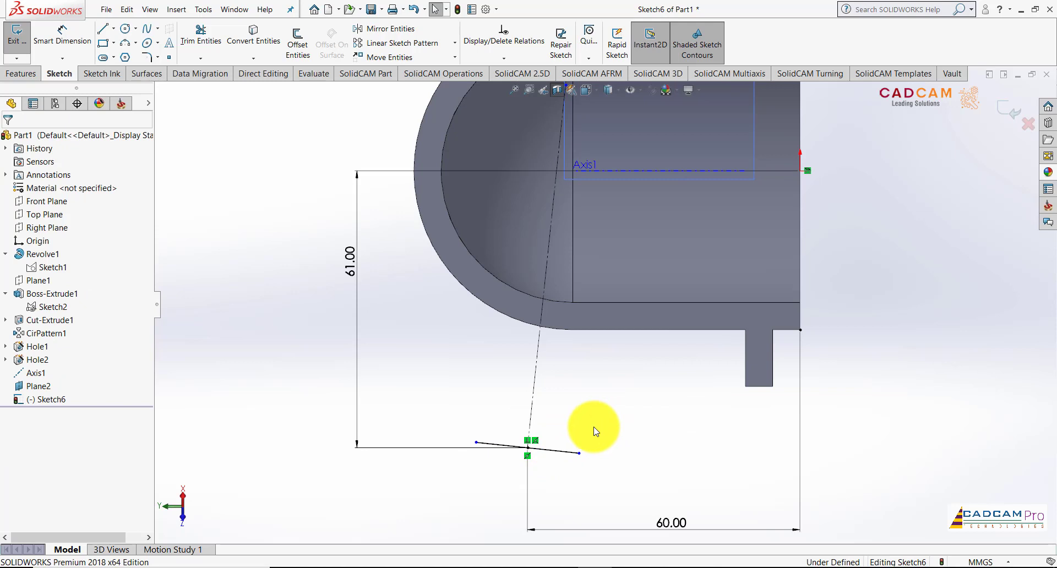
Sketch two parallel side lines rising from the base line toward the wall
click(103, 28)
click(476, 442)
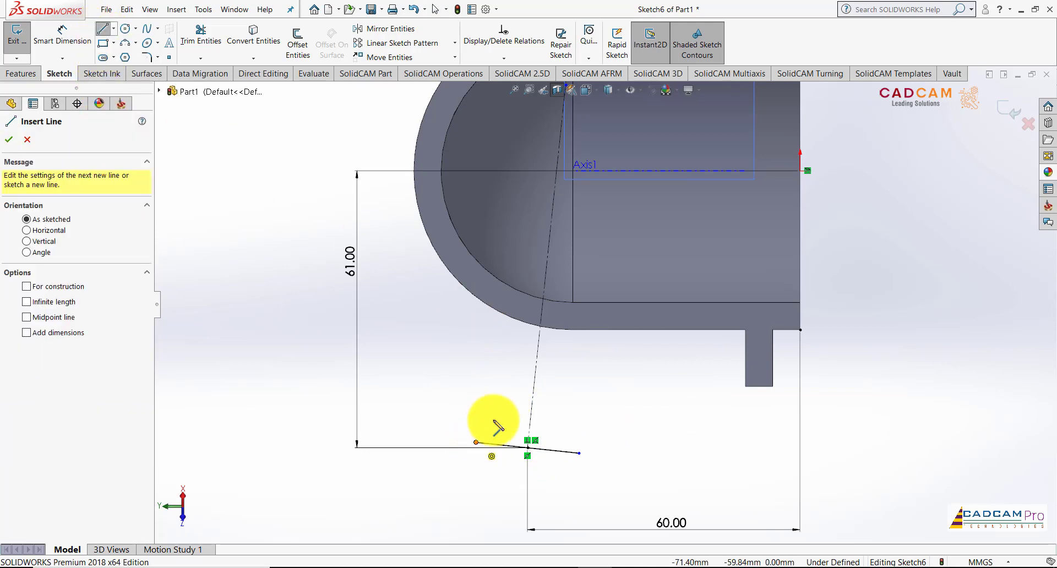
click(499, 230)
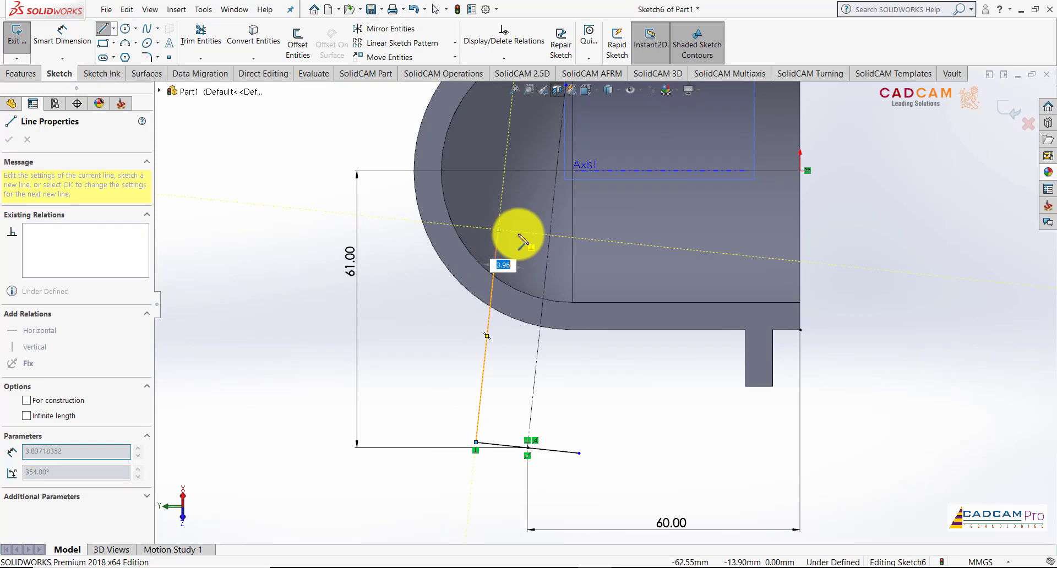
click(498, 445)
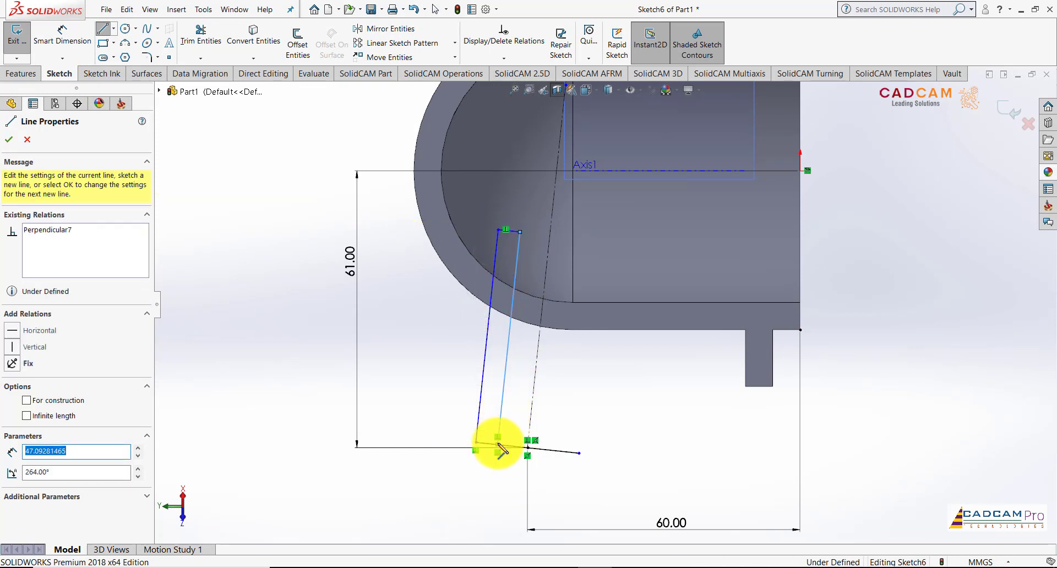
key(Escape)
key(Escape)
right_click(599, 405)
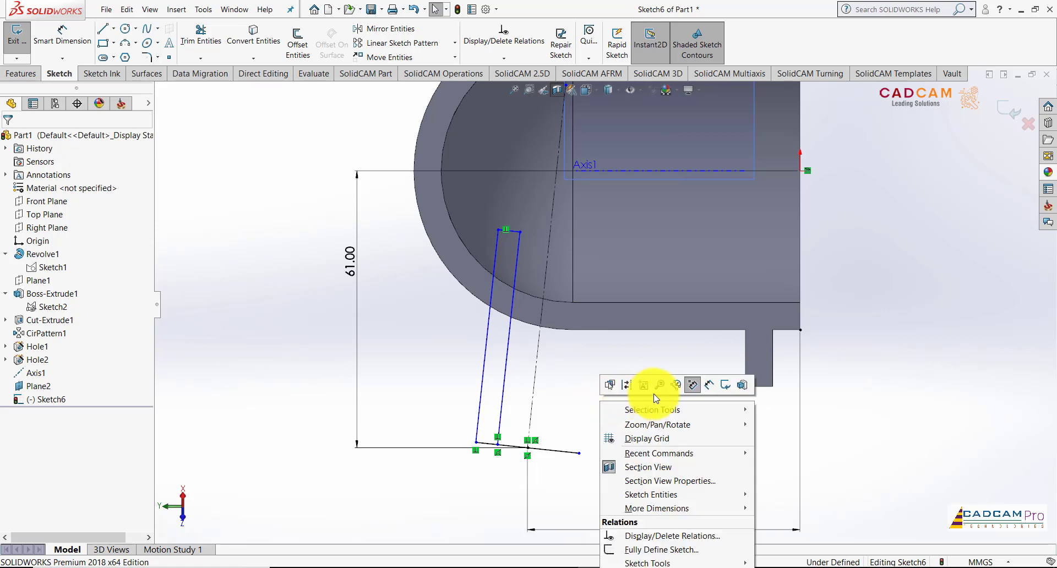
click(703, 384)
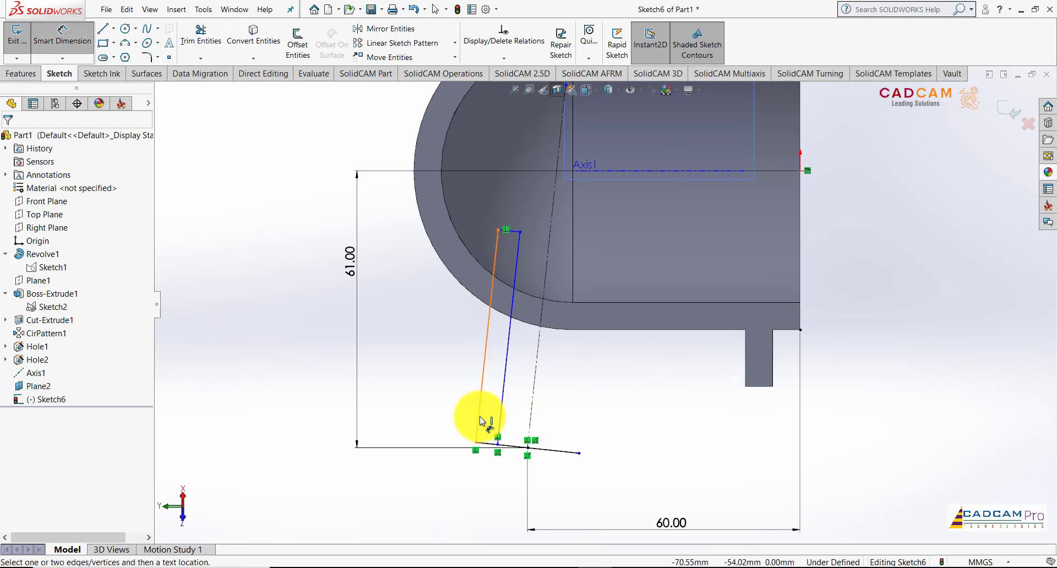
Dimension the base line to 30 mm and the inner line's offset from the construction line to 21 mm
click(529, 433)
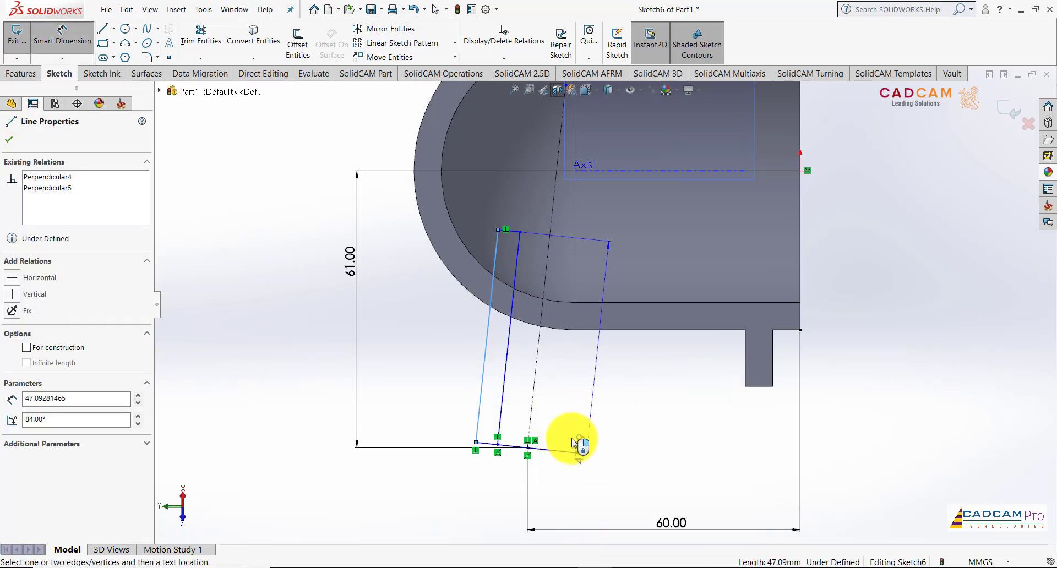
click(550, 506)
key(Return)
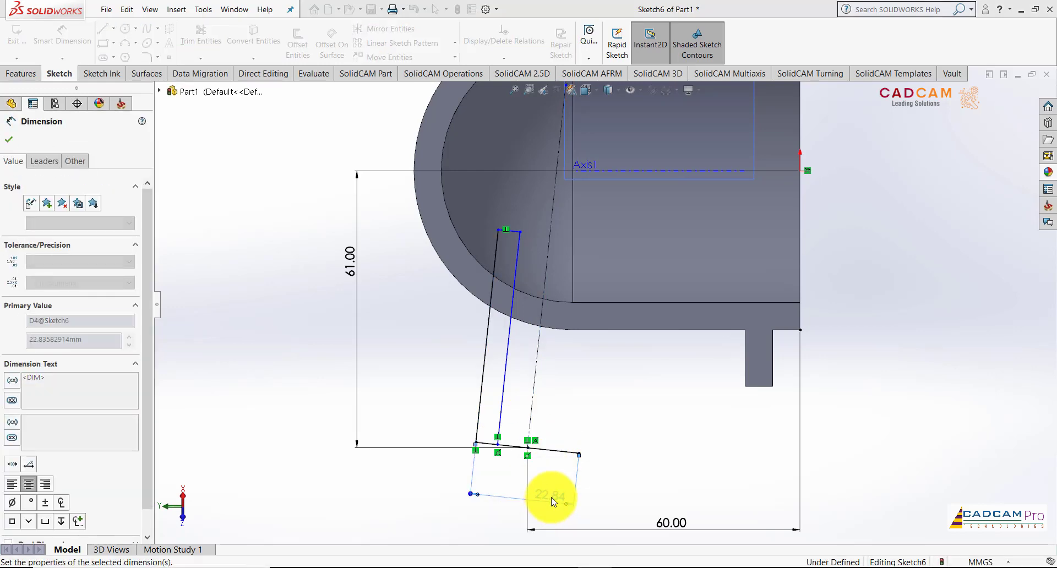
click(501, 409)
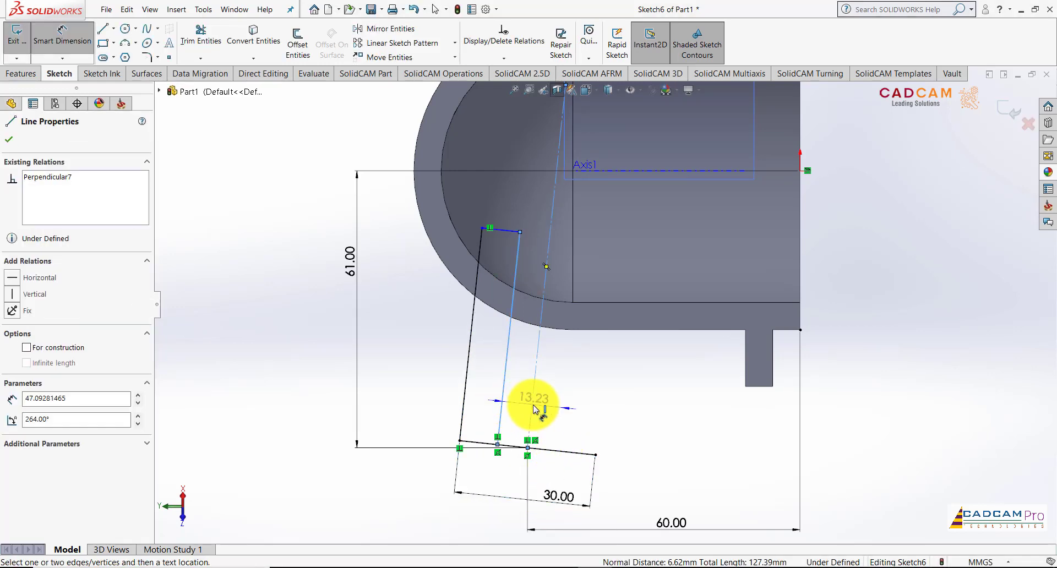
click(534, 408)
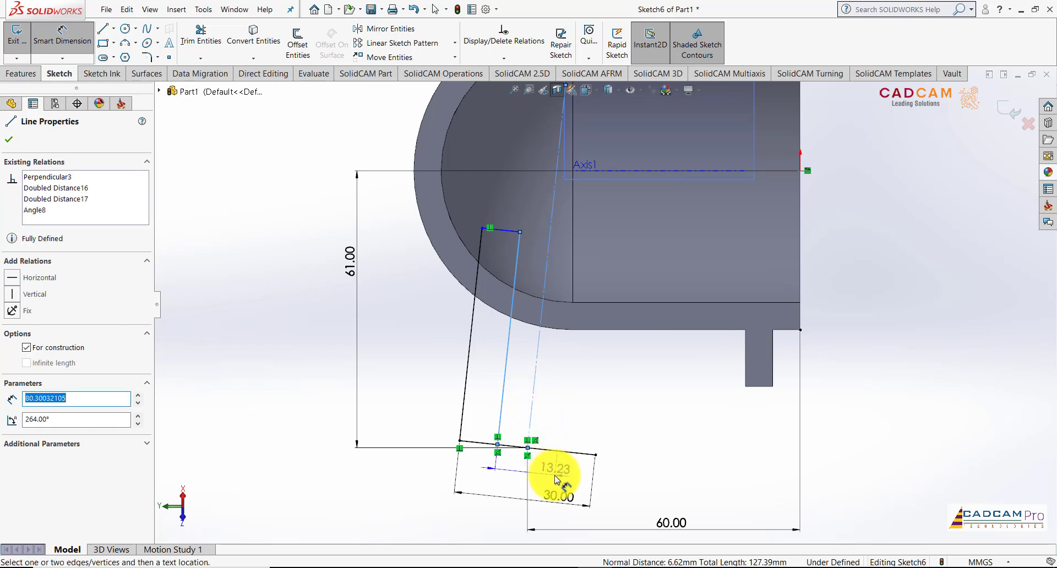
click(555, 479)
text(21)
key(Return)
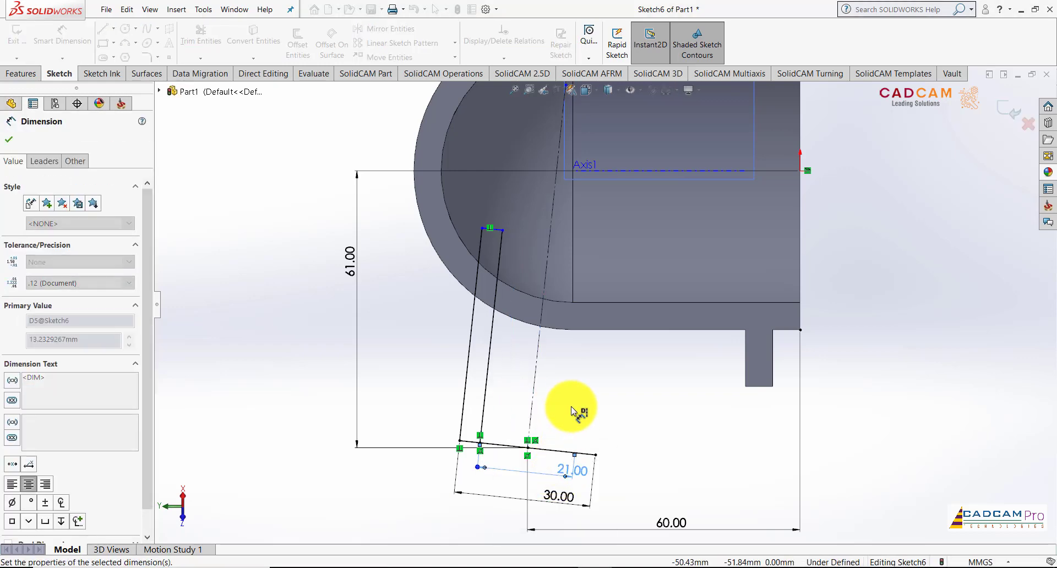
click(572, 412)
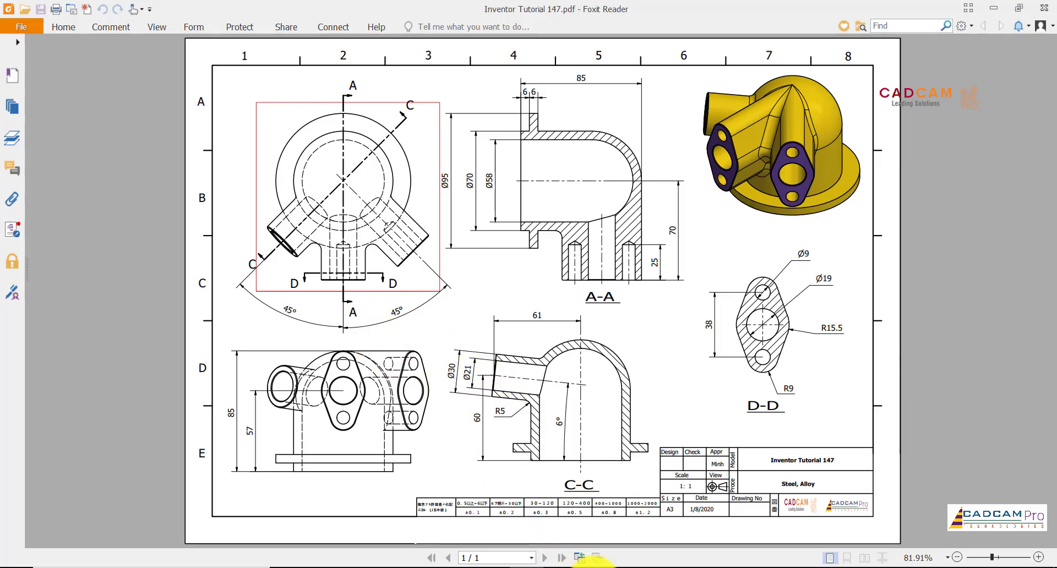
click(573, 559)
scroll(575, 258, down, 2)
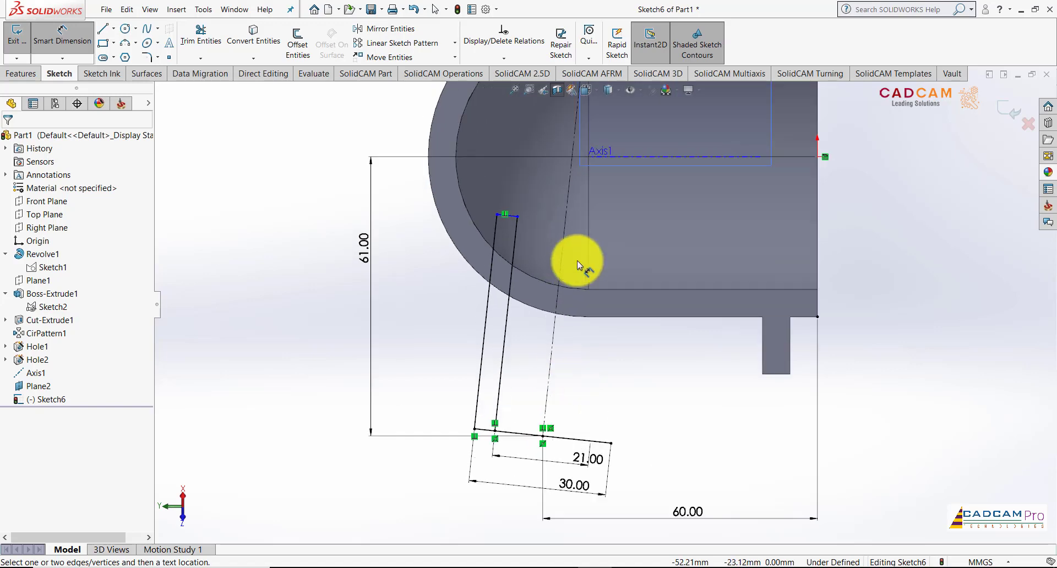
Dimension the left side line's height at 46.83 and zoom around to review the fully defined sketch
click(486, 308)
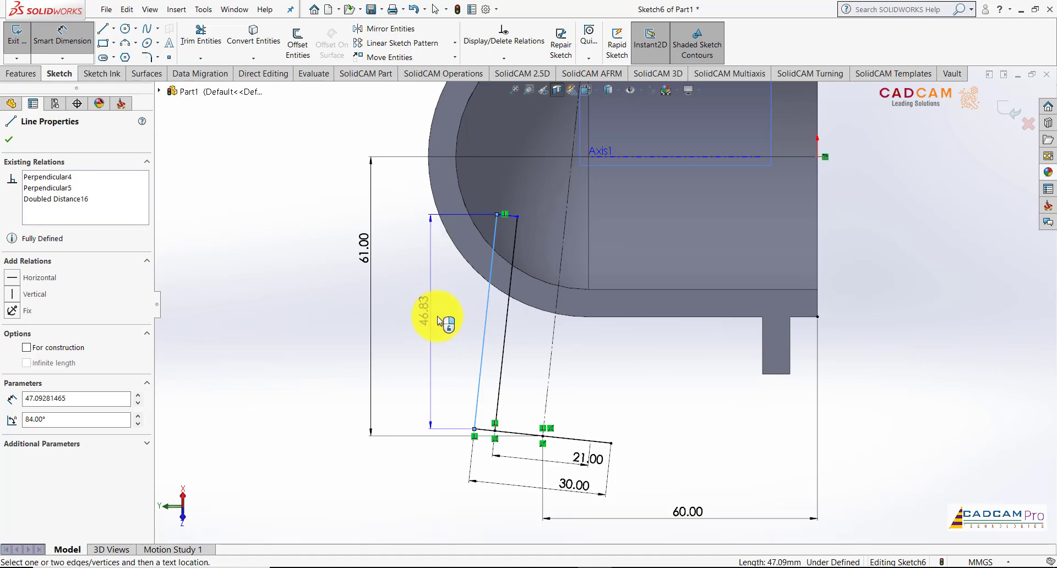
click(434, 321)
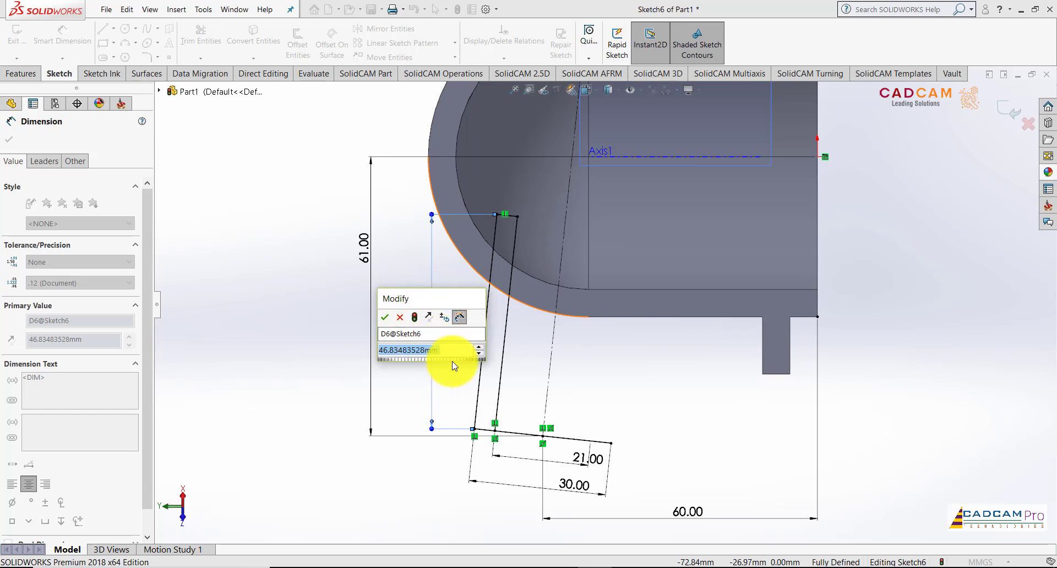
click(387, 321)
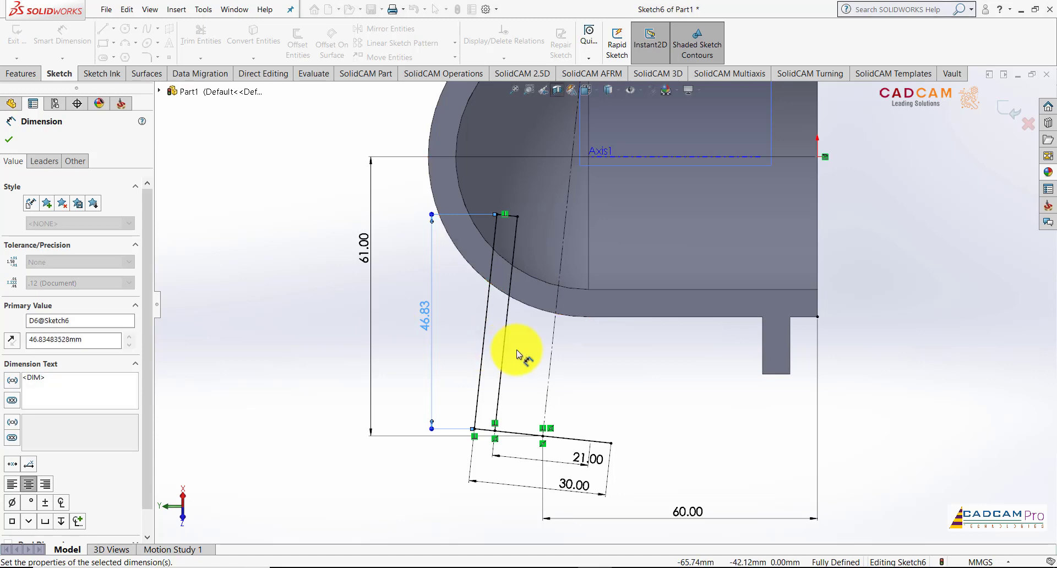
key(Escape)
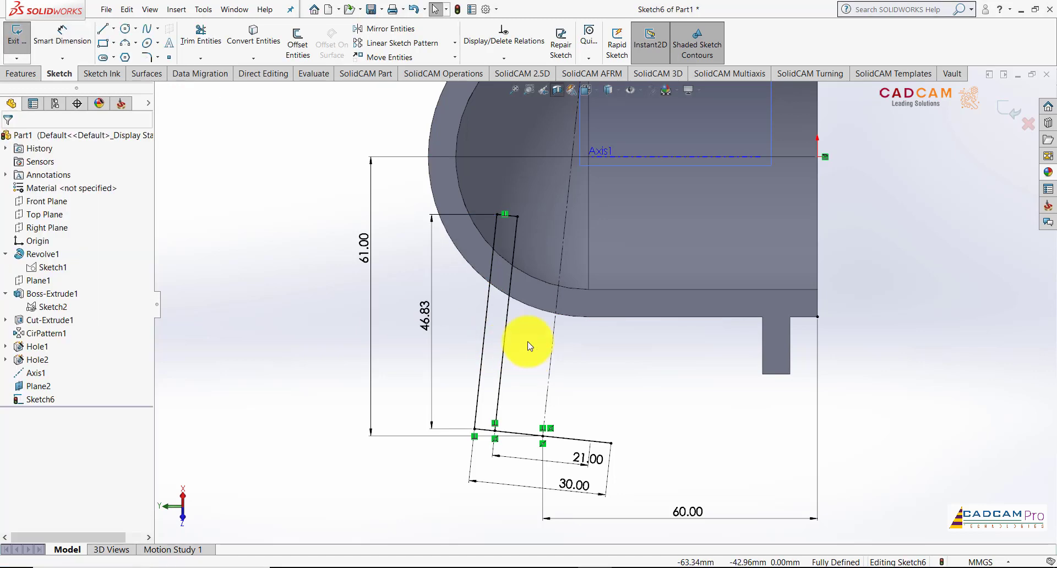
scroll(518, 281, down, 1)
scroll(535, 276, down, 1)
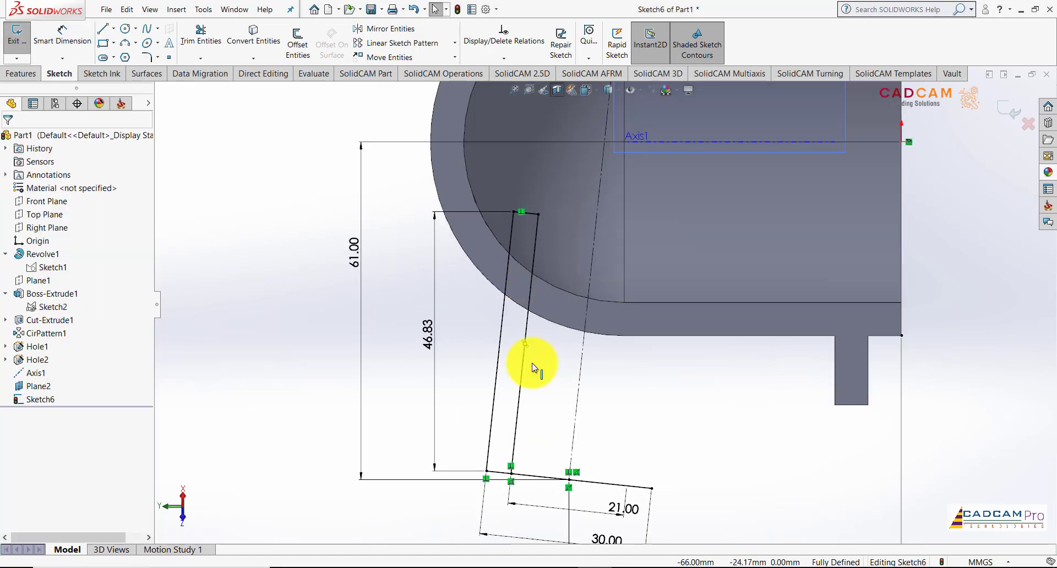
scroll(538, 365, up, 2)
scroll(585, 382, down, 1)
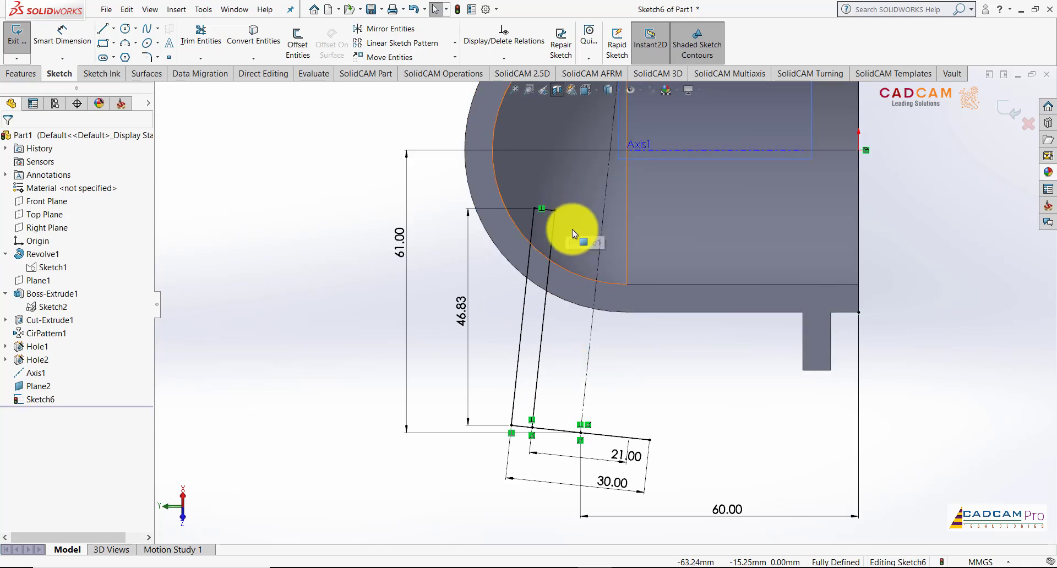
scroll(575, 234, down, 1)
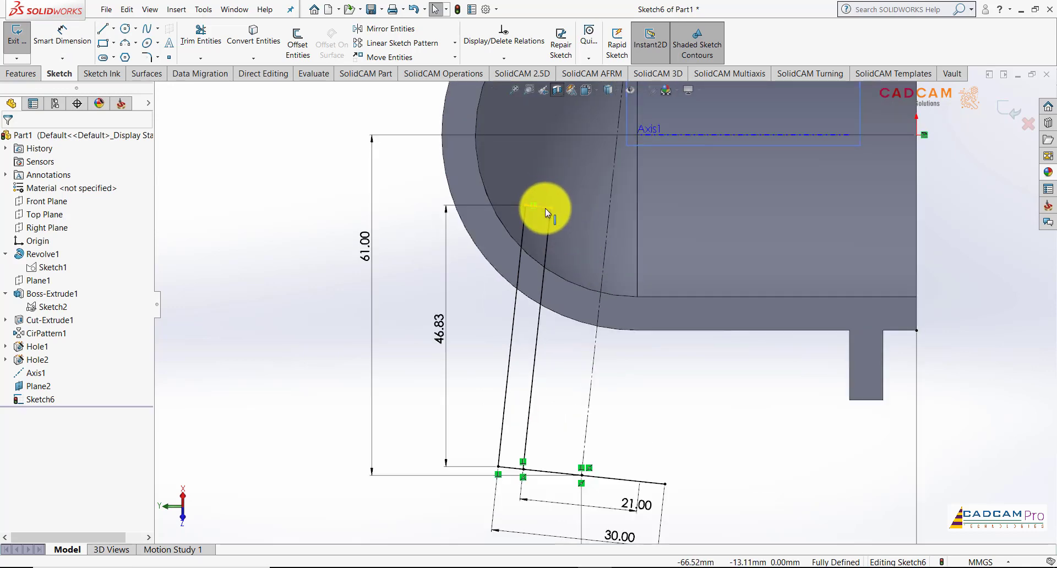
scroll(605, 311, up, 2)
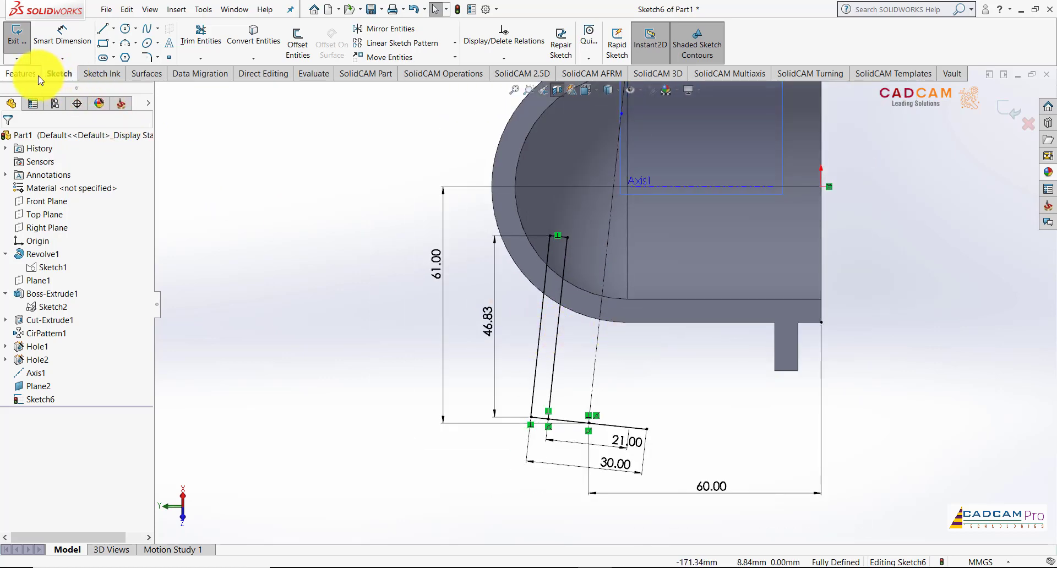
Exit Sketch6, hide the section cut, and add Plane3 using Line1 and Point2 of Sketch6
click(23, 43)
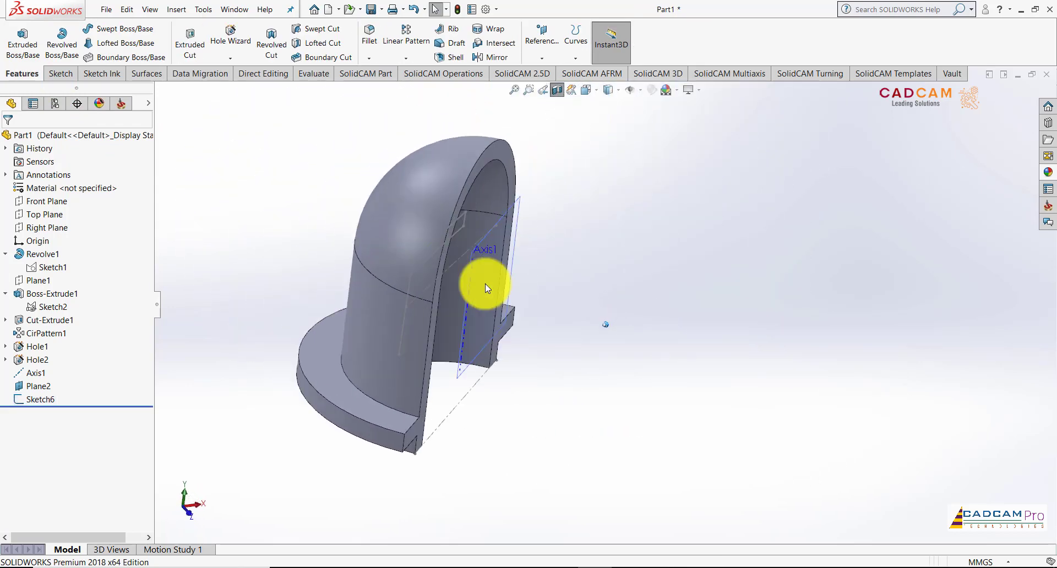
click(557, 90)
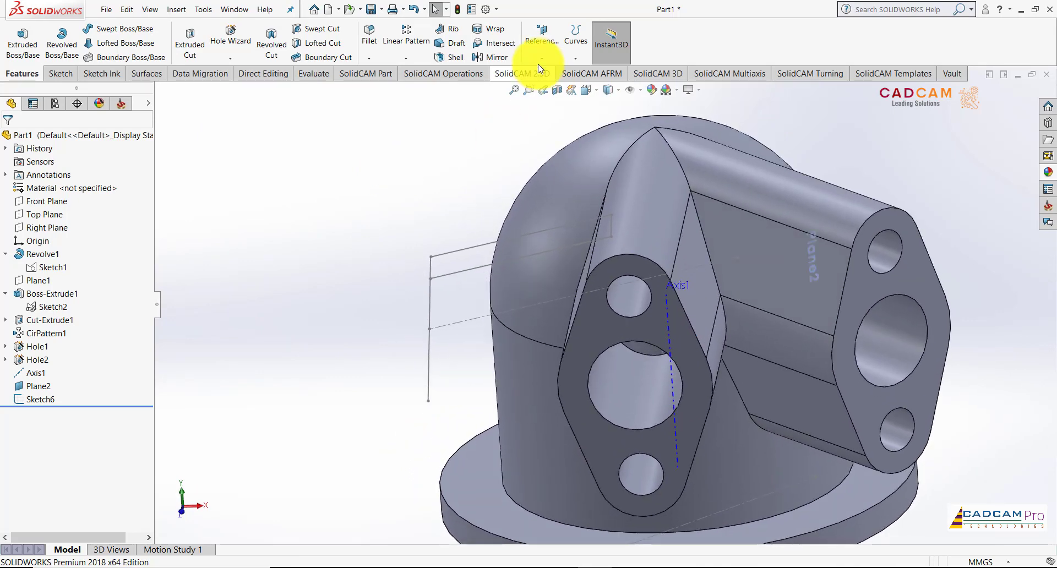
click(541, 58)
click(544, 71)
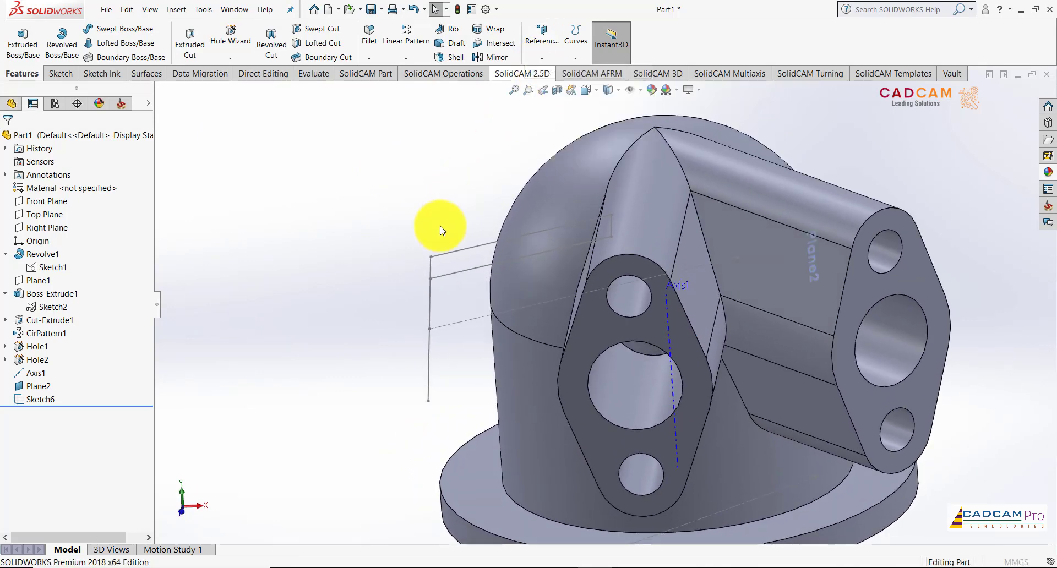
click(443, 325)
click(431, 328)
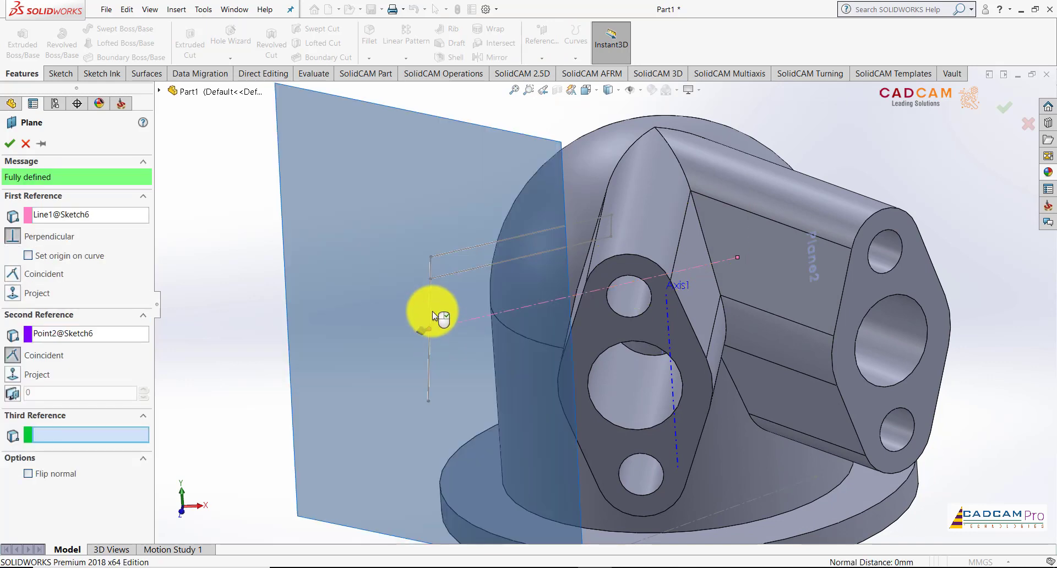
middle_drag(432, 312, 486, 292)
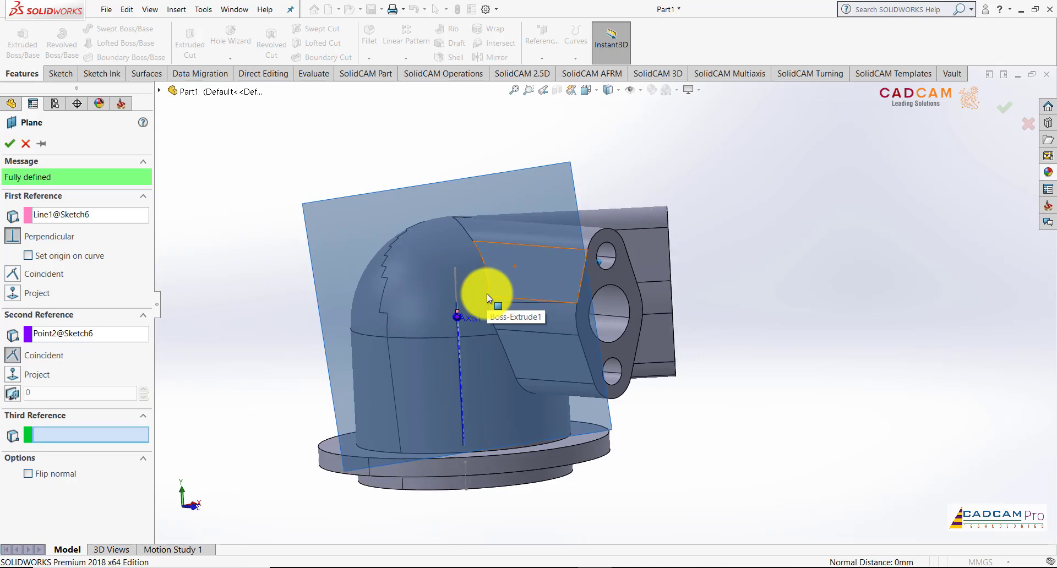
click(9, 144)
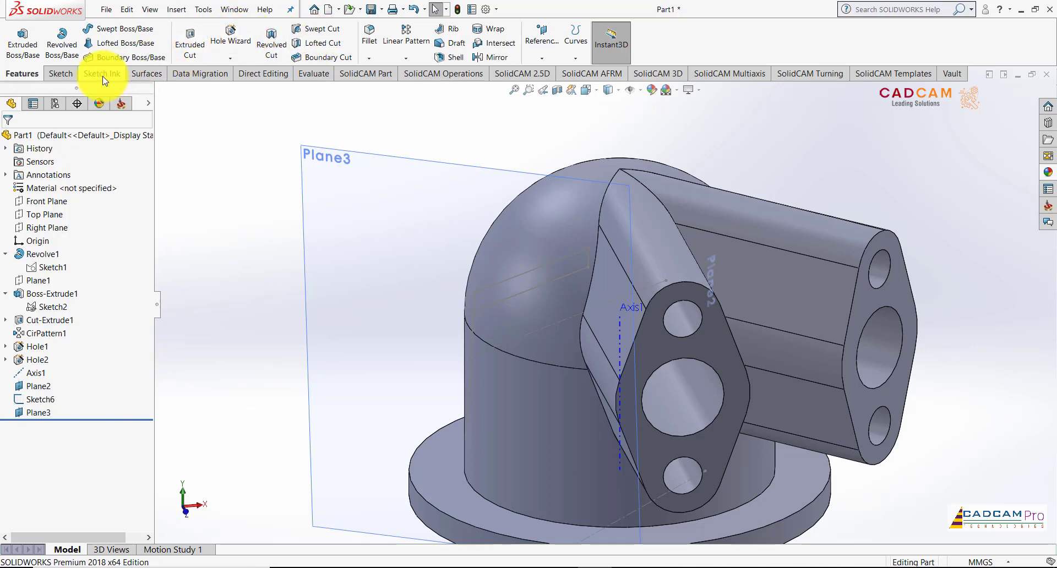
click(67, 79)
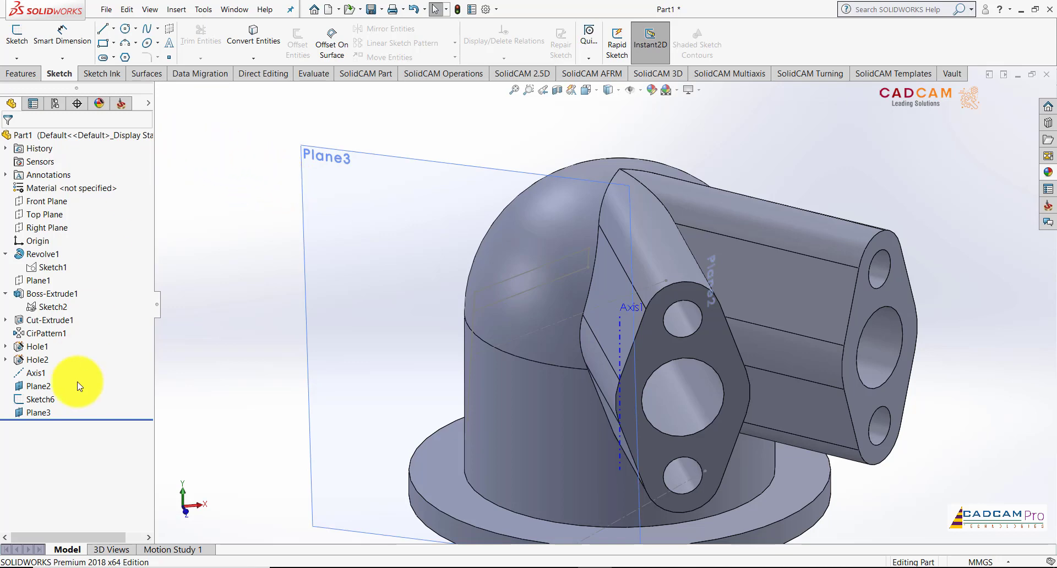
Start Sketch7 on Plane3 and convert Point6 and Point11 from Sketch6 into it
click(45, 412)
click(57, 395)
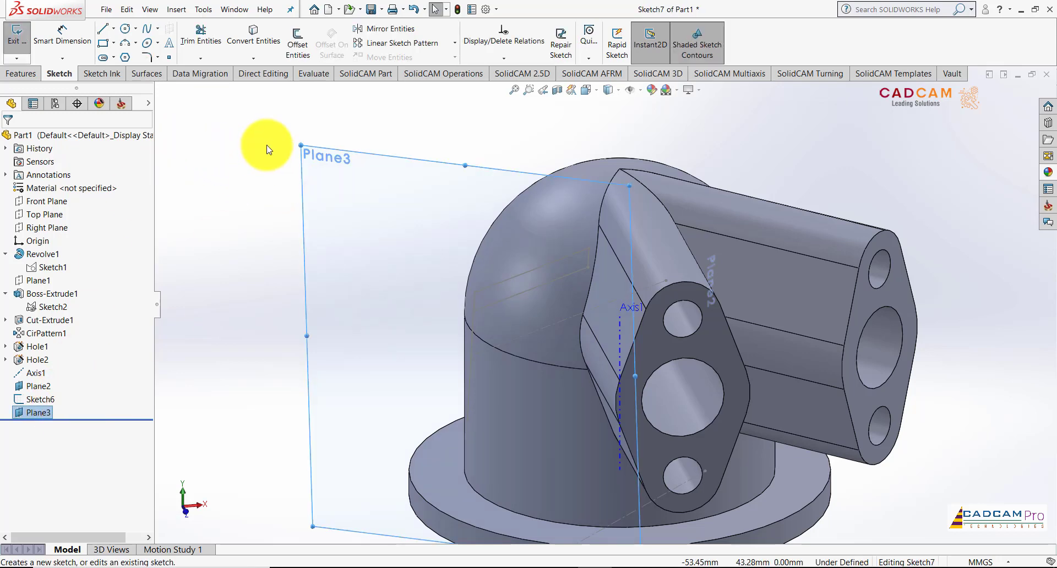
click(255, 33)
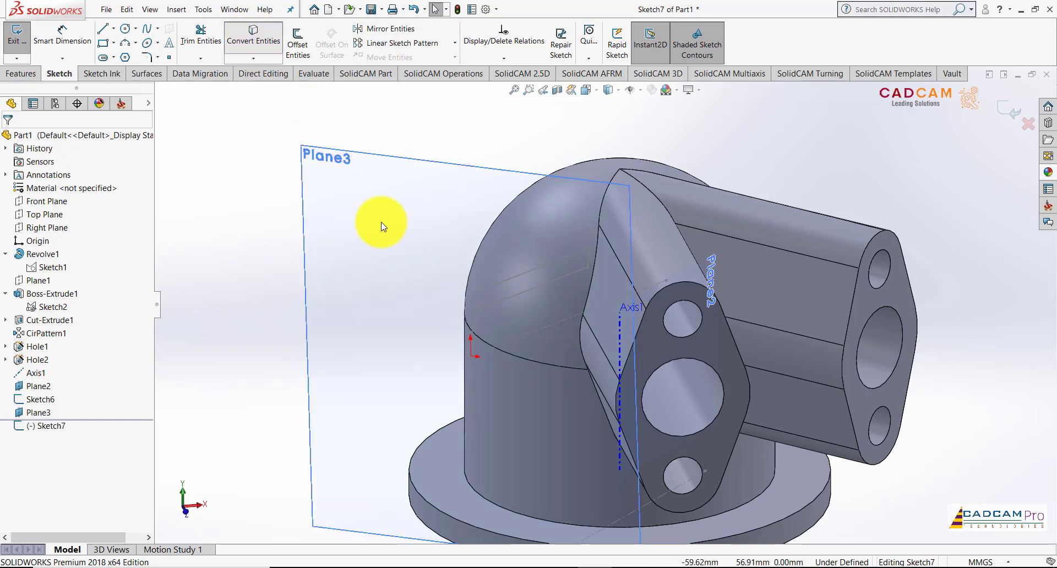
click(470, 355)
click(8, 139)
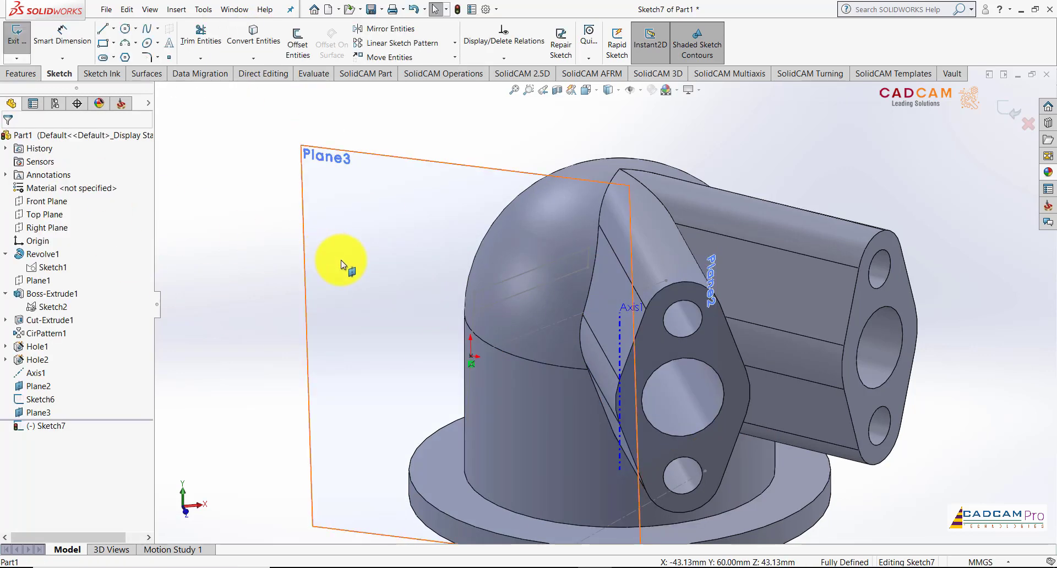
scroll(478, 335, down, 4)
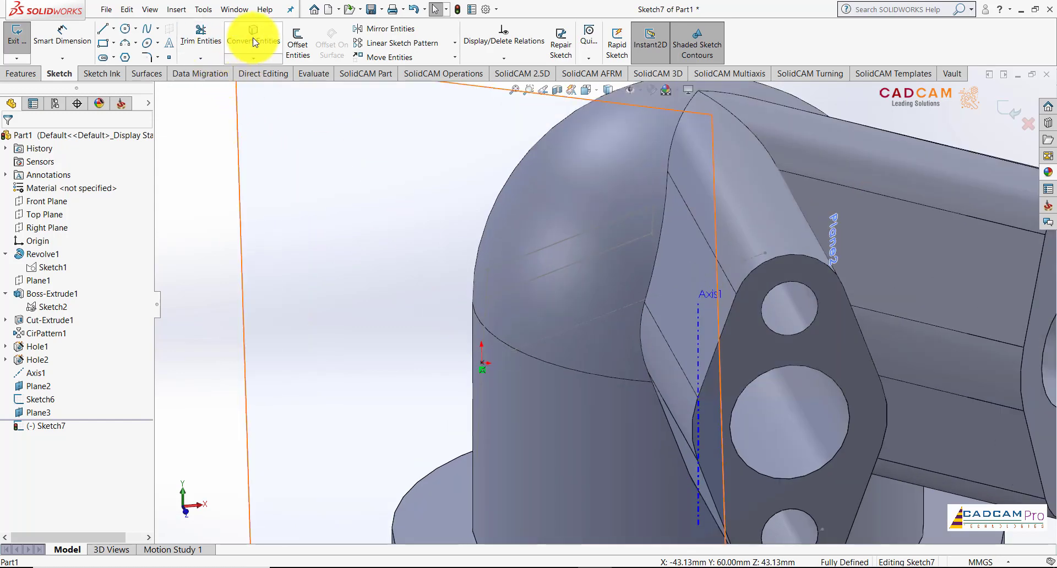
click(254, 39)
click(488, 269)
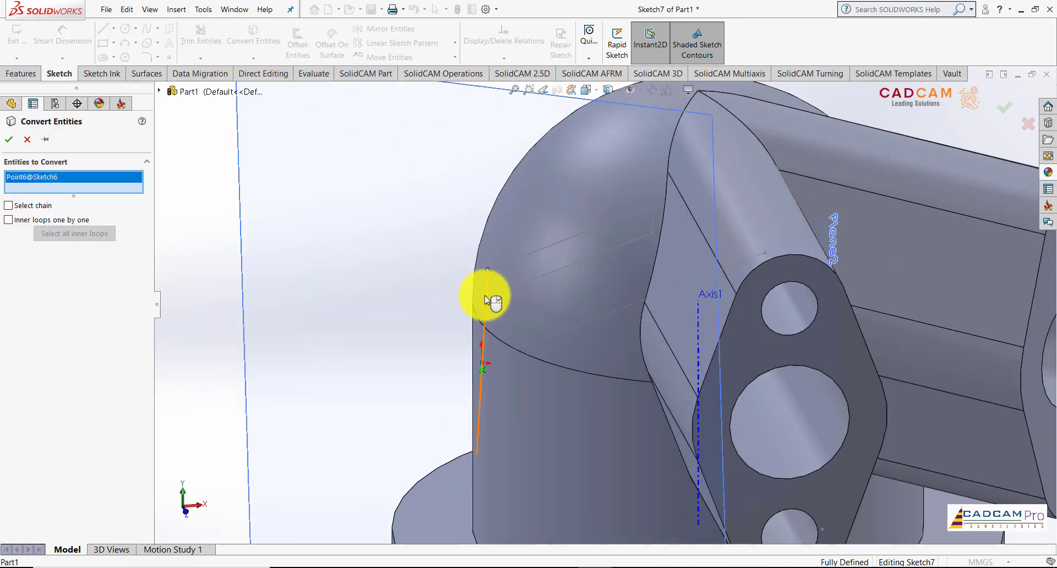
click(486, 298)
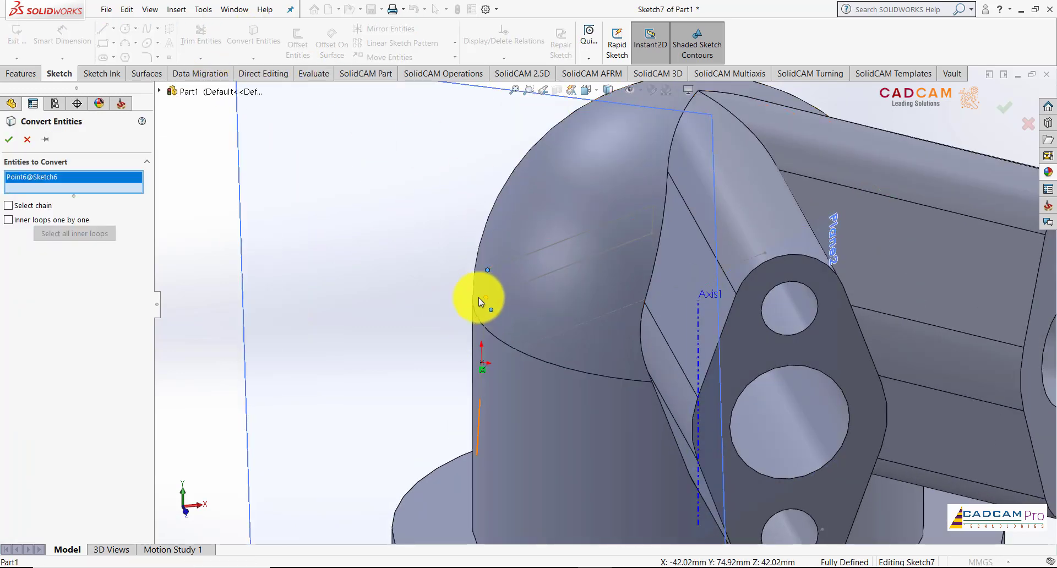
click(8, 141)
click(126, 28)
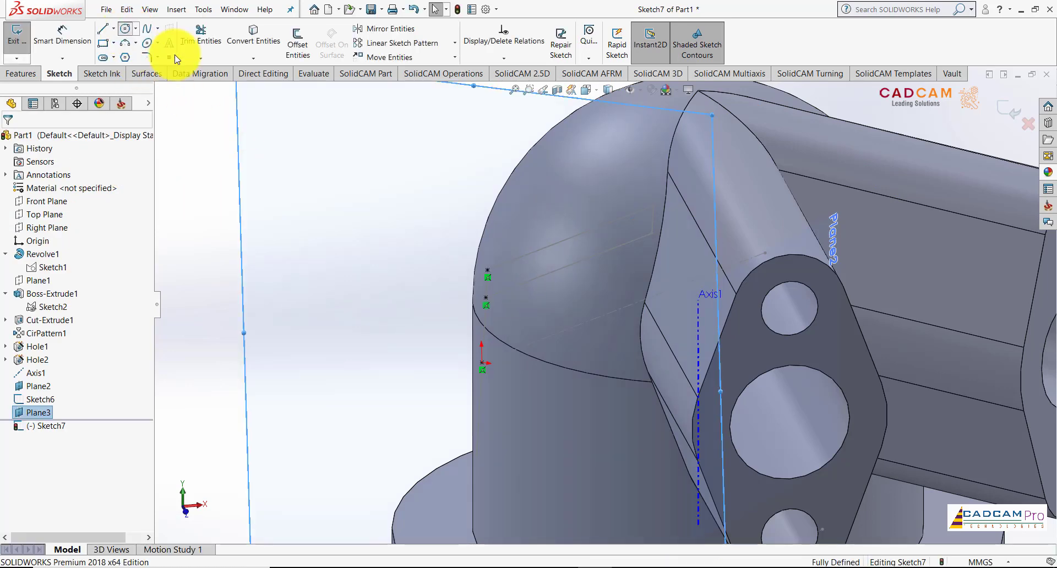
Draw concentric Ø21 and Ø30 circles centred on the converted point
click(482, 363)
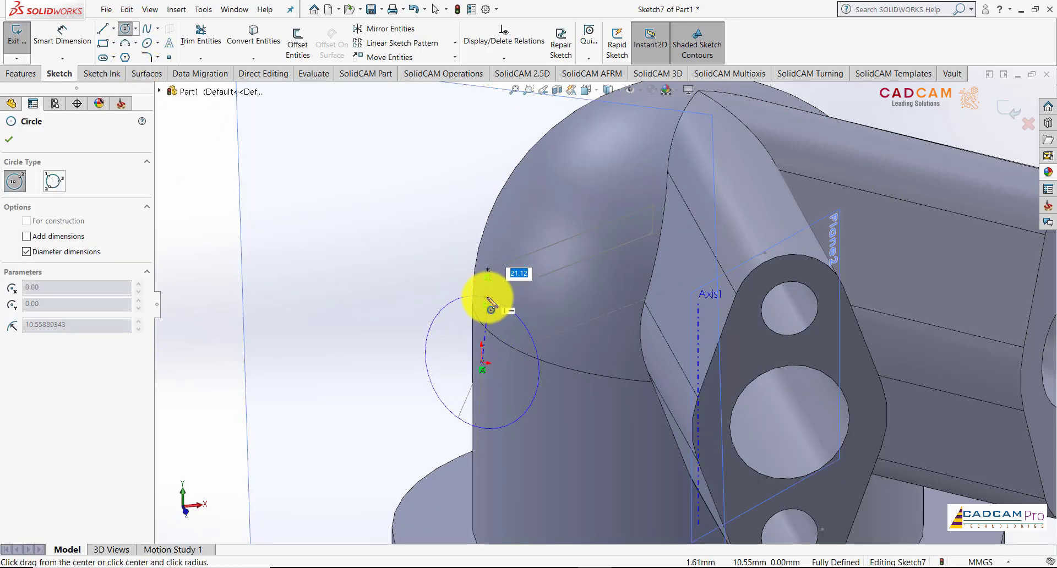
click(489, 310)
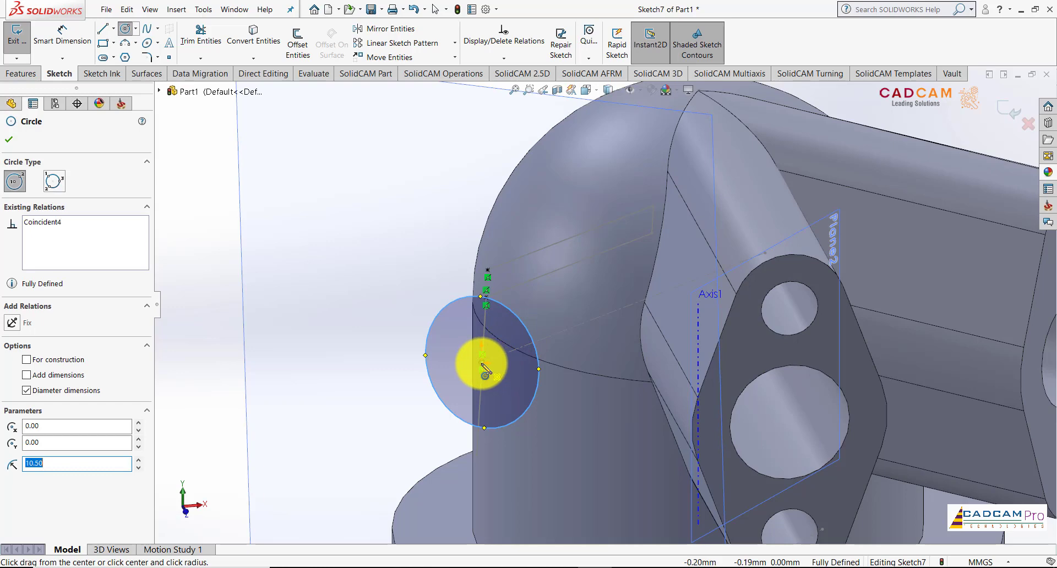
click(482, 364)
click(488, 282)
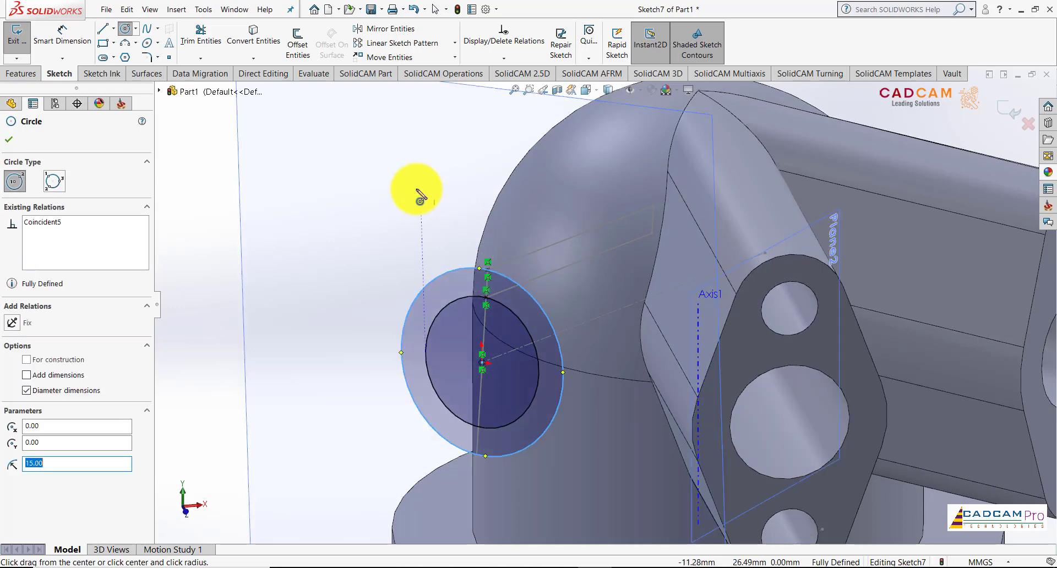
key(Escape)
key(f)
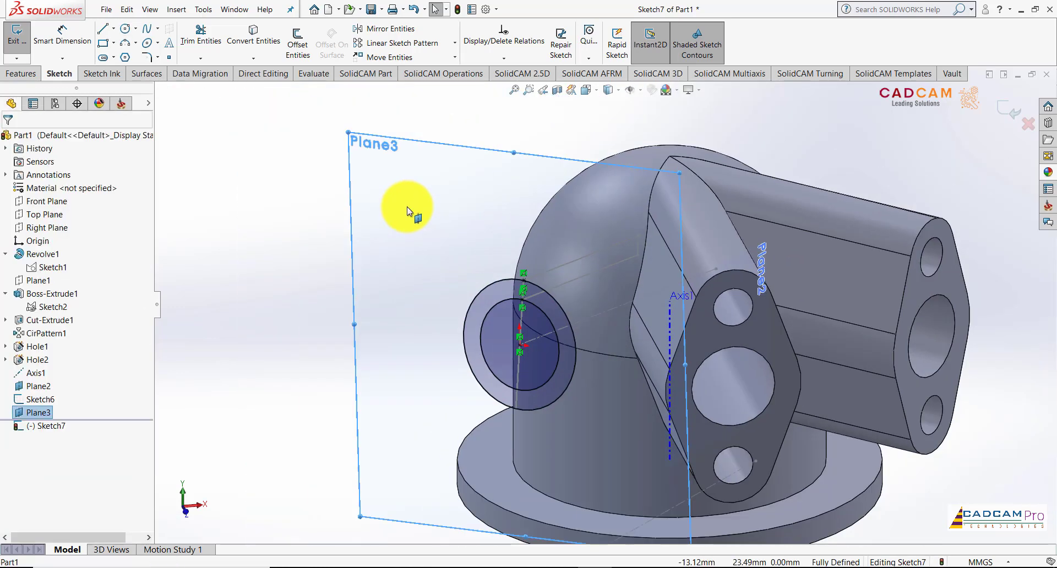
Switch to an isometric view, orbit the model, and exit Sketch7
click(573, 134)
click(584, 159)
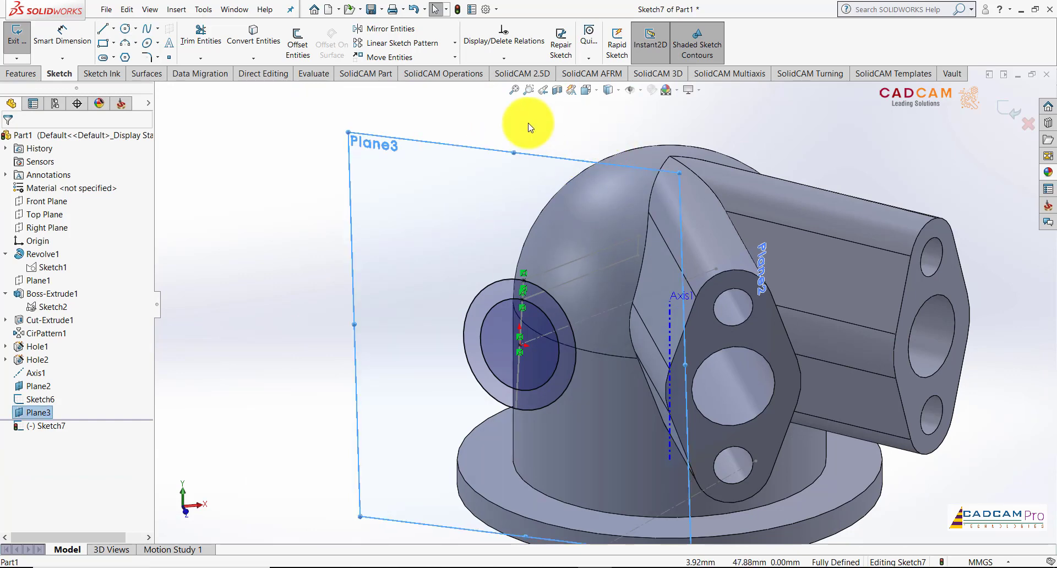
key(ctrl+7)
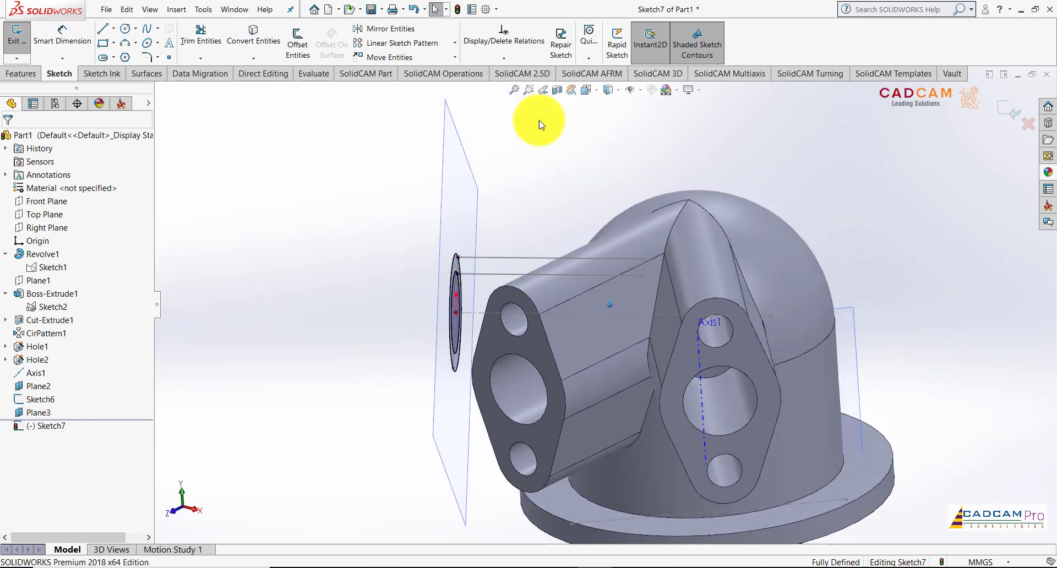
mouse_move(539, 120)
middle_down()
mouse_move(604, 136)
mouse_move(913, 99)
middle_up()
click(1009, 110)
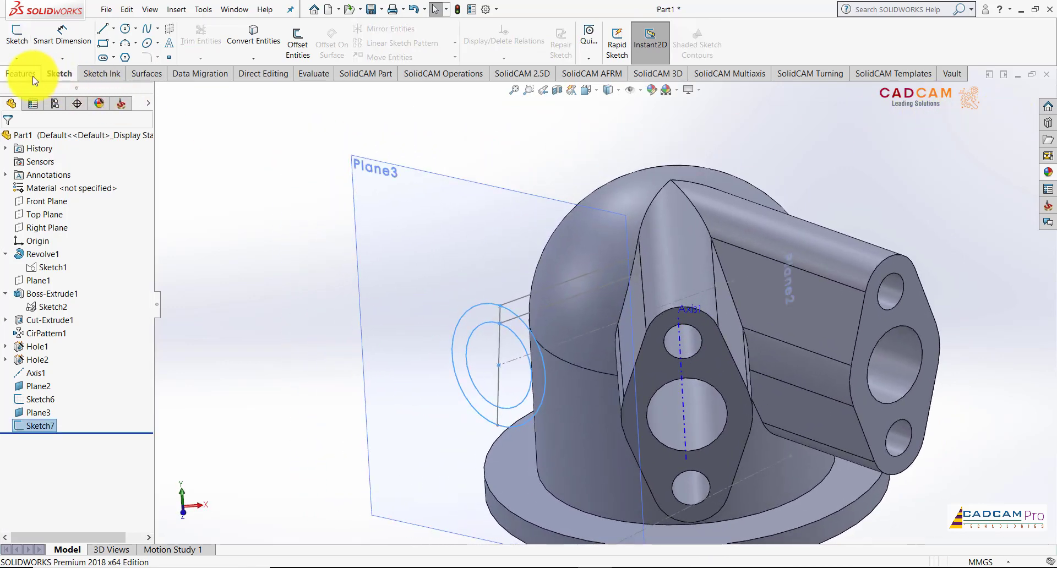
click(33, 77)
Extrude Sketch7's circles Up To Body on the elbow as a merged boss, forming the angled port
click(22, 39)
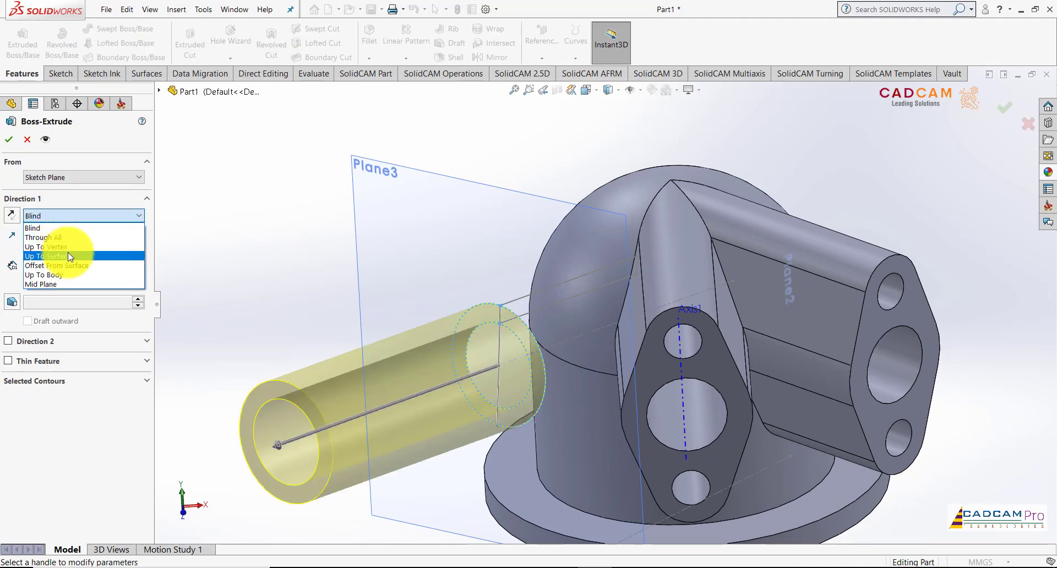
click(69, 274)
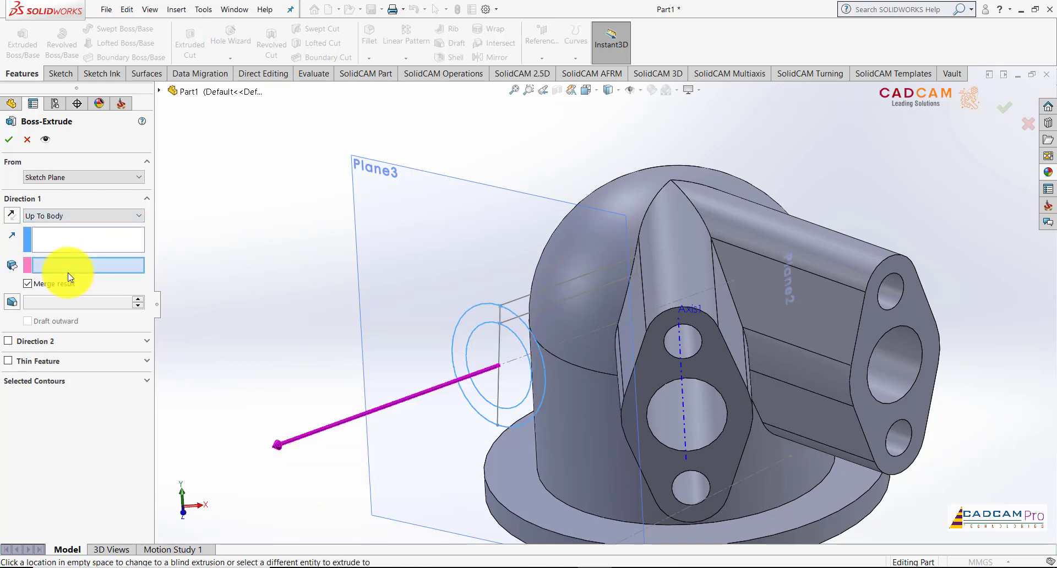
click(52, 217)
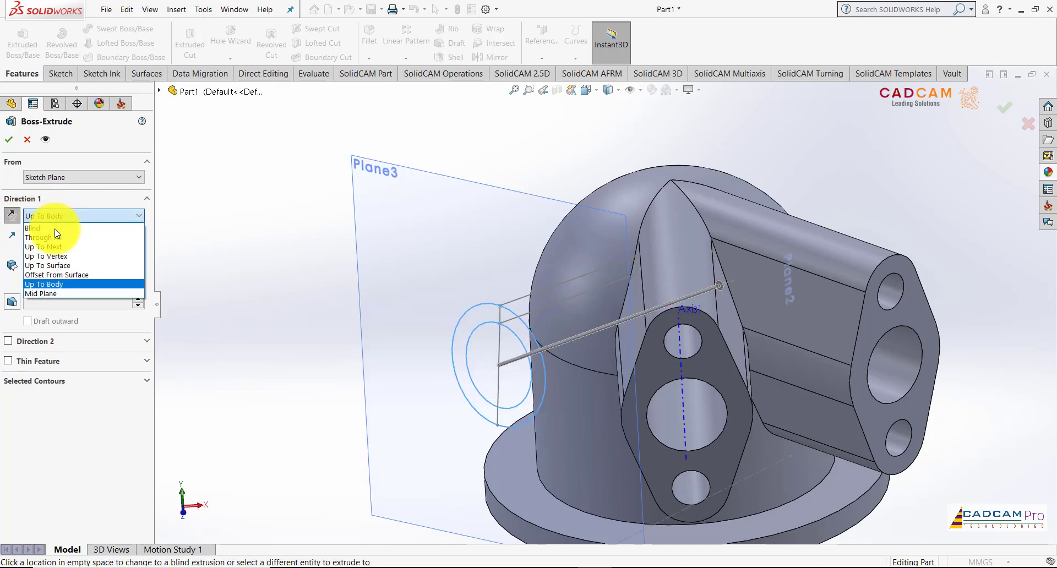
click(98, 217)
click(553, 277)
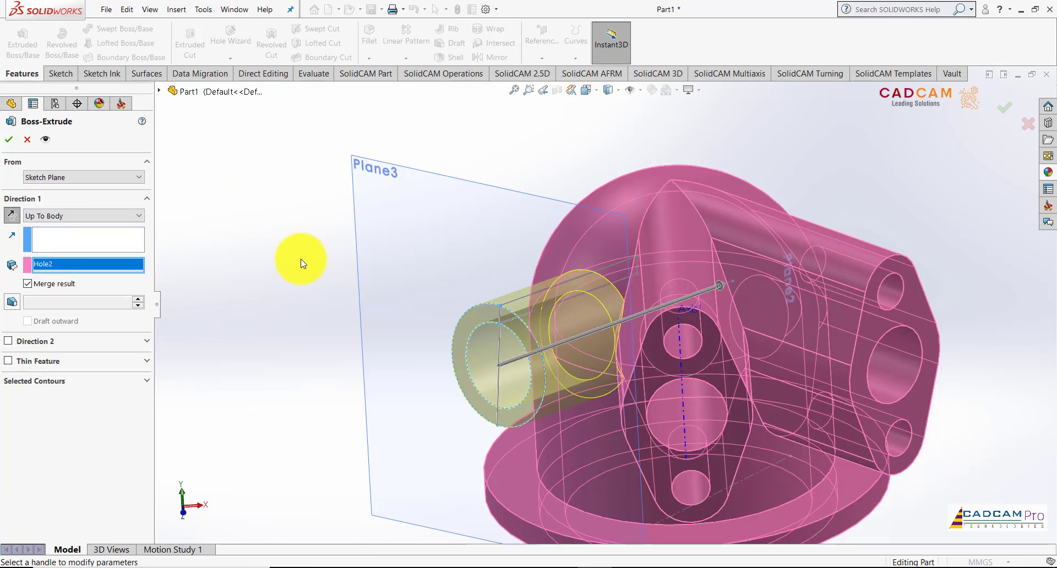
key(Down)
key(Down)
key(Down)
key(Down)
key(Down)
key(Down)
key(Down)
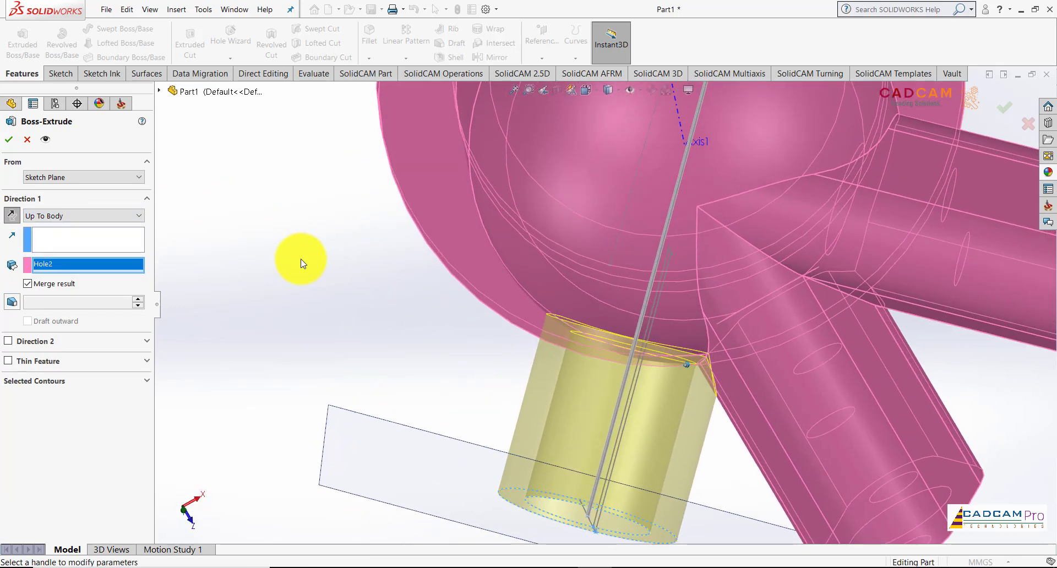
click(9, 140)
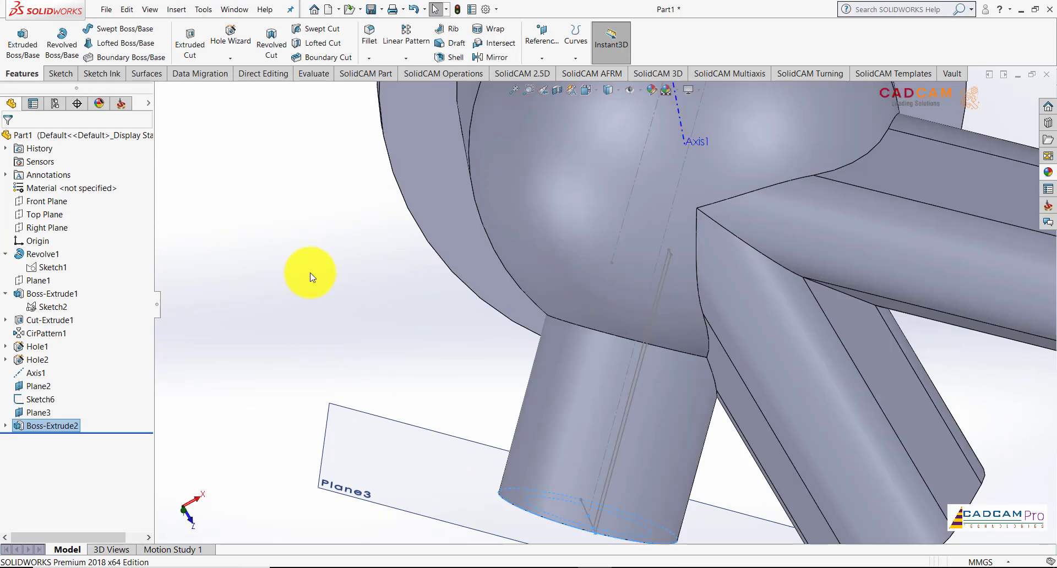
key(ctrl+1)
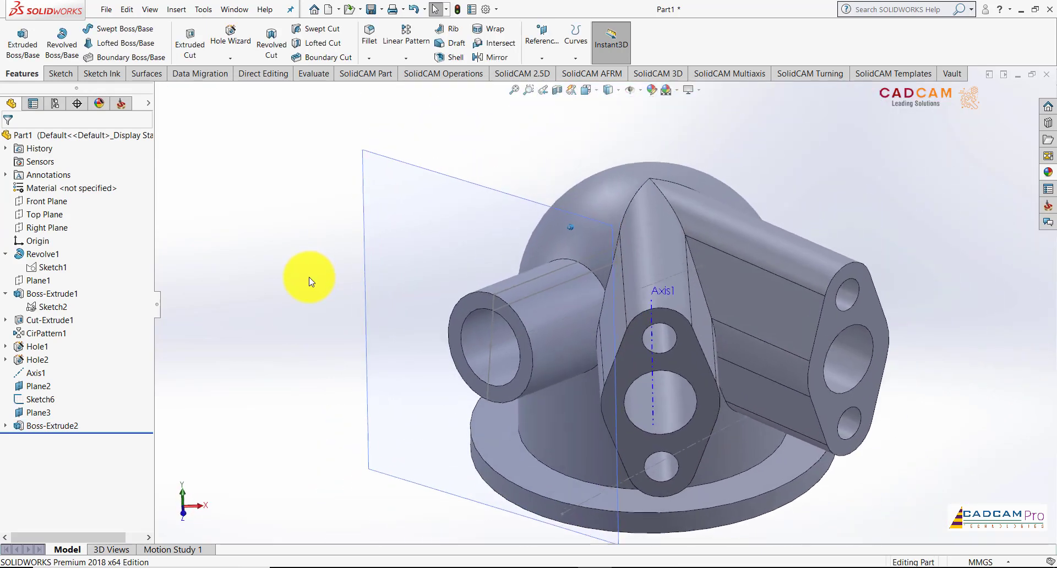
Cut-extrude Sketch7's inner 21 mm circle up to Point1 of Sketch6 to bore the angled port
click(6, 427)
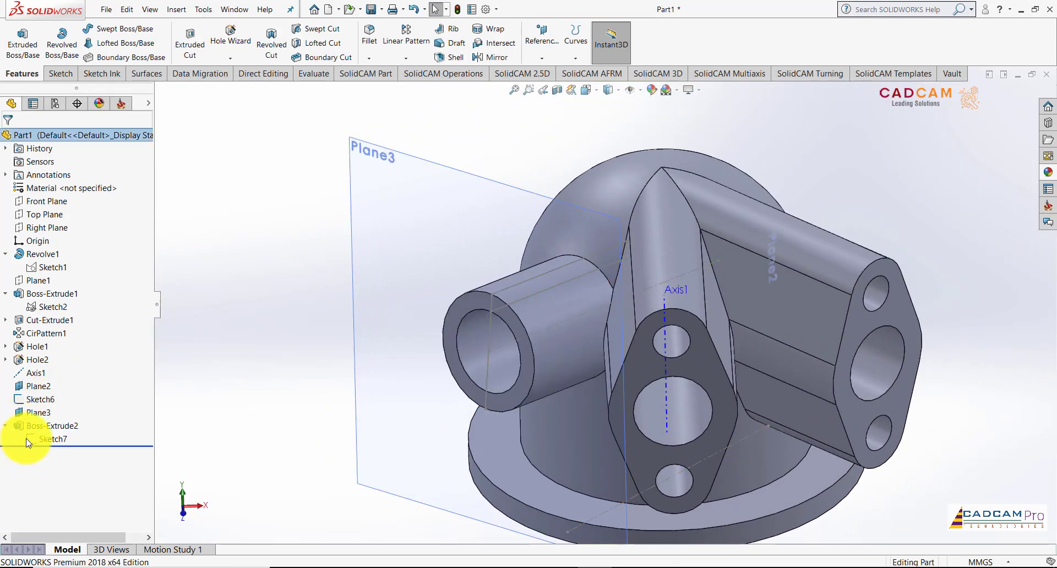
click(57, 444)
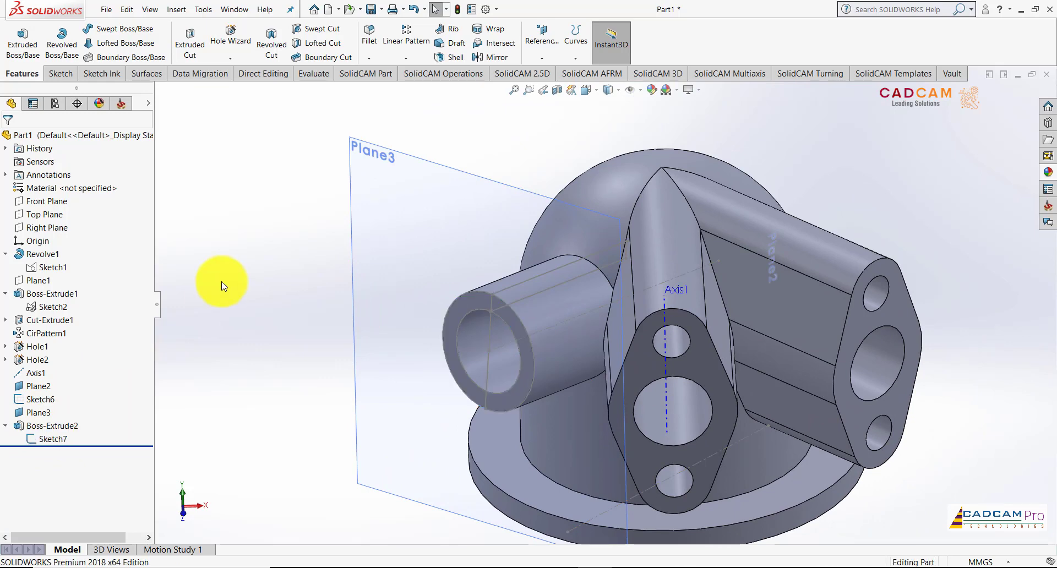
click(201, 46)
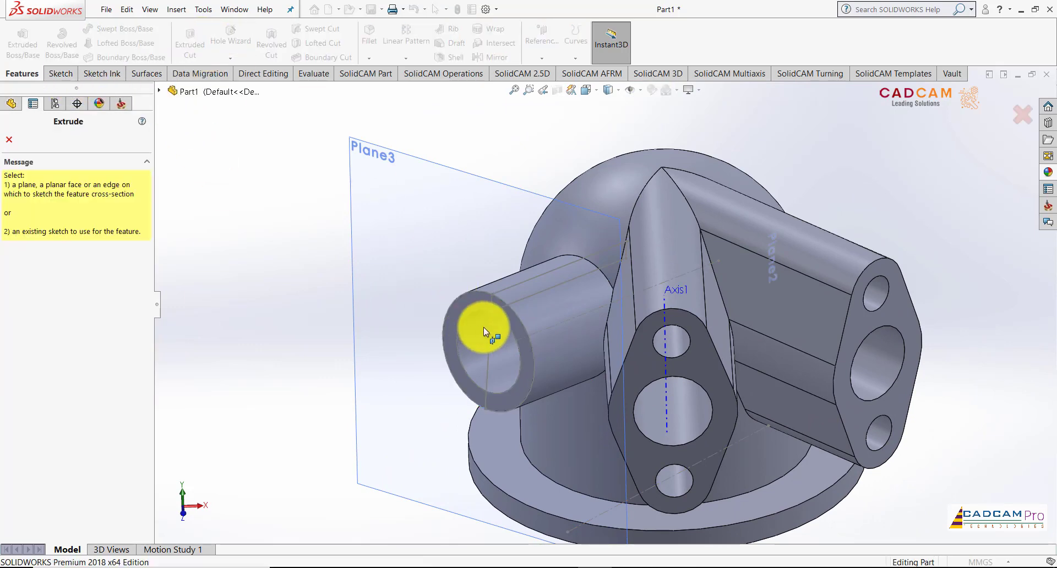
click(513, 328)
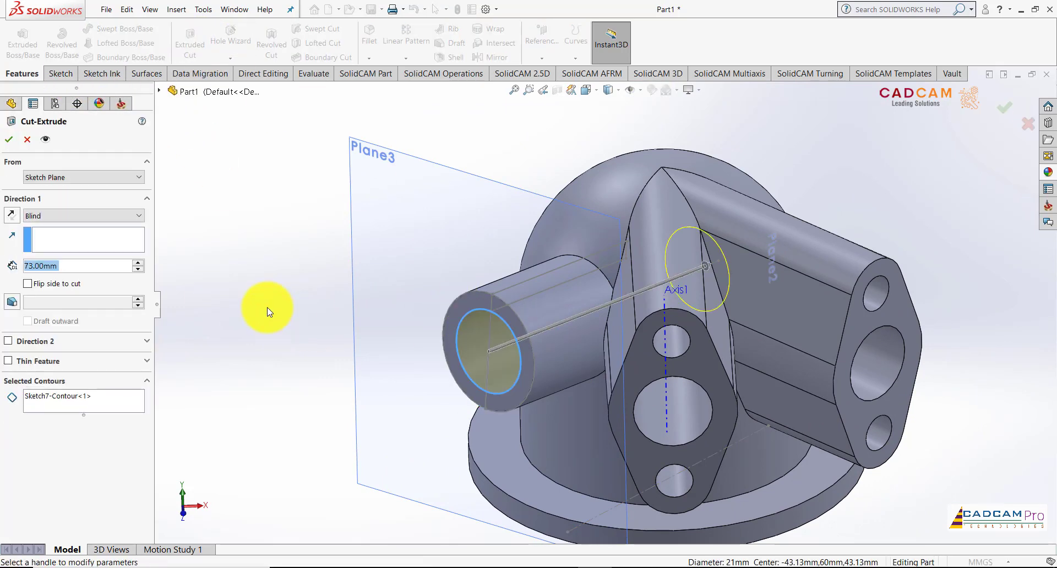
middle_drag(406, 292, 809, 322)
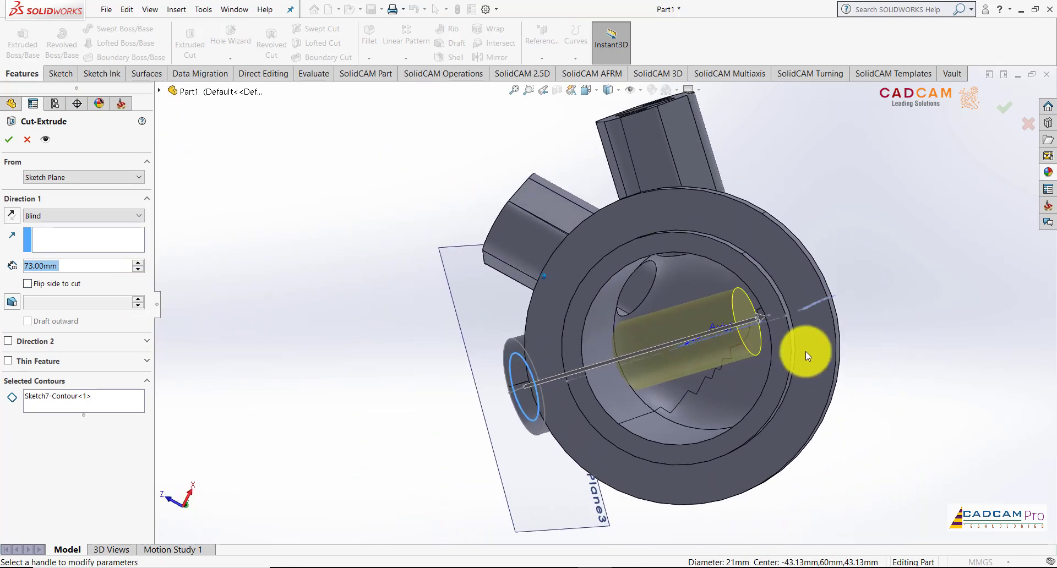
drag(802, 322, 733, 341)
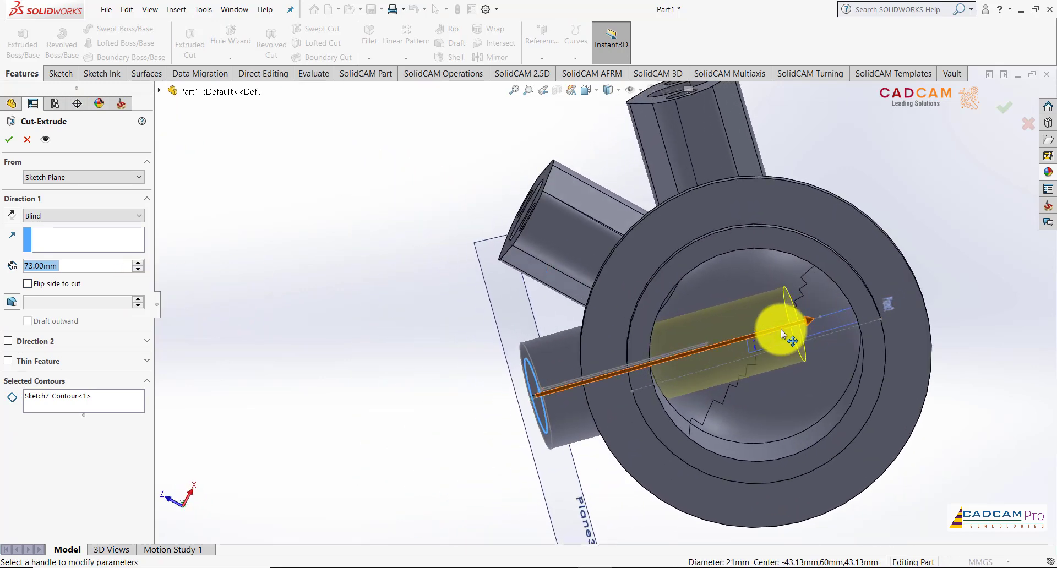
middle_drag(515, 351, 472, 356)
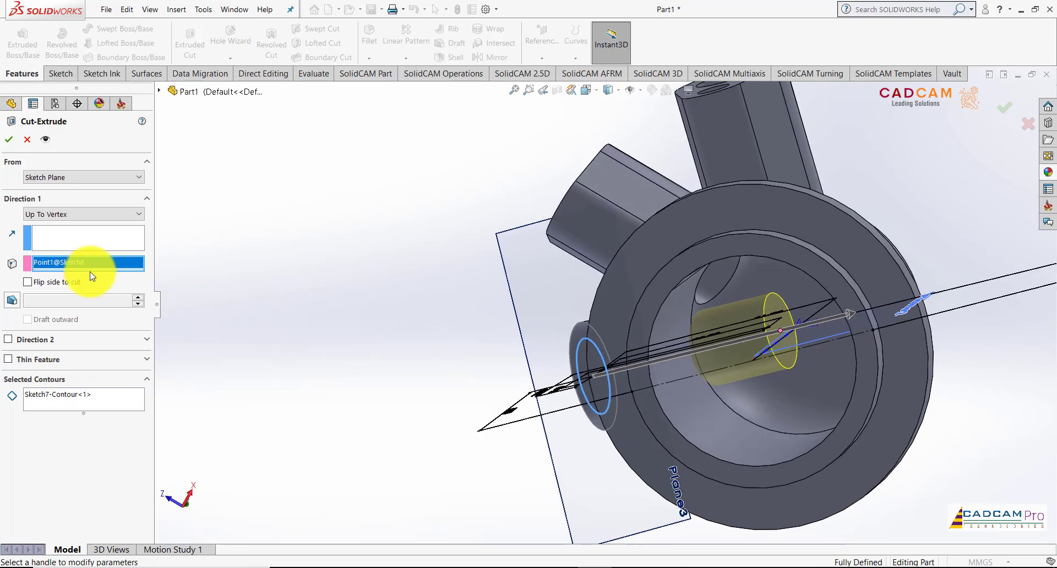
click(10, 140)
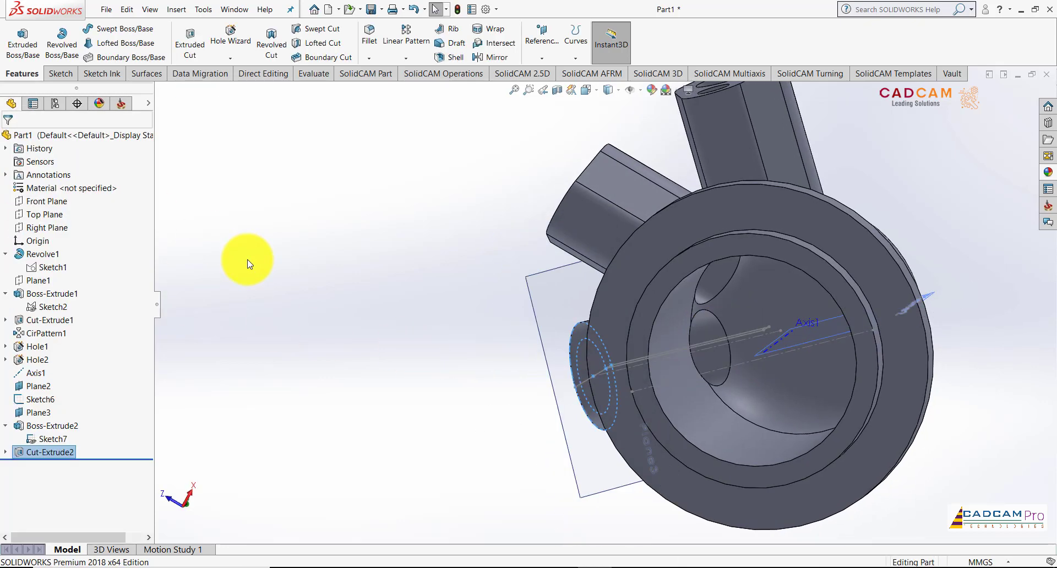
Hide Sketch7 and Plane2 in the model view
drag(46, 333, 42, 390)
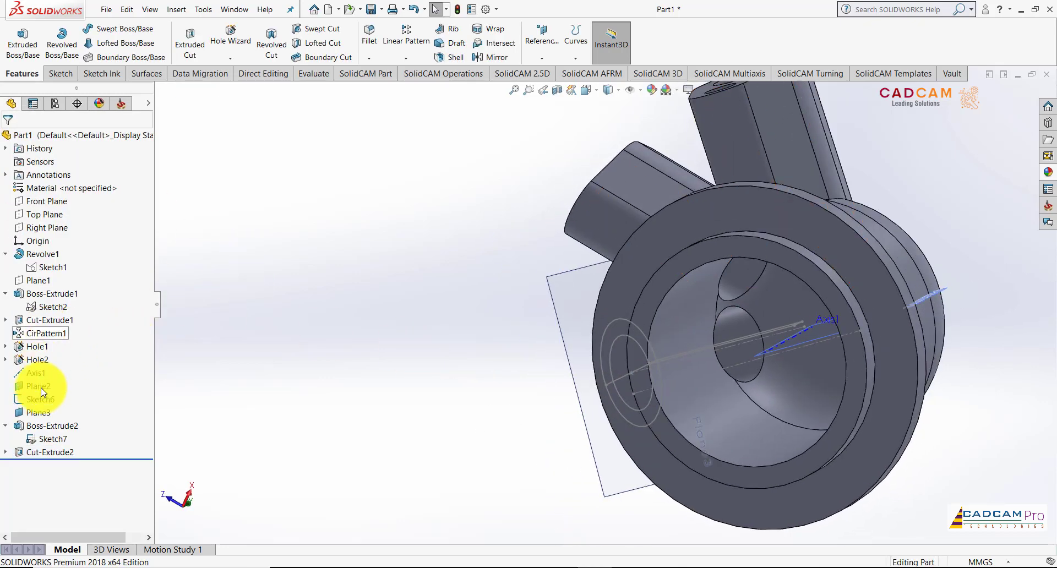
click(294, 354)
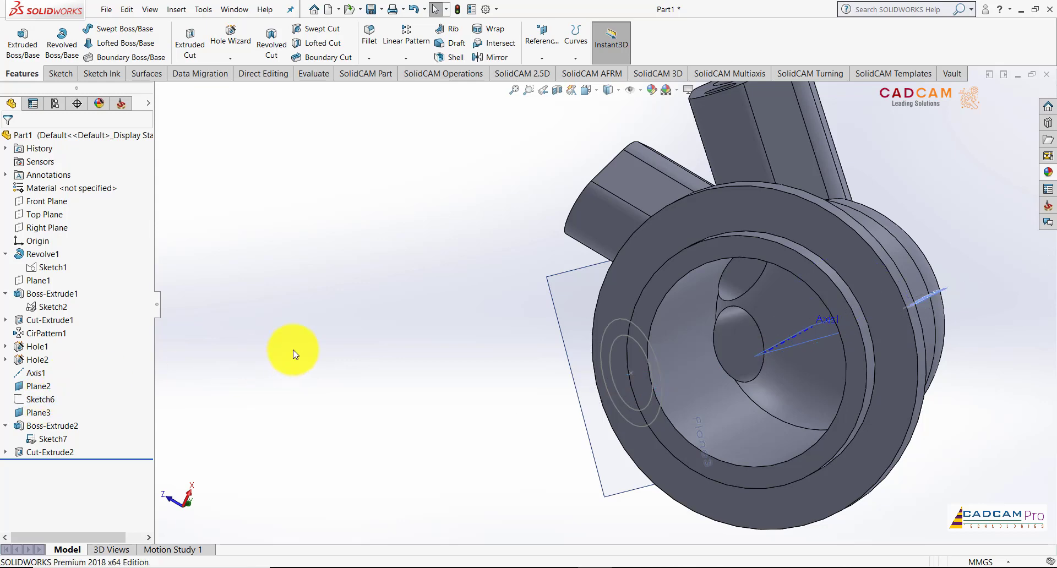
click(64, 441)
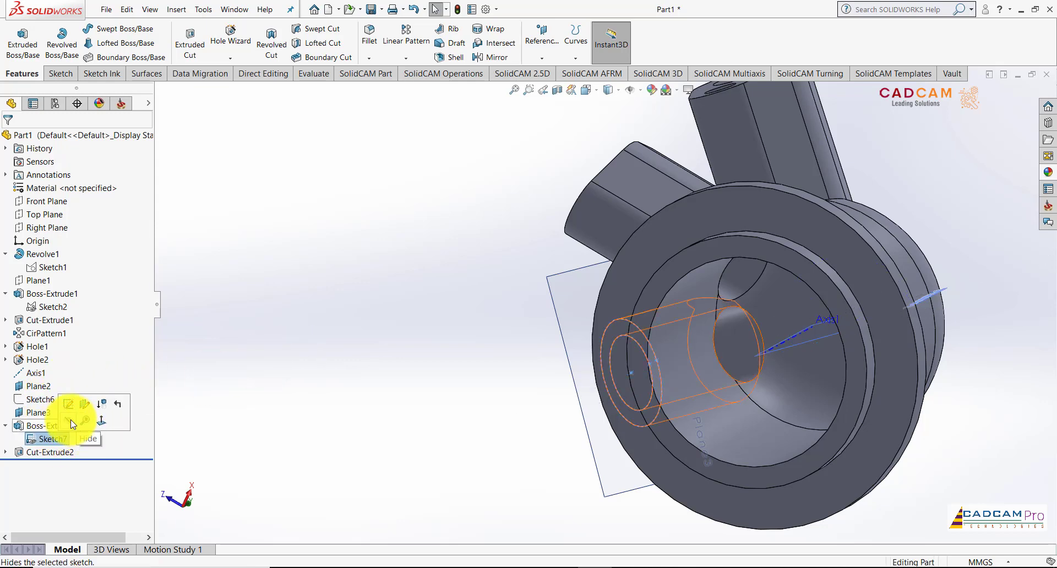
mouse_move(326, 348)
middle_down()
mouse_move(741, 373)
mouse_move(758, 361)
middle_up()
click(764, 352)
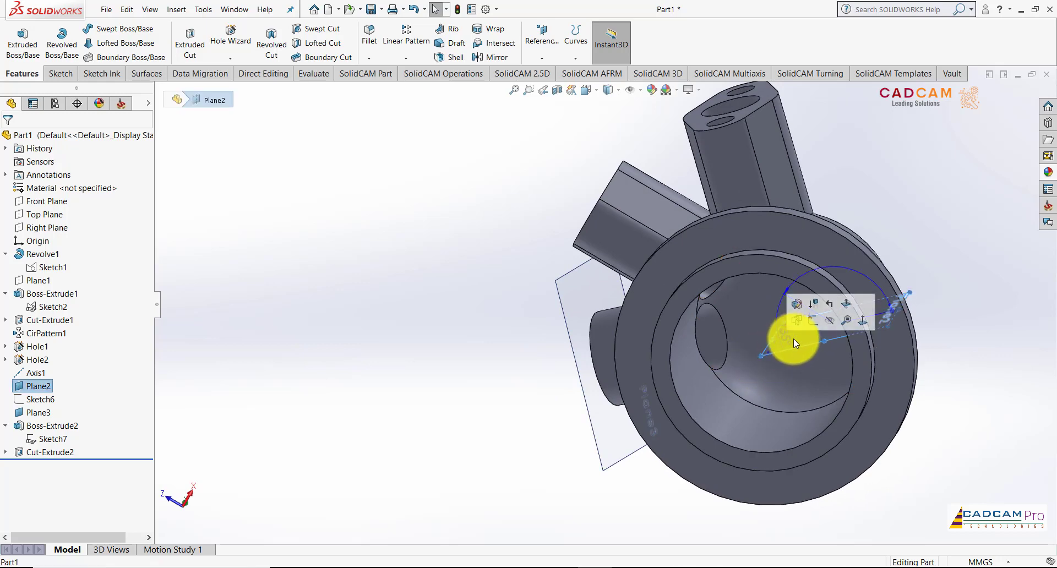
click(827, 325)
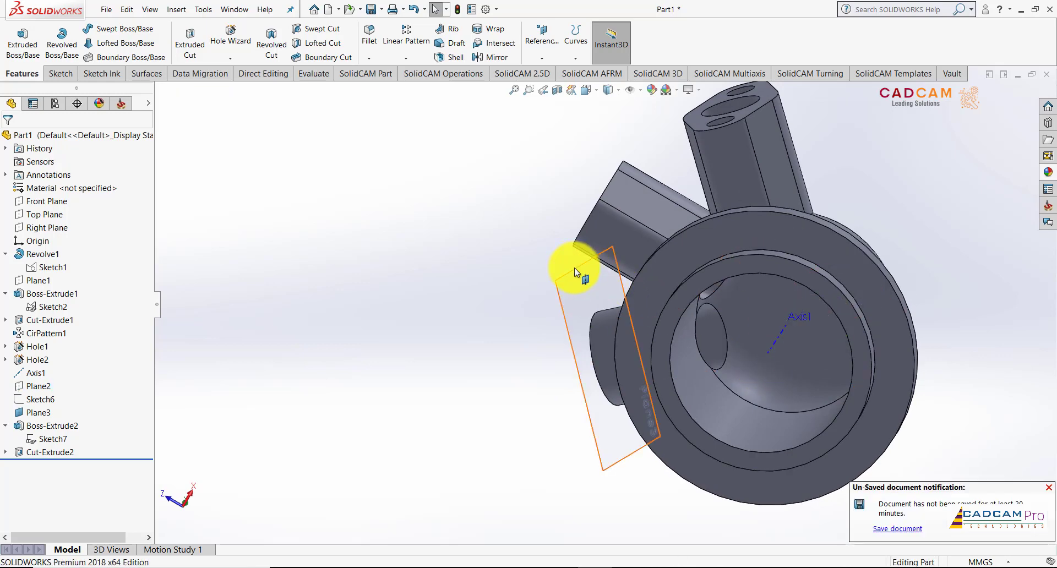
Hide Plane3 and Axis1 so only the solid elbow remains visible
click(574, 268)
click(638, 236)
key(ctrl+shift+z)
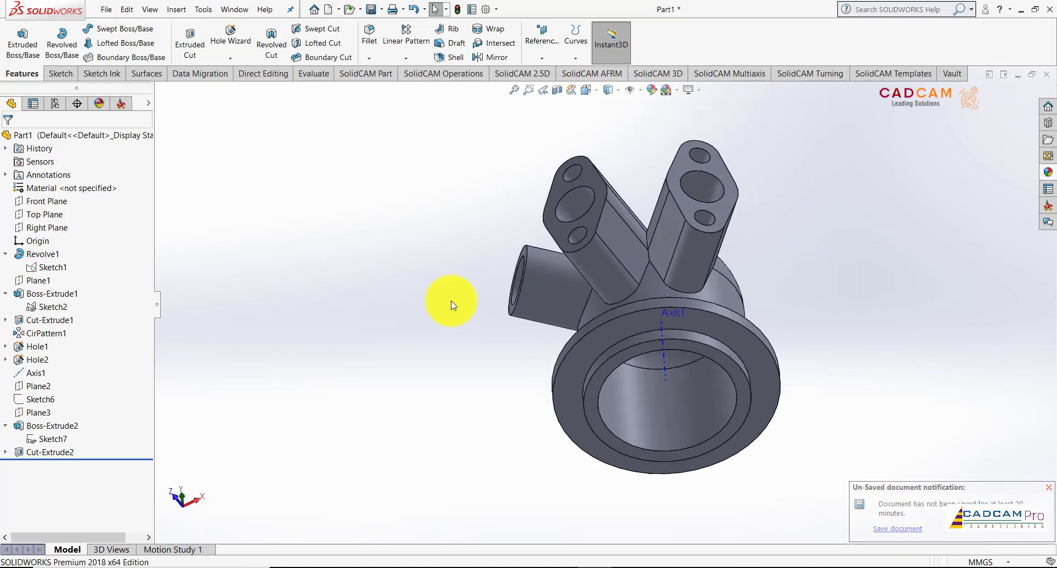
click(662, 363)
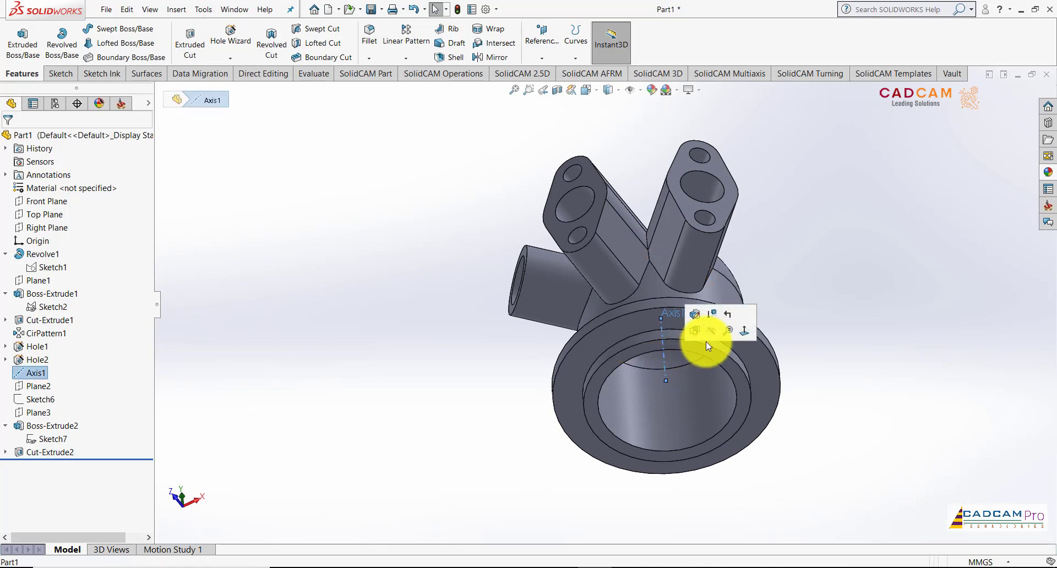
click(717, 334)
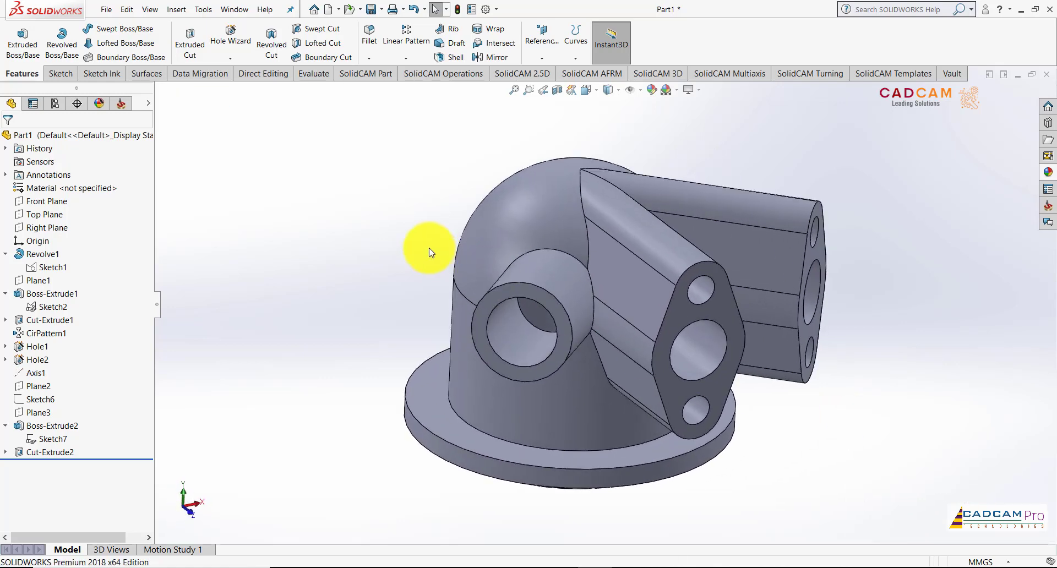
Start a 5 mm fillet and select the side boss and second port junction edges
click(370, 42)
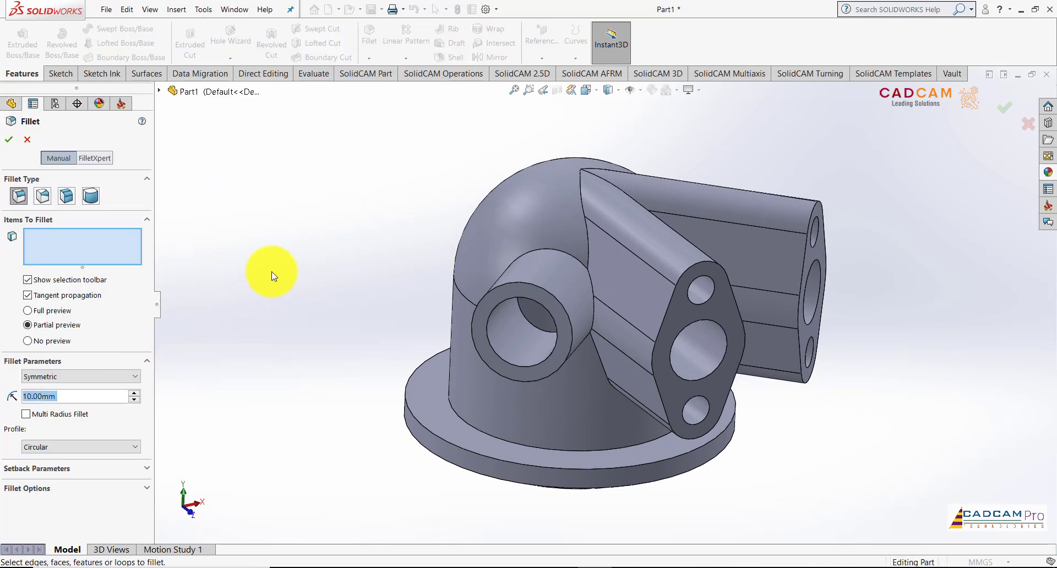
text(5)
key(Left)
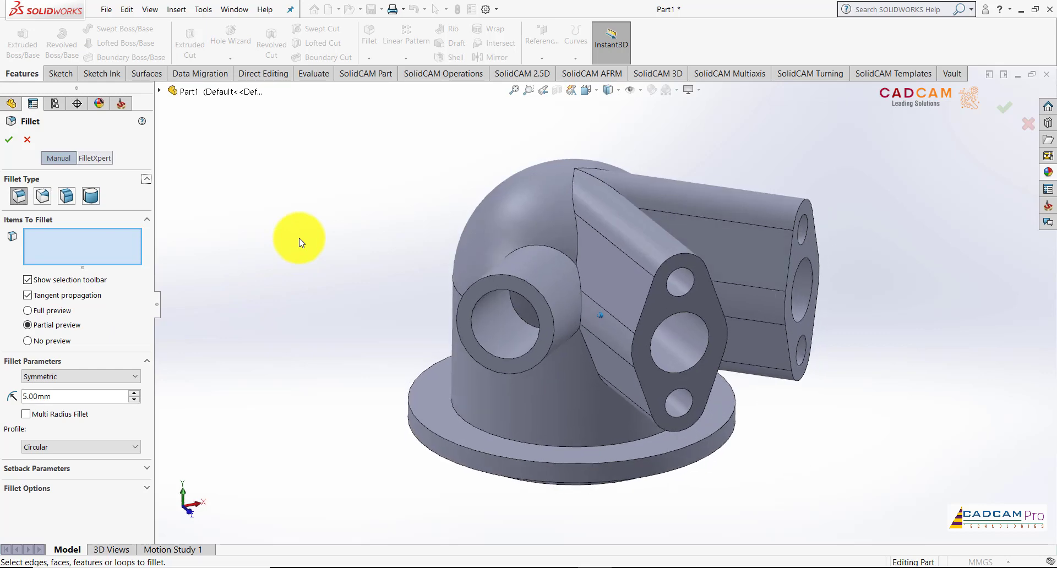
key(Left)
key(Left)
middle_drag(408, 246, 518, 208)
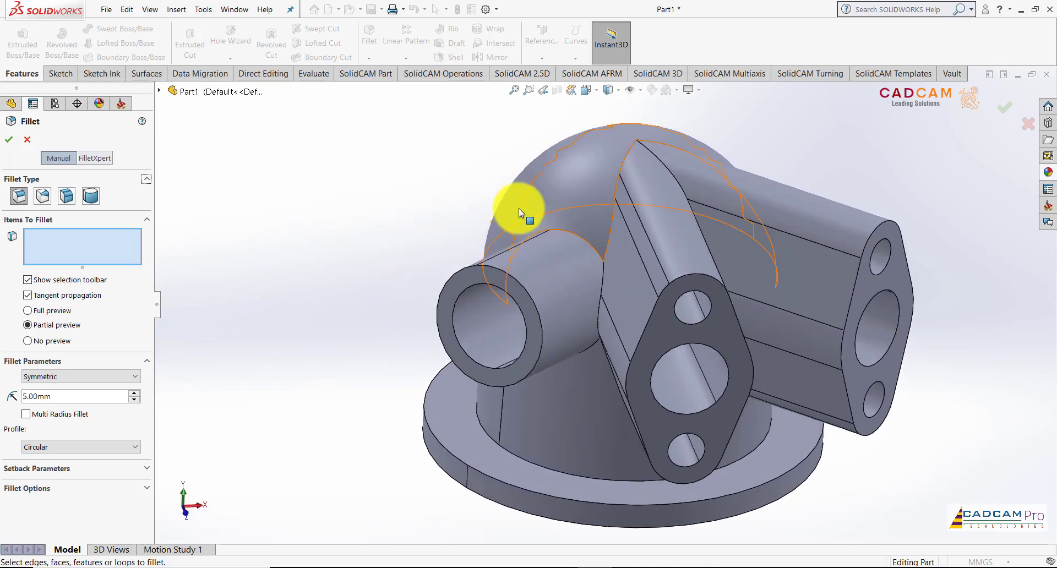
click(570, 232)
key(ctrl+8)
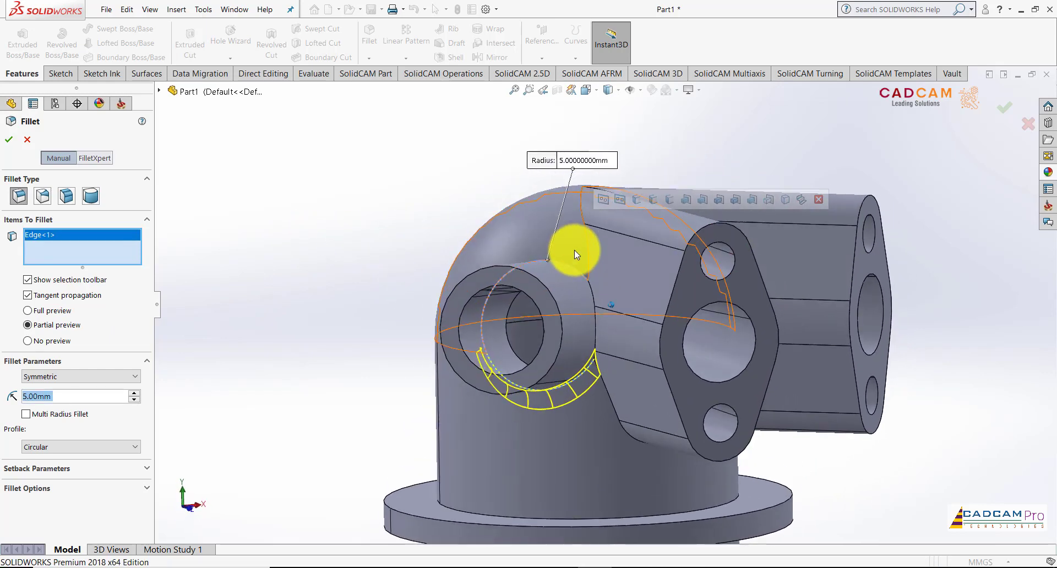
mouse_move(566, 235)
middle_down()
mouse_move(516, 269)
mouse_move(602, 315)
middle_up()
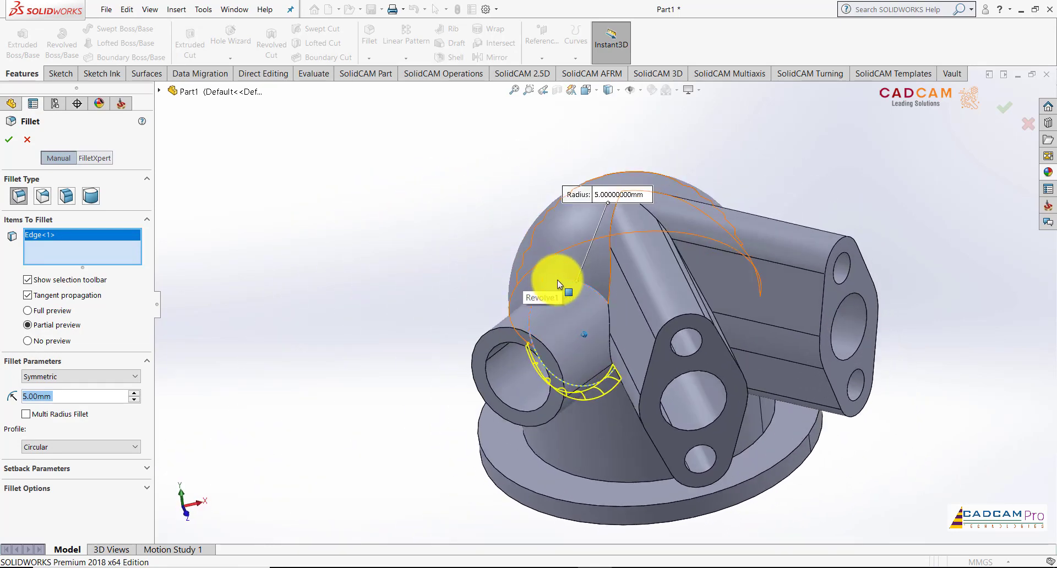
click(609, 322)
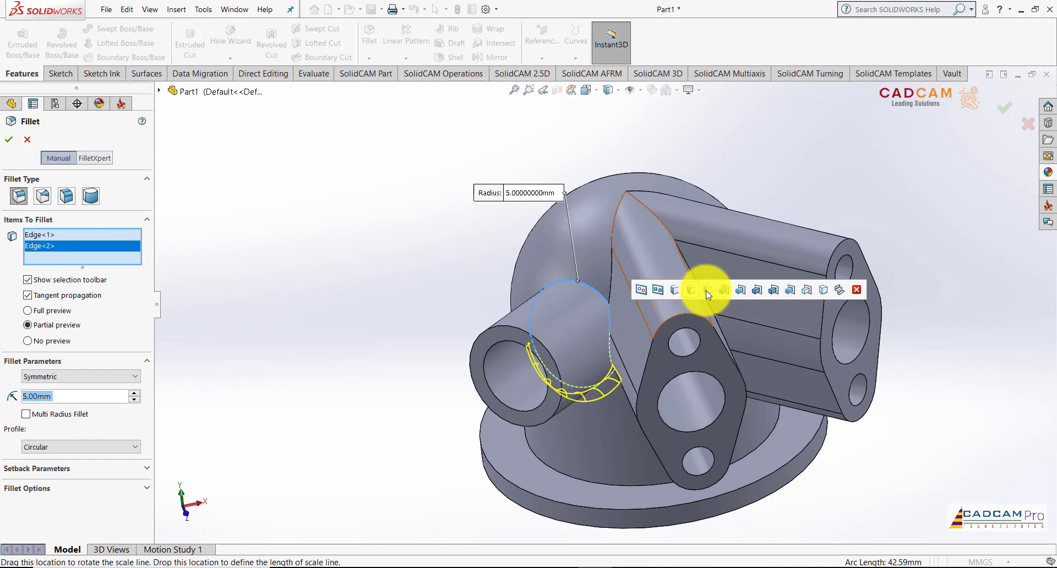
Add the third through sixth port junction edges to the fillet
click(612, 234)
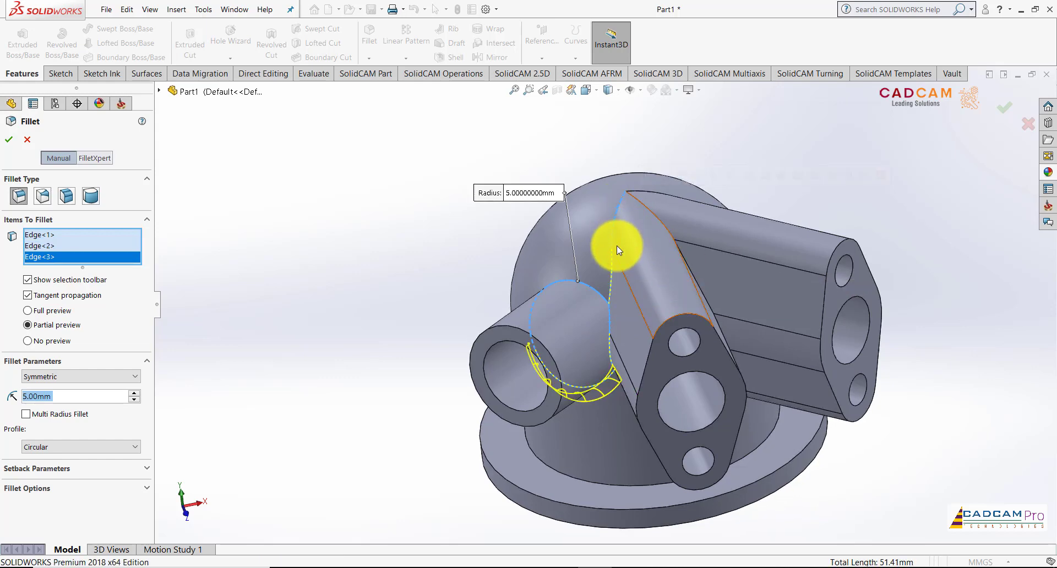
middle_drag(531, 247, 662, 261)
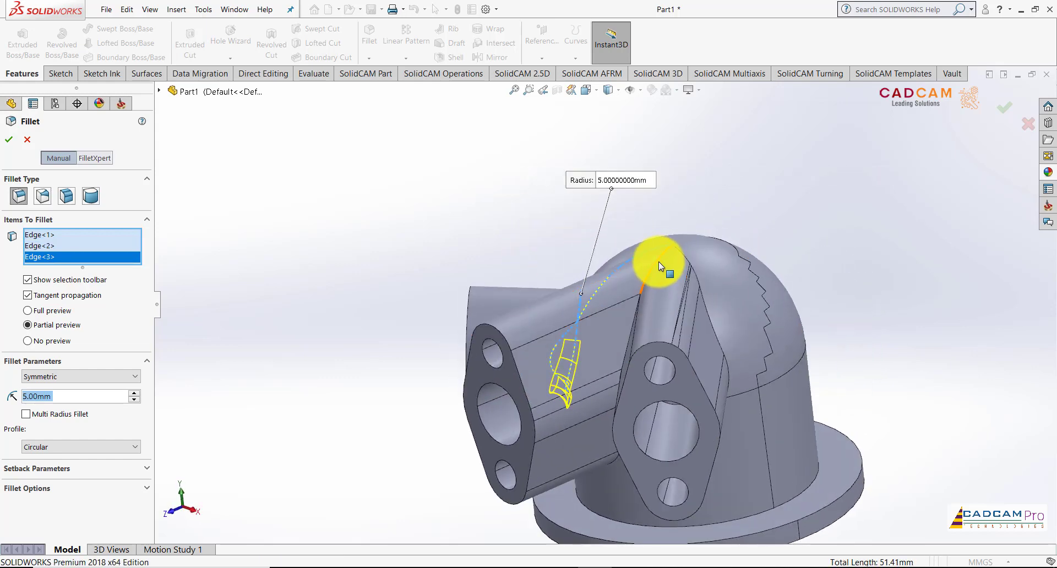
click(658, 259)
click(685, 259)
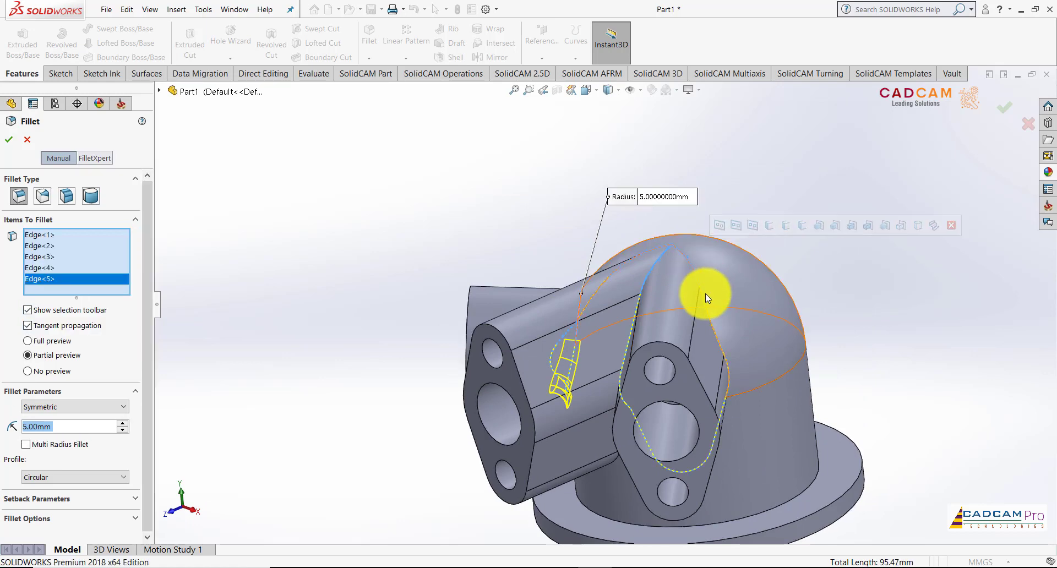
mouse_move(705, 292)
middle_down()
mouse_move(688, 339)
mouse_move(622, 411)
middle_up()
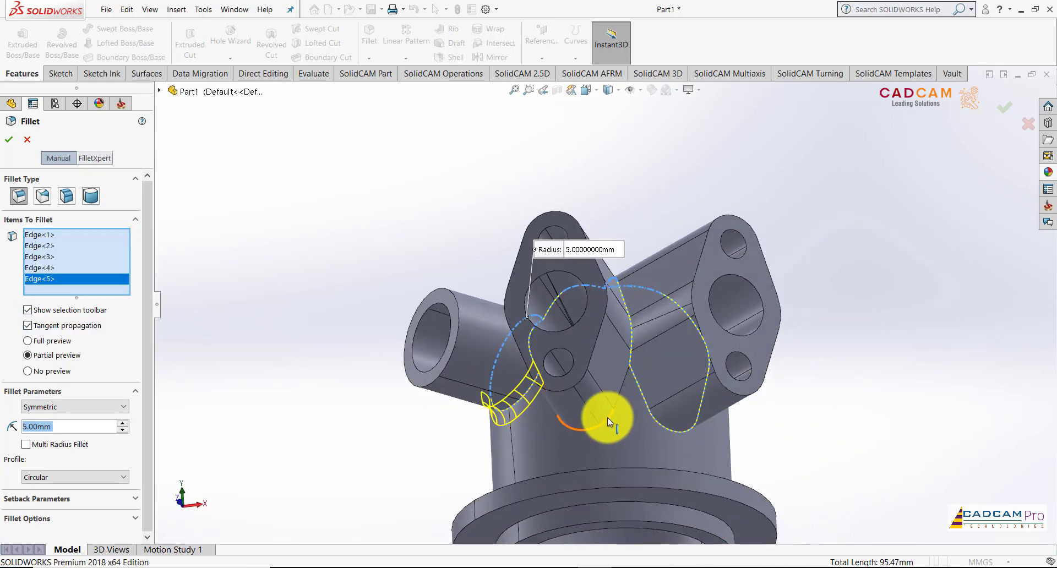
click(607, 417)
Show the full preview and apply the 5 mm fillet to all six junction edges
mouse_move(636, 377)
middle_down()
mouse_move(624, 270)
mouse_move(578, 200)
mouse_move(472, 243)
mouse_move(281, 265)
middle_up()
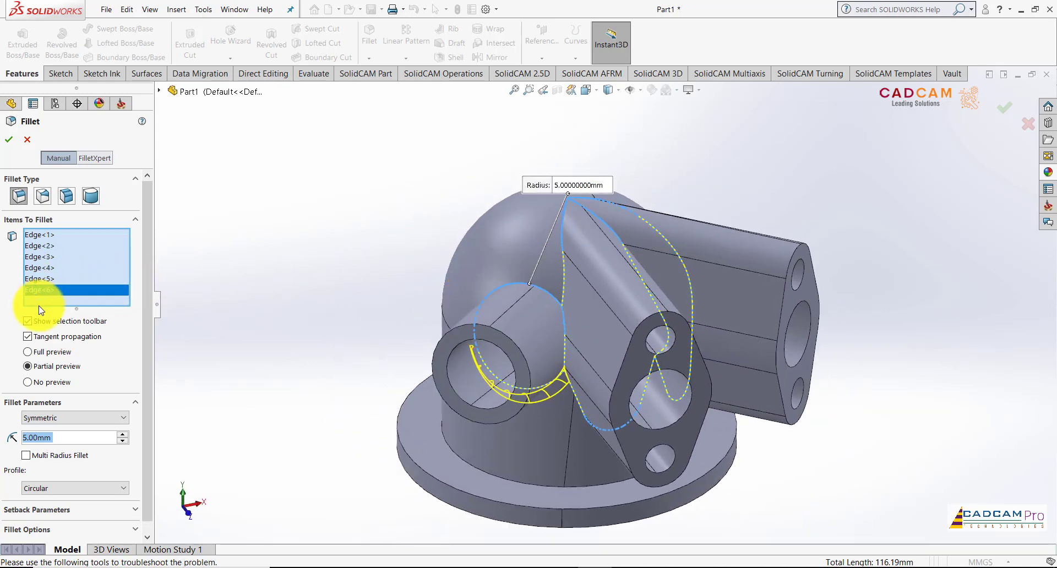
click(27, 352)
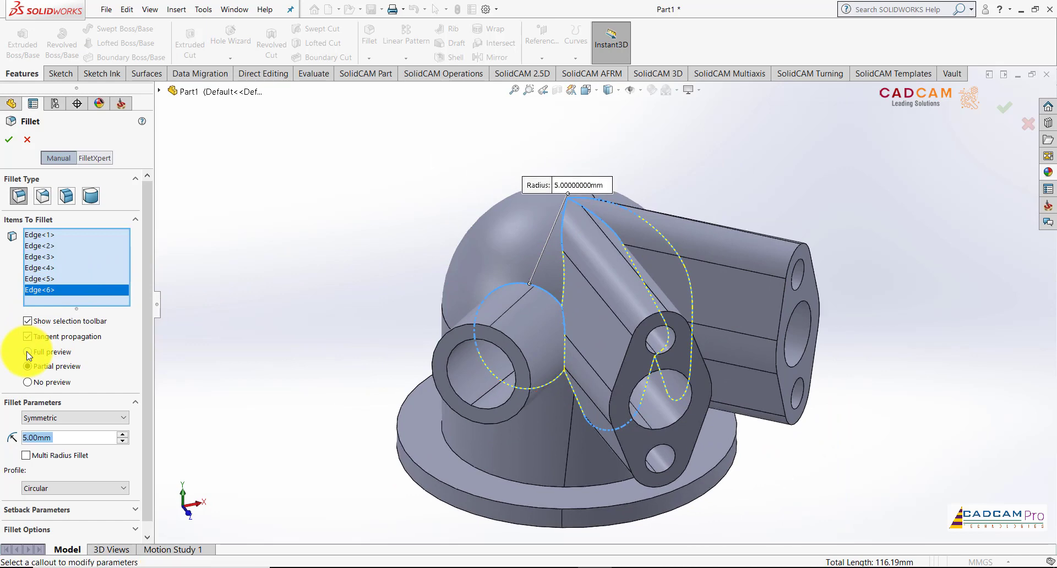
key(Left)
key(Left)
key(Left)
key(Left)
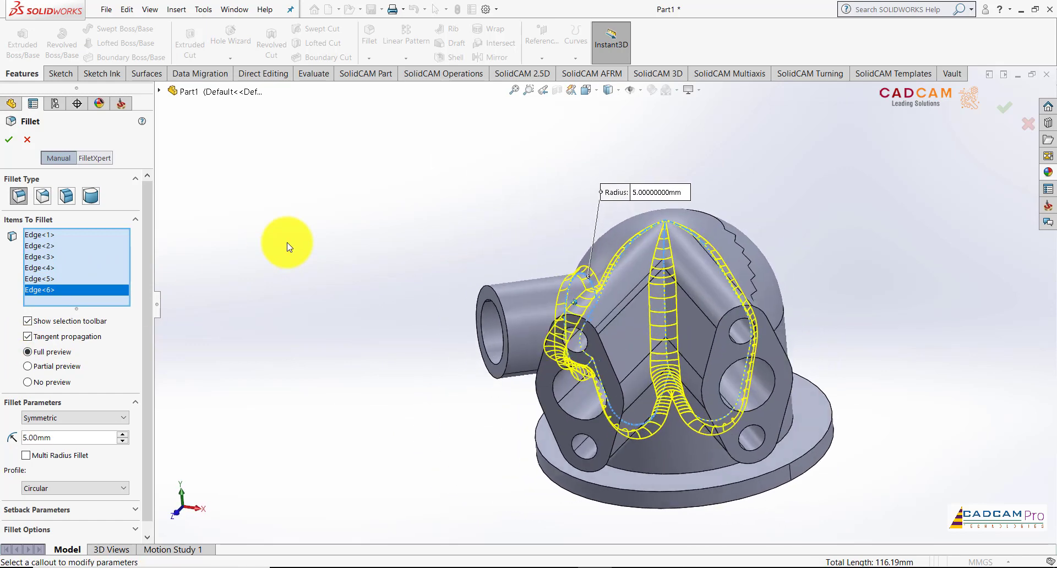
key(Left)
key(Left)
key(Left)
click(10, 141)
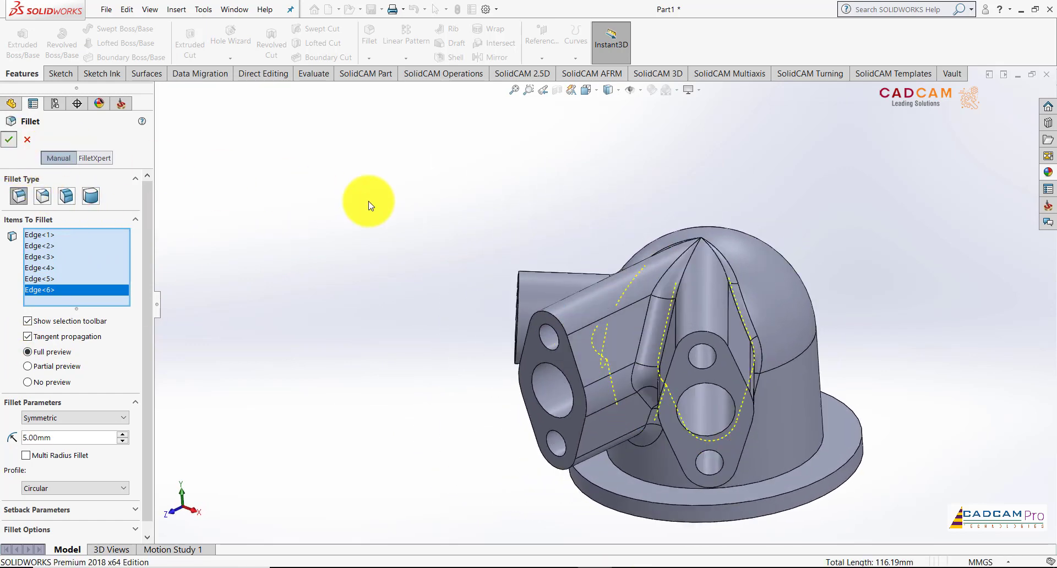
key(Left)
key(Left)
key(Left)
key(Left)
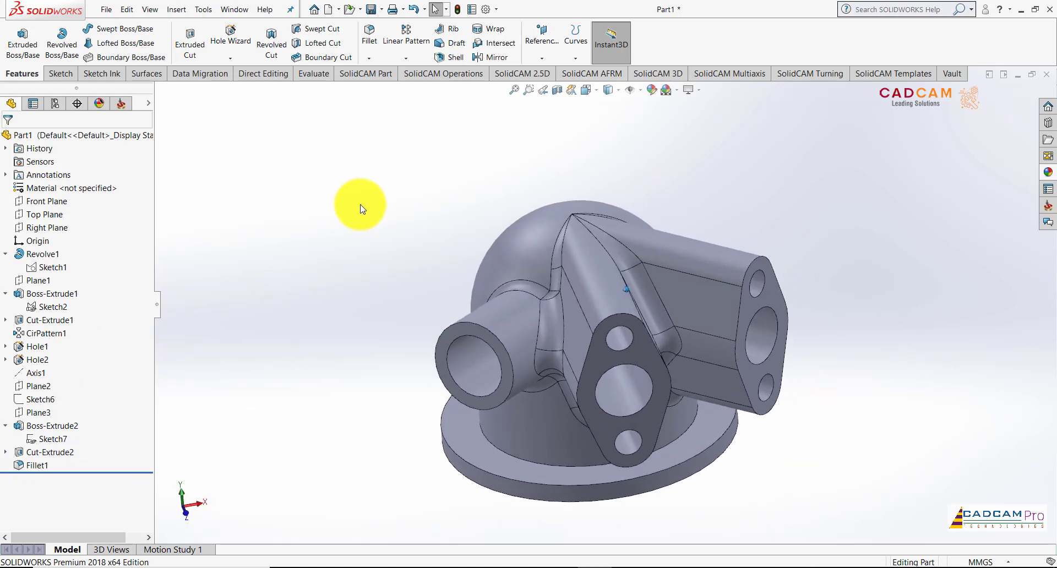
key(Left)
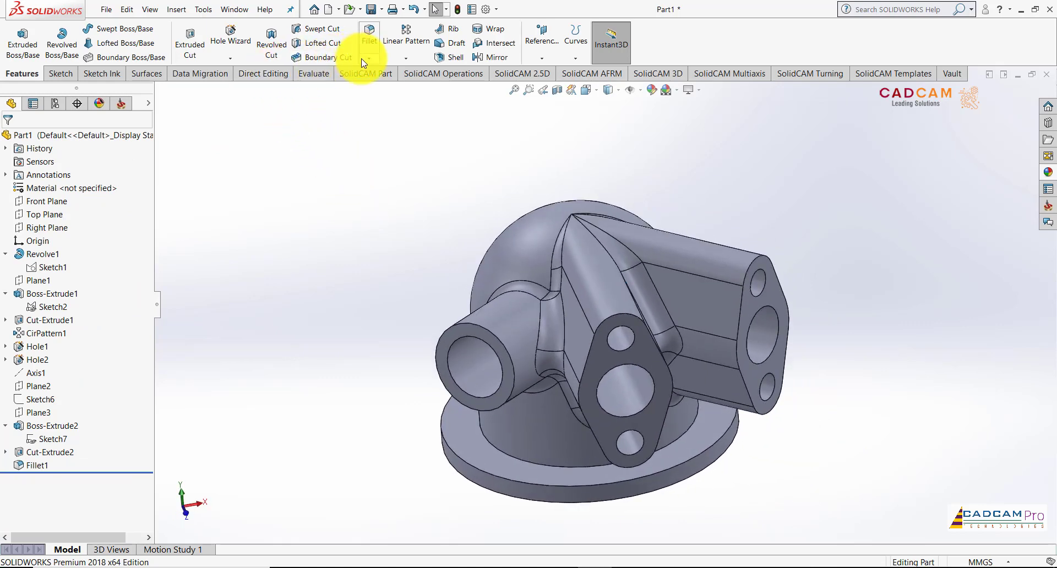
Chamfer the round port's end face and both flanges' outline and bore edges at 0.75 mm × 45°
click(378, 86)
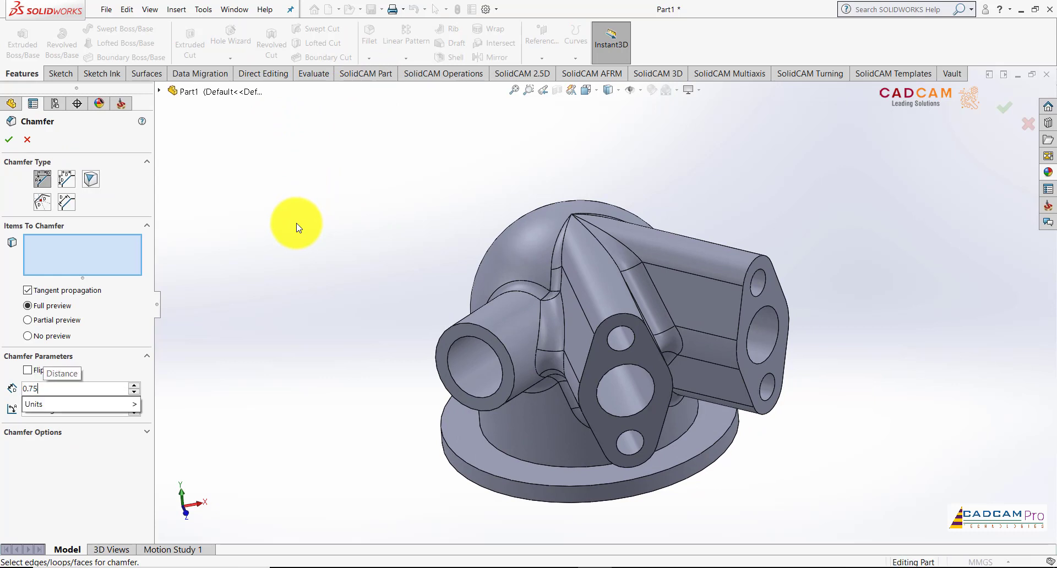
click(490, 342)
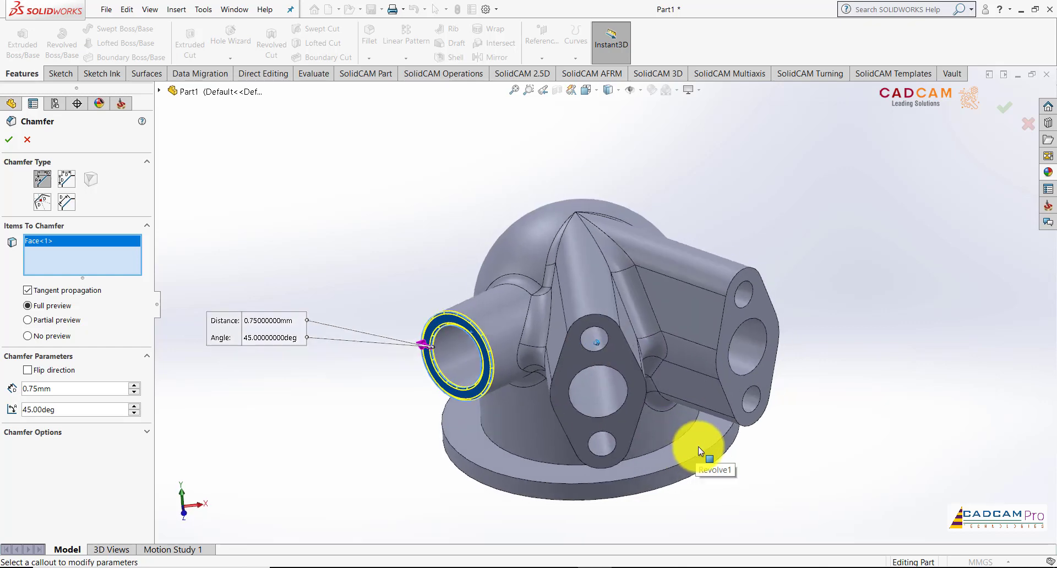
middle_drag(698, 446, 493, 335)
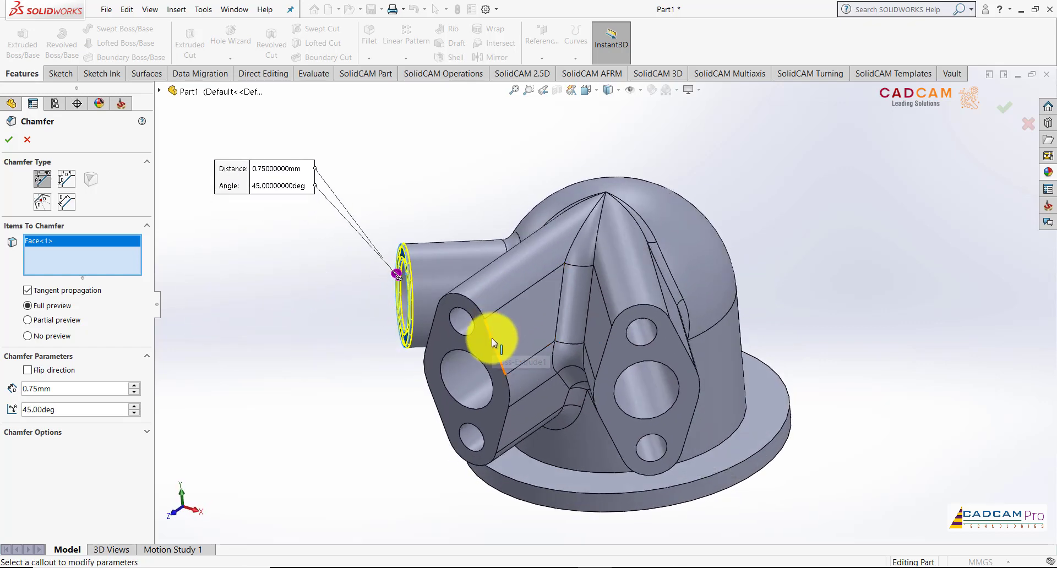
click(491, 338)
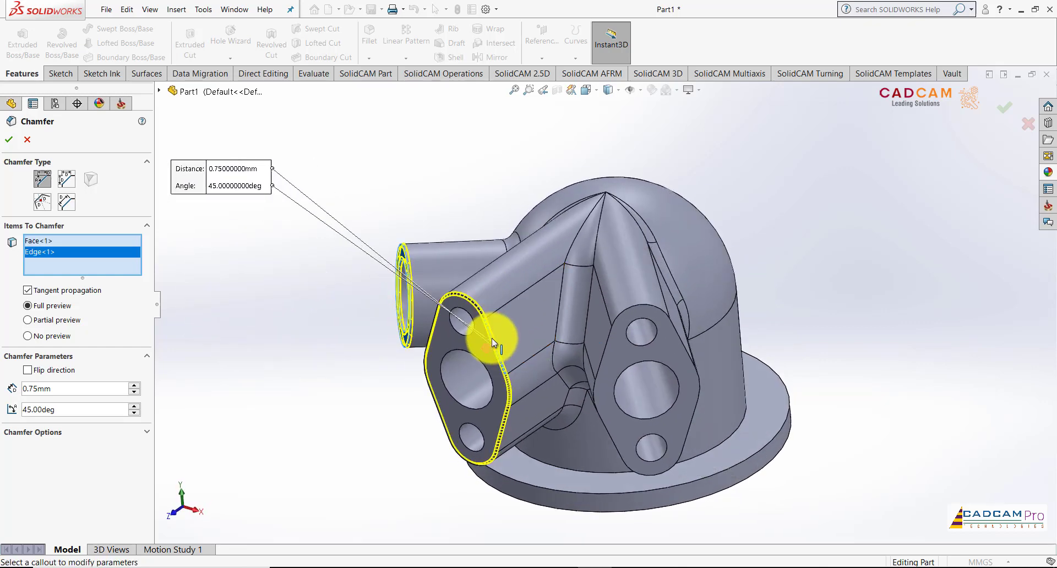
click(666, 313)
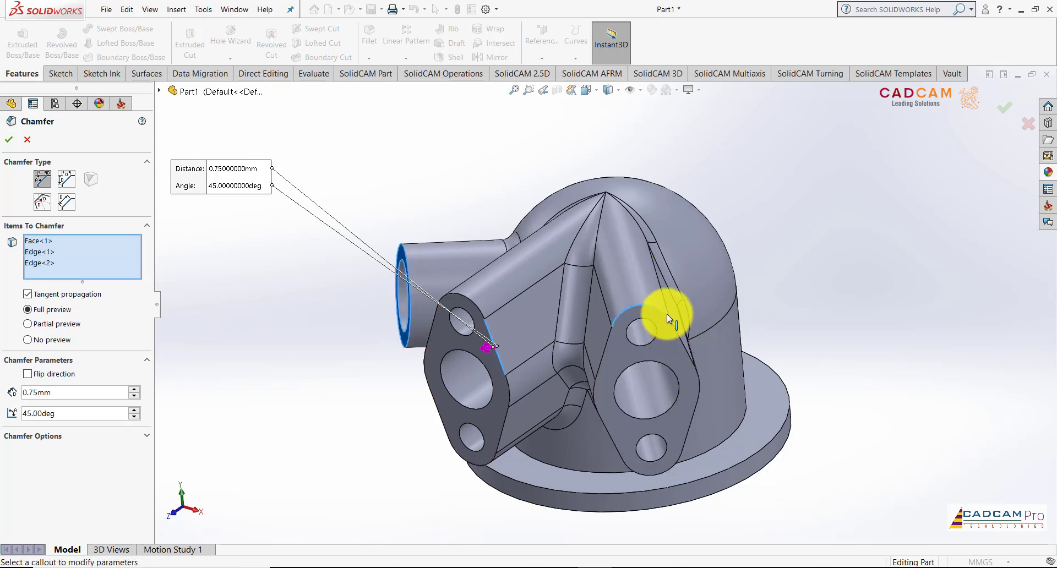
click(664, 365)
click(486, 367)
middle_drag(487, 368, 444, 209)
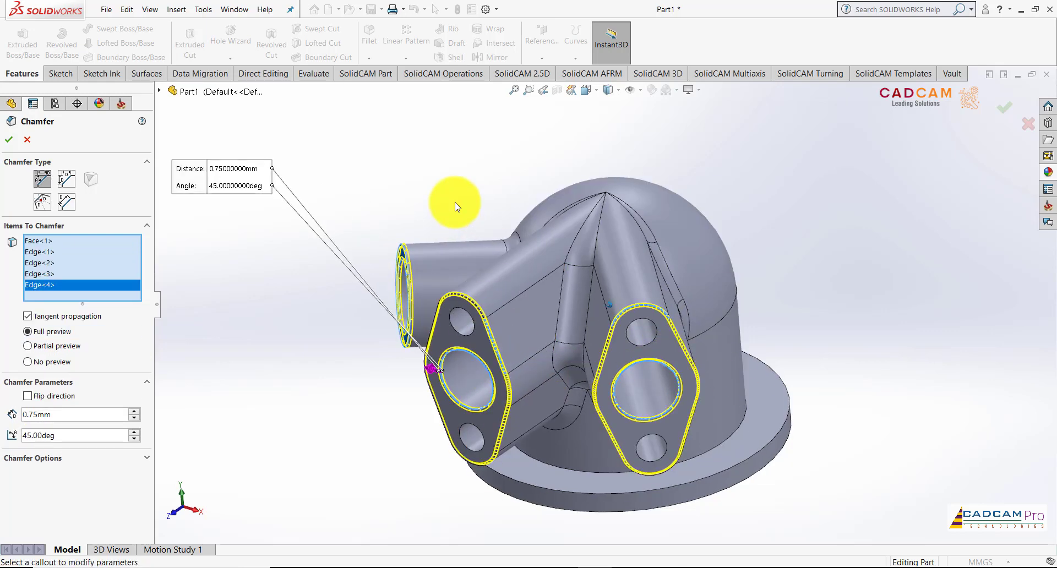
click(9, 140)
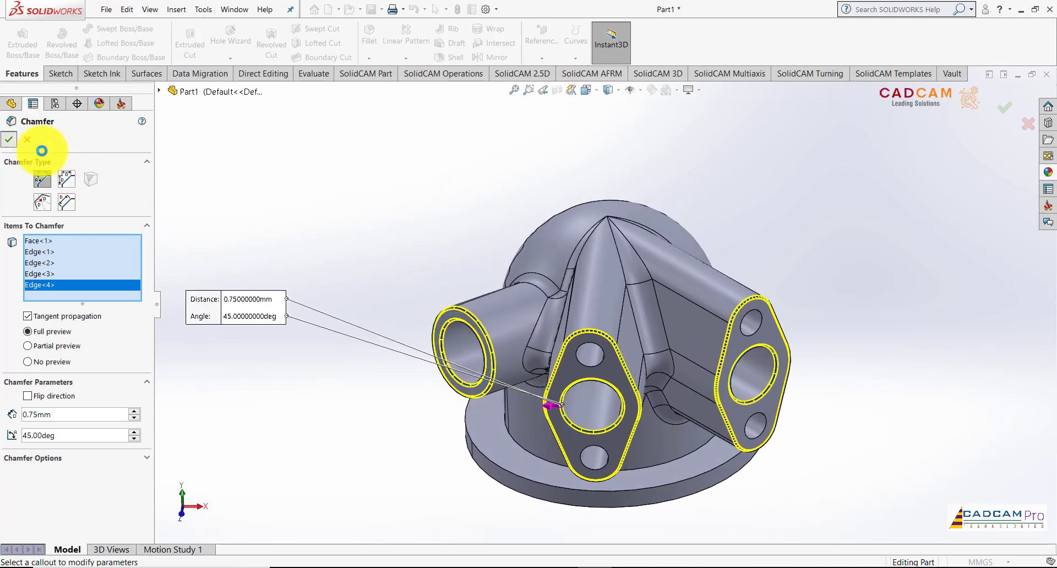
key(ctrl+7)
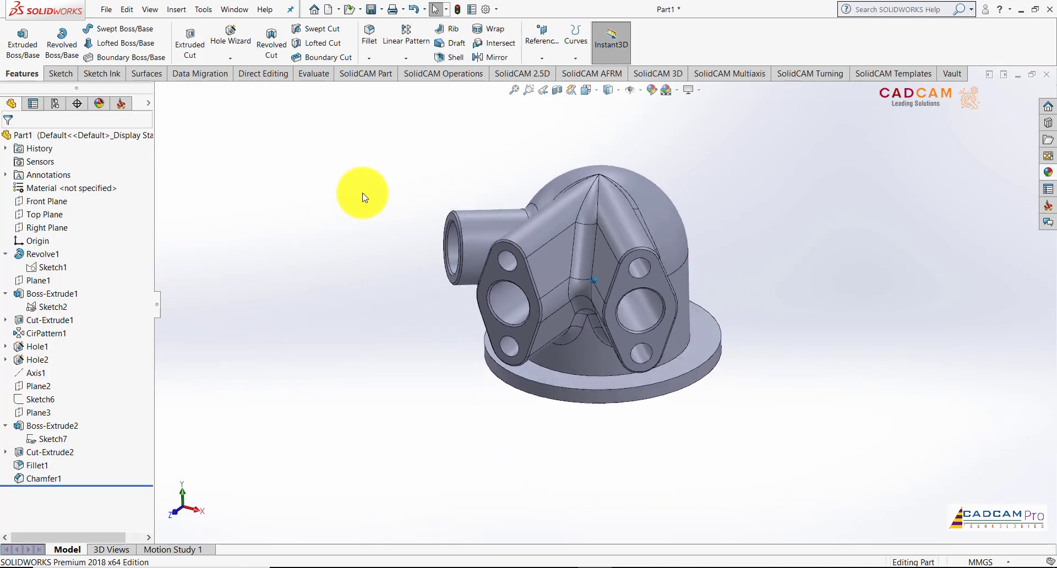
Apply the metallic gold paint from Painted > Car to the whole elbow part
middle_drag(362, 197, 408, 165)
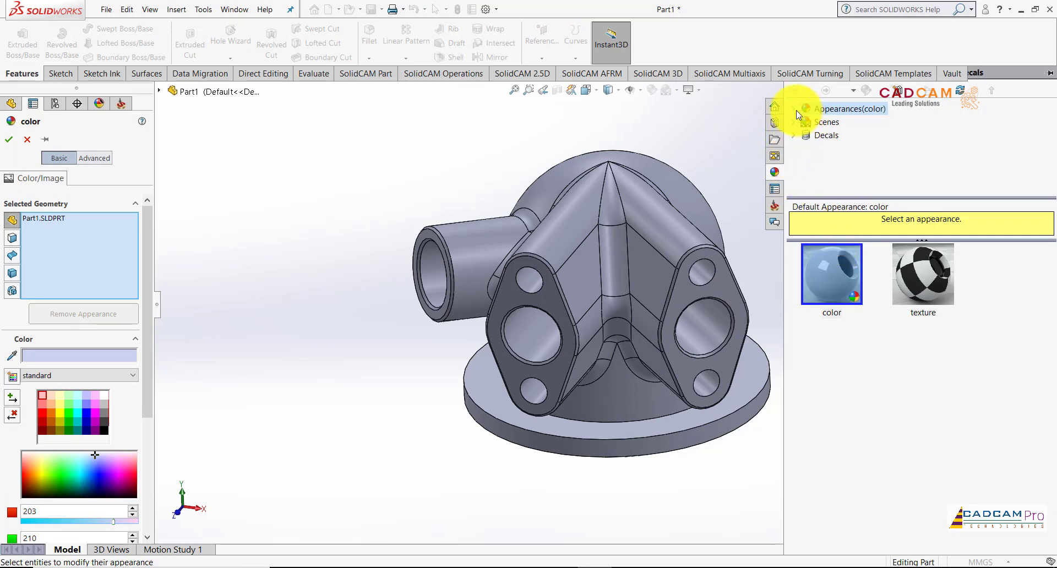
click(796, 112)
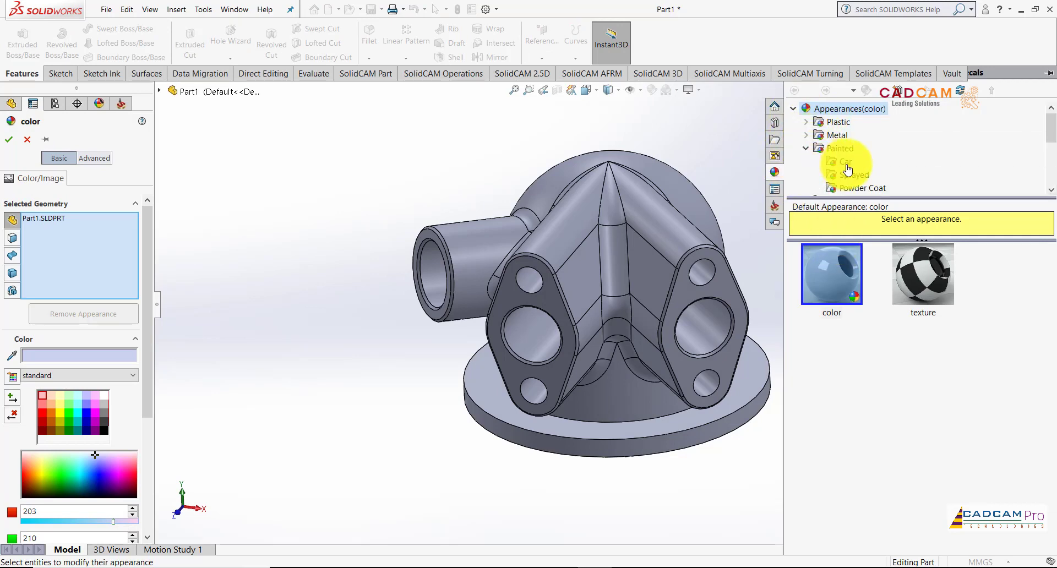
click(852, 176)
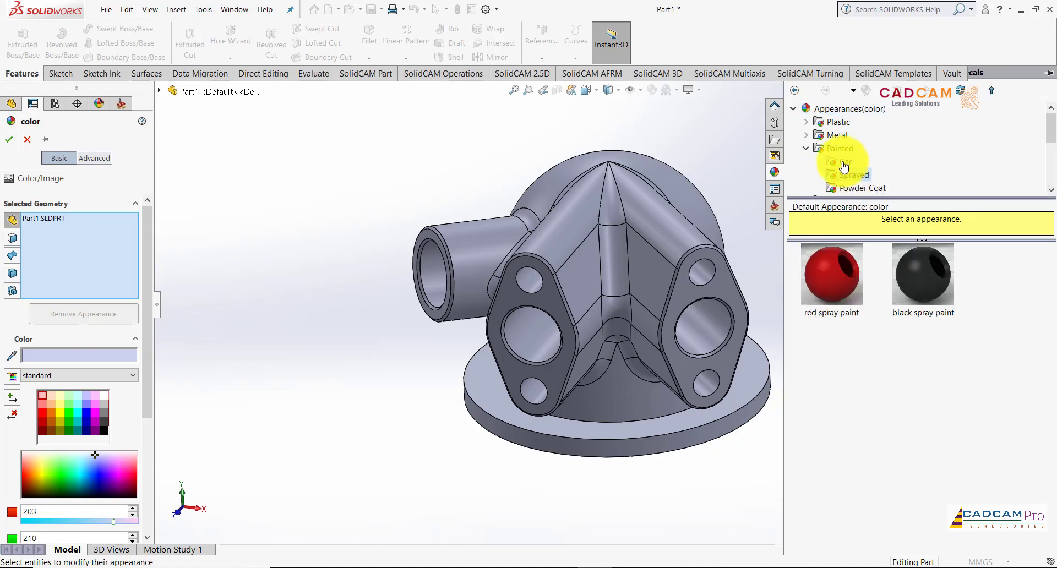
click(844, 163)
scroll(1017, 394, down, 3)
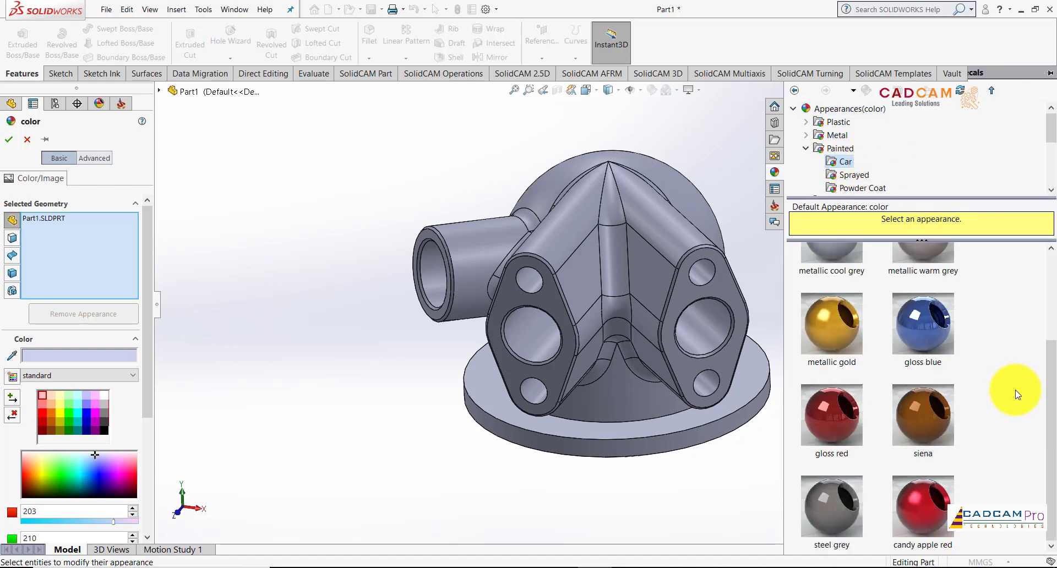
drag(831, 329, 645, 286)
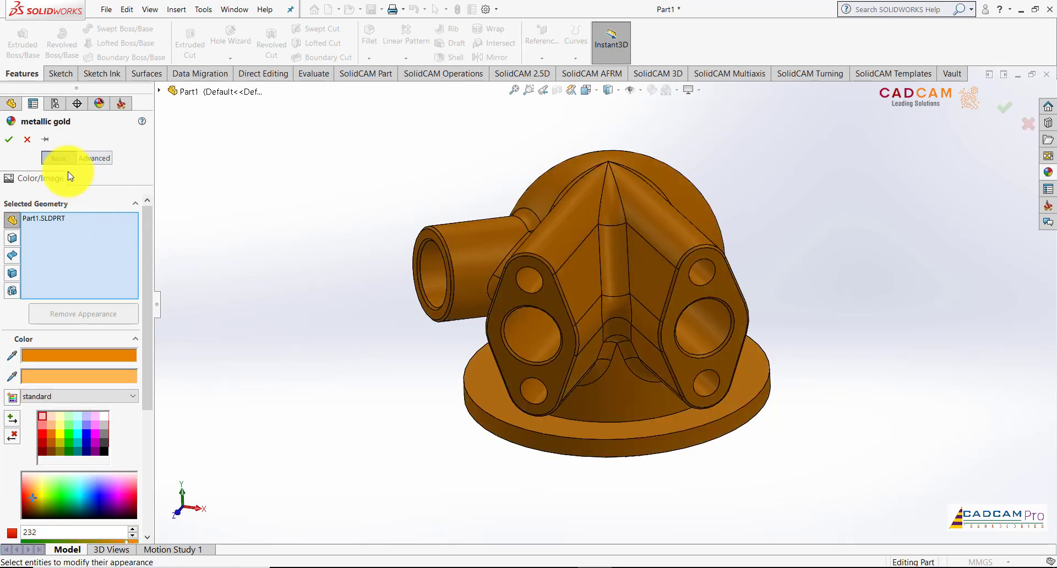
click(8, 139)
middle_drag(384, 184, 418, 192)
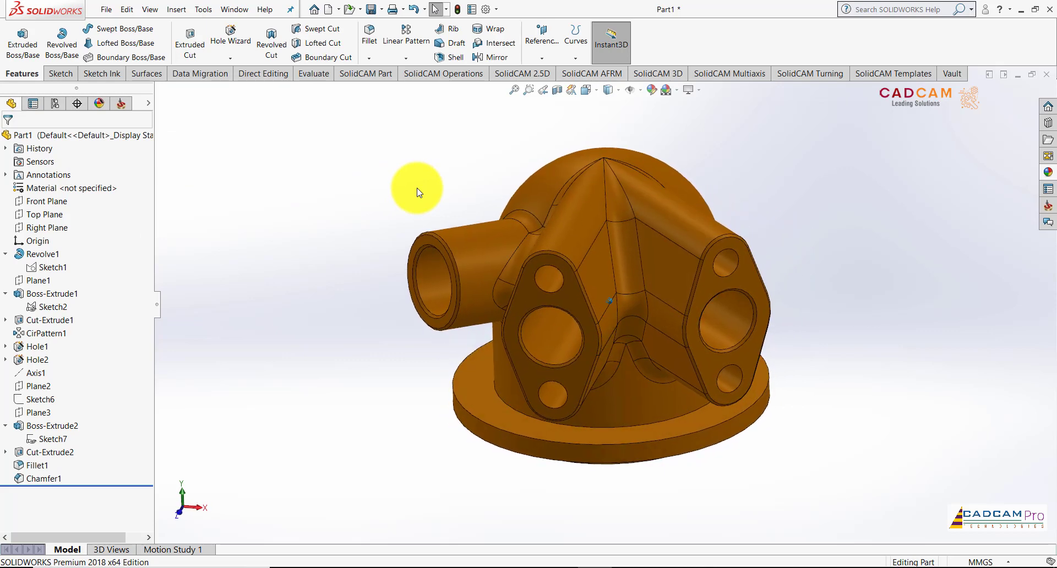
Select the side pipe rim and both flange faces, review their appearances, and bring back the appearance library
key(Left)
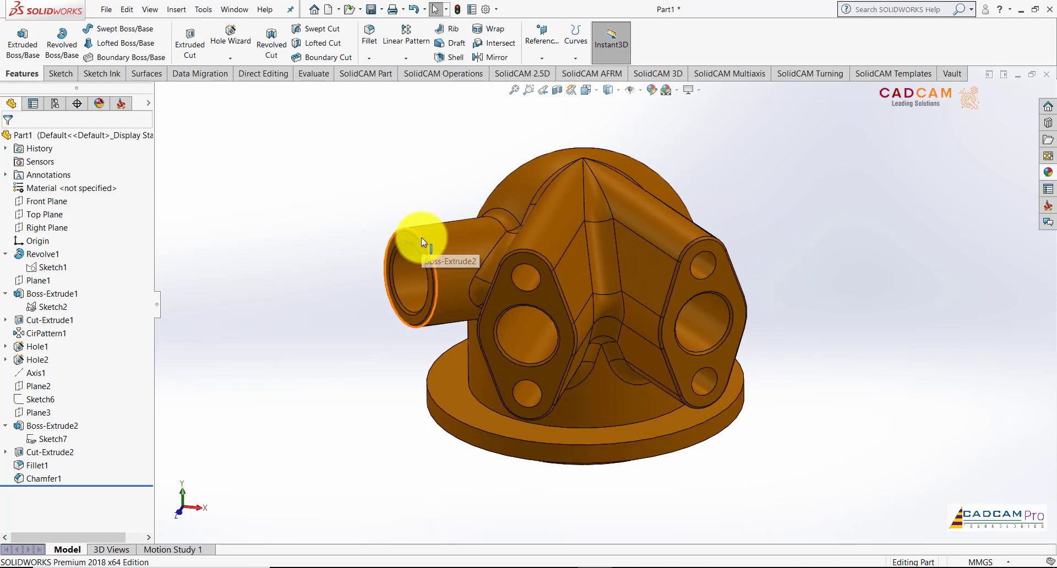
scroll(421, 237, down, 2)
click(402, 240)
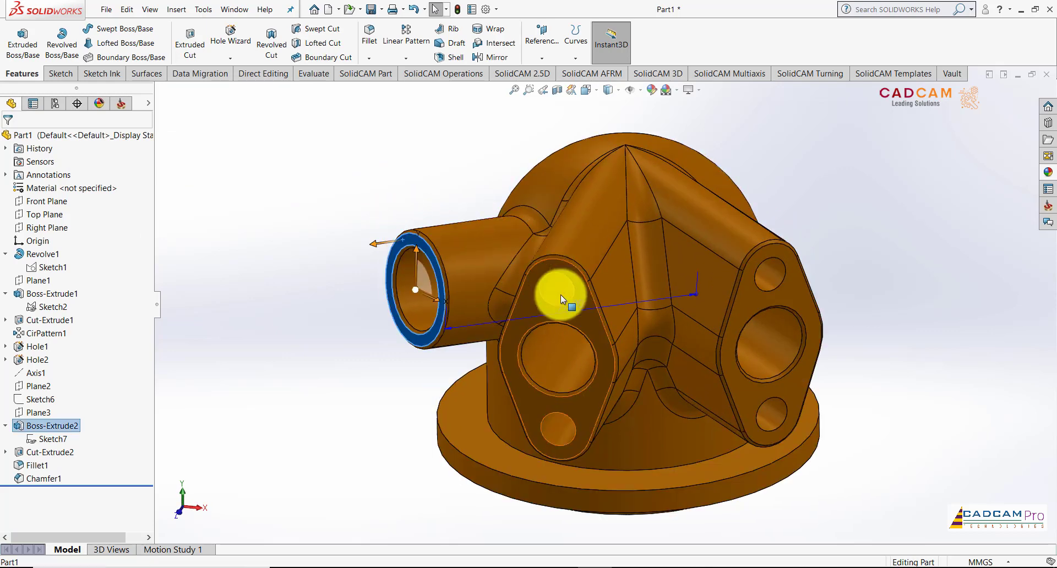
ctrl+click(582, 319)
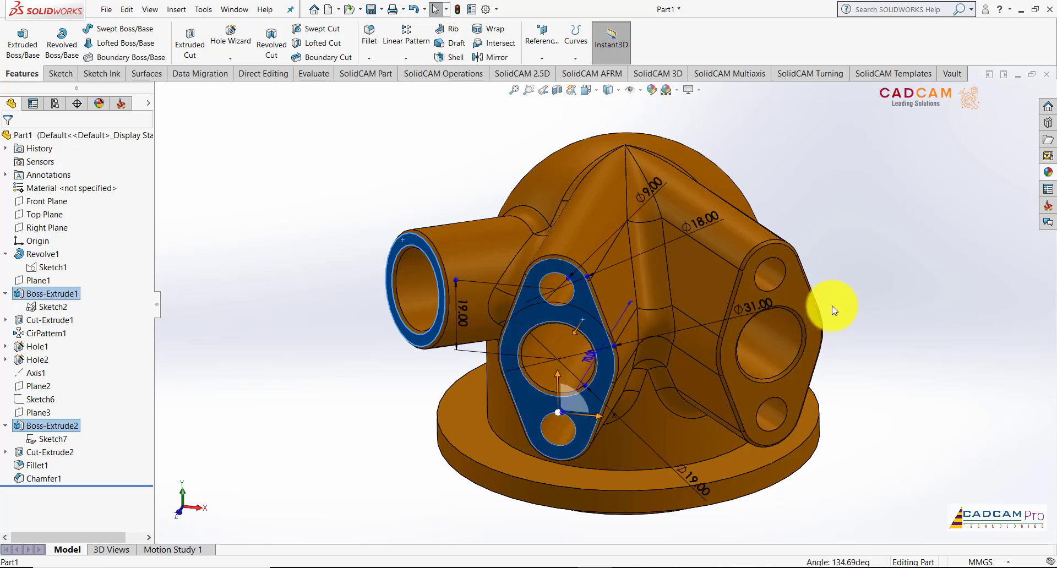
ctrl+click(800, 295)
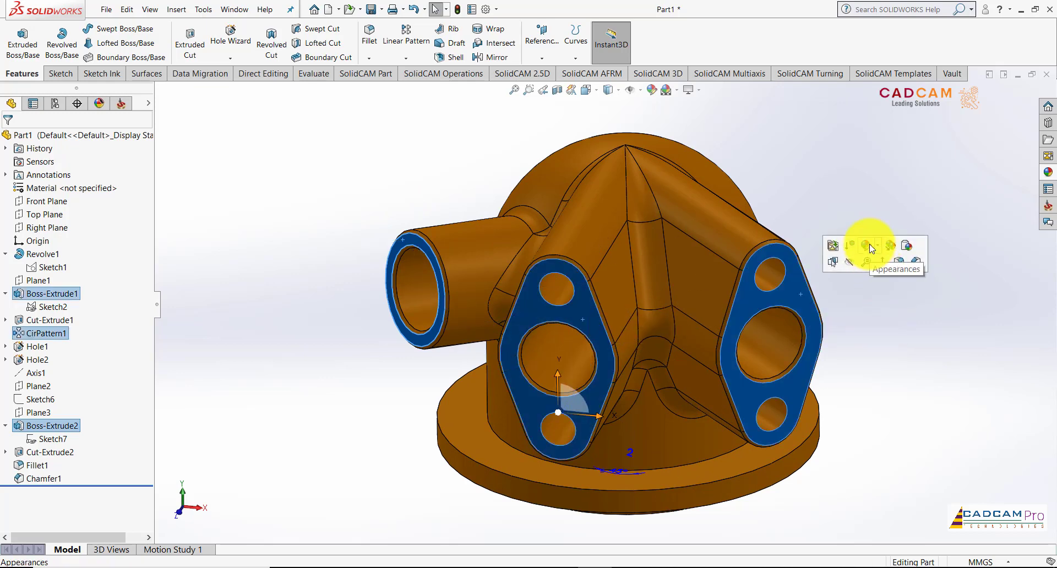
click(878, 252)
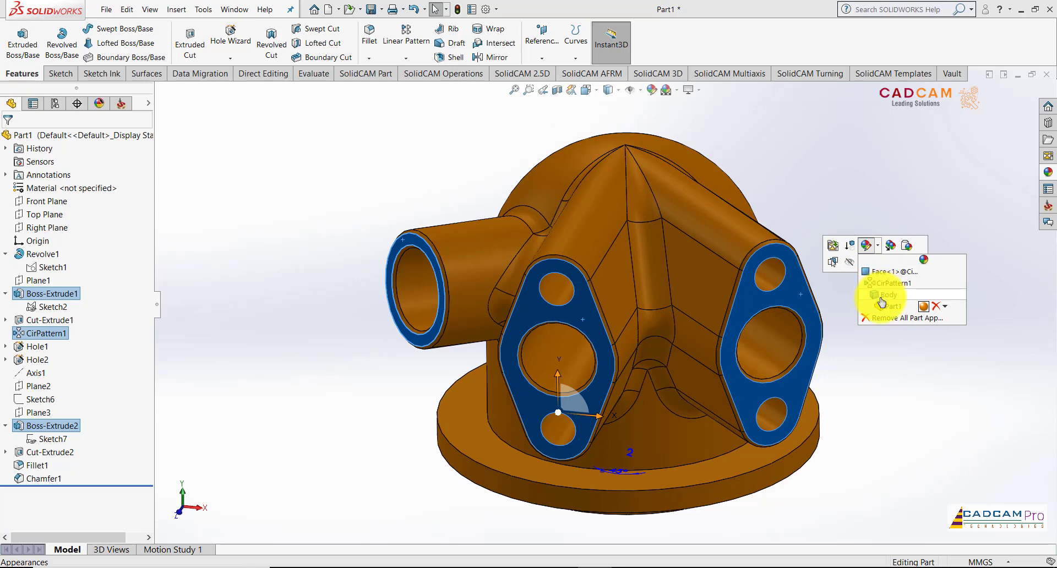
click(945, 308)
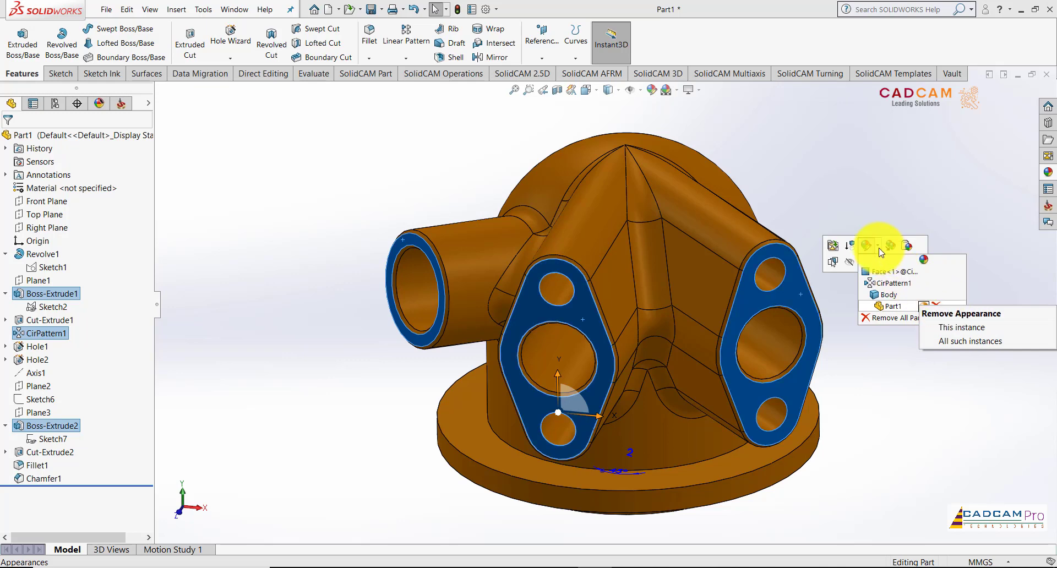
click(875, 264)
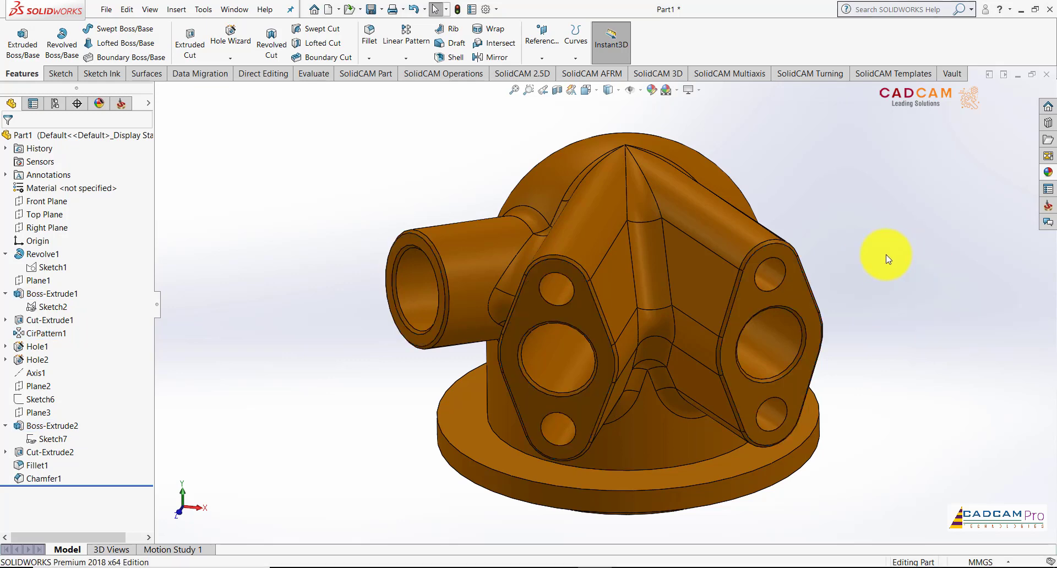
click(1047, 177)
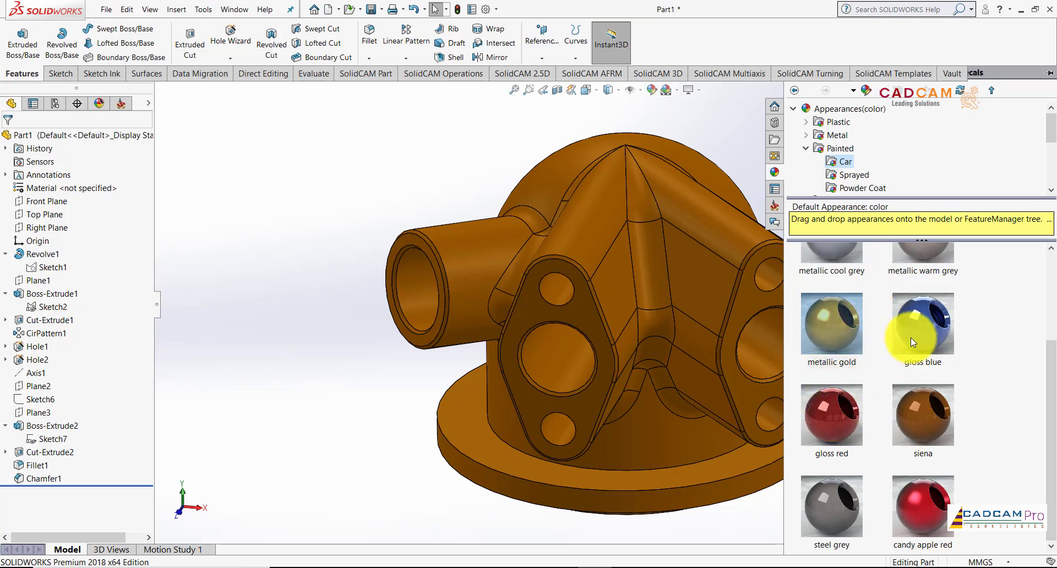
Replace the gold with steel grey car paint applied to the whole body
click(926, 332)
scroll(874, 417, up, 2)
scroll(874, 397, down, 2)
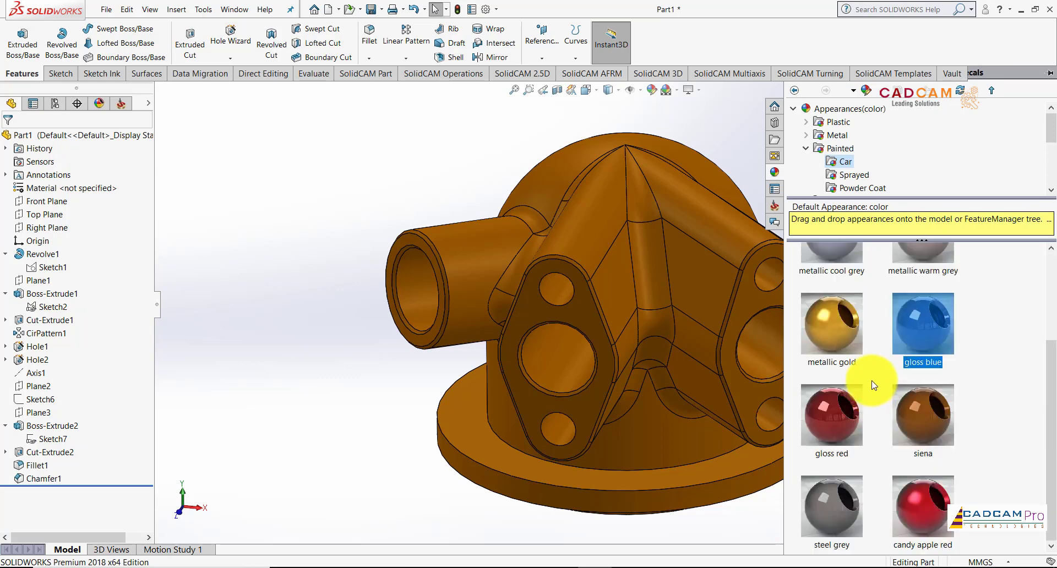
scroll(899, 380, up, 2)
scroll(880, 319, down, 2)
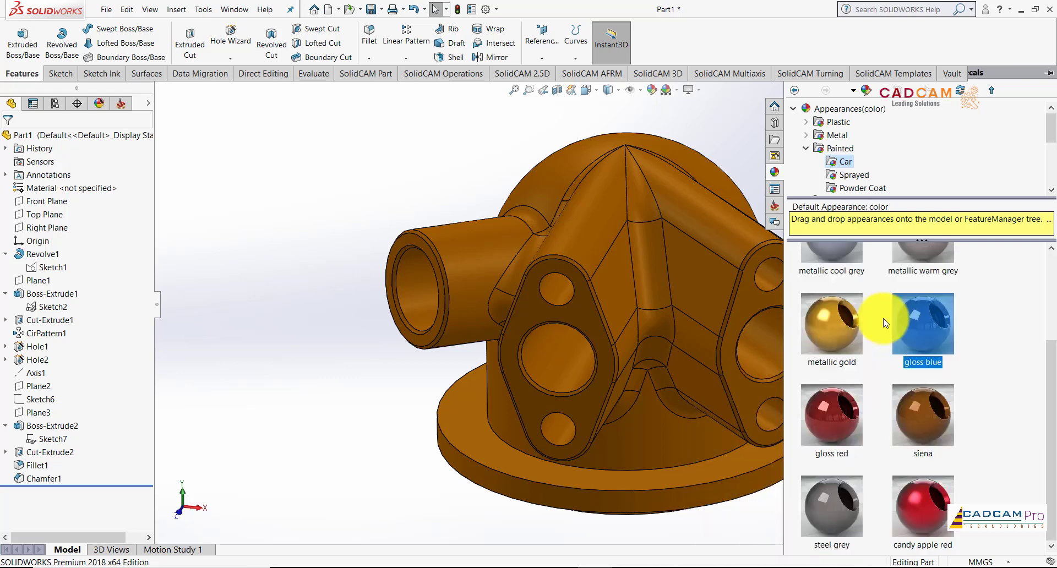
drag(834, 503, 632, 306)
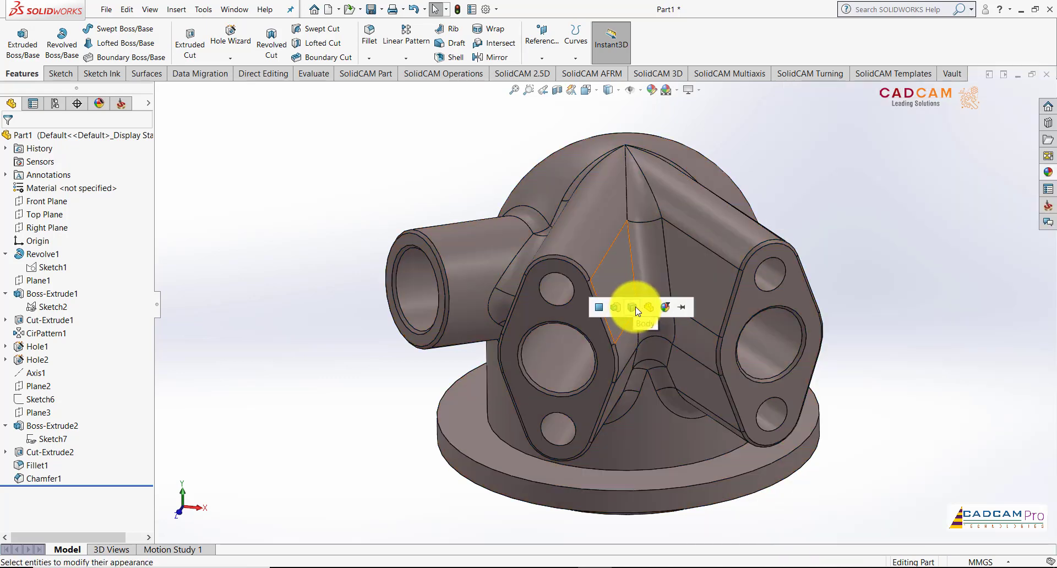
click(632, 306)
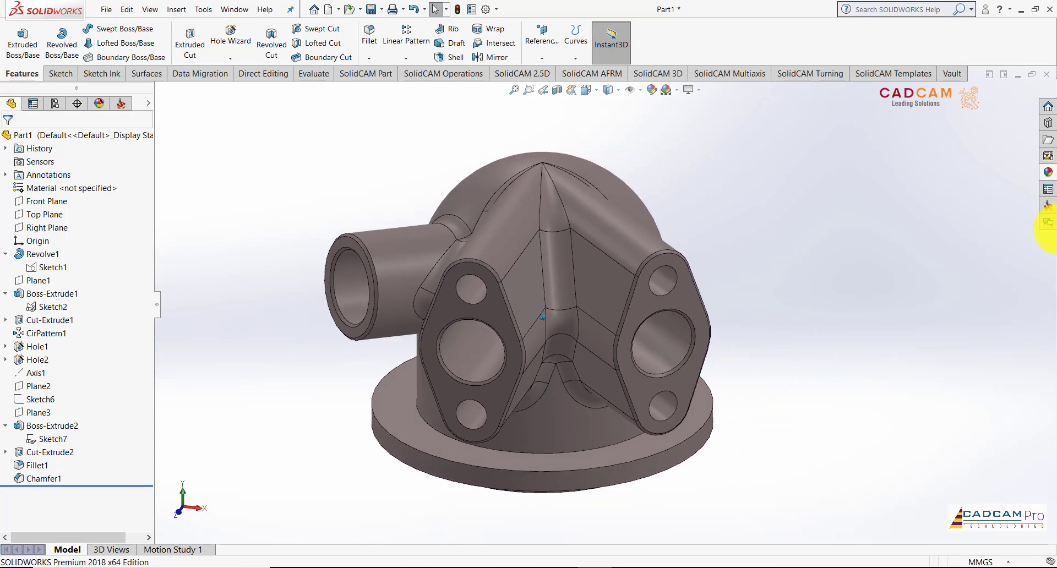
click(1048, 173)
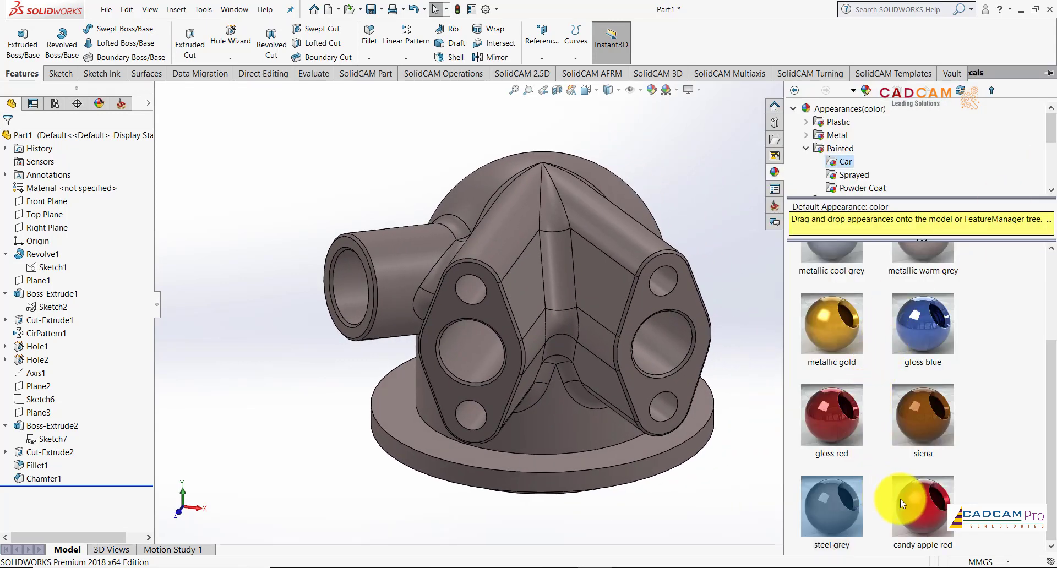
Apply metallic gold as a face appearance to the left flange, right flange and side pipe's end rim
drag(840, 339, 503, 395)
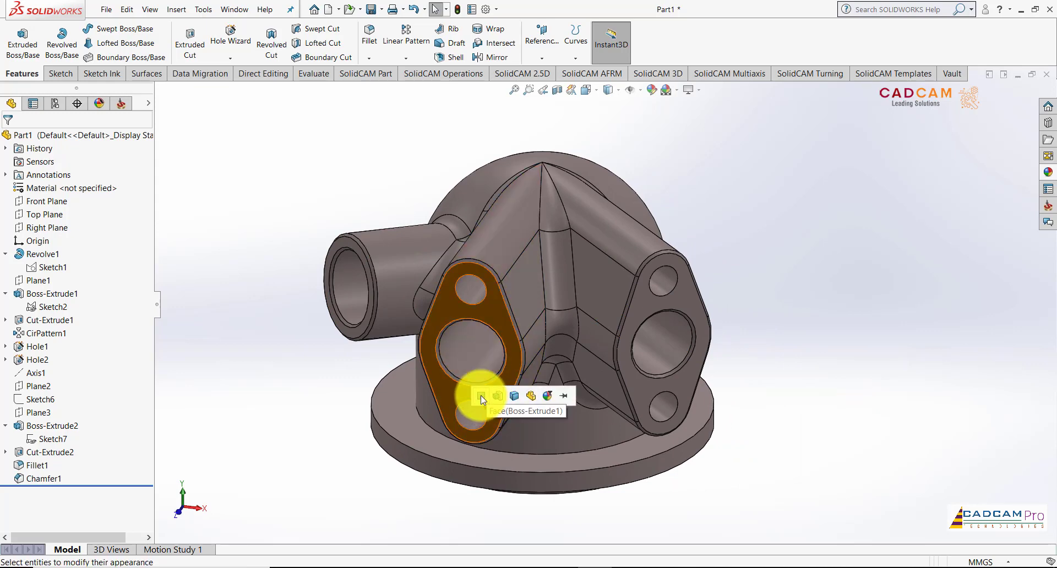
click(481, 397)
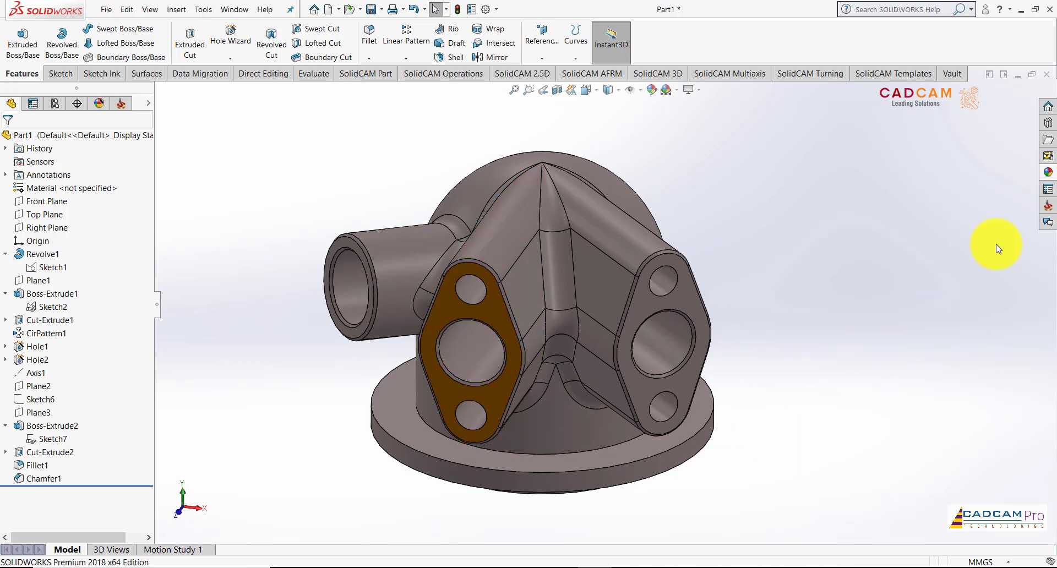
click(1047, 175)
drag(834, 352, 646, 304)
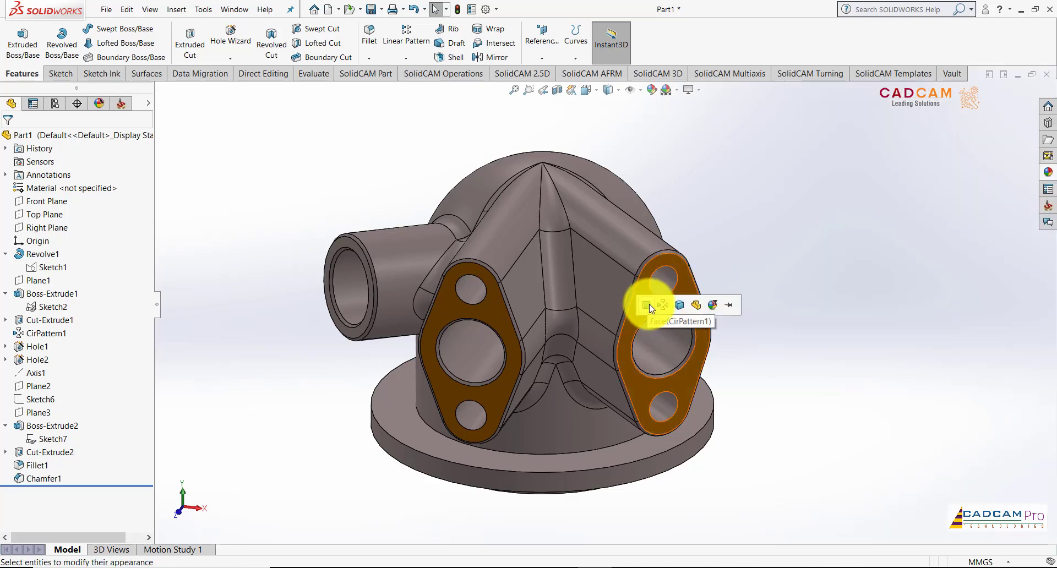
click(646, 304)
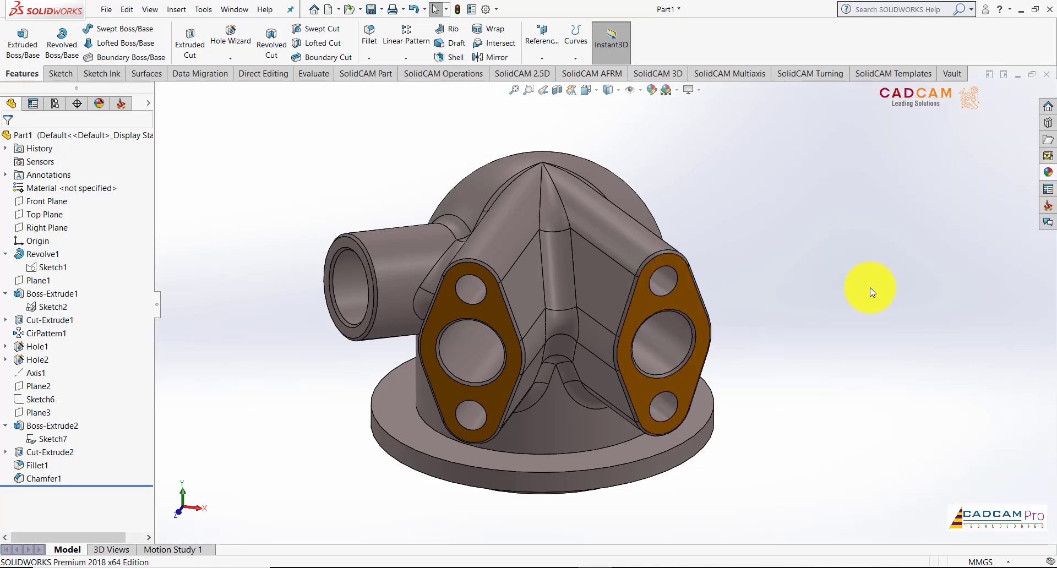
click(1048, 172)
mouse_move(833, 315)
mouse_down()
mouse_move(363, 316)
mouse_move(358, 332)
mouse_up()
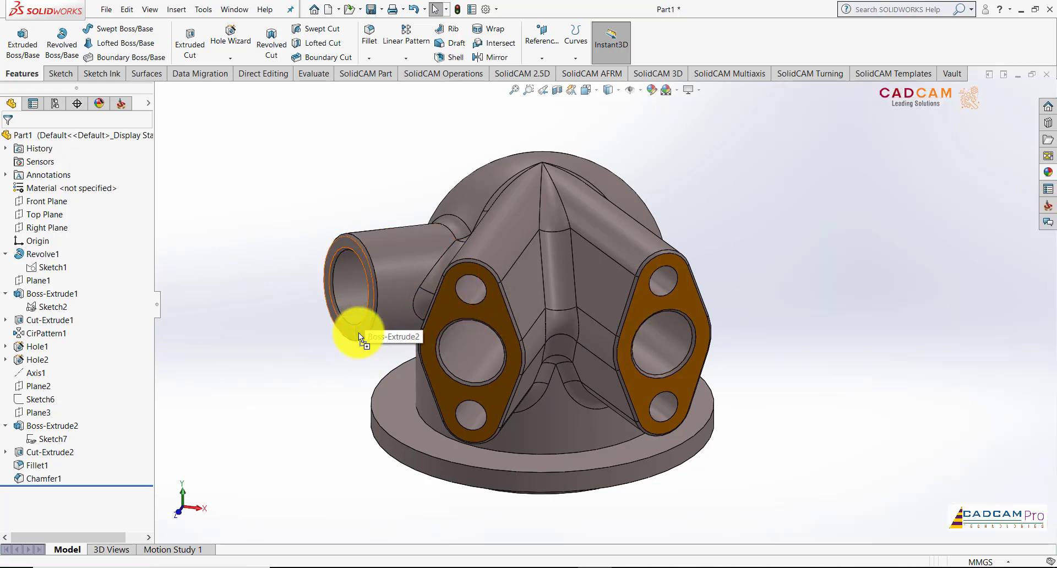
click(372, 332)
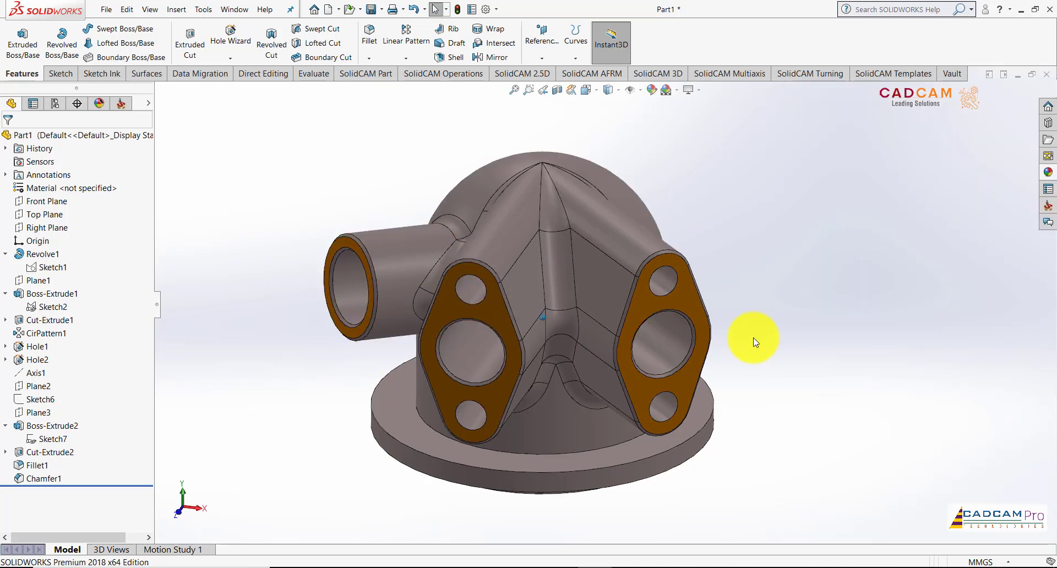
middle_drag(754, 342, 830, 379)
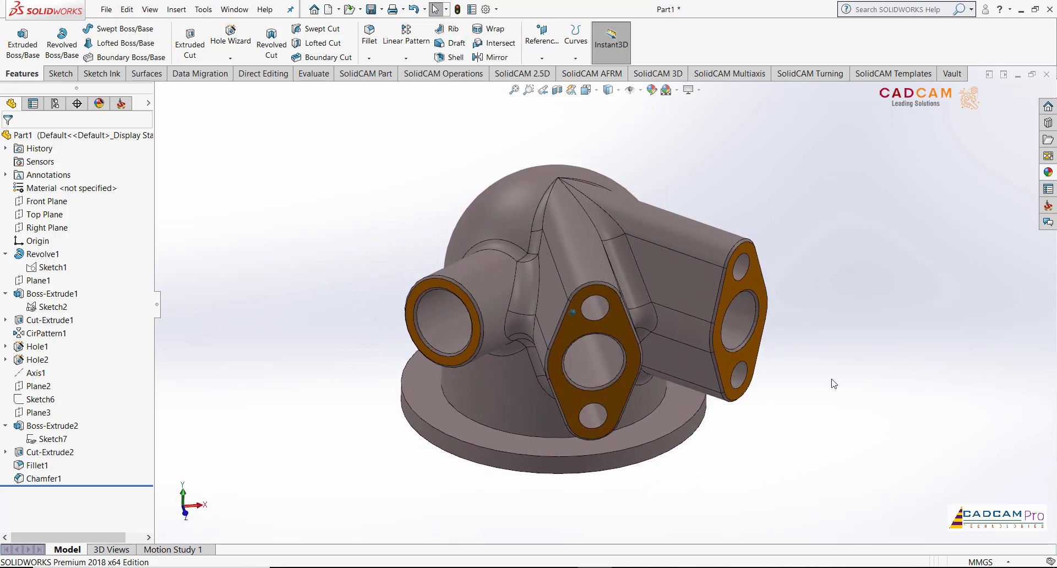
key(Left)
key(Left)
key(Left)
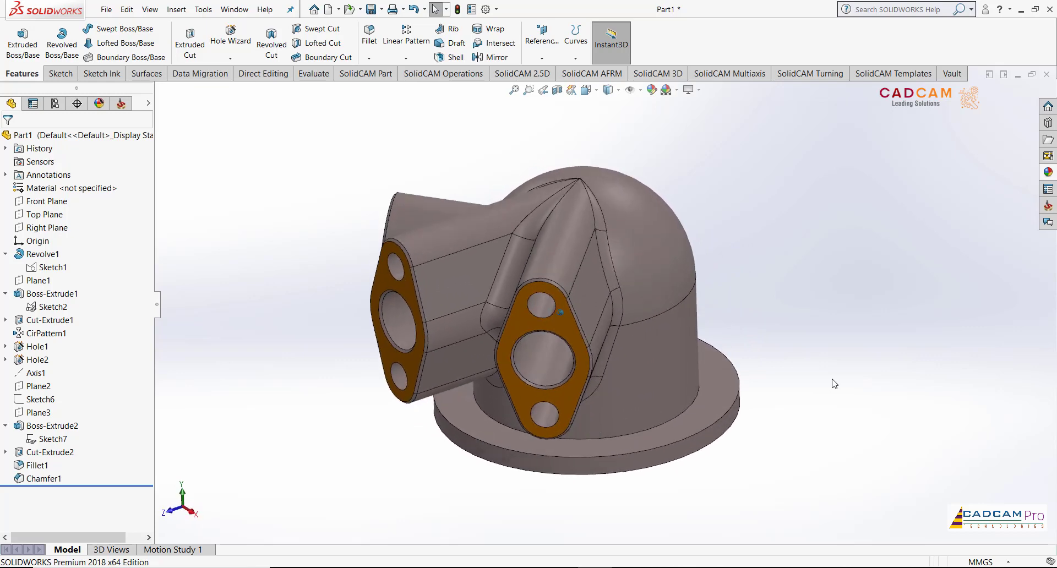
key(Left)
key(Left)
key(Left)
key(Left)
key(Left)
key(Left)
key(Left)
key(Left)
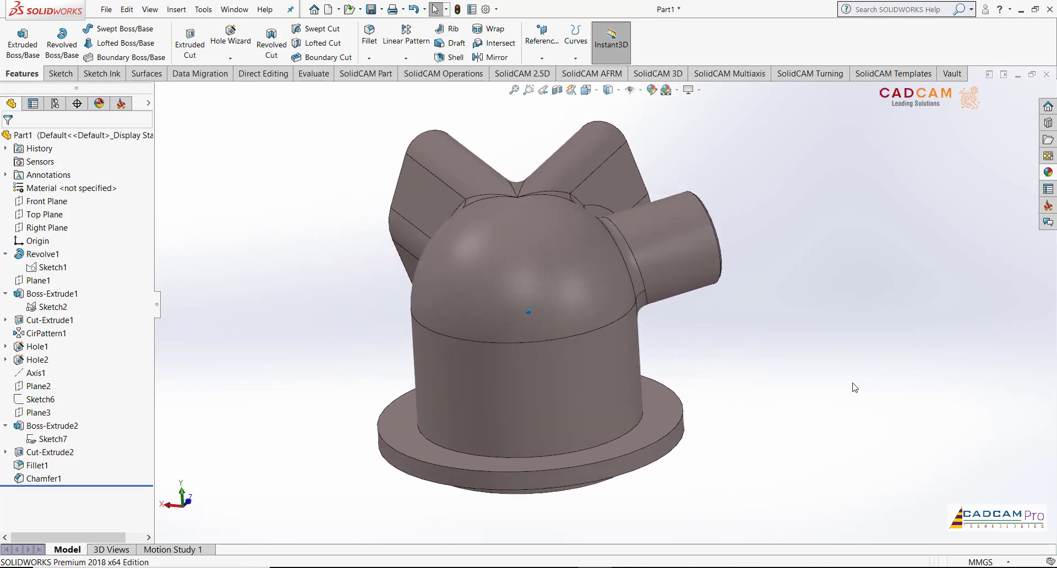
key(Left)
key(Left)
key(Left)
key(Left)
key(Left)
key(Left)
key(Left)
key(Left)
key(Left)
key(Left)
key(Left)
key(Left)
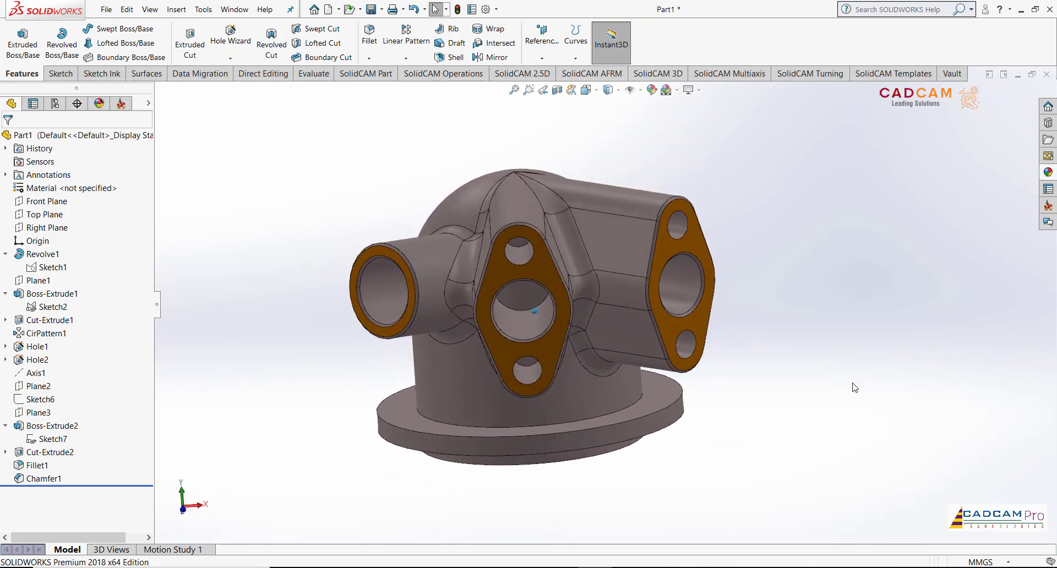
key(Left)
key(Left)
key(Left)
key(Left)
key(Left)
key(Left)
key(Left)
key(Left)
key(Left)
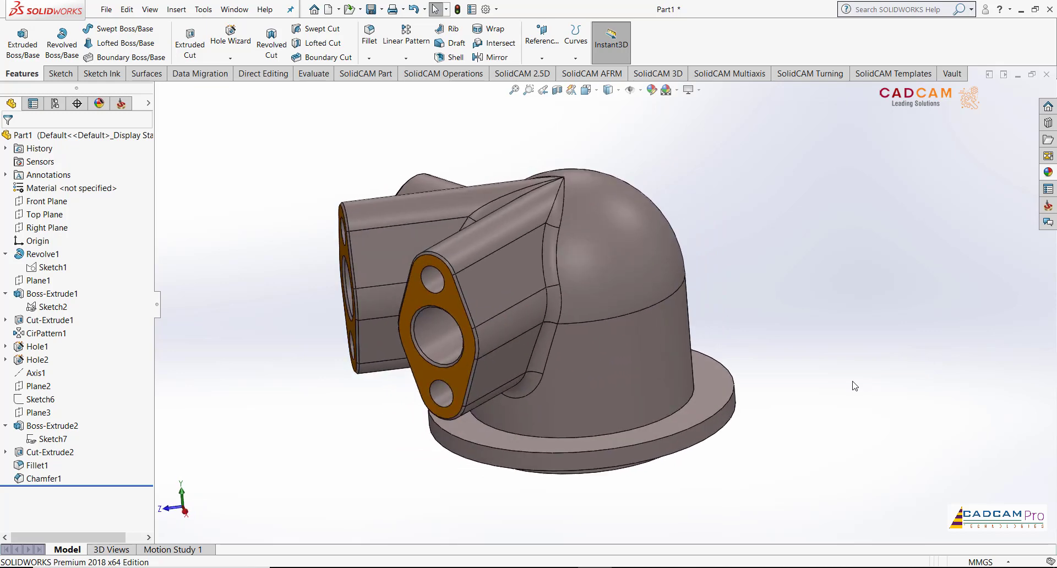